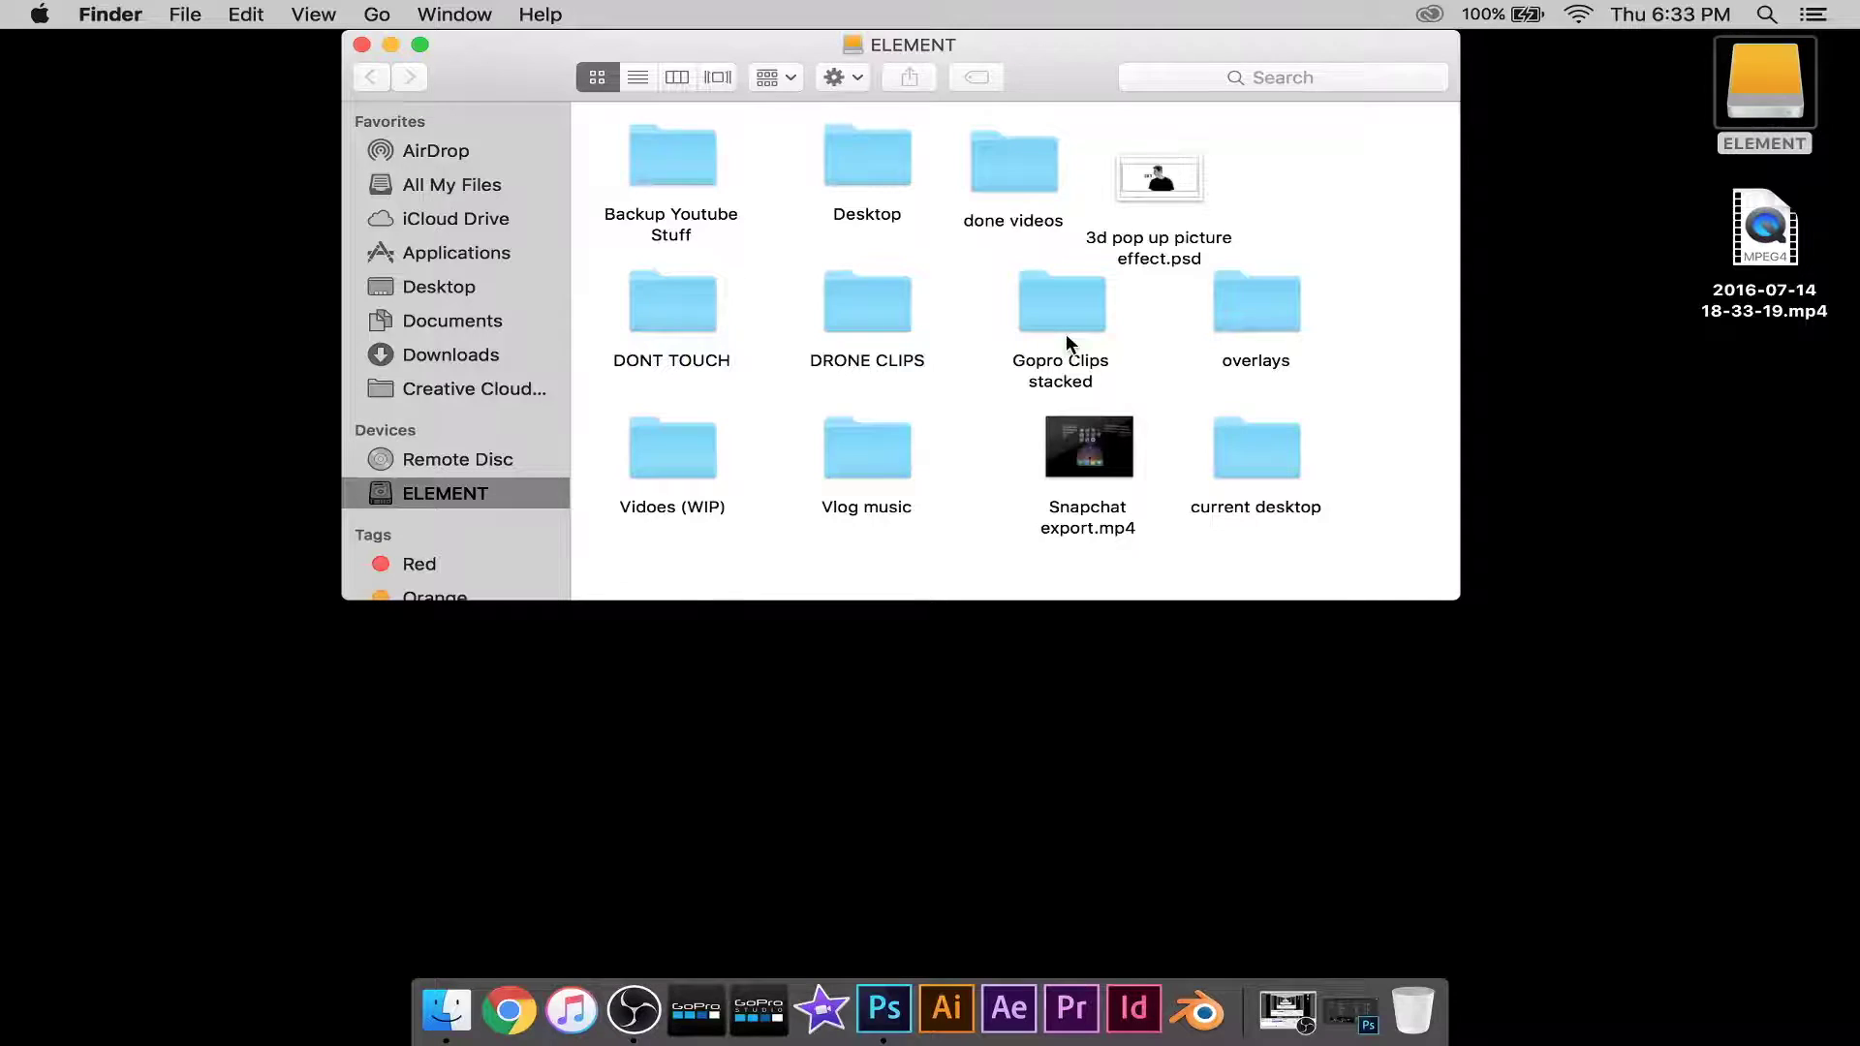
View the example picture "3d pop up picture effect.jpg" from the ELEMENT drive's "crop 3d edit" photo folder, and close both windows.
{"action": "double_click", "coordinate": [898, 175]}
{"action": "double_click", "coordinate": [729, 308]}
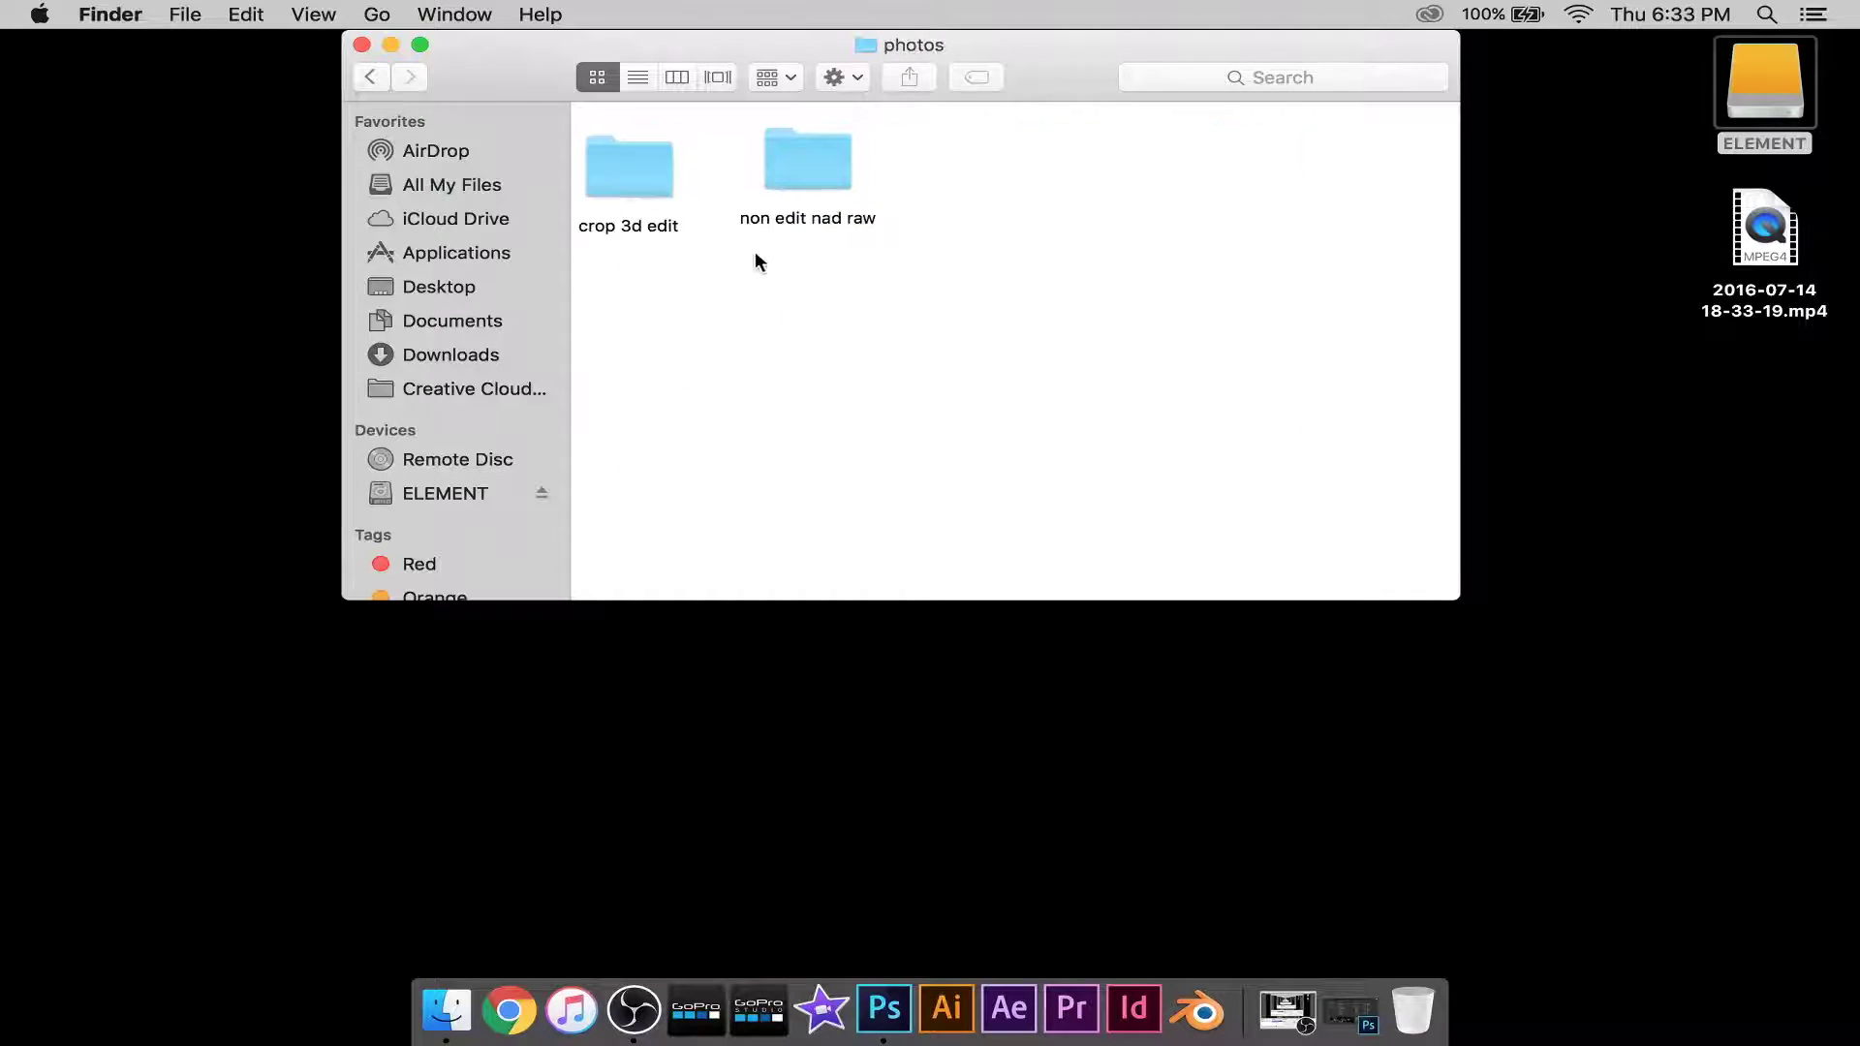
{"action": "double_click", "coordinate": [647, 165]}
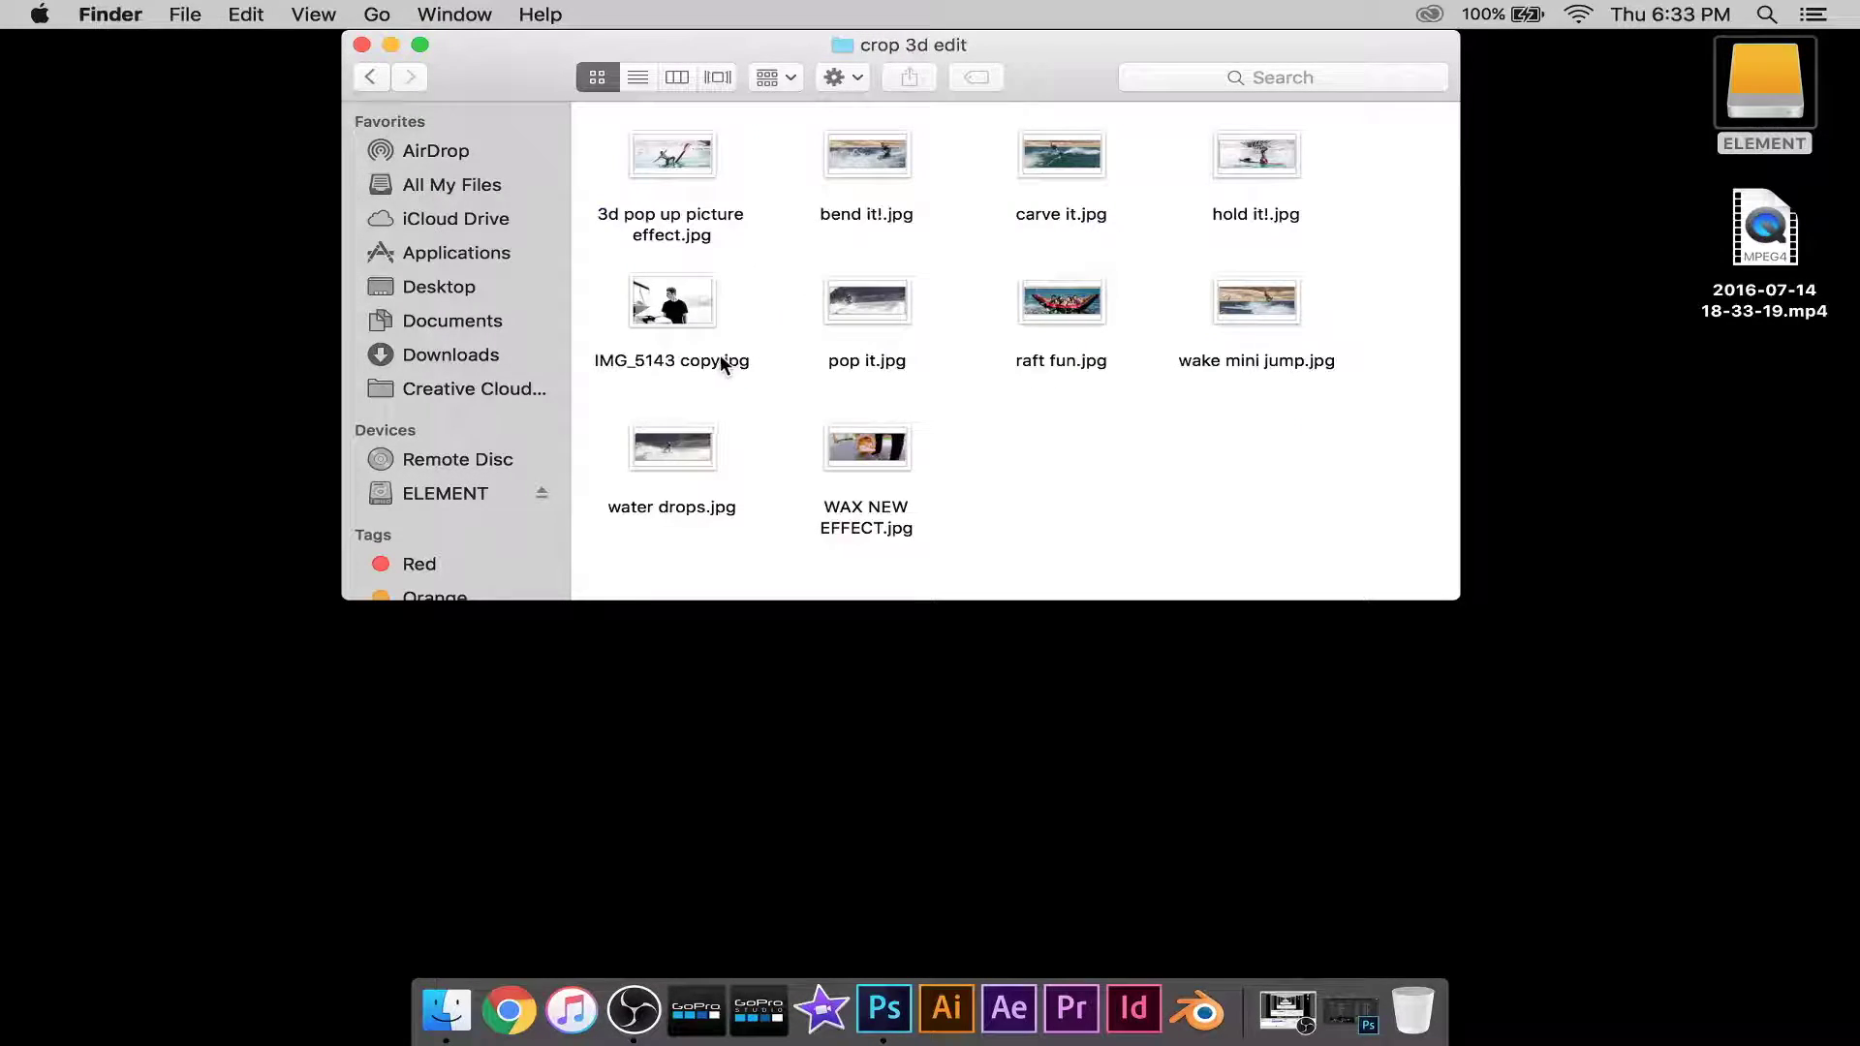
{"action": "double_click", "coordinate": [688, 161]}
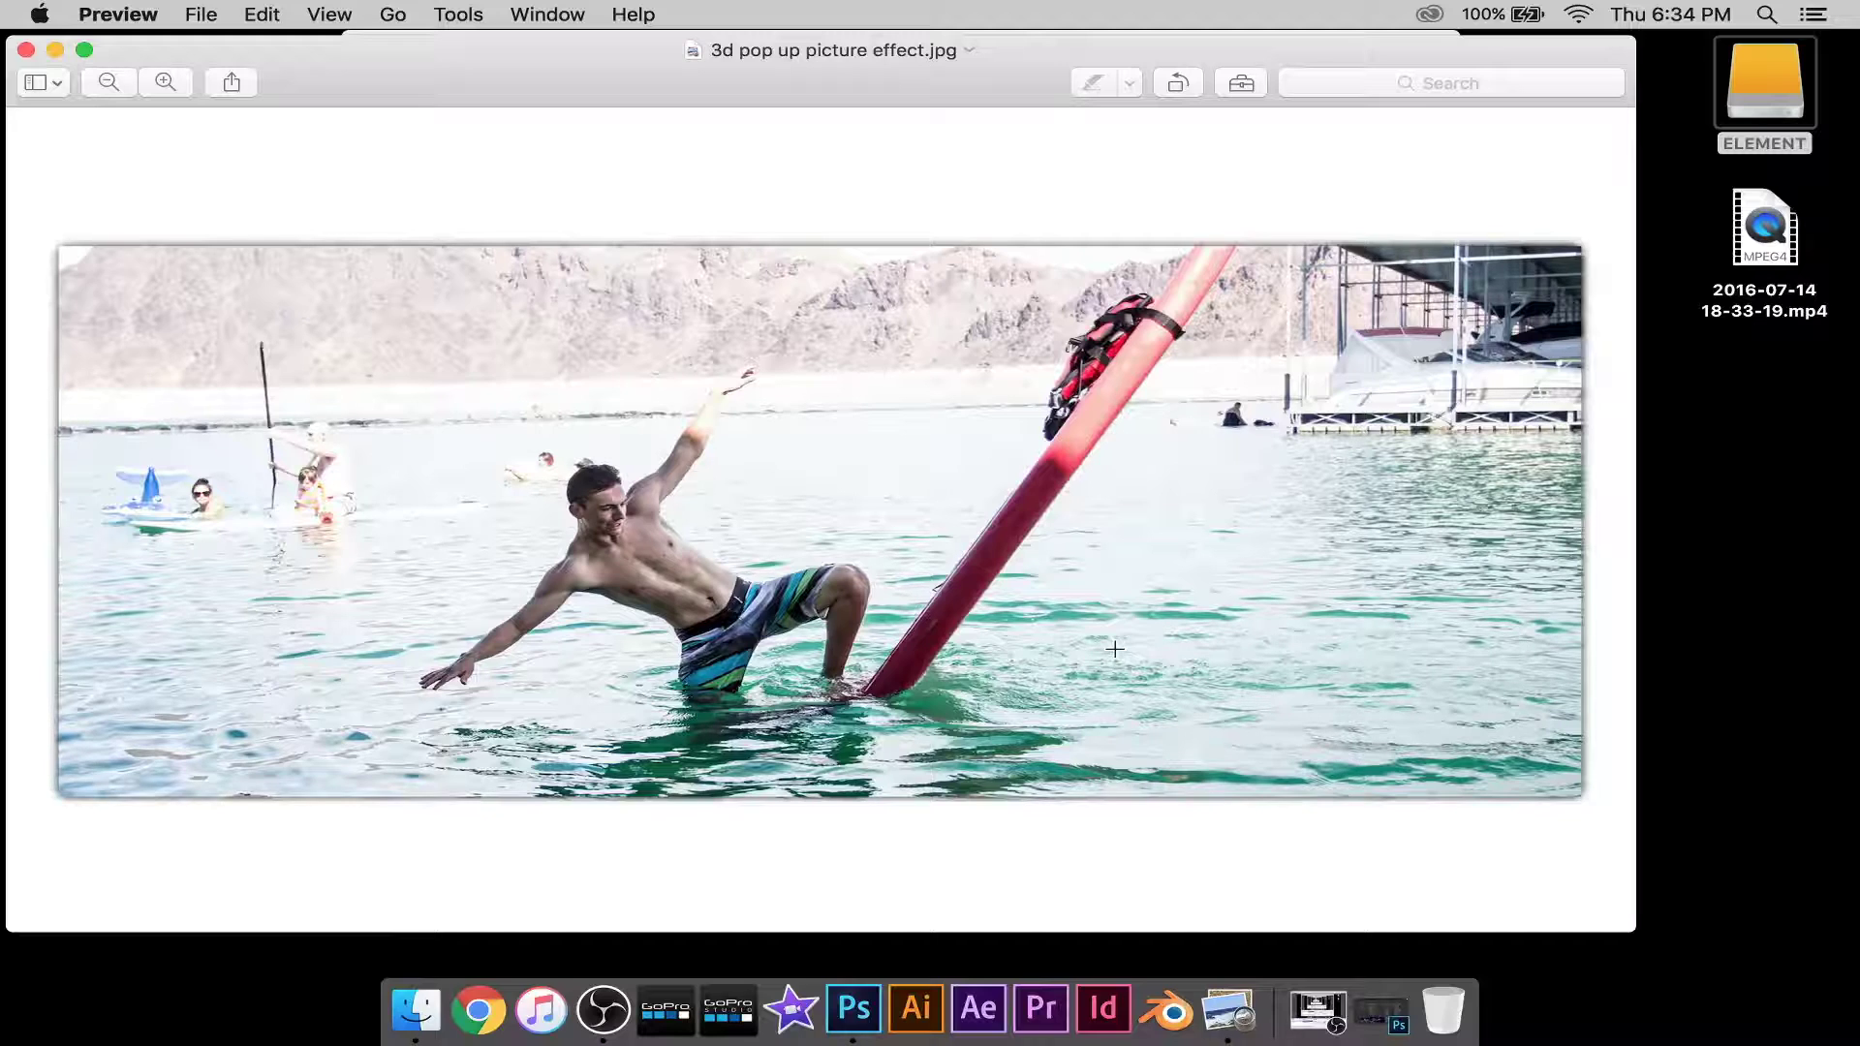
{"action": "left_click", "coordinate": [27, 50]}
{"action": "left_click", "coordinate": [504, 93]}
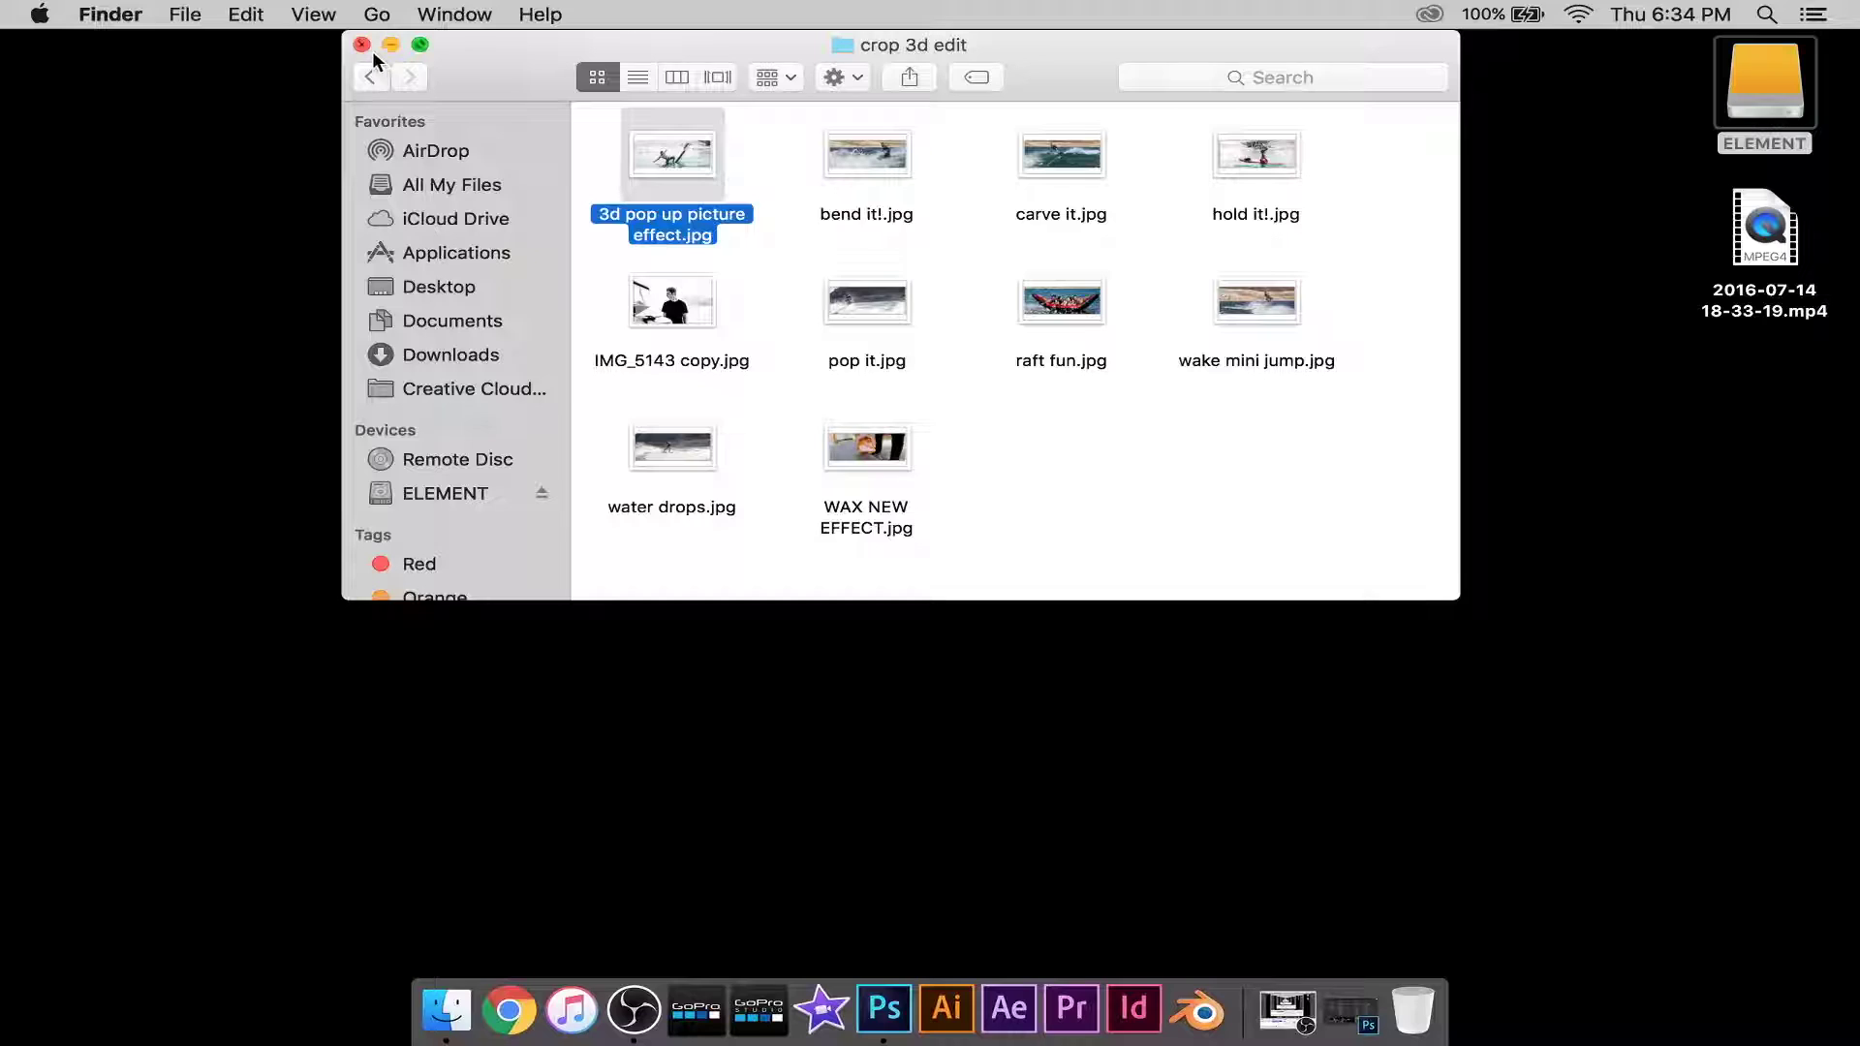
{"action": "left_click", "coordinate": [361, 43]}
{"action": "left_click_drag", "start_coordinate": [634, 126], "coordinate": [486, 291]}
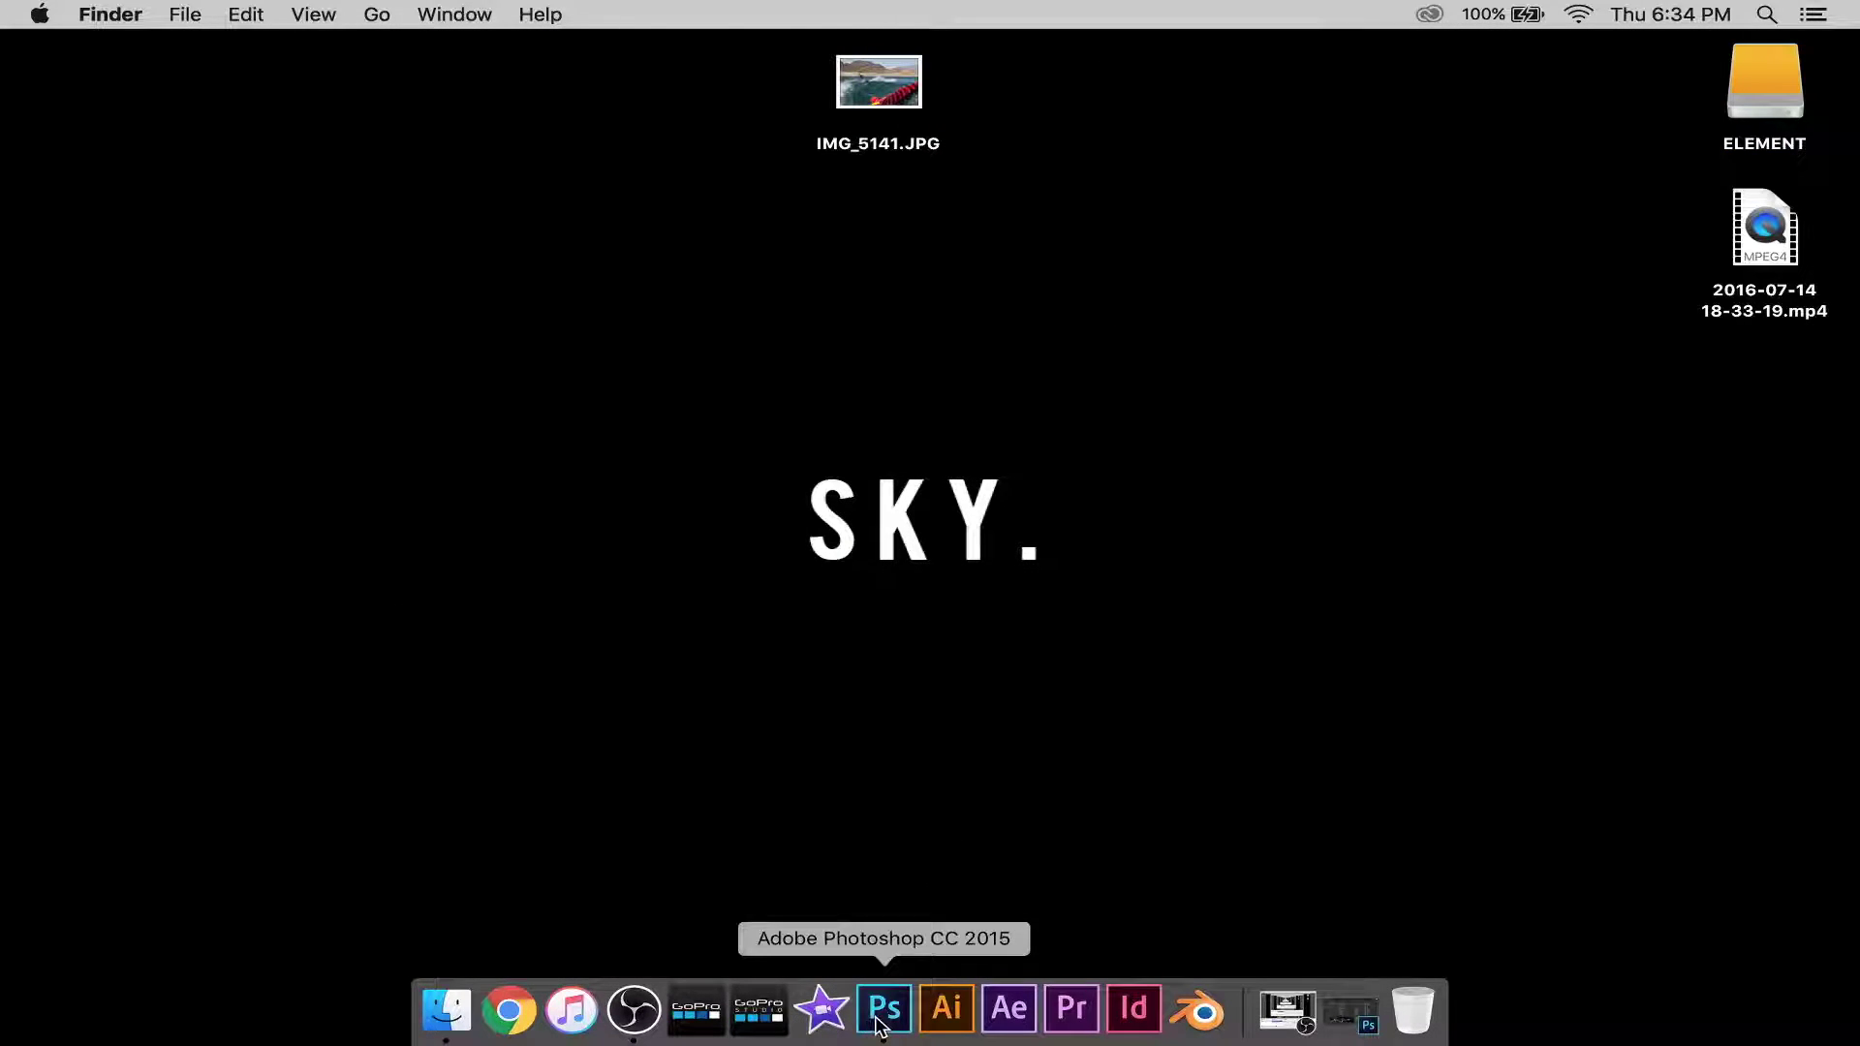
Switch to Photoshop and start a new document named "3d pop".
{"action": "left_click", "coordinate": [878, 1019]}
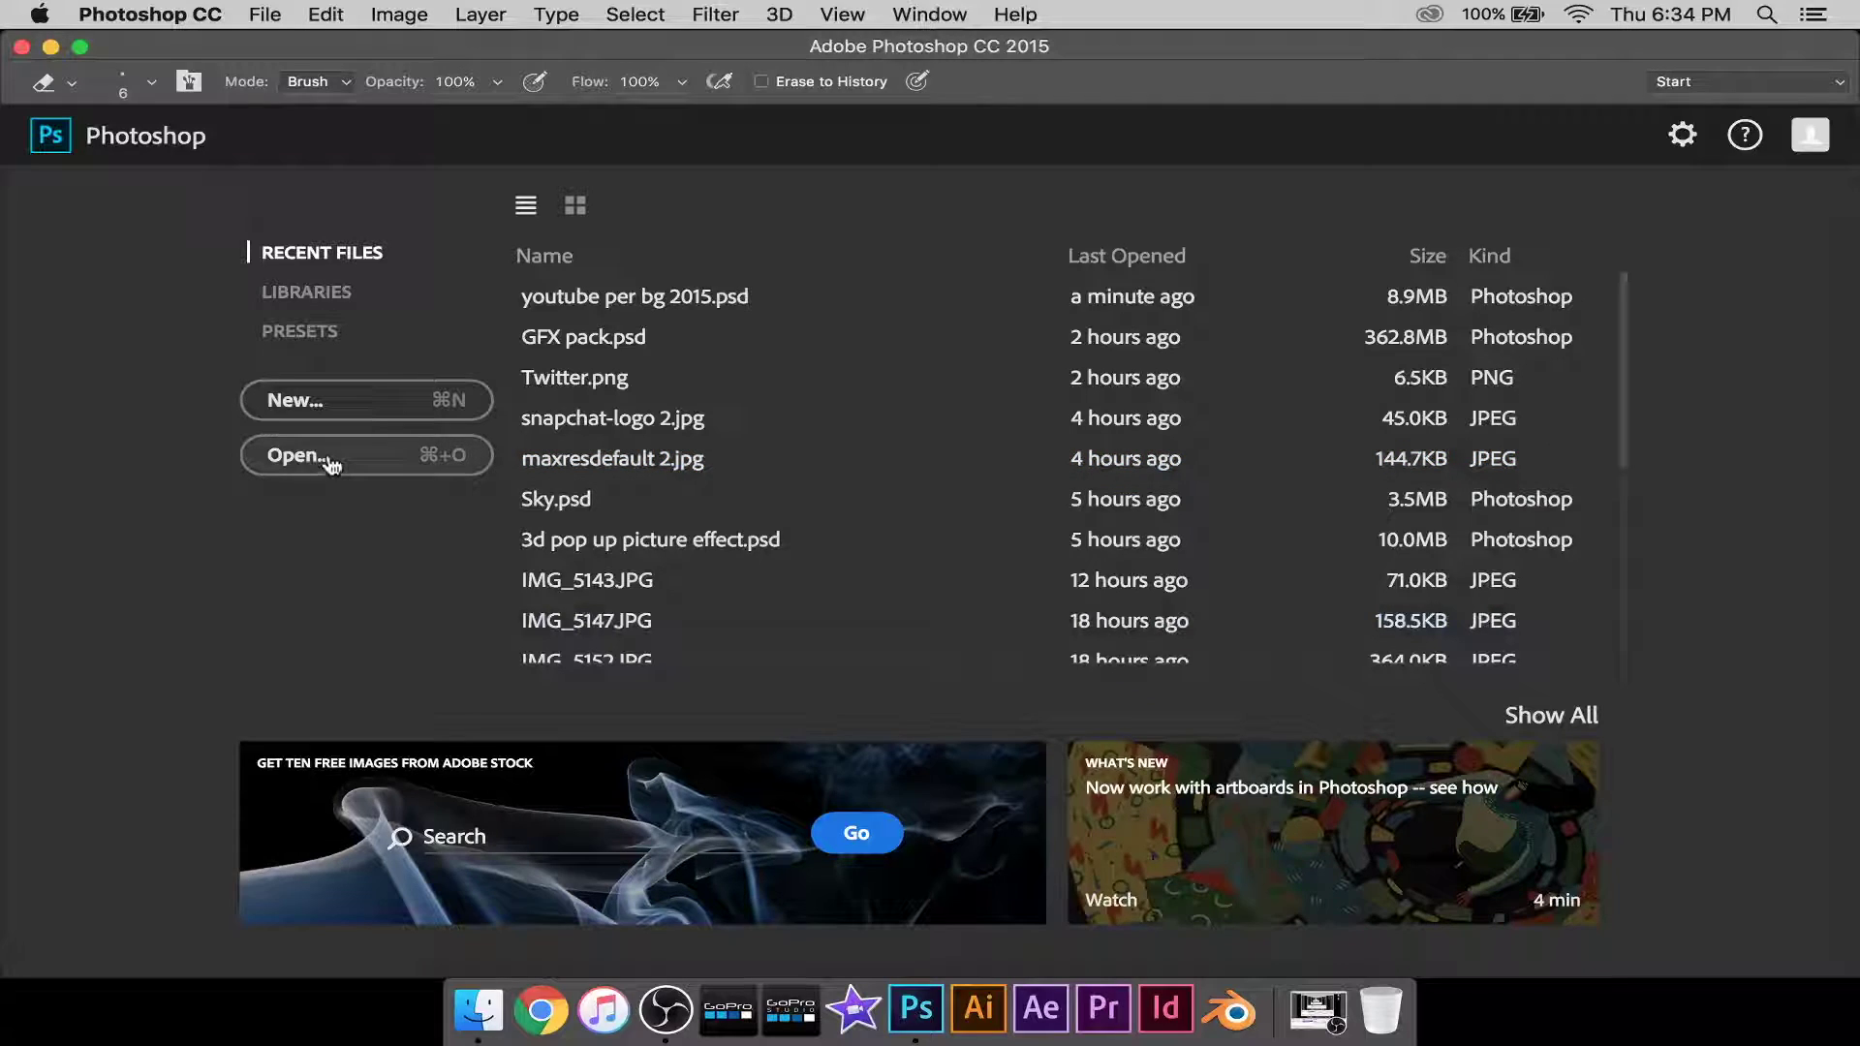
{"action": "left_click", "coordinate": [351, 399]}
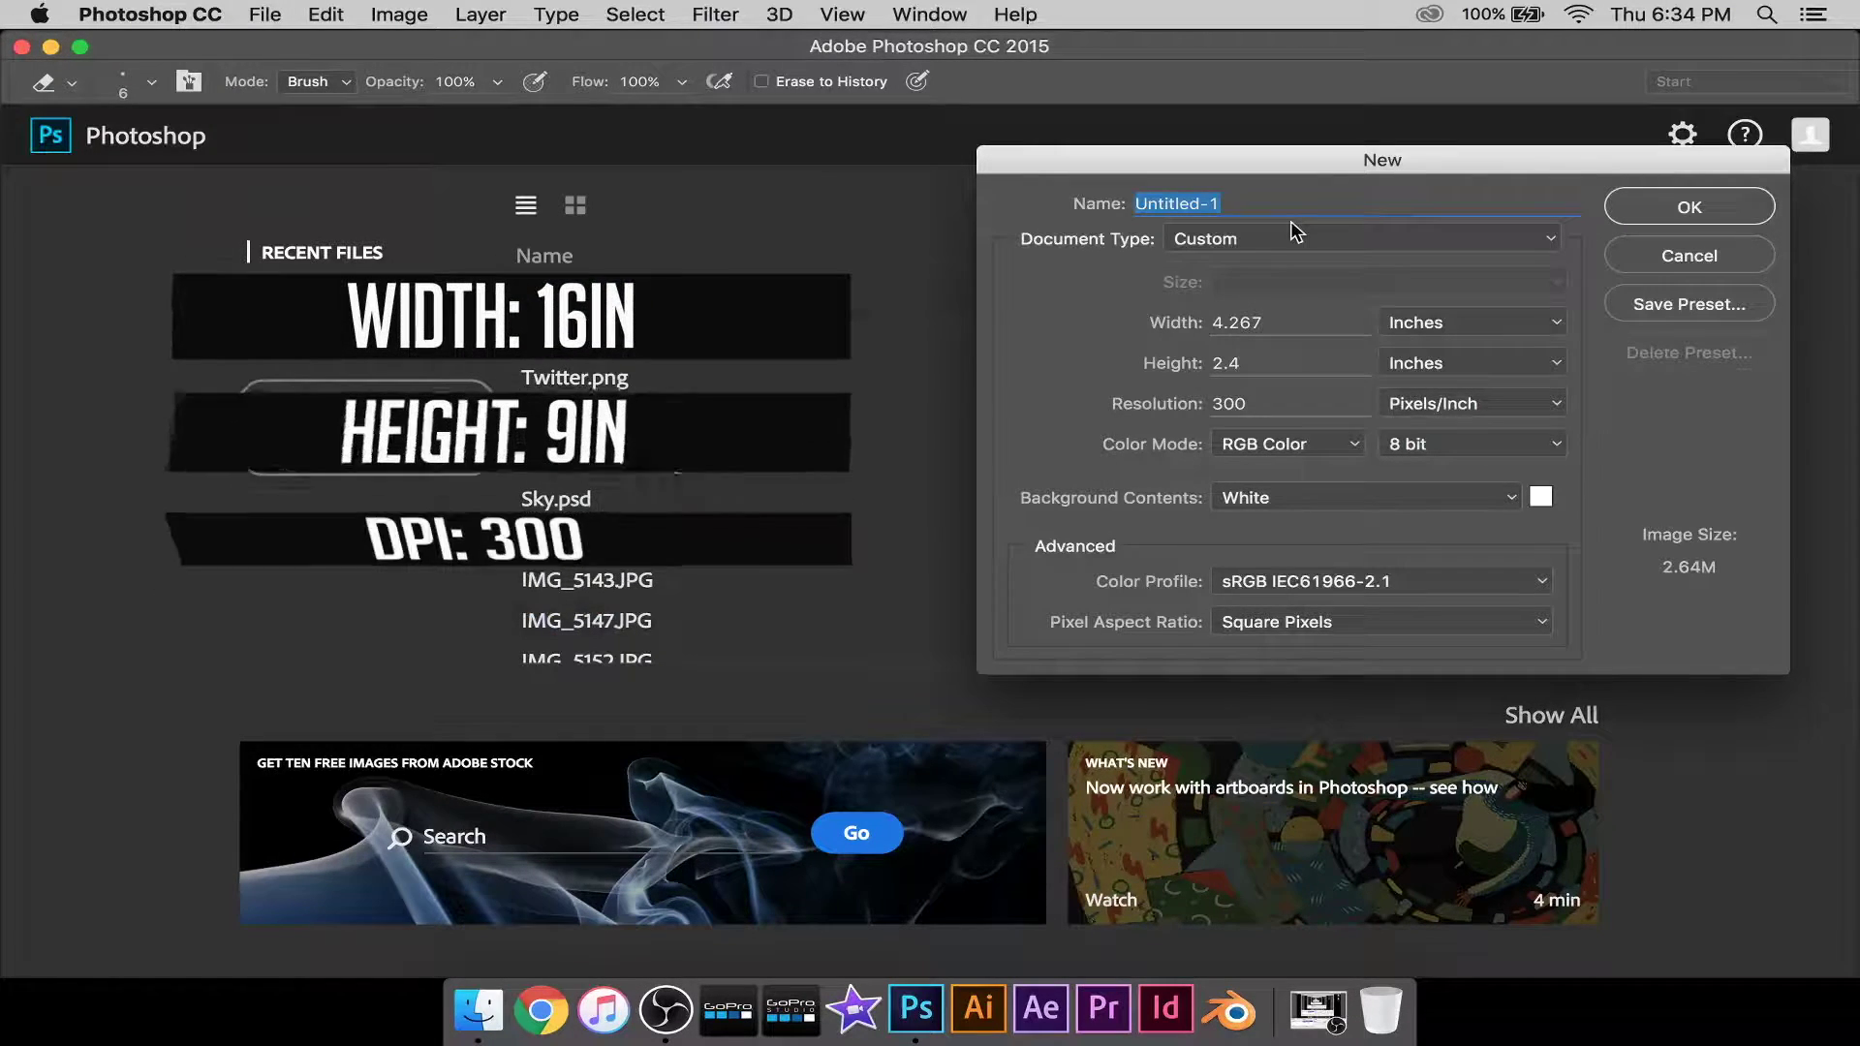
{"action": "key", "text": "BackSpace"}
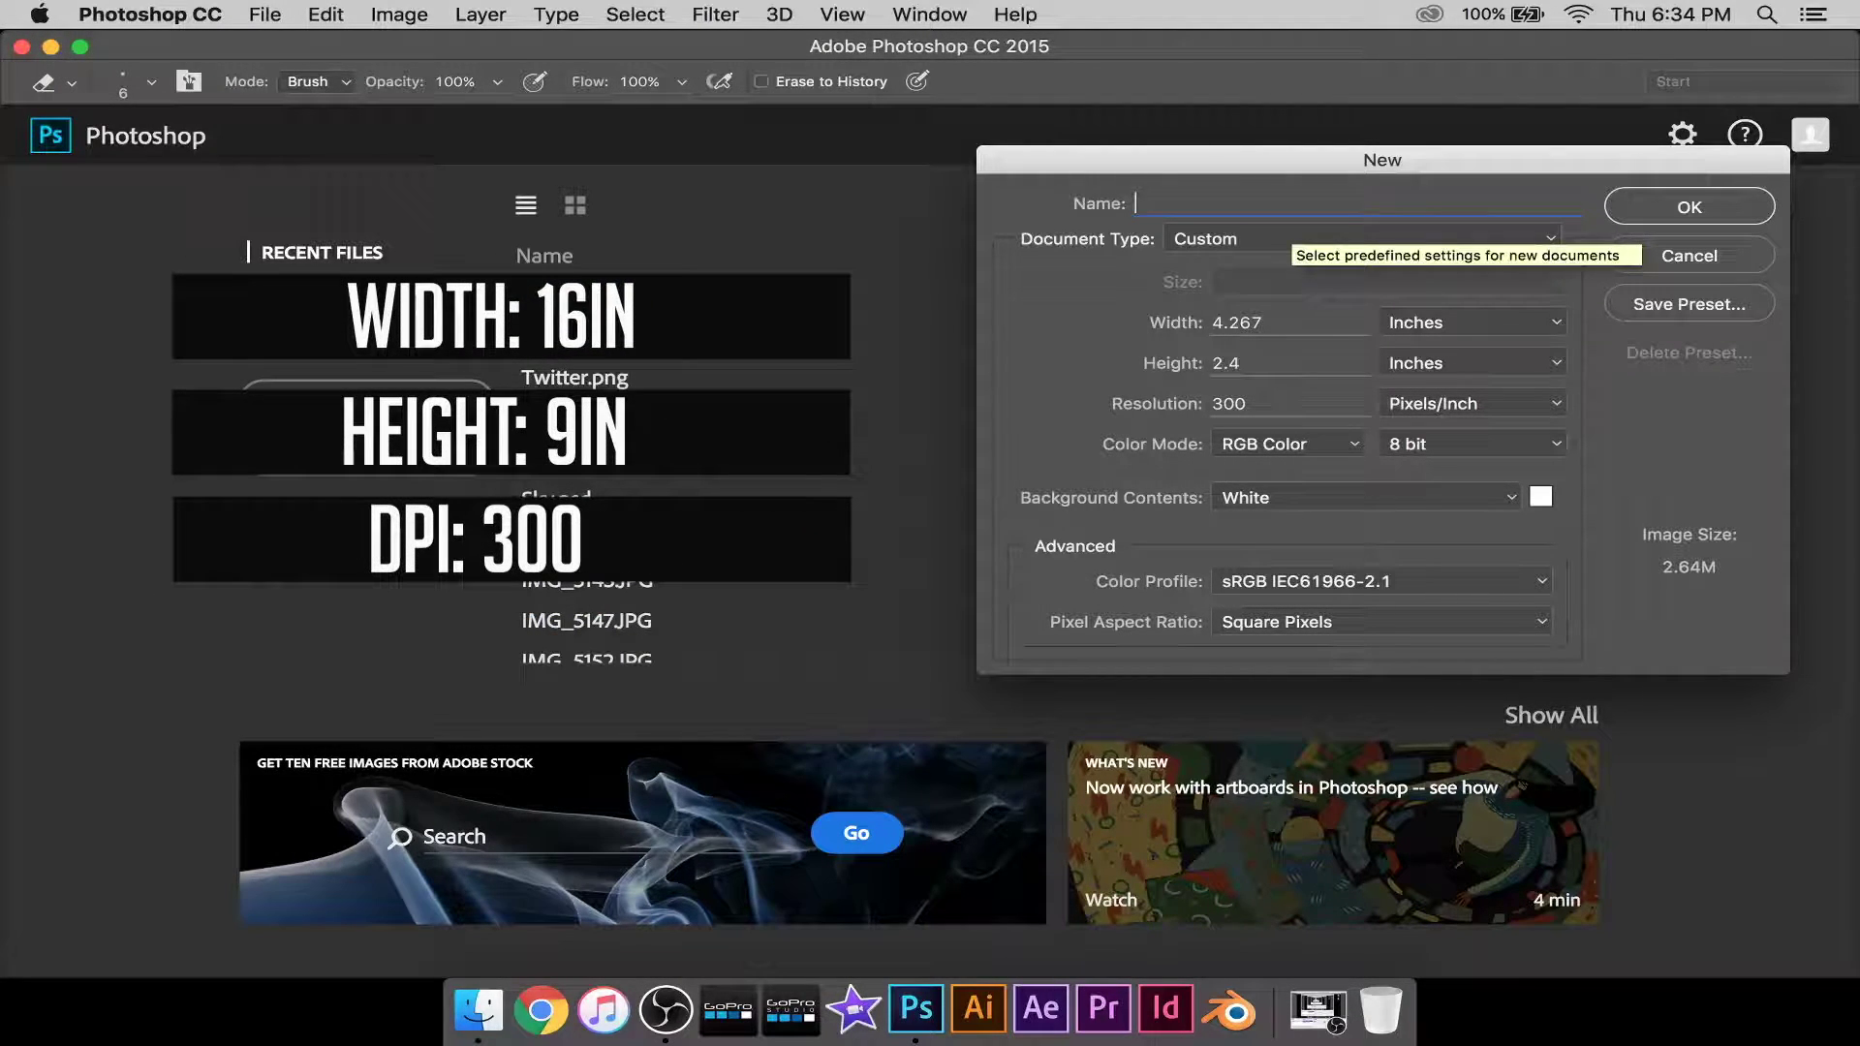
{"action": "type", "text": "3d pop"}
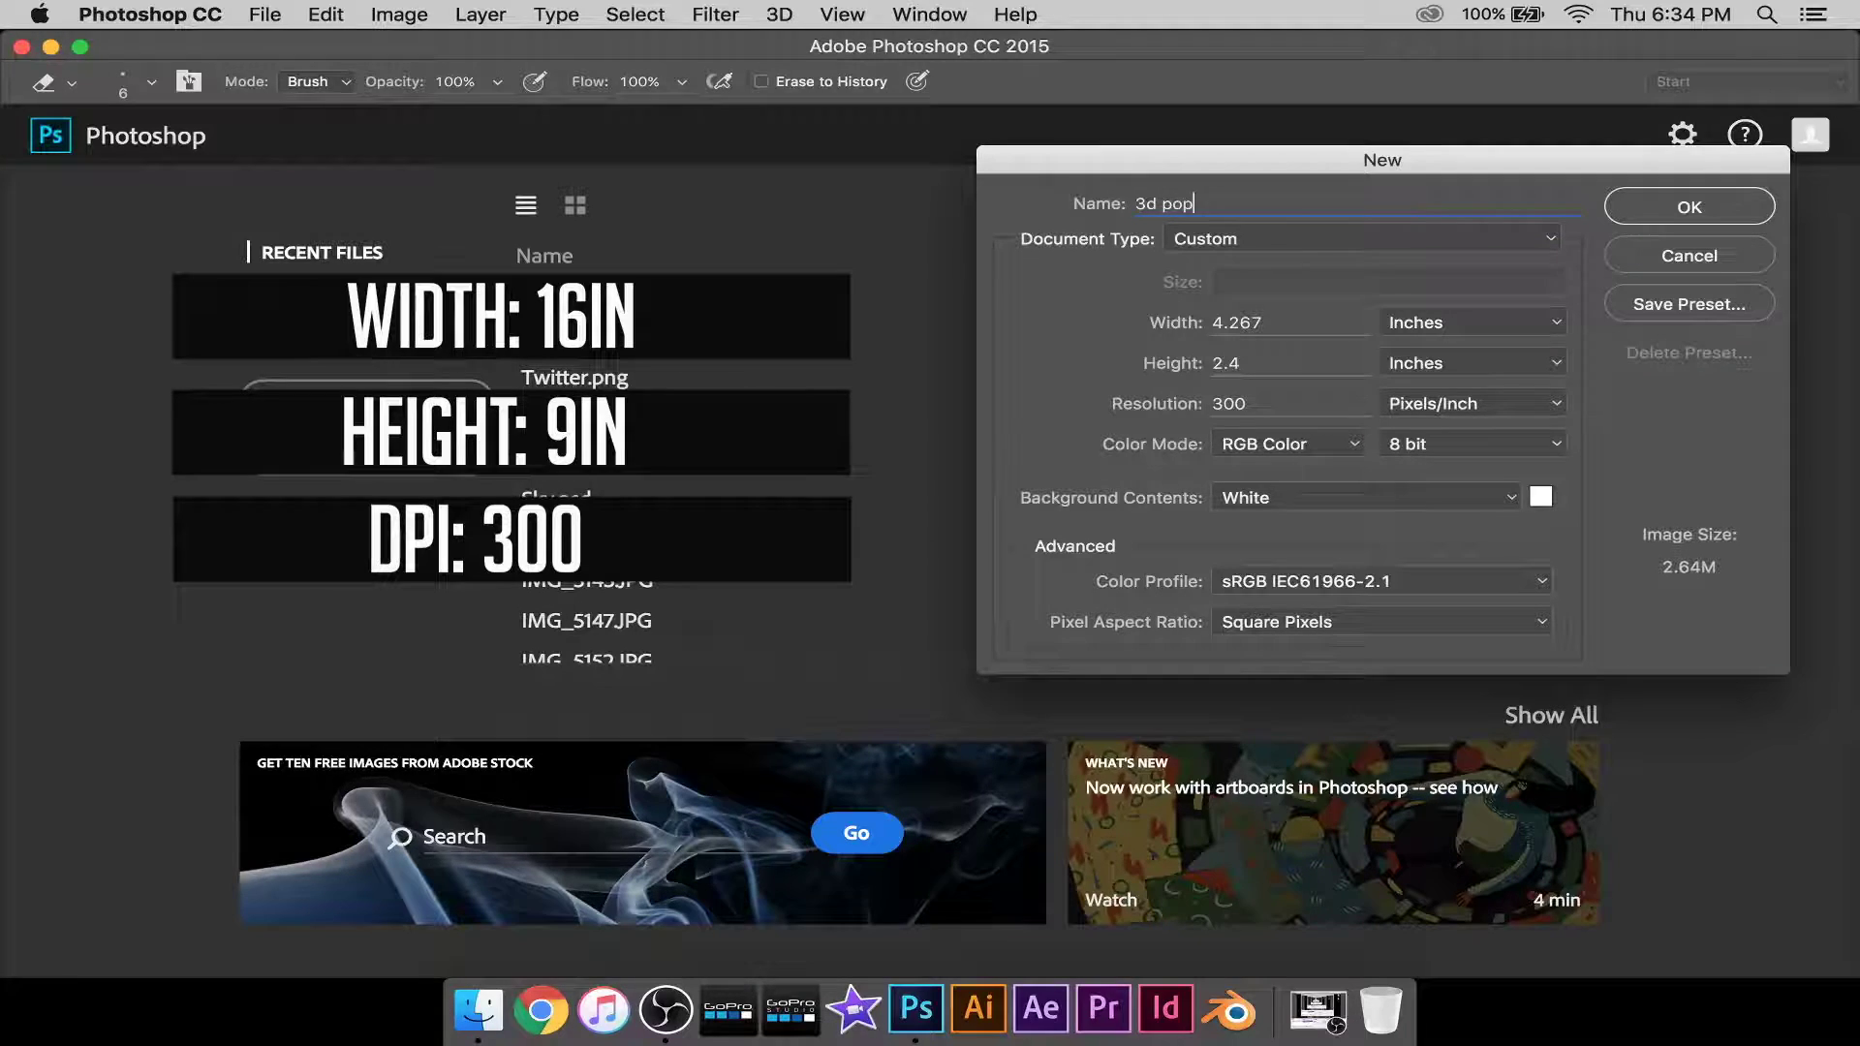
{"action": "left_click", "coordinate": [1320, 327]}
{"action": "type", "text": "19"}
{"action": "key", "text": "Tab"}
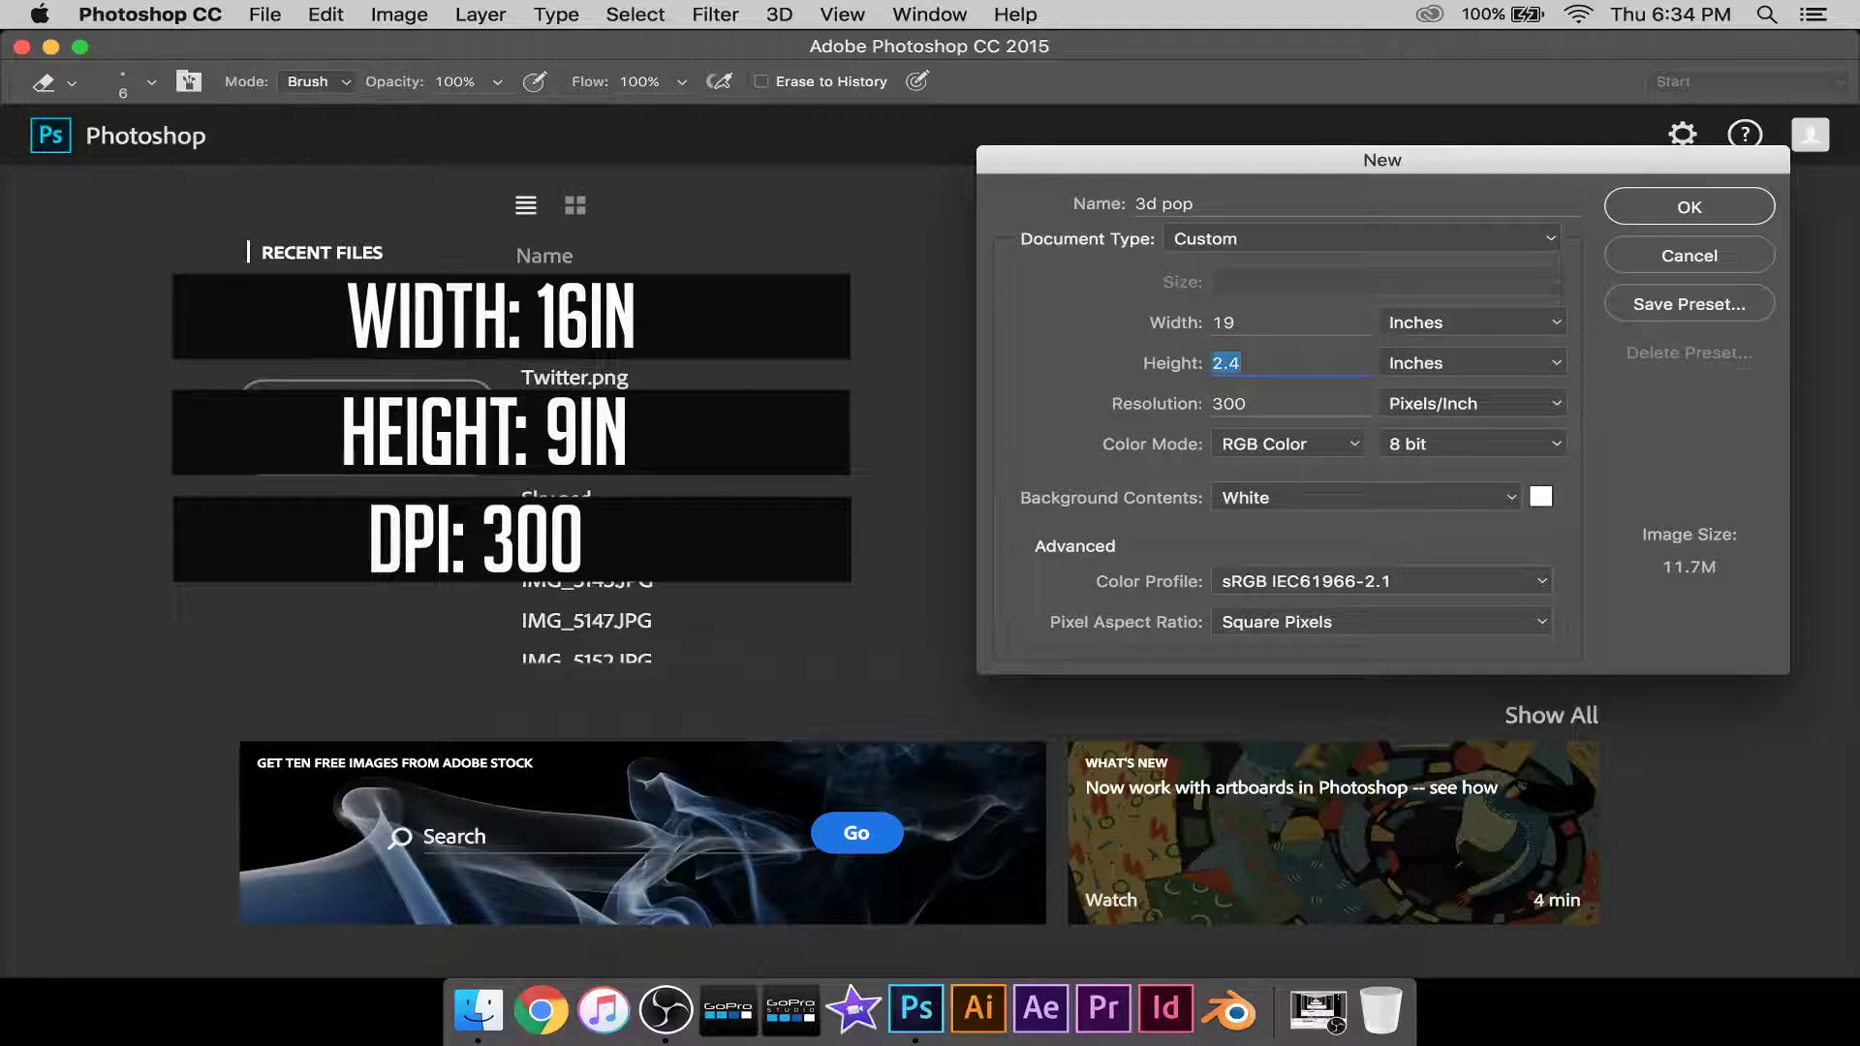
Set the new document's width to 16 inches and height to 9 inches, and create it.
{"action": "left_click", "coordinate": [1313, 312]}
{"action": "type", "text": "16"}
{"action": "key", "text": "Tab"}
{"action": "type", "text": "9"}
{"action": "key", "text": "Tab"}
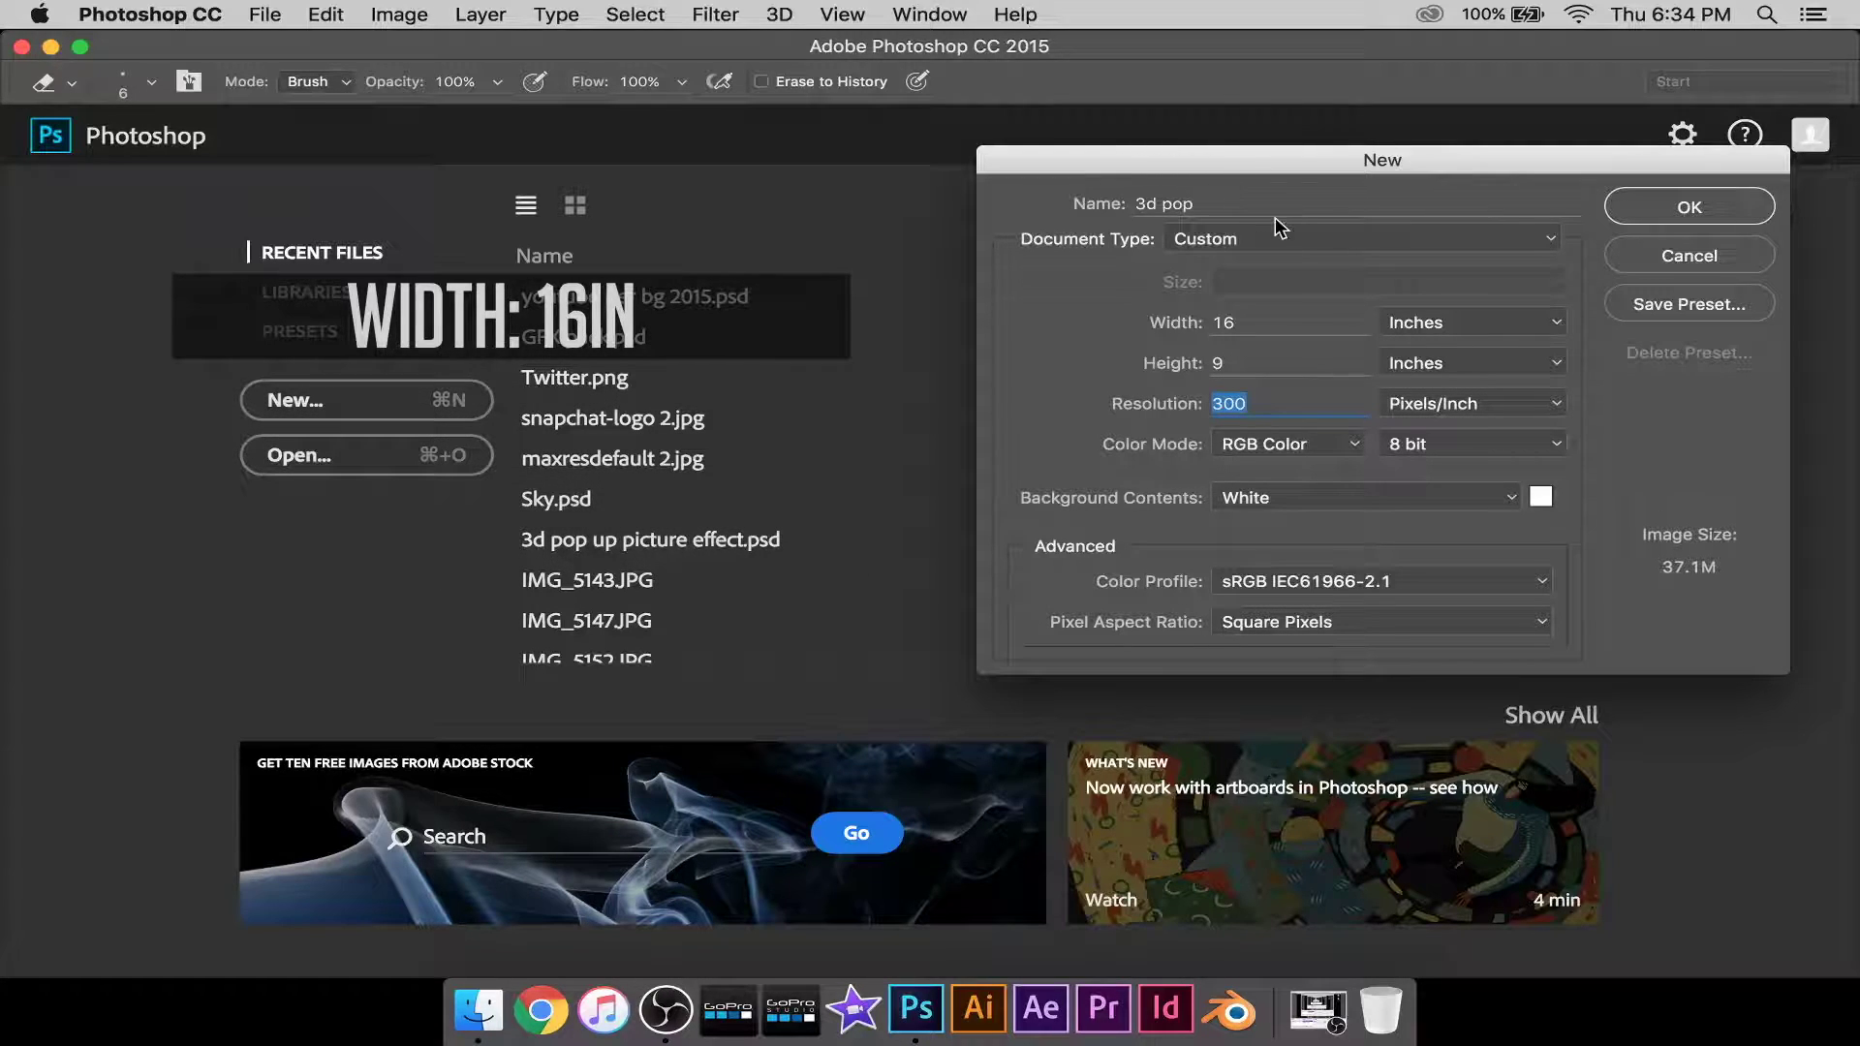
{"action": "left_click", "coordinate": [1672, 223]}
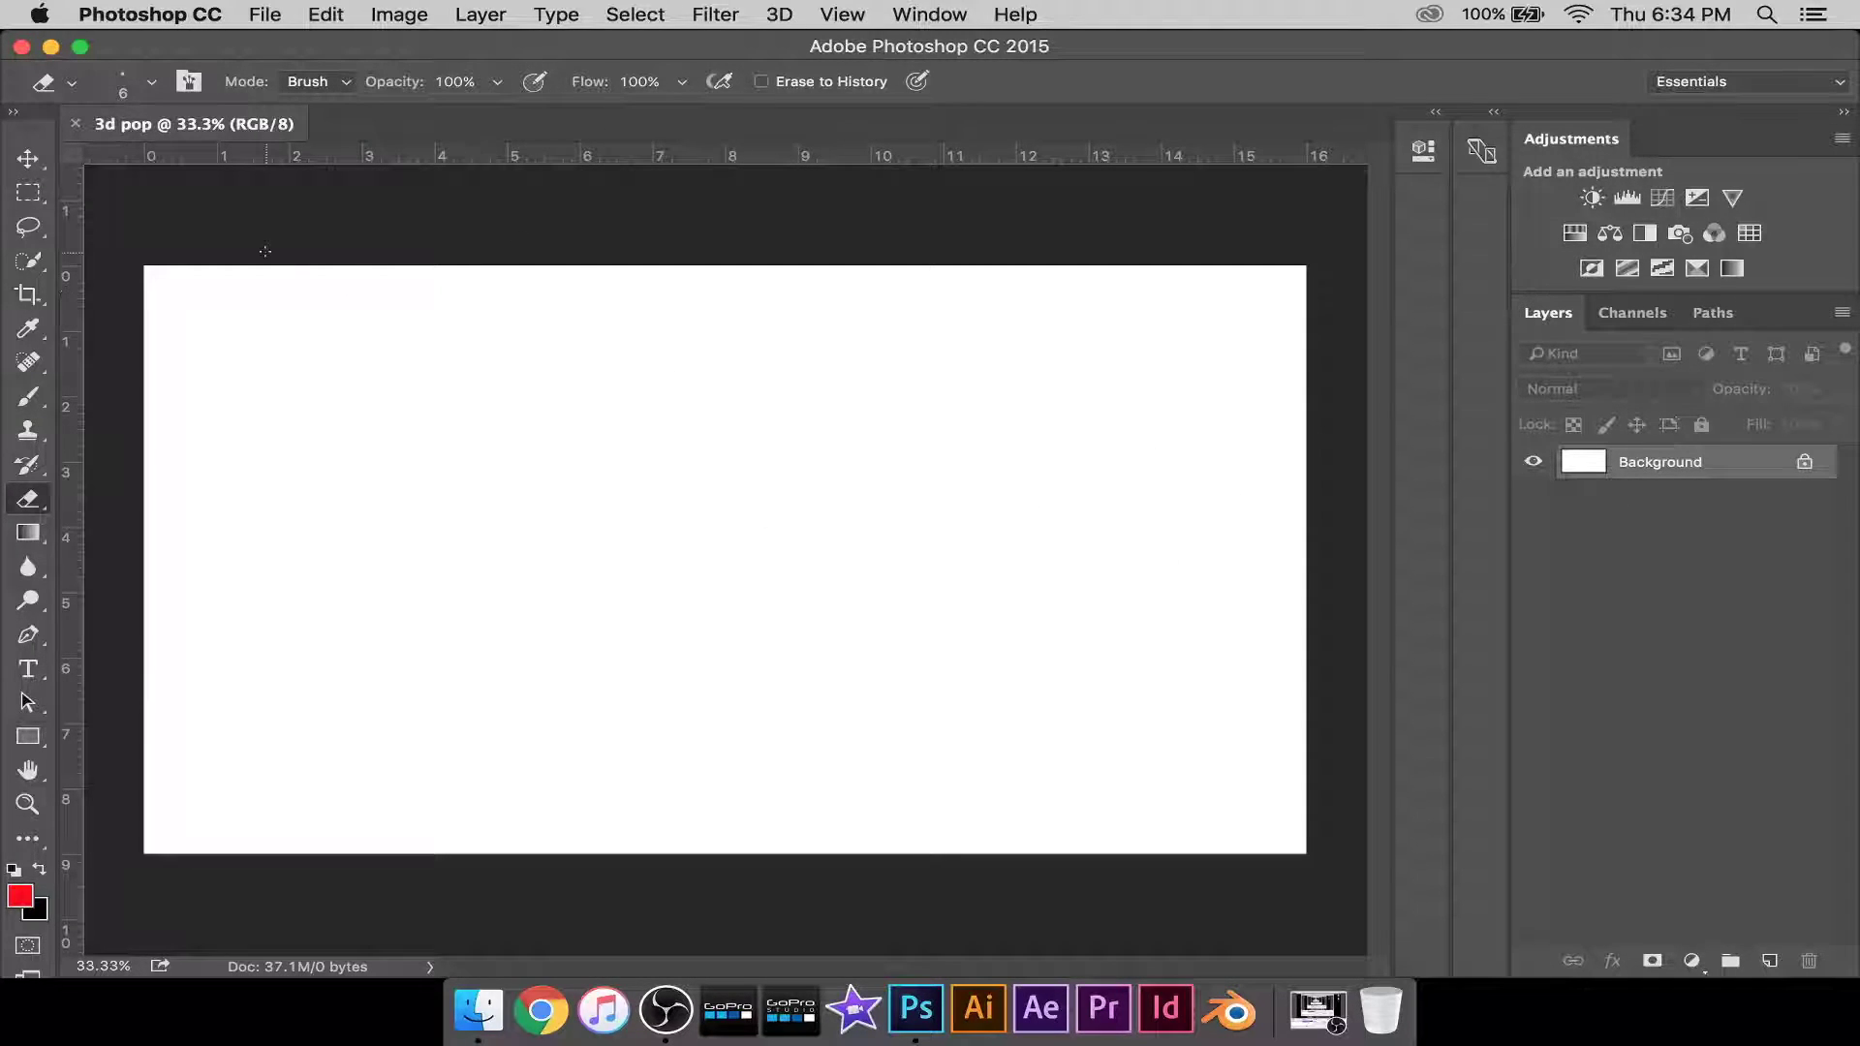
Add two horizontal guides across the canvas, at about 1 inch and 8 inches from its upper edge.
{"action": "left_click", "coordinate": [27, 736]}
{"action": "left_click_drag", "start_coordinate": [490, 153], "coordinate": [486, 333]}
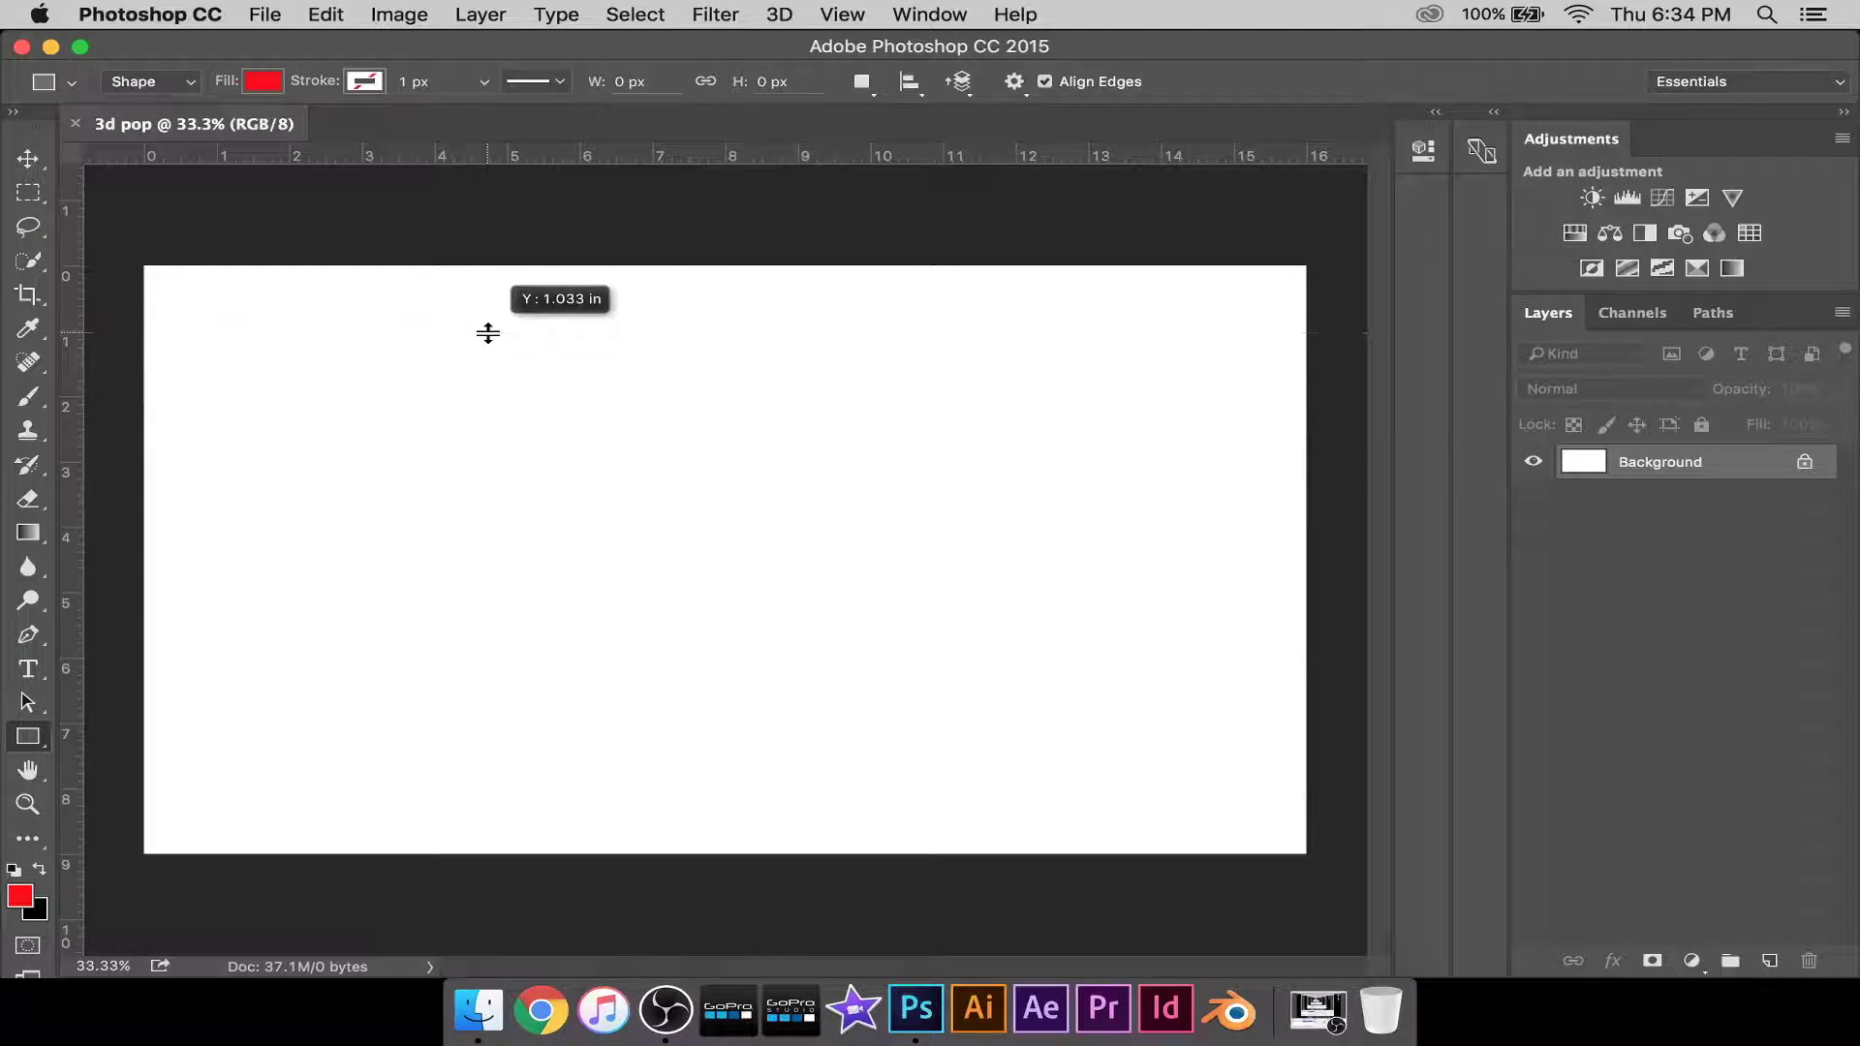
{"action": "left_click_drag", "start_coordinate": [581, 167], "coordinate": [467, 790]}
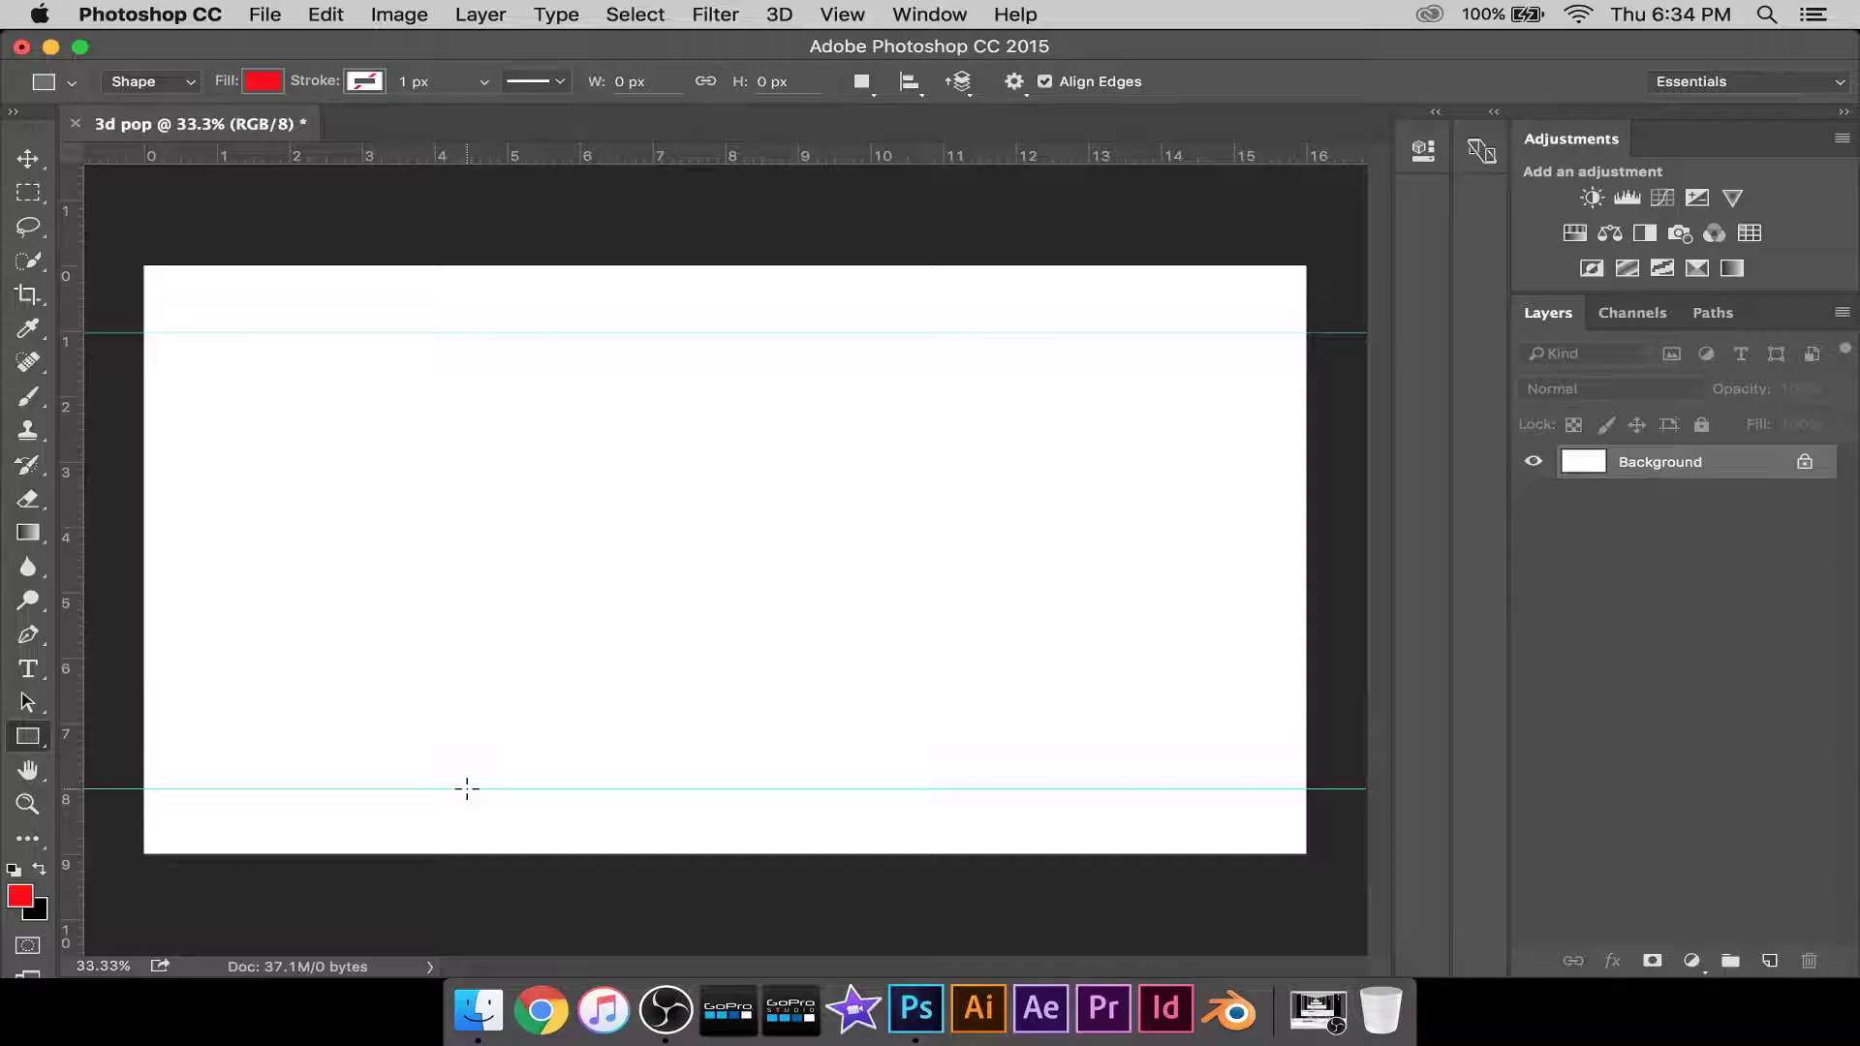
Move the horizontal guides inward to about 2 and 7 inches, and add vertical guides at about 1 and 15 inches.
{"action": "key", "text": "v"}
{"action": "left_click_drag", "start_coordinate": [468, 788], "coordinate": [469, 725]}
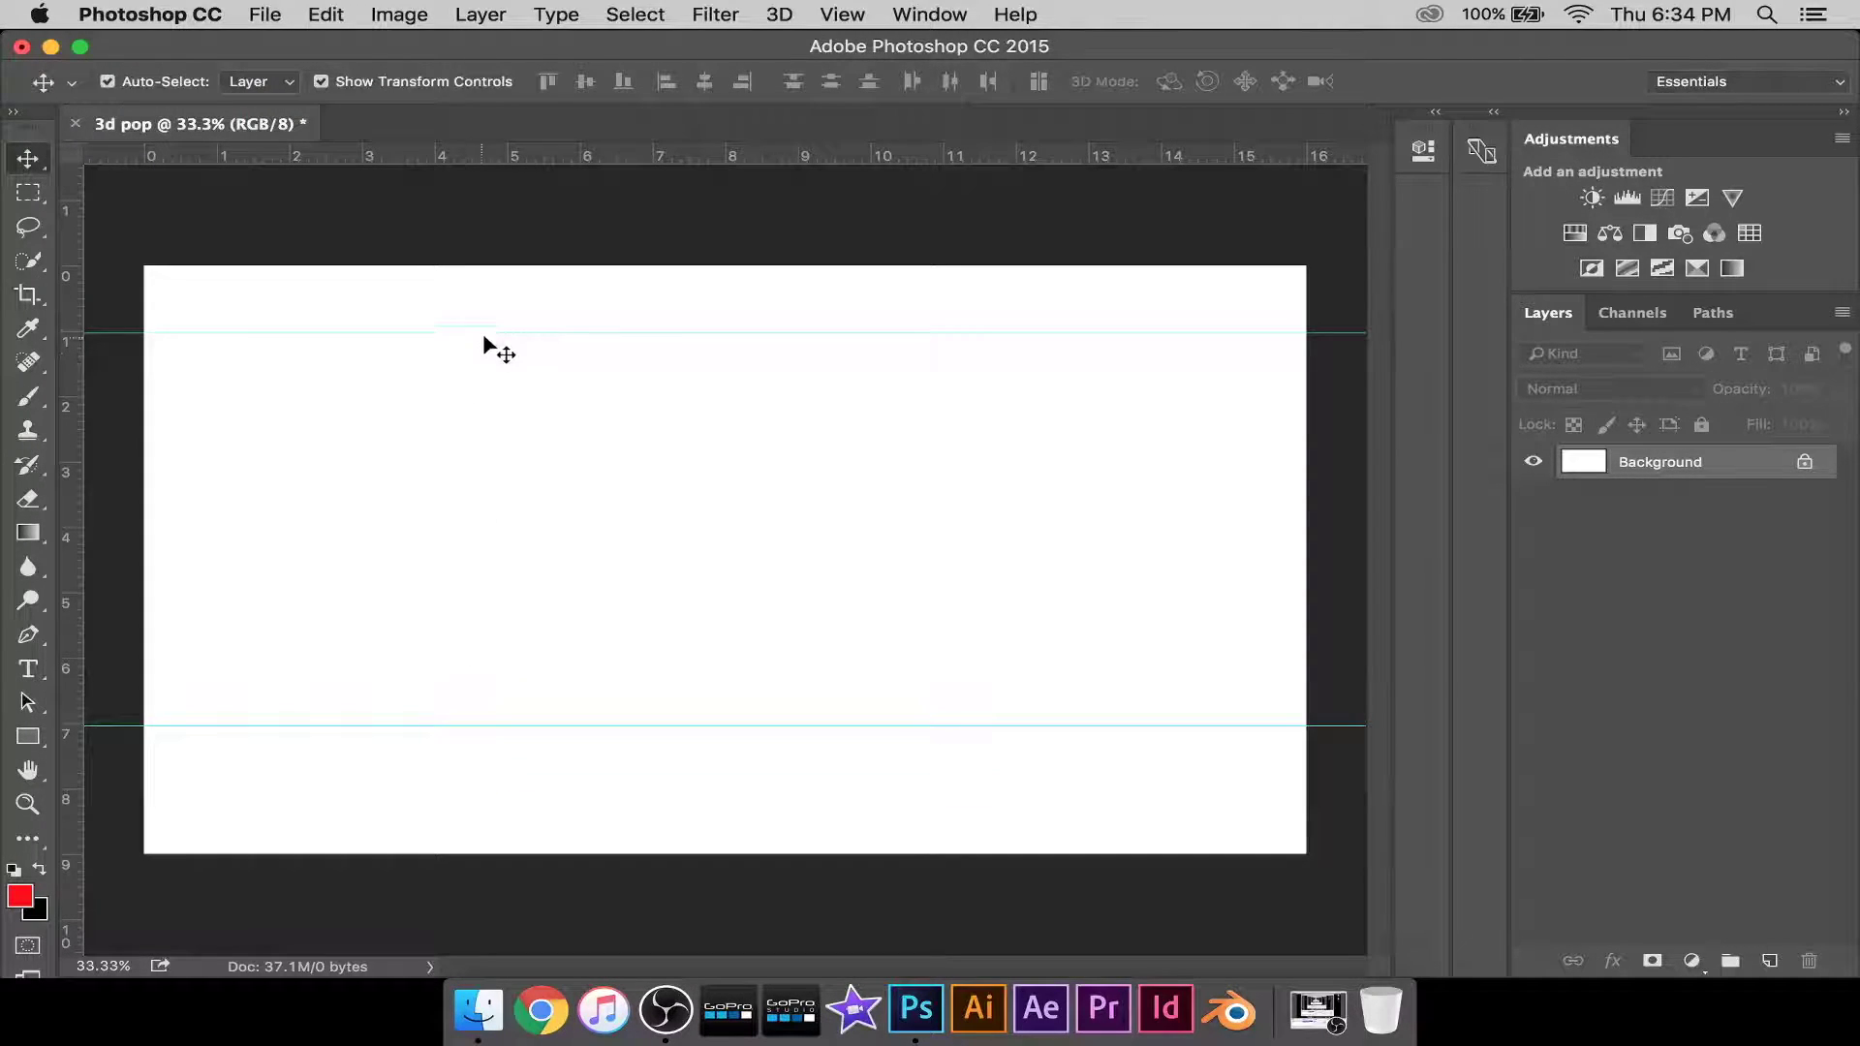
{"action": "left_click_drag", "start_coordinate": [489, 329], "coordinate": [486, 395]}
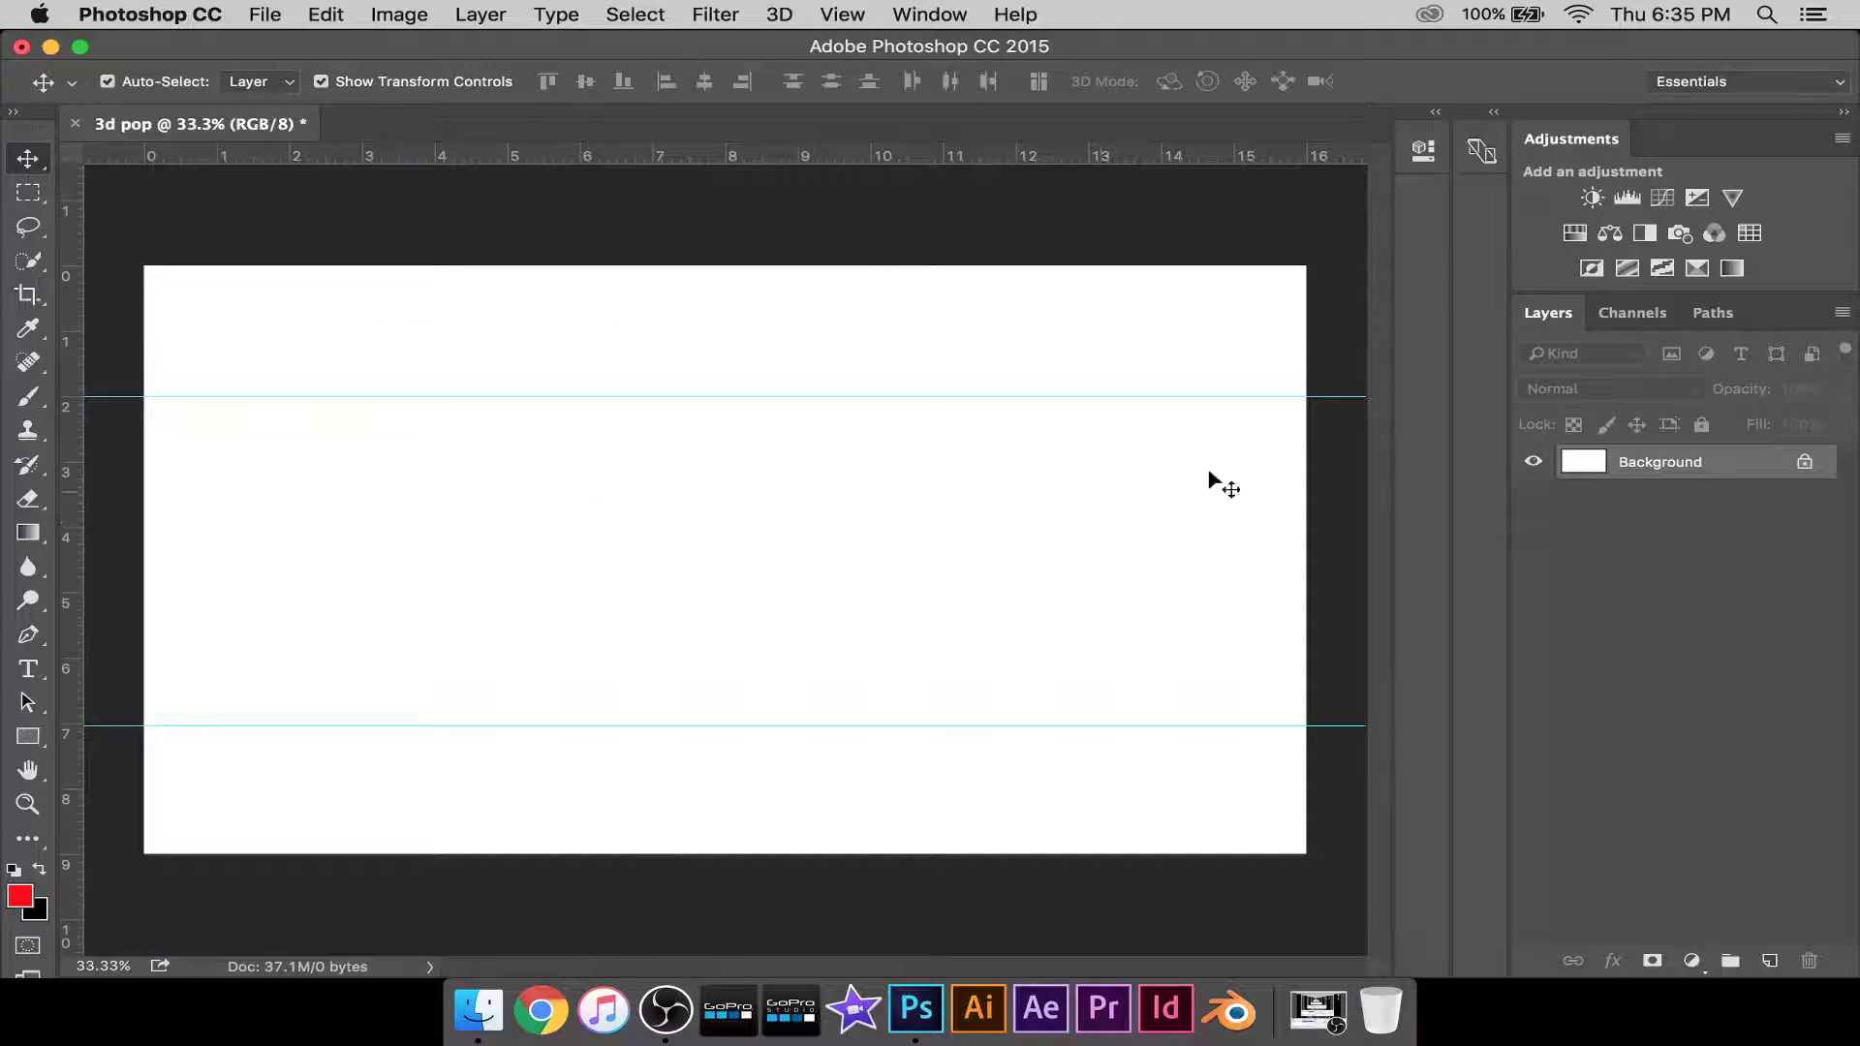
{"action": "left_click_drag", "start_coordinate": [74, 278], "coordinate": [217, 273]}
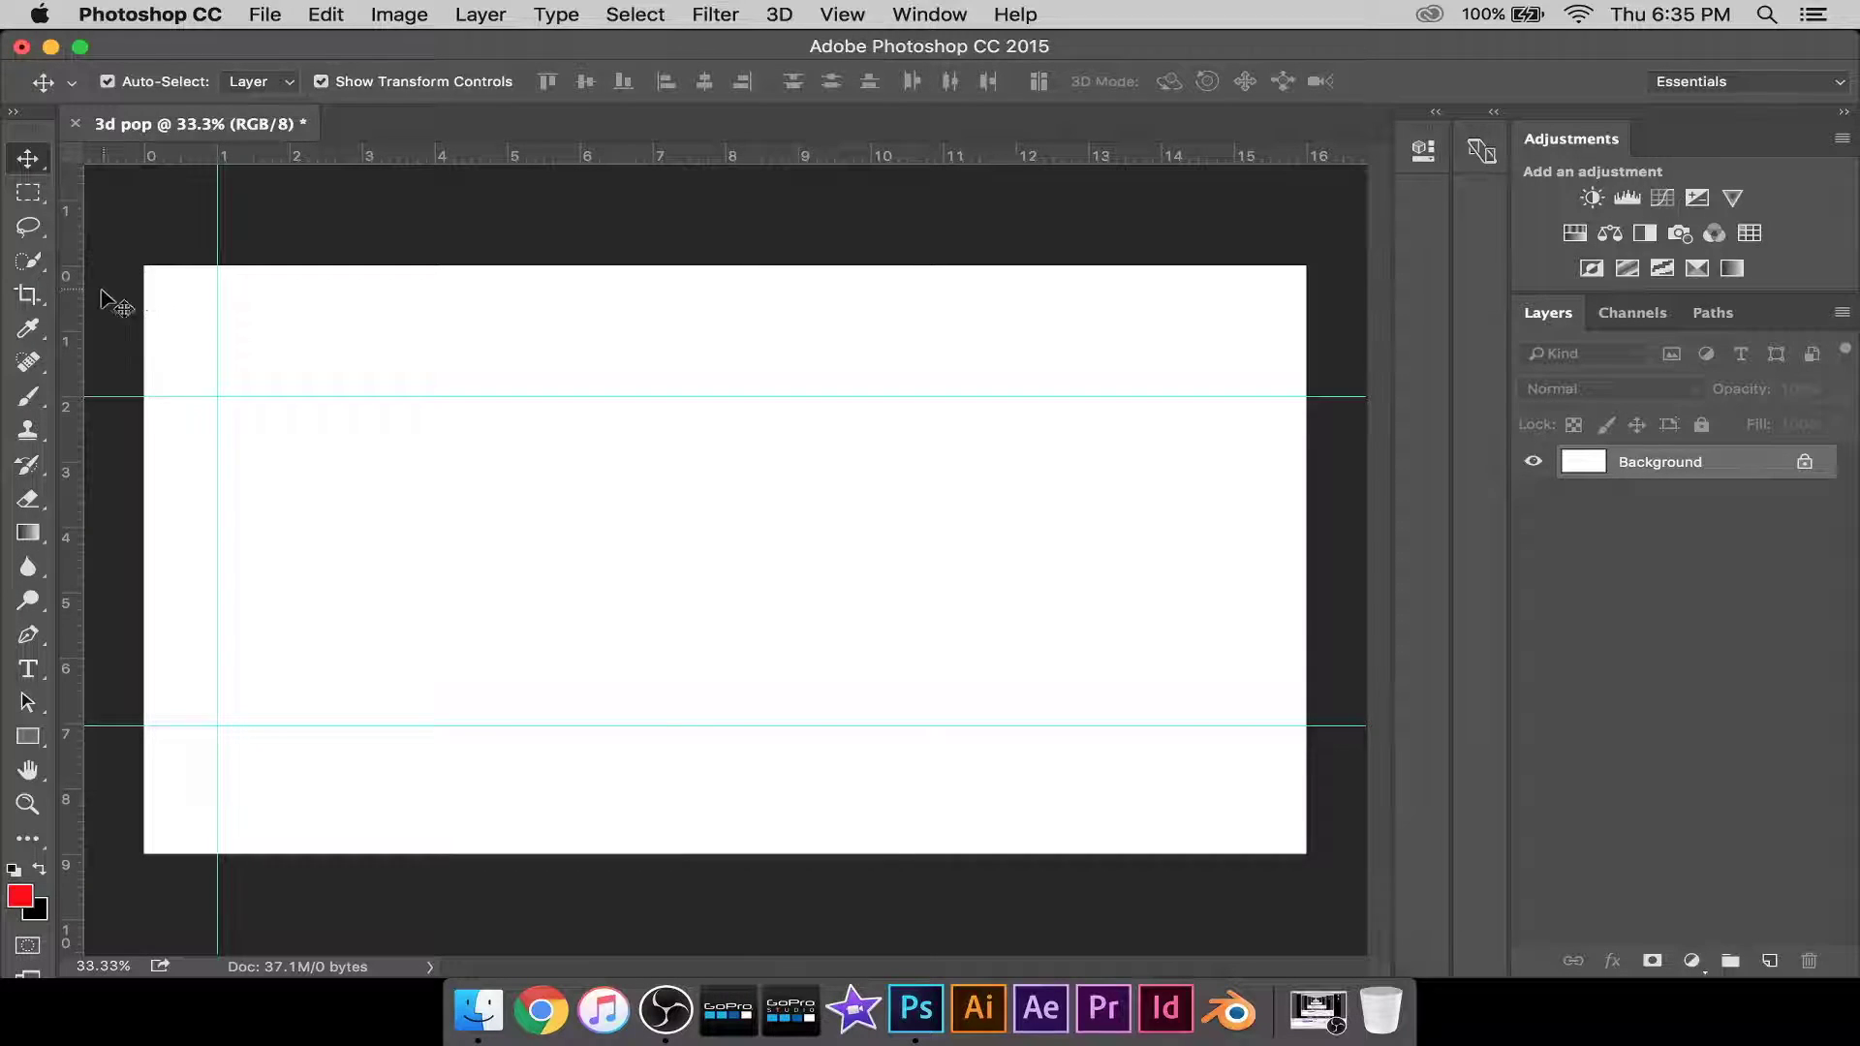
{"action": "left_click_drag", "start_coordinate": [78, 299], "coordinate": [1238, 312]}
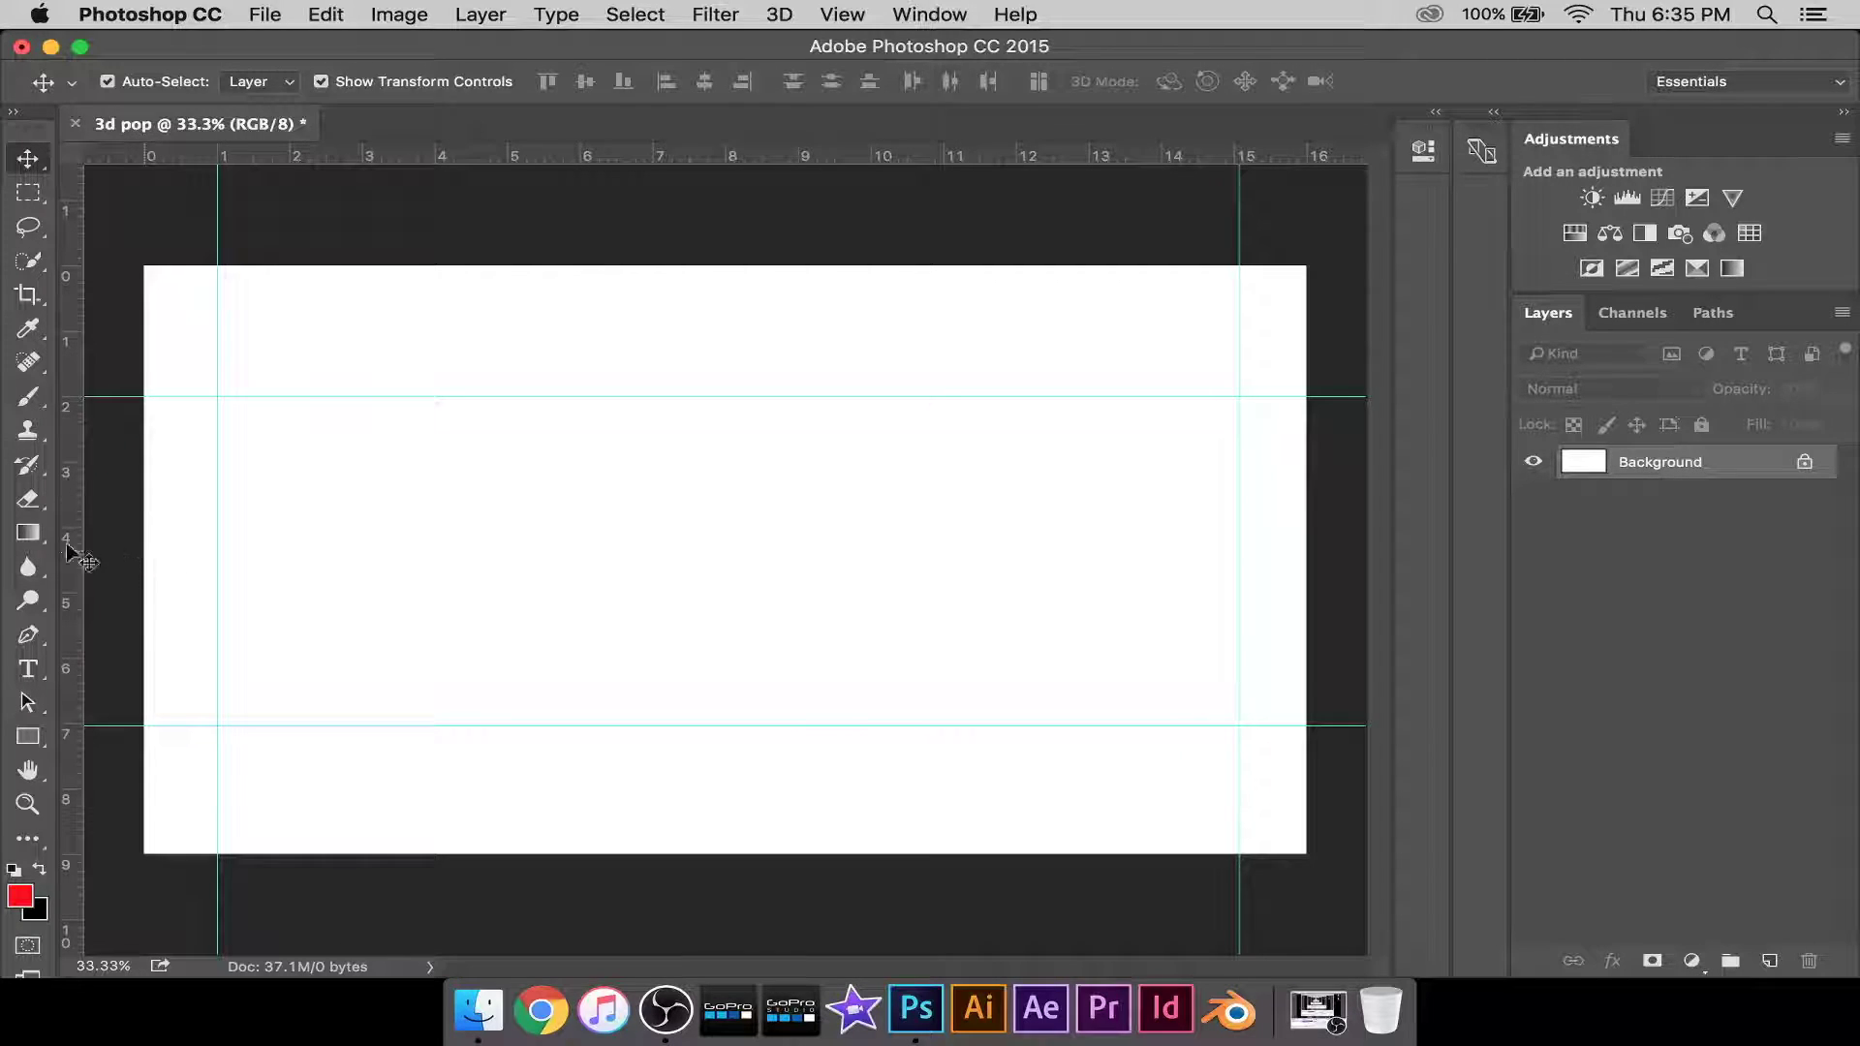
Draw a red rectangle shape of about 4218 × 1515 px filling the area between the four guides, and review the Snap option.
{"action": "left_click", "coordinate": [27, 737]}
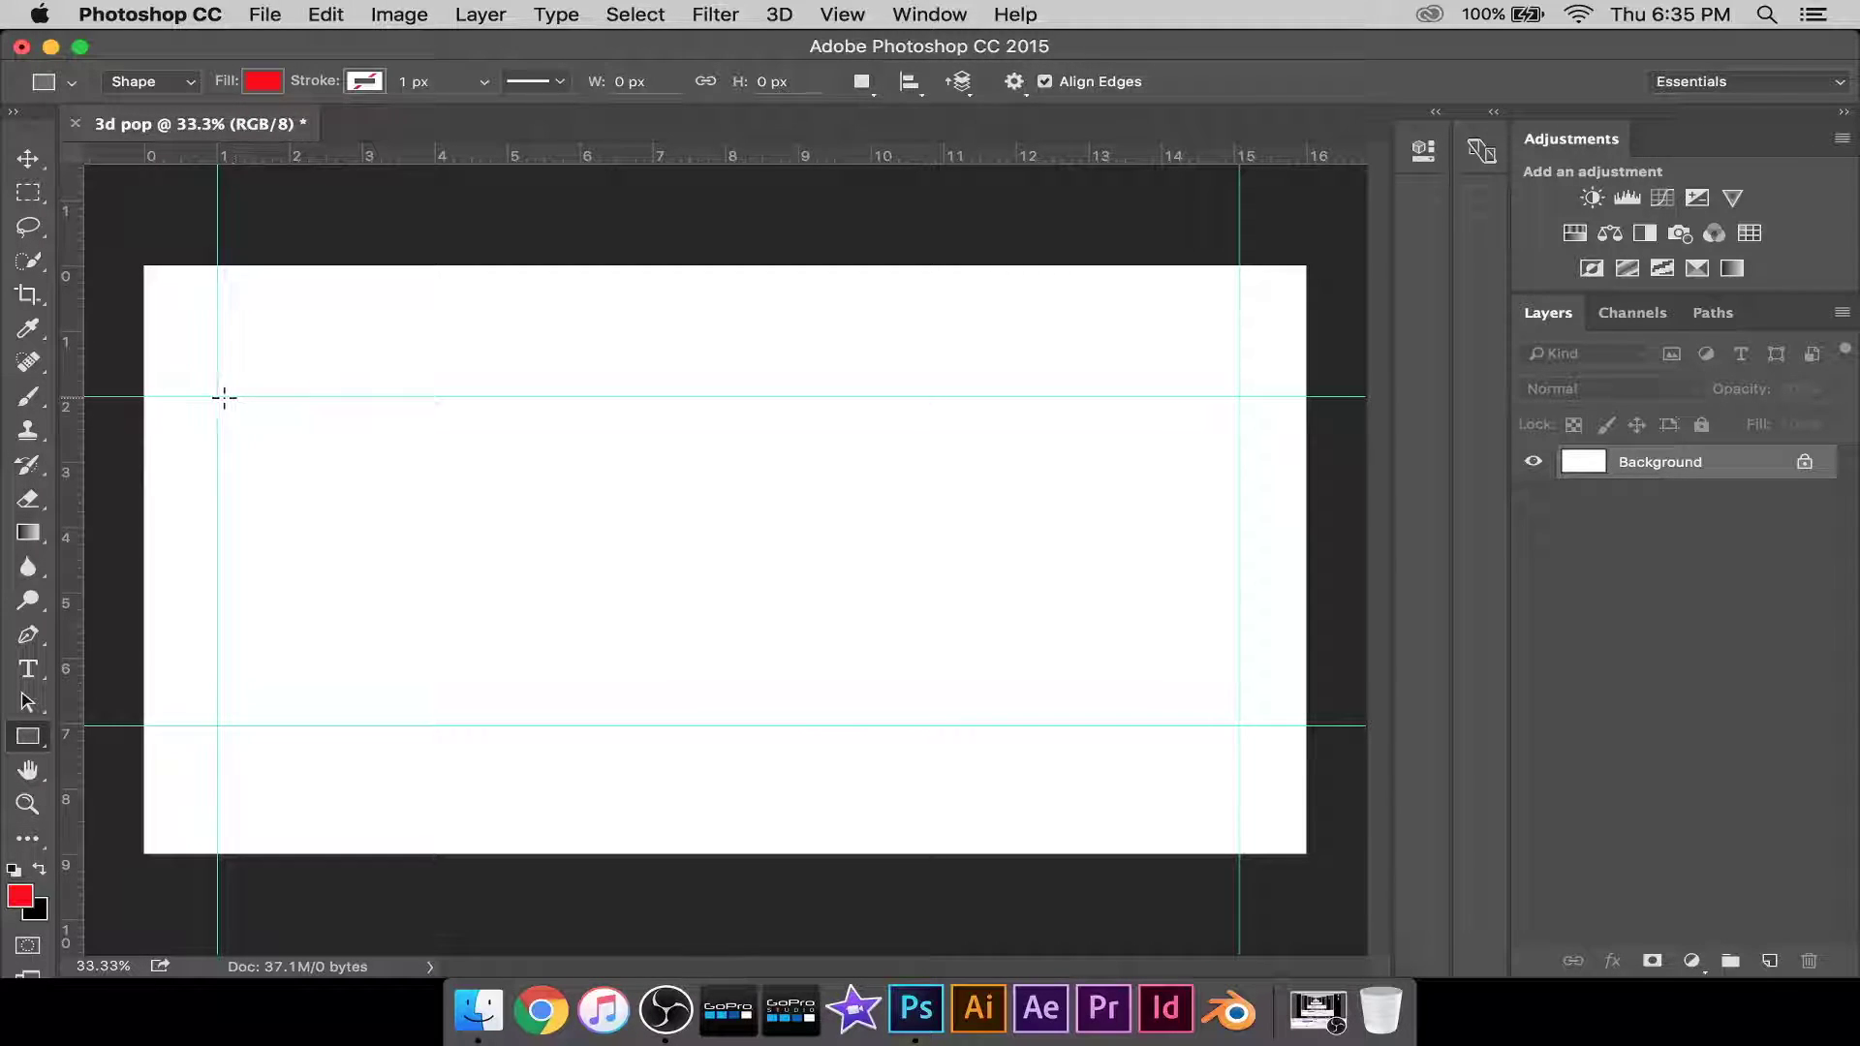
{"action": "left_click_drag", "start_coordinate": [217, 395], "coordinate": [1241, 727]}
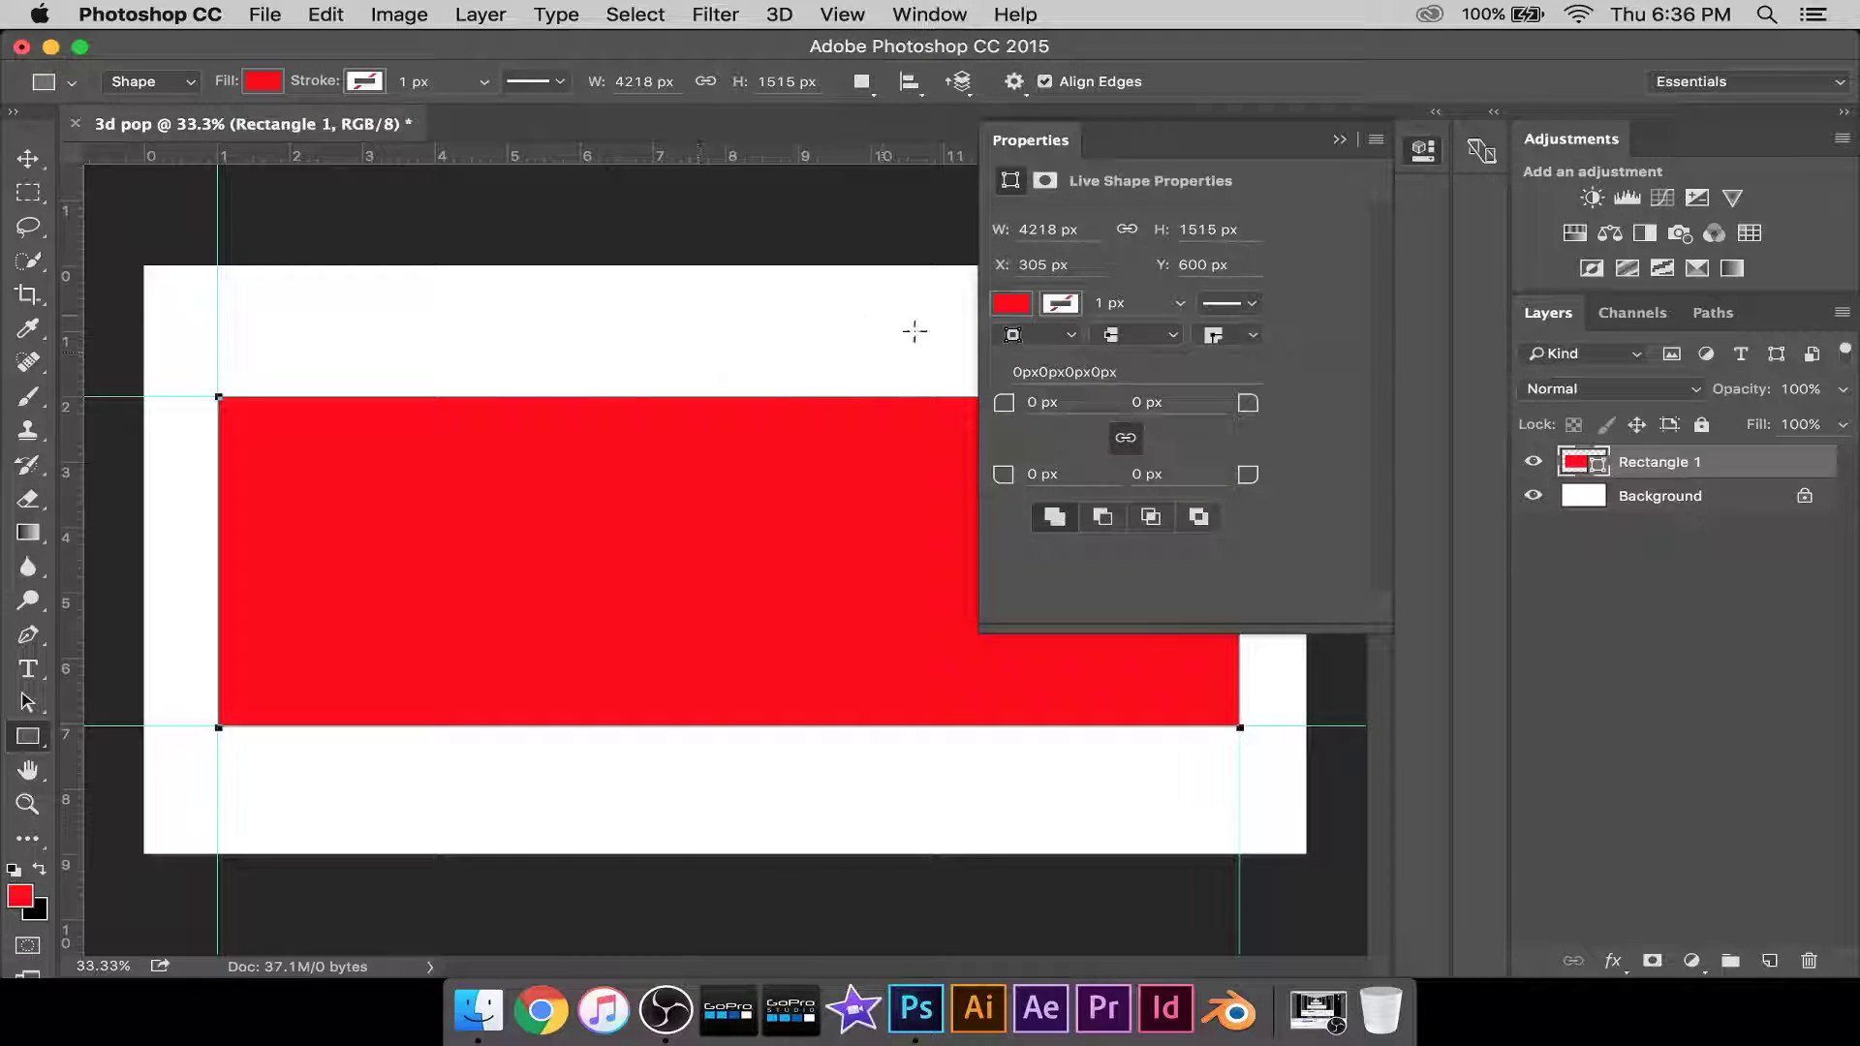
{"action": "left_click", "coordinate": [1341, 142]}
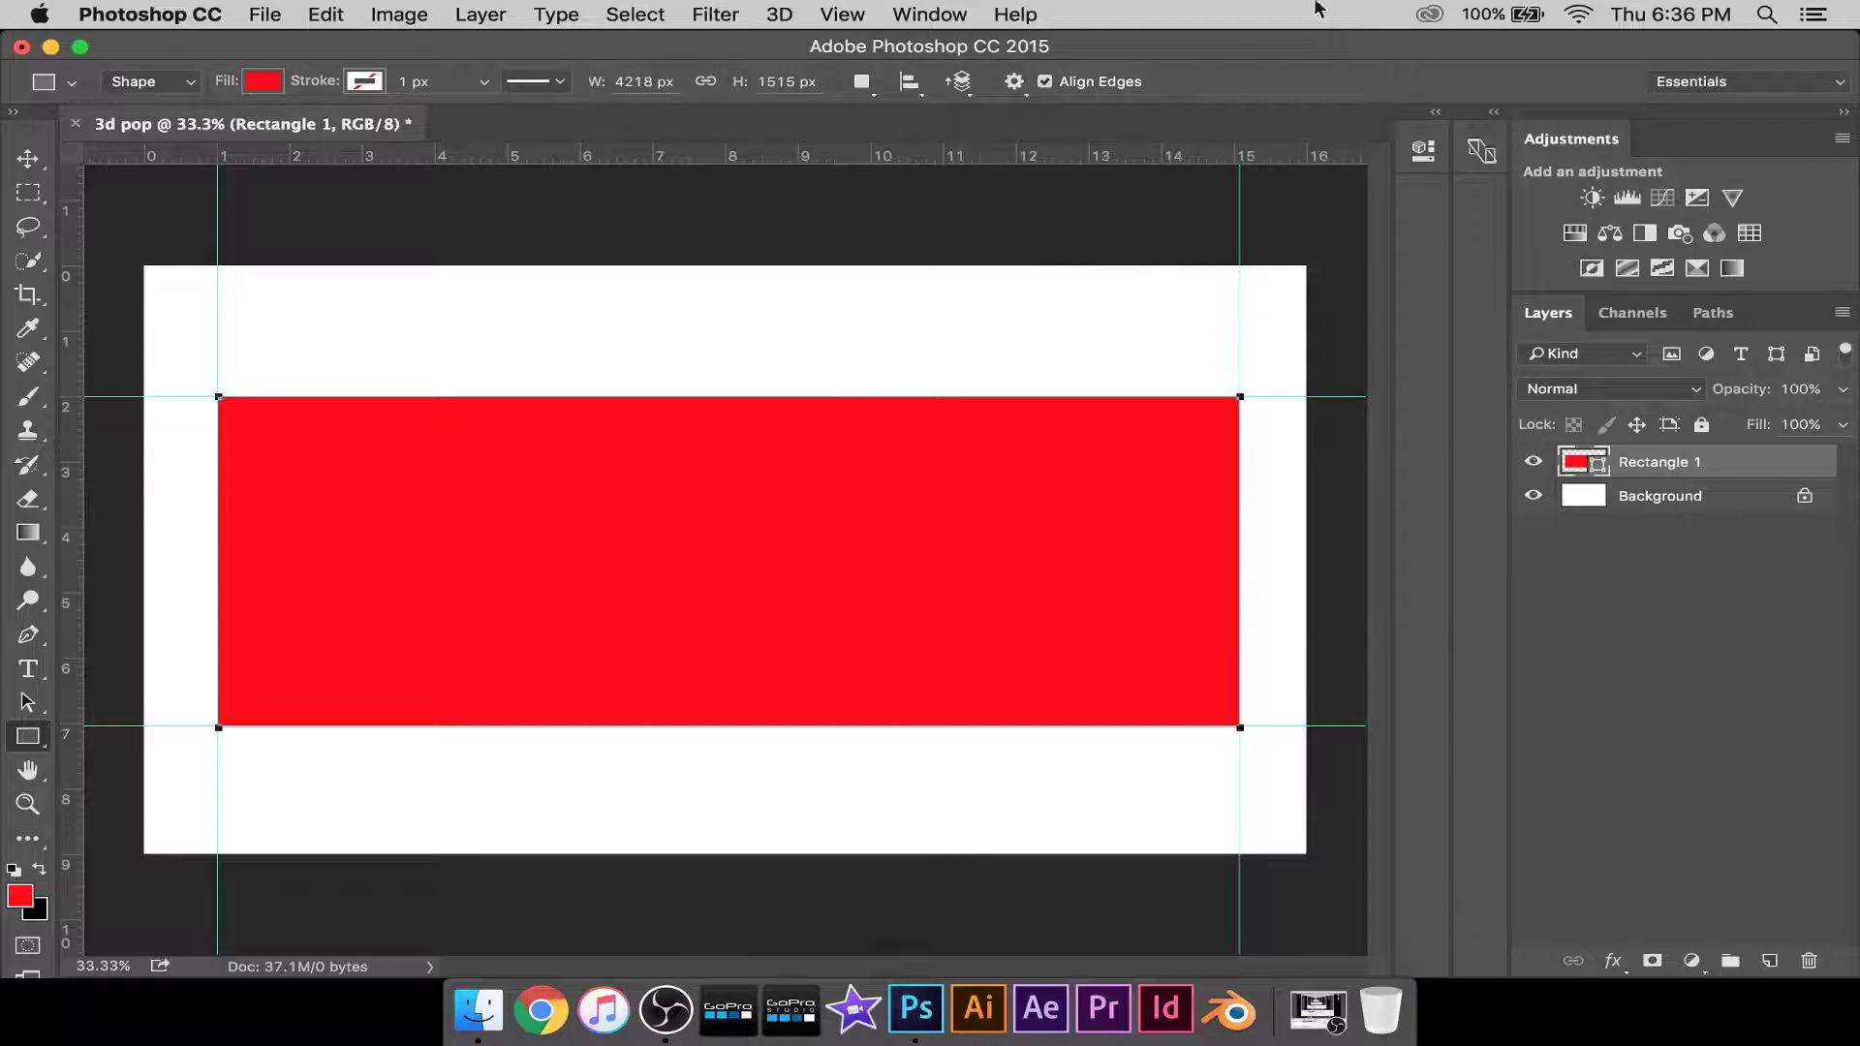
{"action": "left_click", "coordinate": [871, 19]}
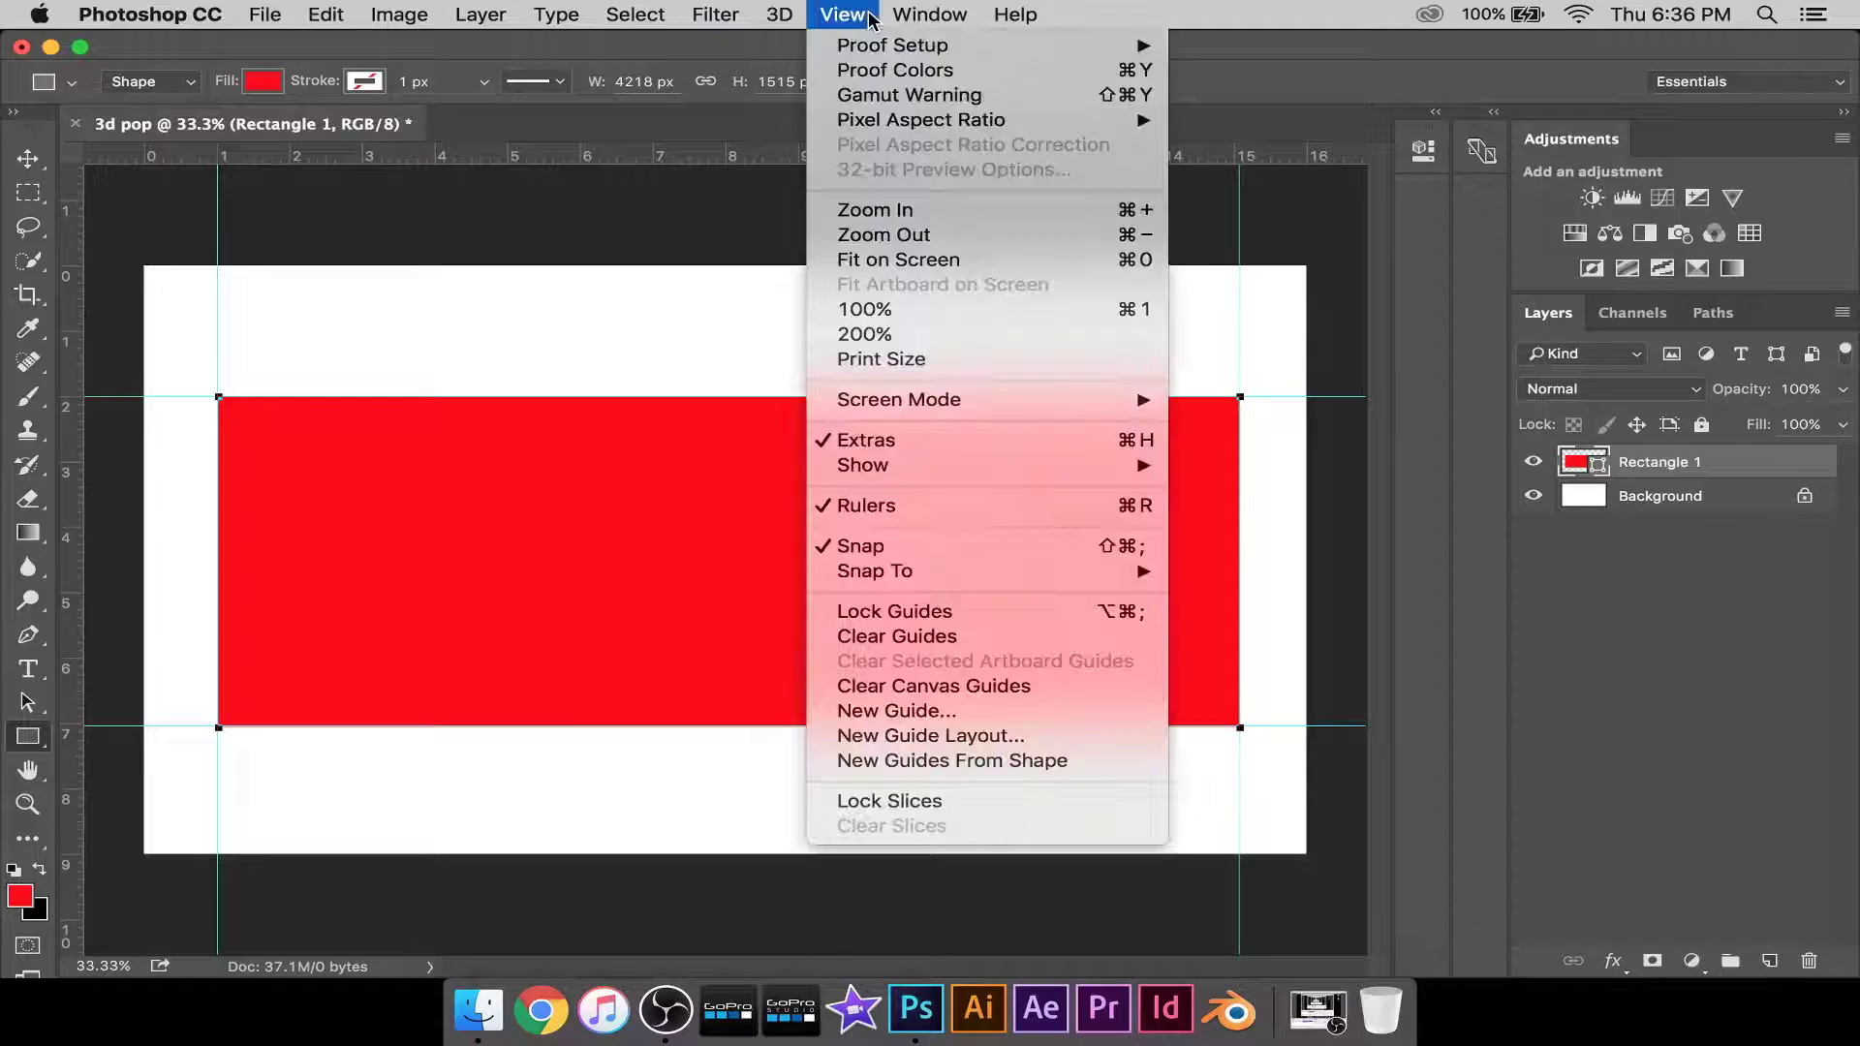
{"action": "left_click", "coordinate": [877, 547]}
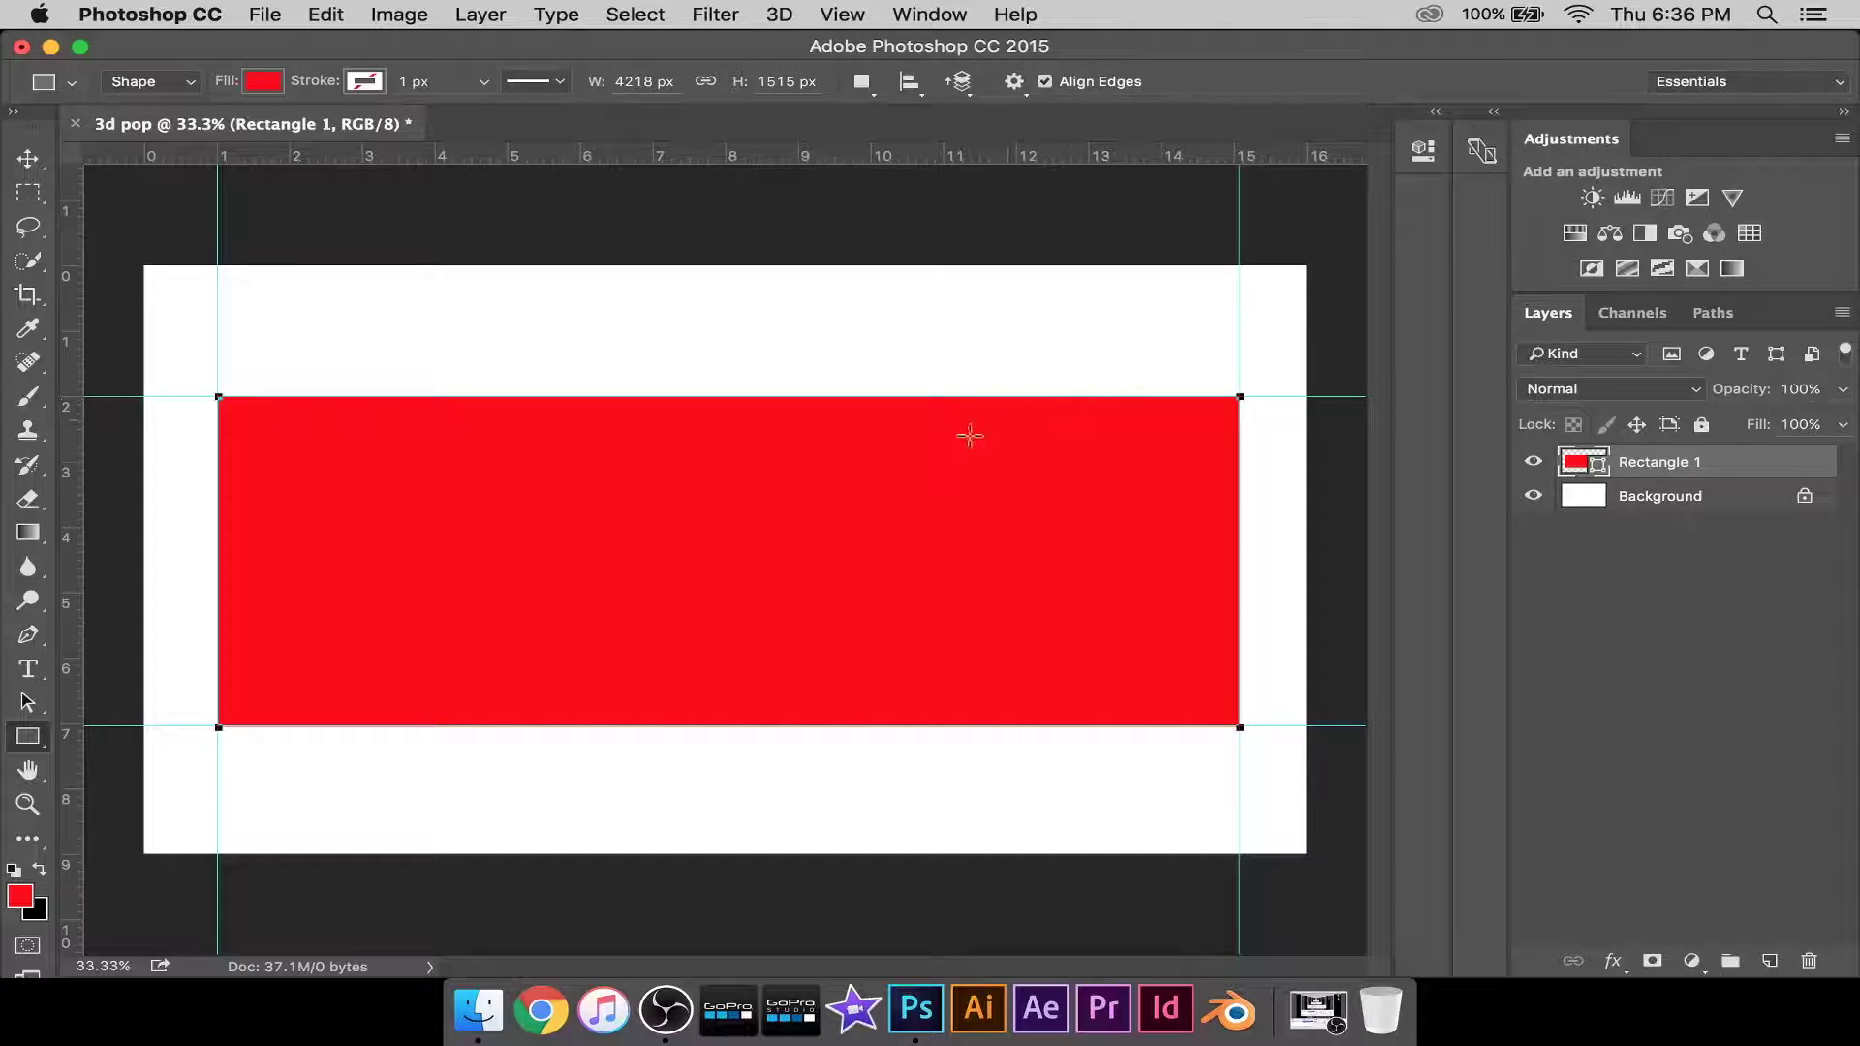
Make black (000000) the foreground color and rasterize the Rectangle 1 layer.
{"action": "left_click", "coordinate": [40, 869]}
{"action": "left_click", "coordinate": [19, 895]}
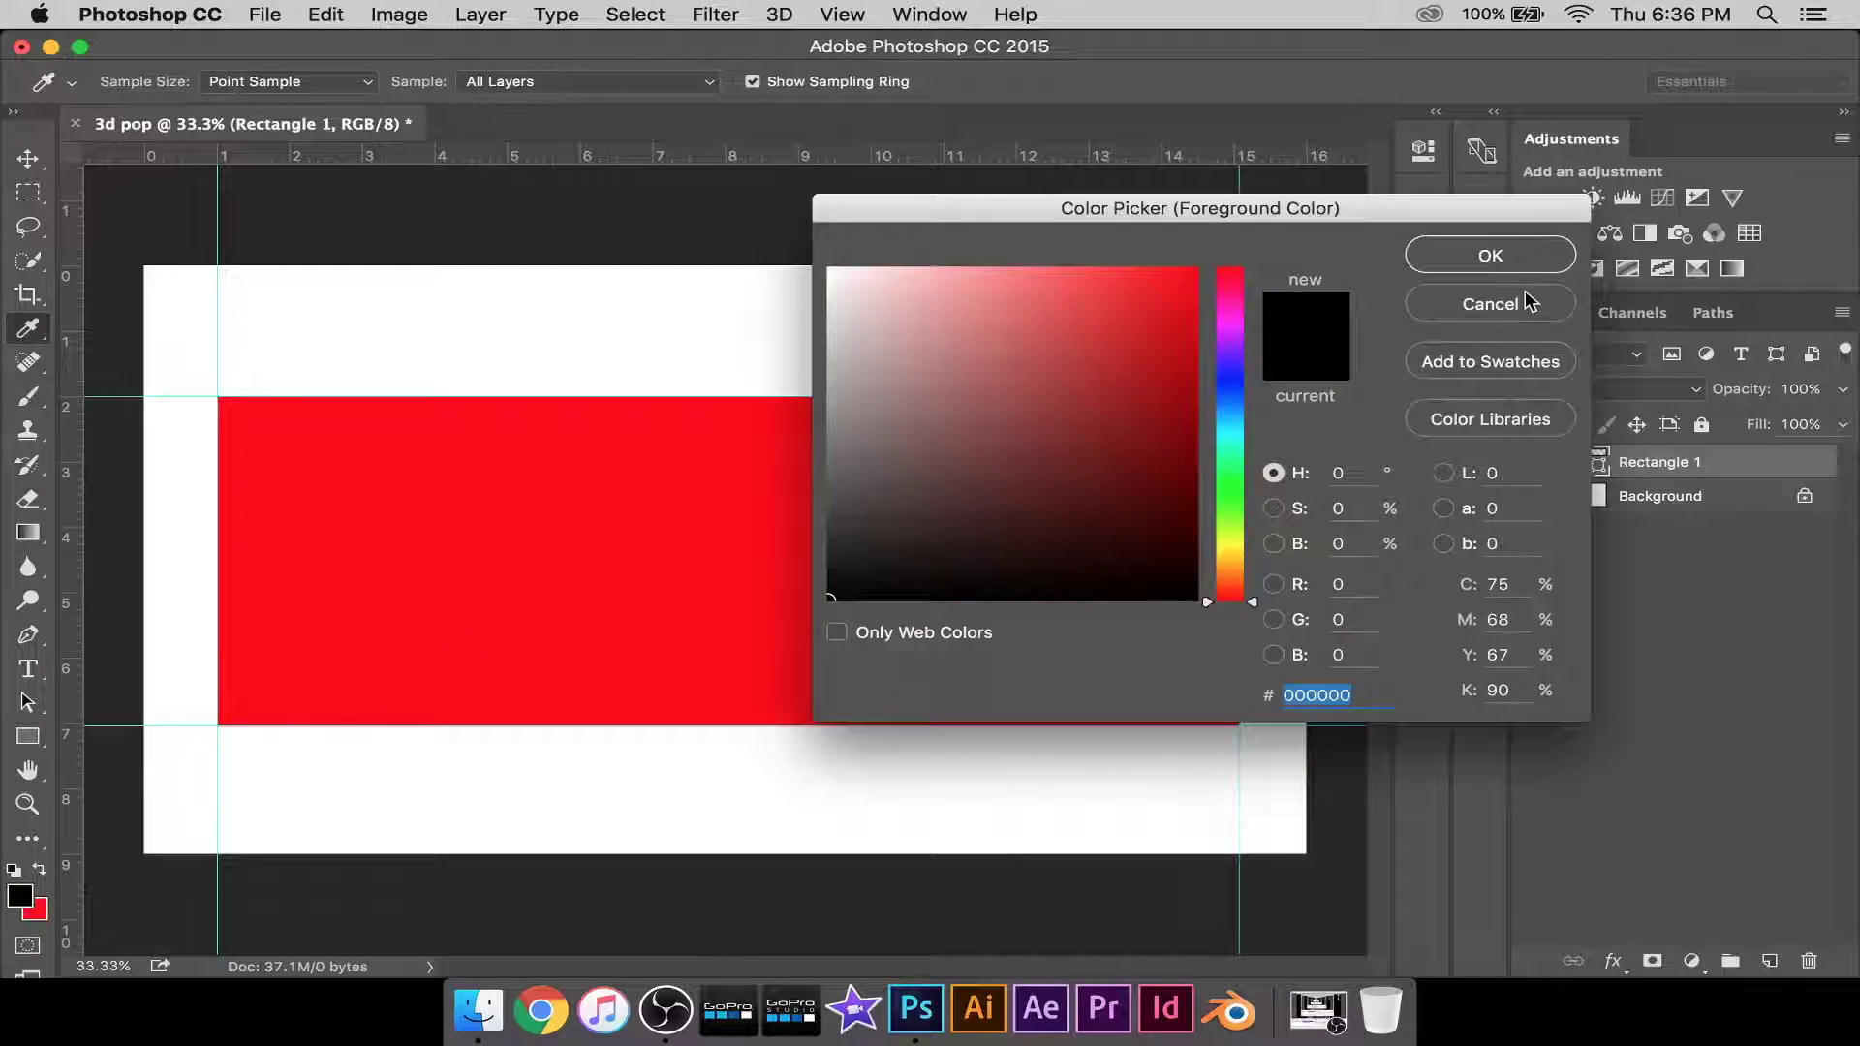
{"action": "left_click", "coordinate": [1520, 258]}
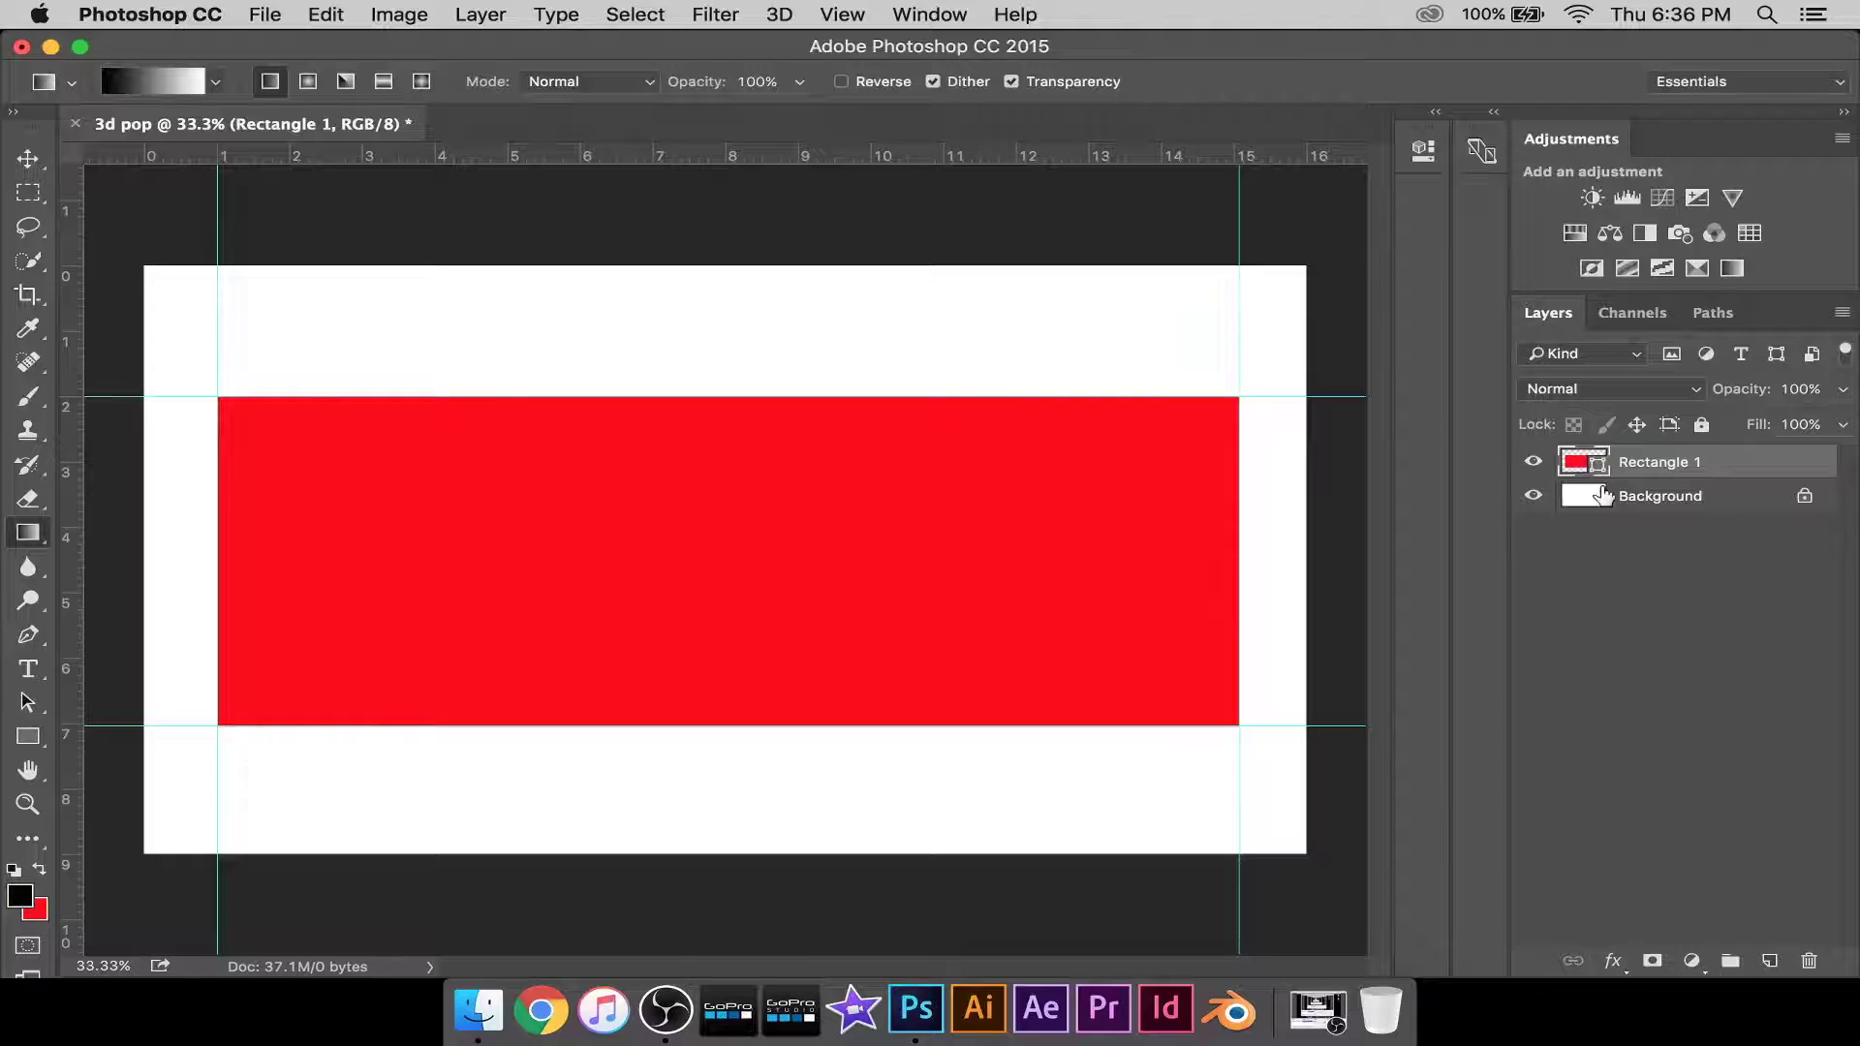
{"action": "right_click", "coordinate": [1635, 464]}
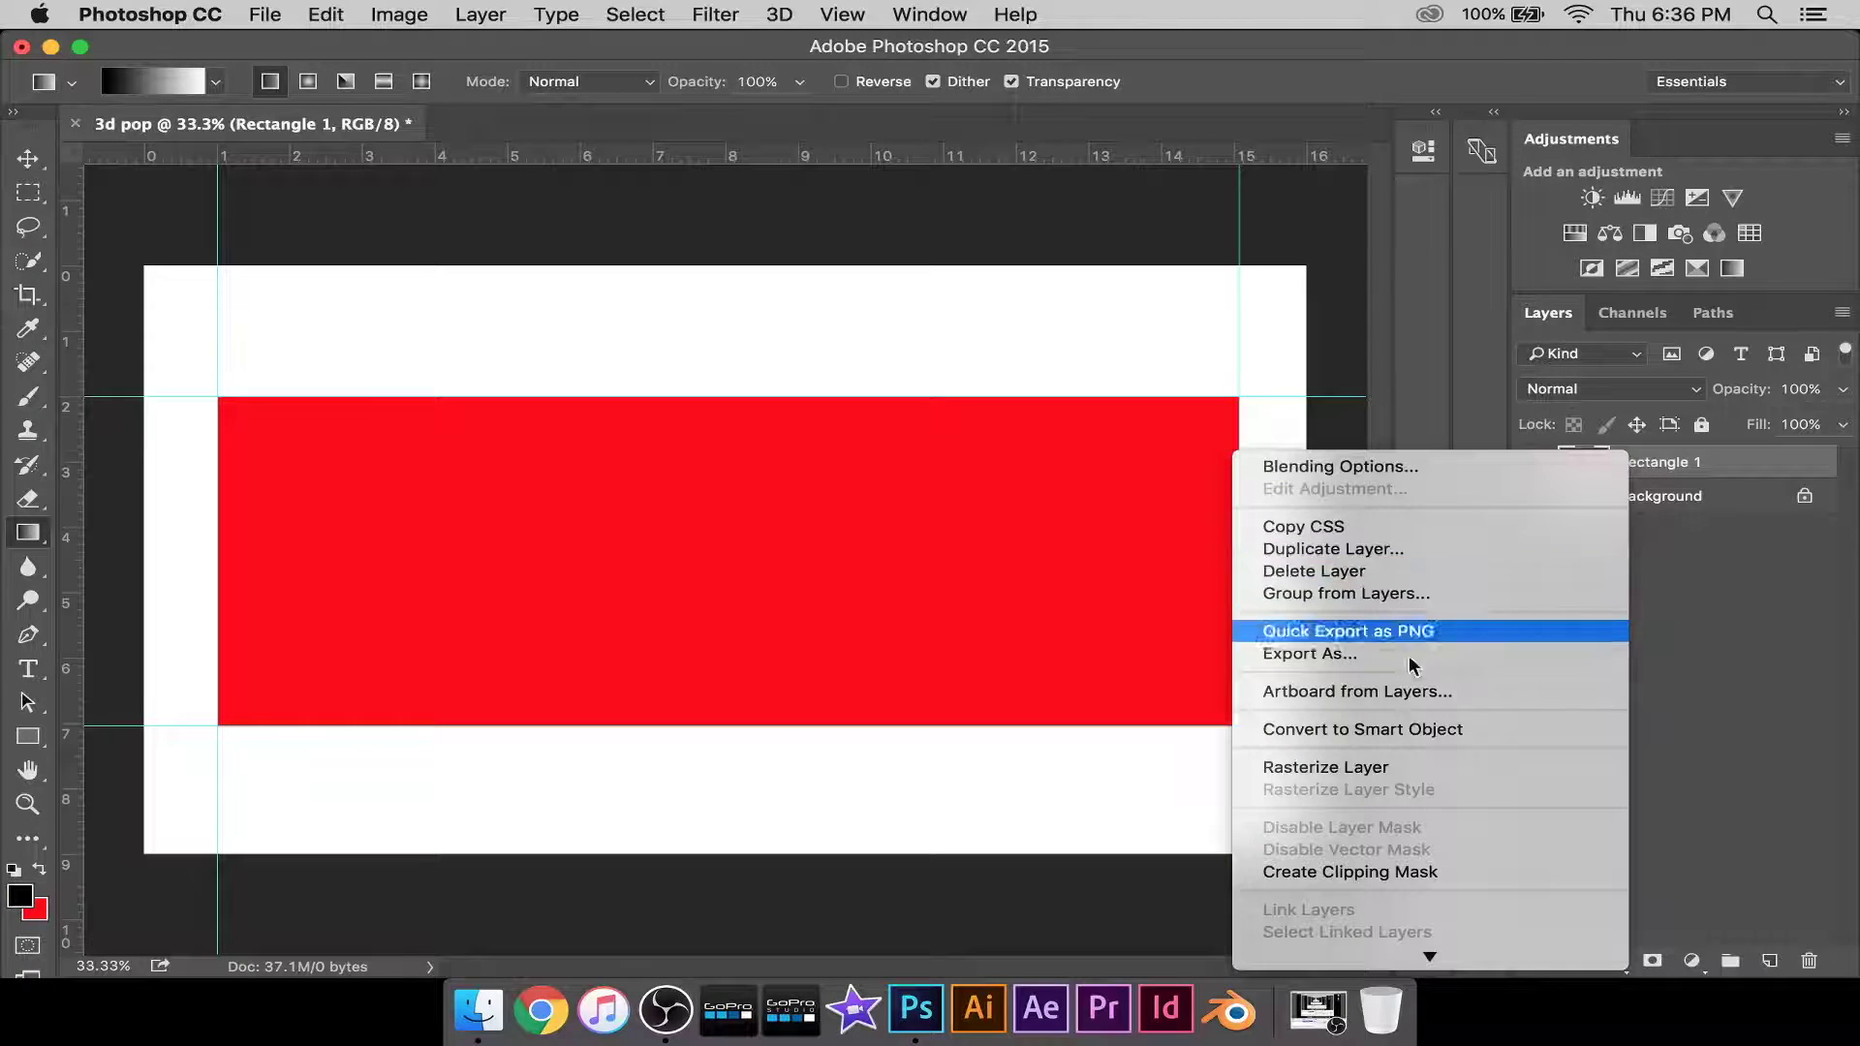
{"action": "left_click", "coordinate": [1395, 768]}
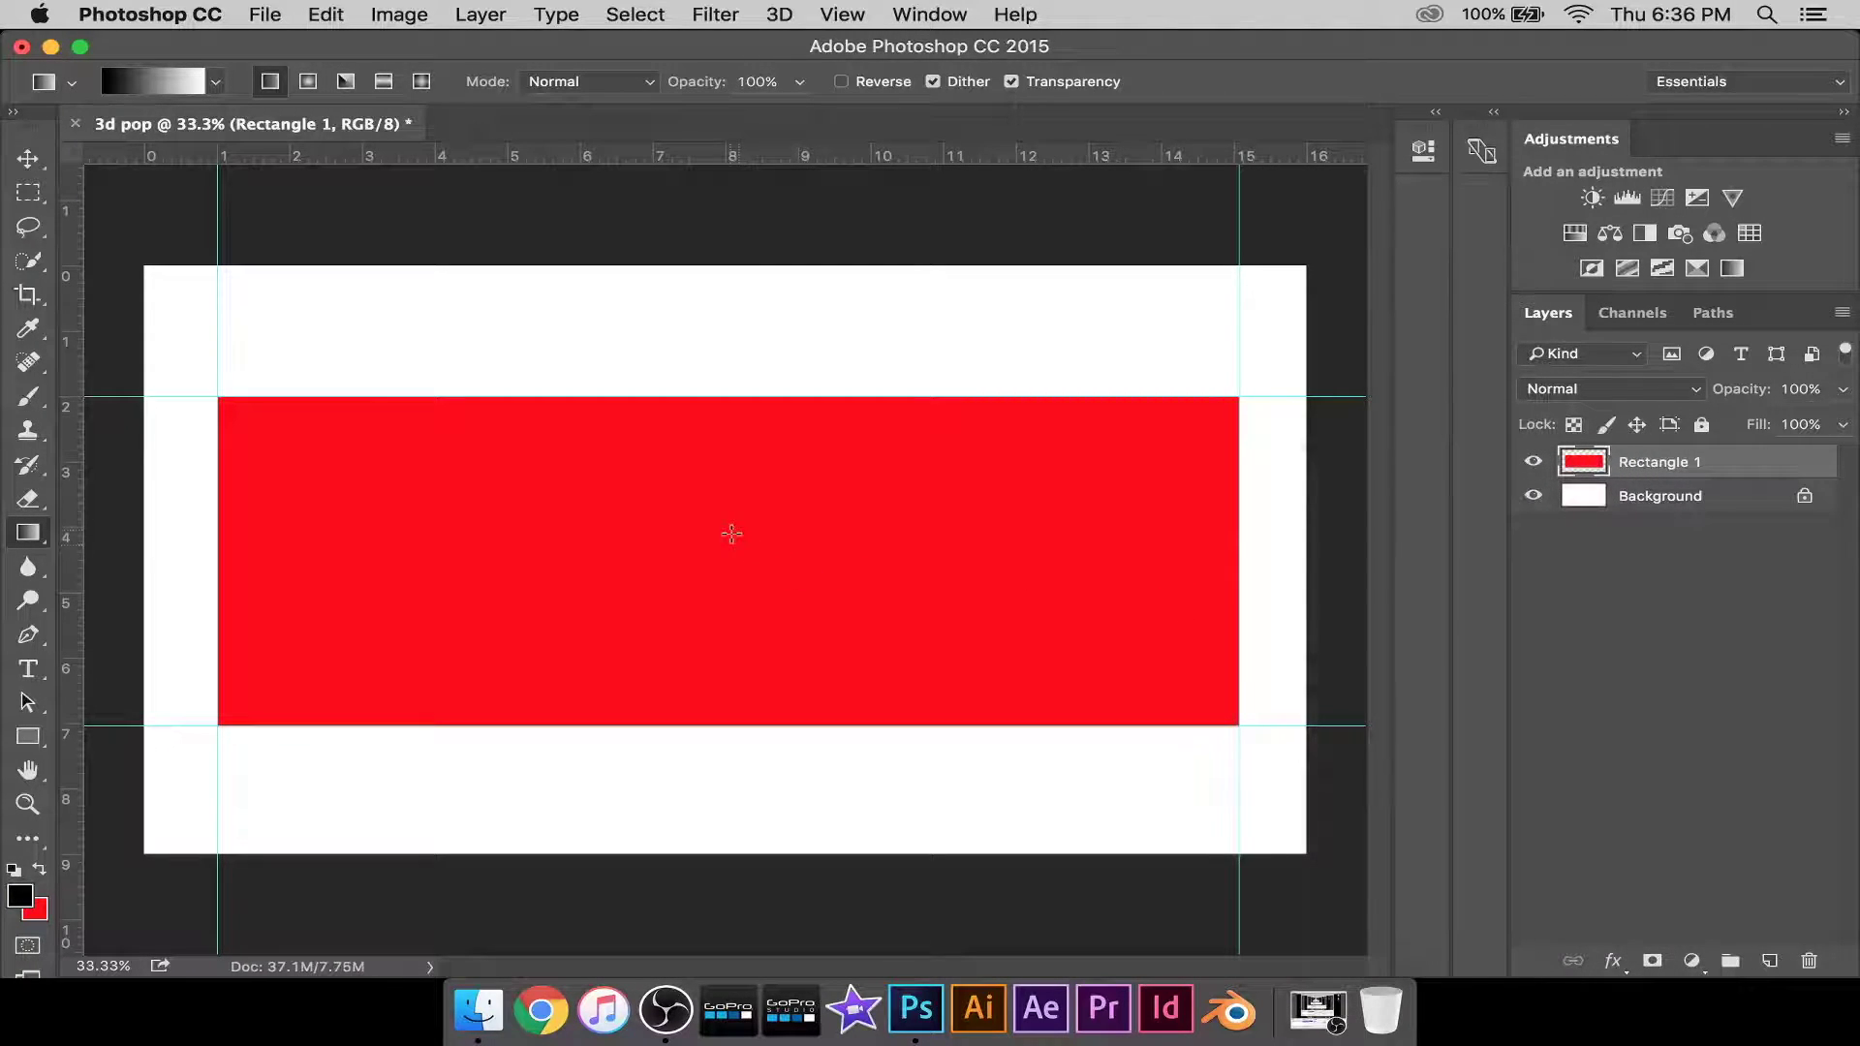
Load the Rectangle 1 layer's outline as a selection, fill it with black using the Paint Bucket, and deselect.
{"action": "key", "text": "super+z"}
{"action": "left_click", "coordinate": [1588, 465], "text": "ctrl"}
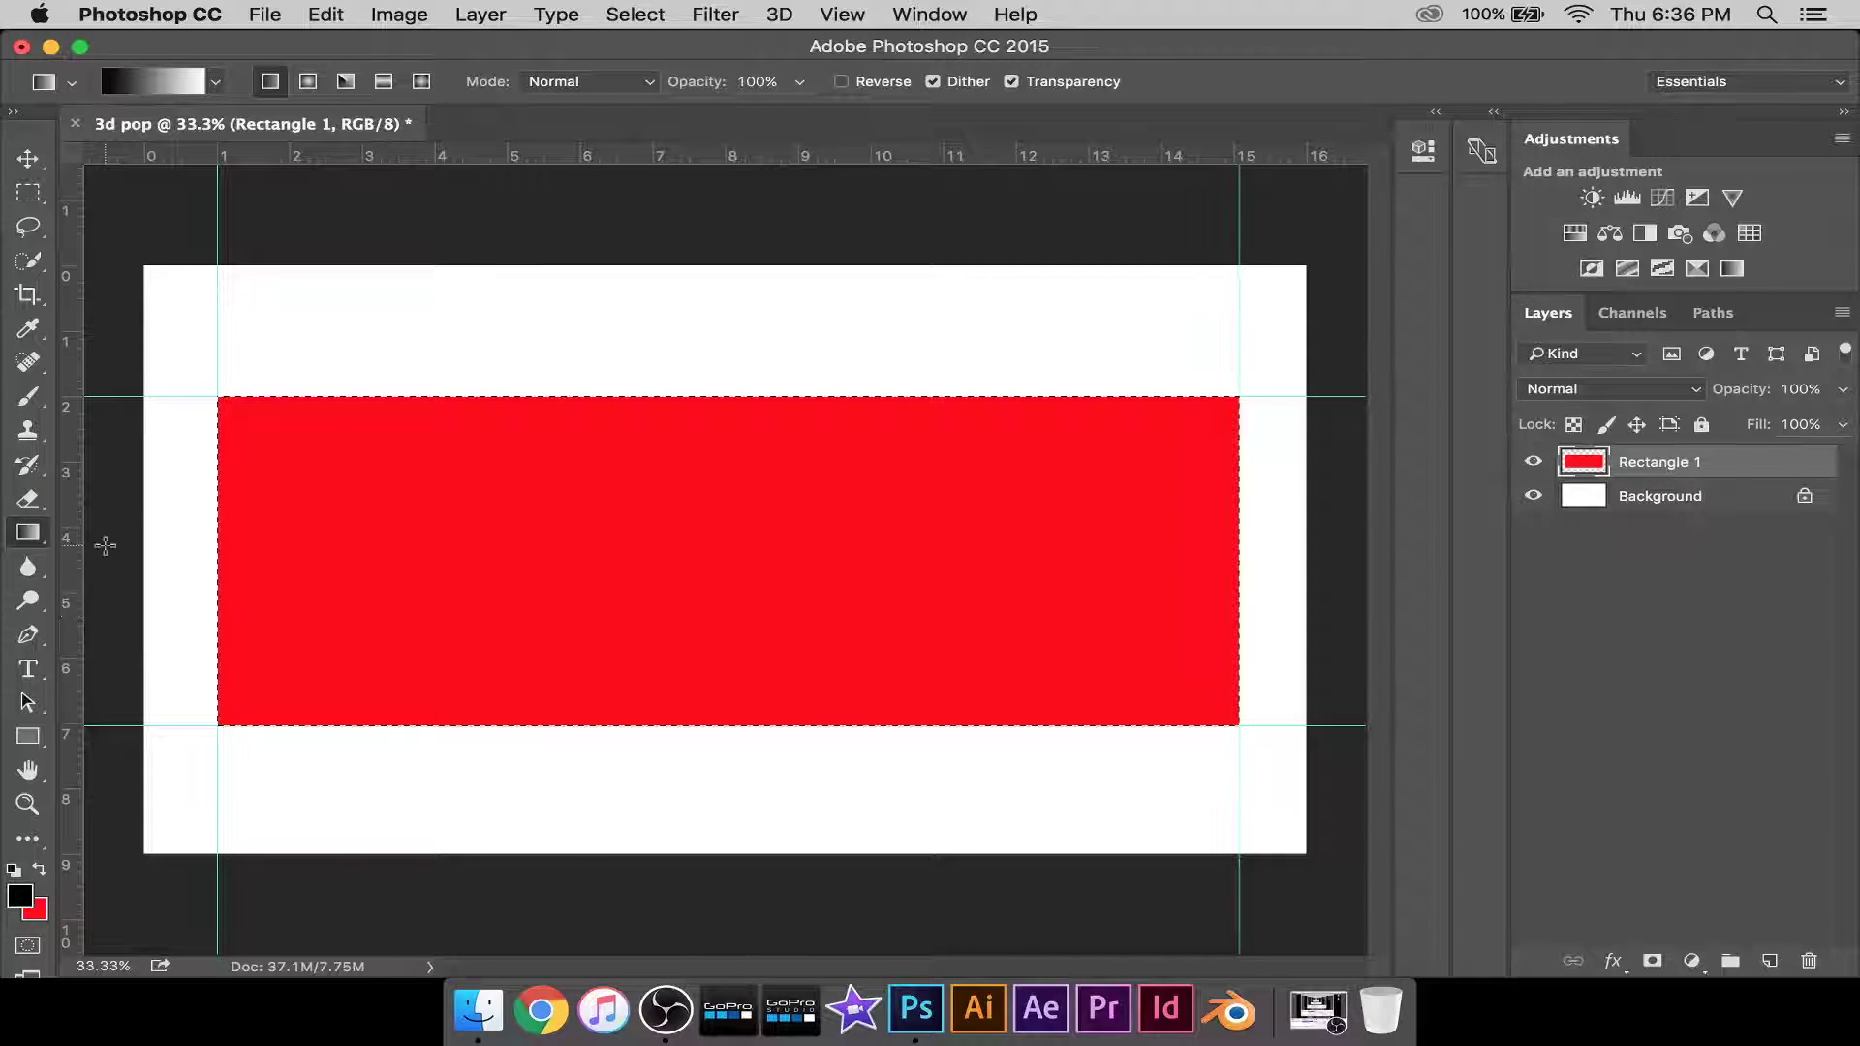
{"action": "right_click", "coordinate": [27, 532]}
{"action": "left_click", "coordinate": [145, 552]}
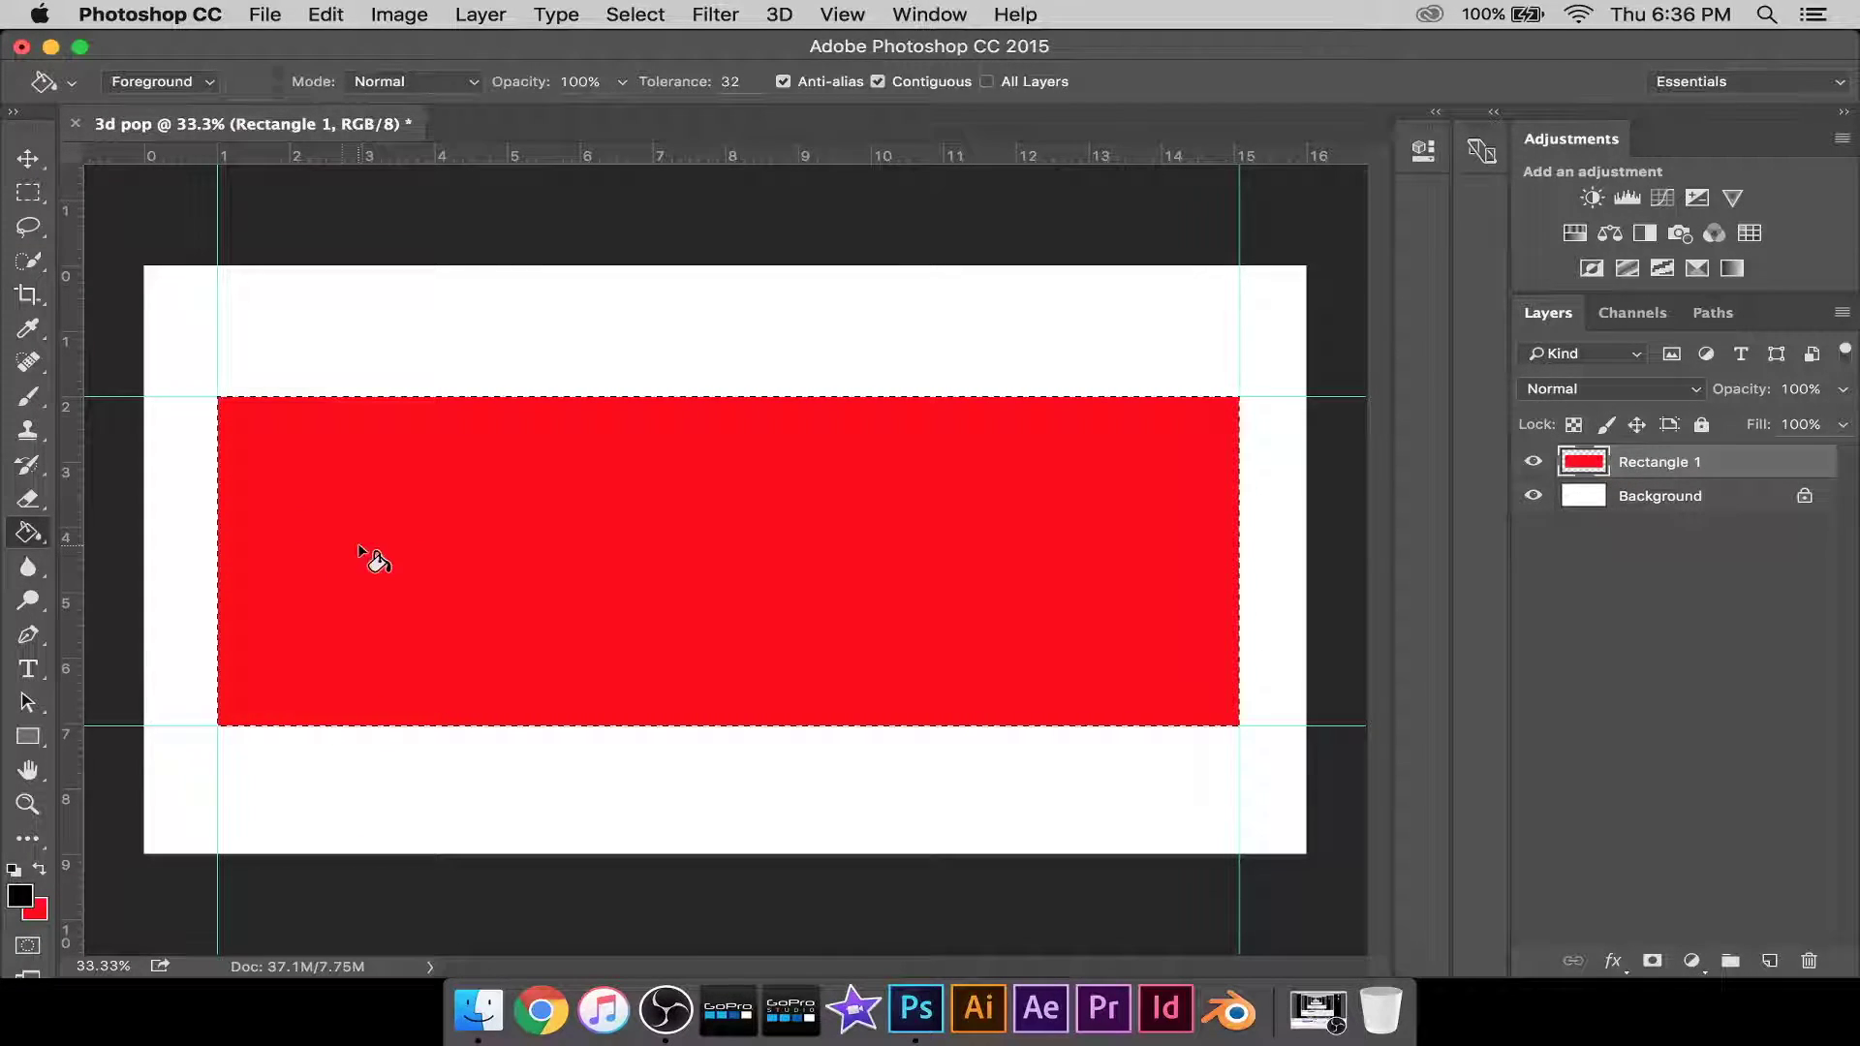
{"action": "left_click", "coordinate": [322, 585]}
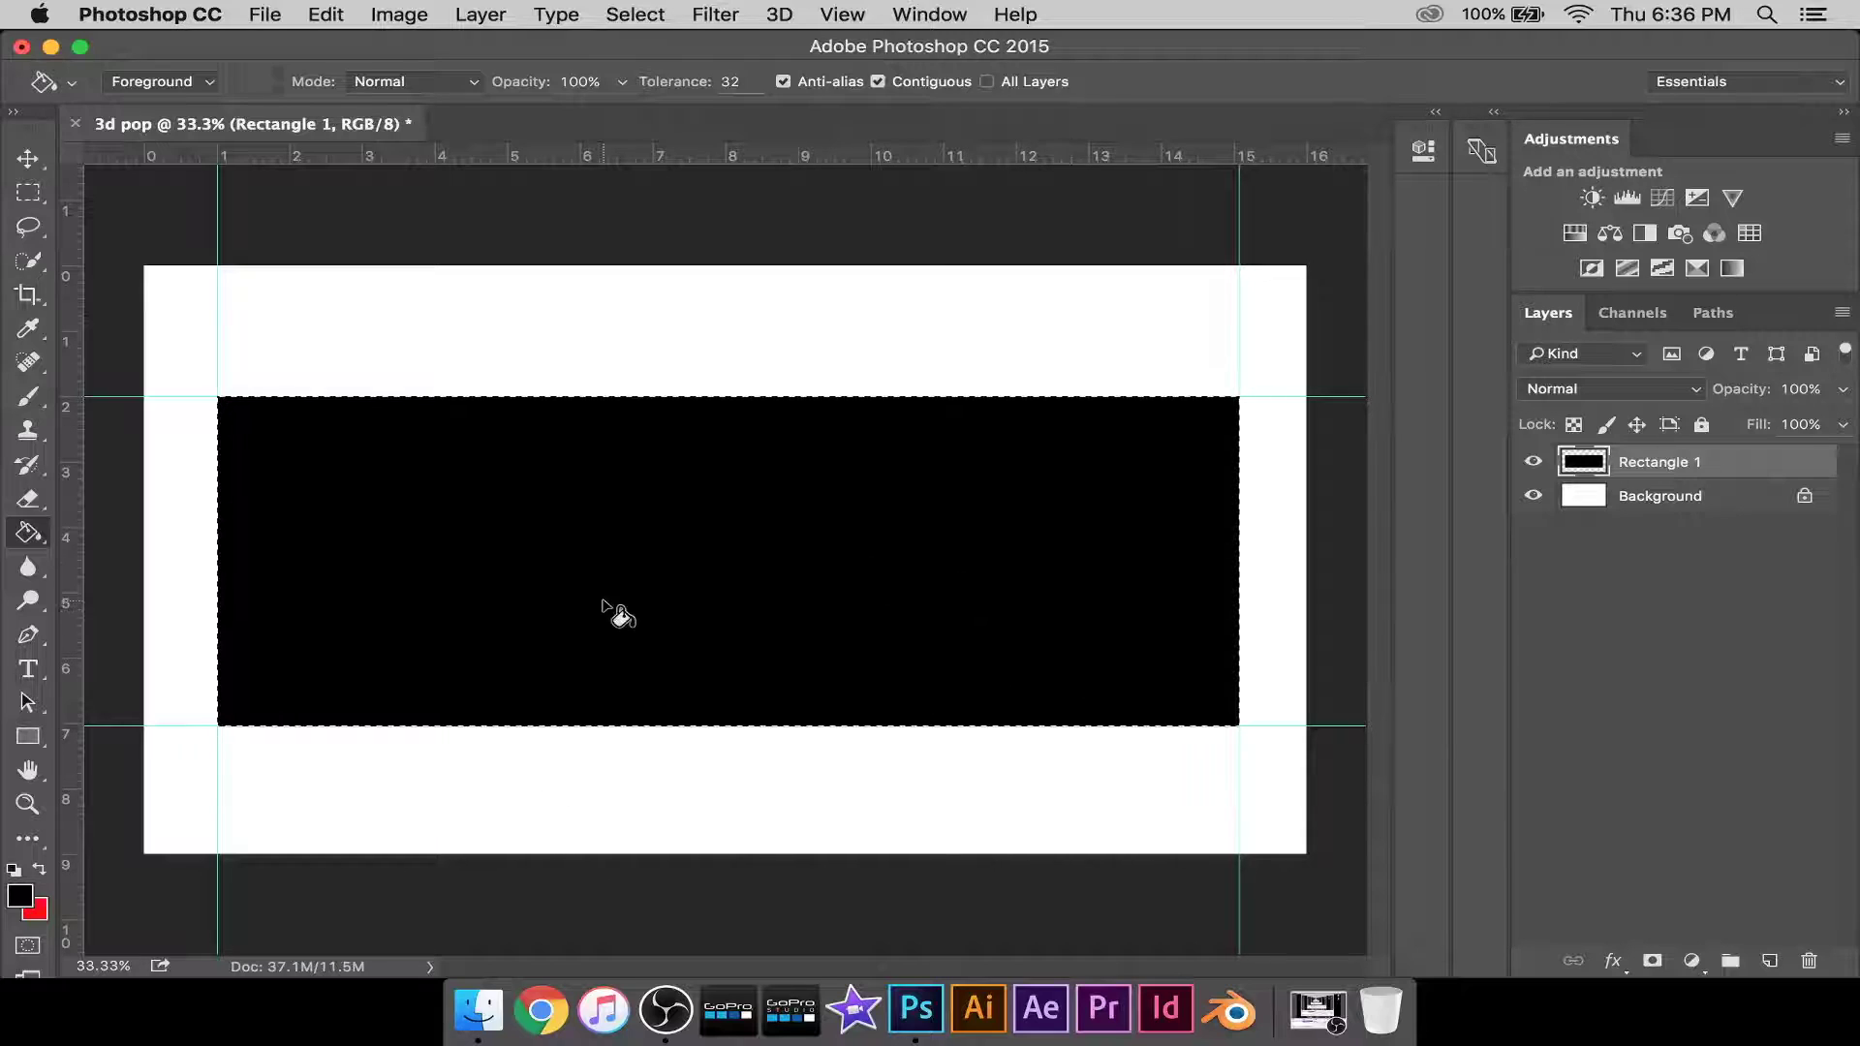
{"action": "key", "text": "super+d"}
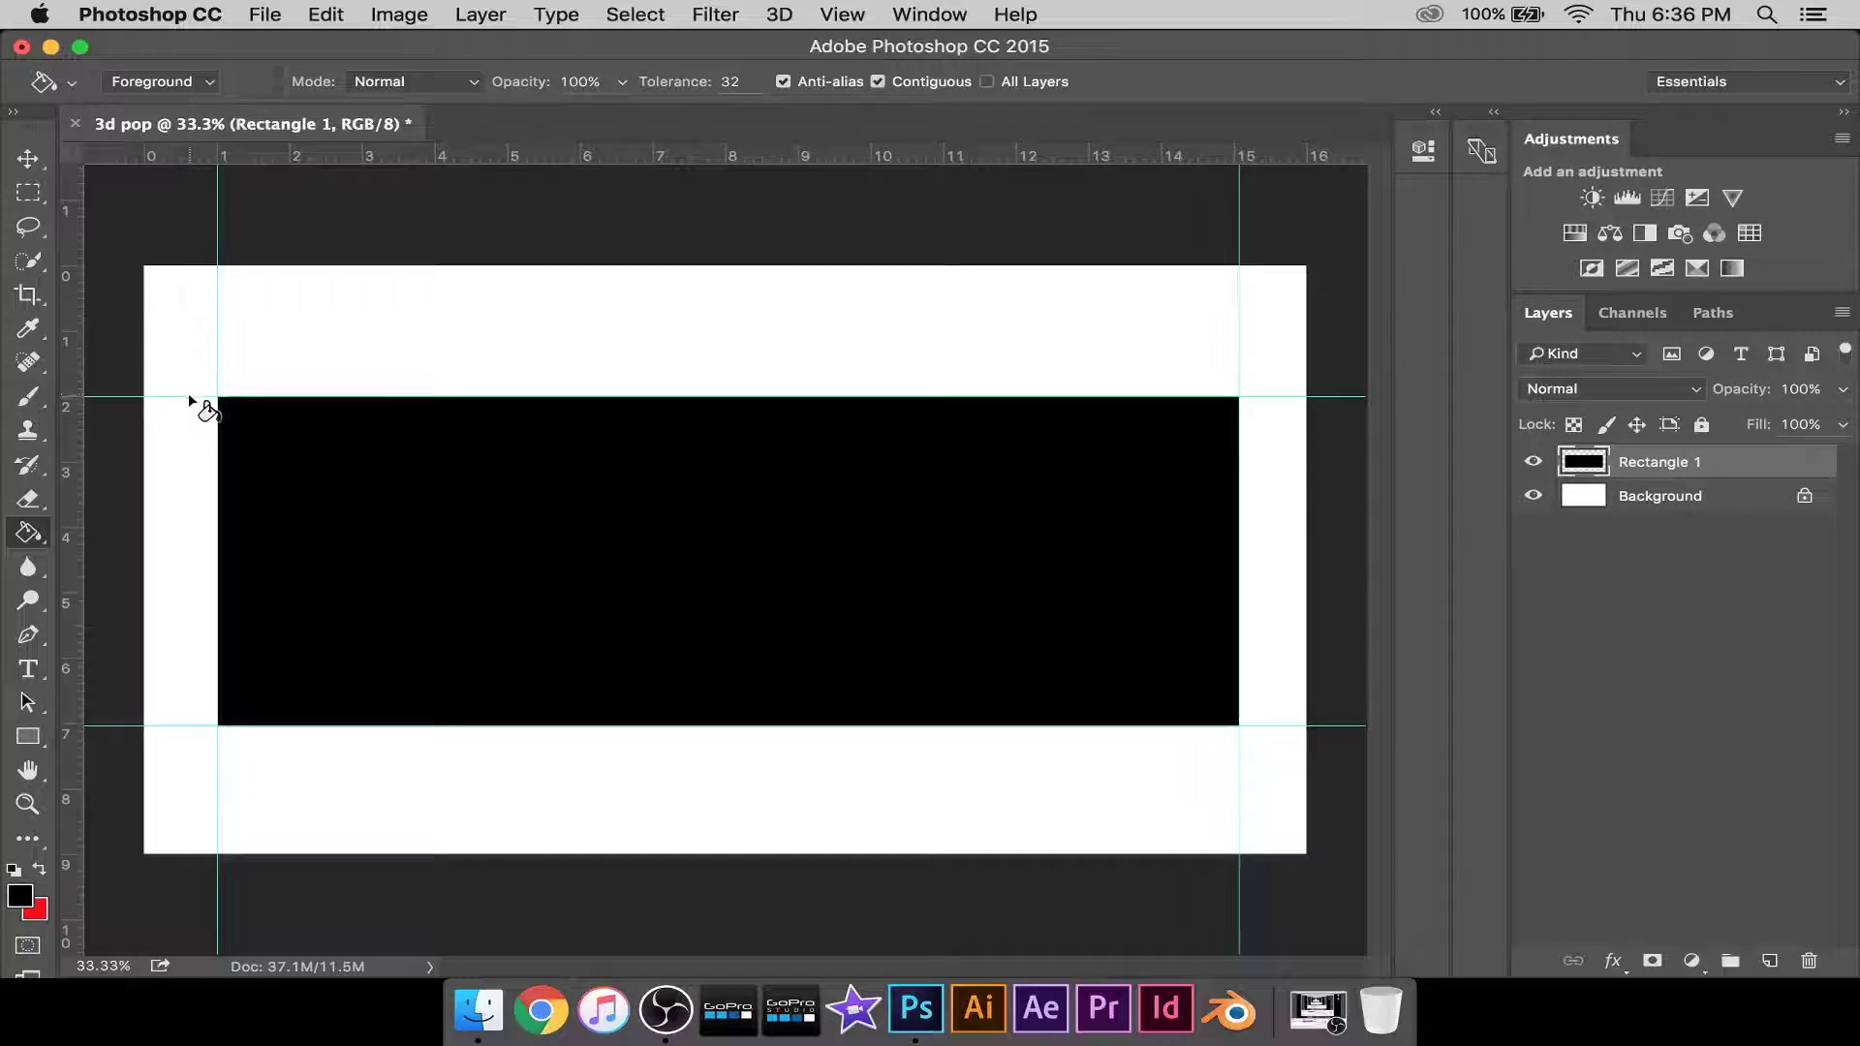
Add a black Outer Glow to the Rectangle 1 layer: Normal mode, 52% opacity, 5% spread, 38 px size, linear contour, 46% range.
{"action": "key", "text": "v"}
{"action": "left_click", "coordinate": [109, 179]}
{"action": "left_click", "coordinate": [620, 530]}
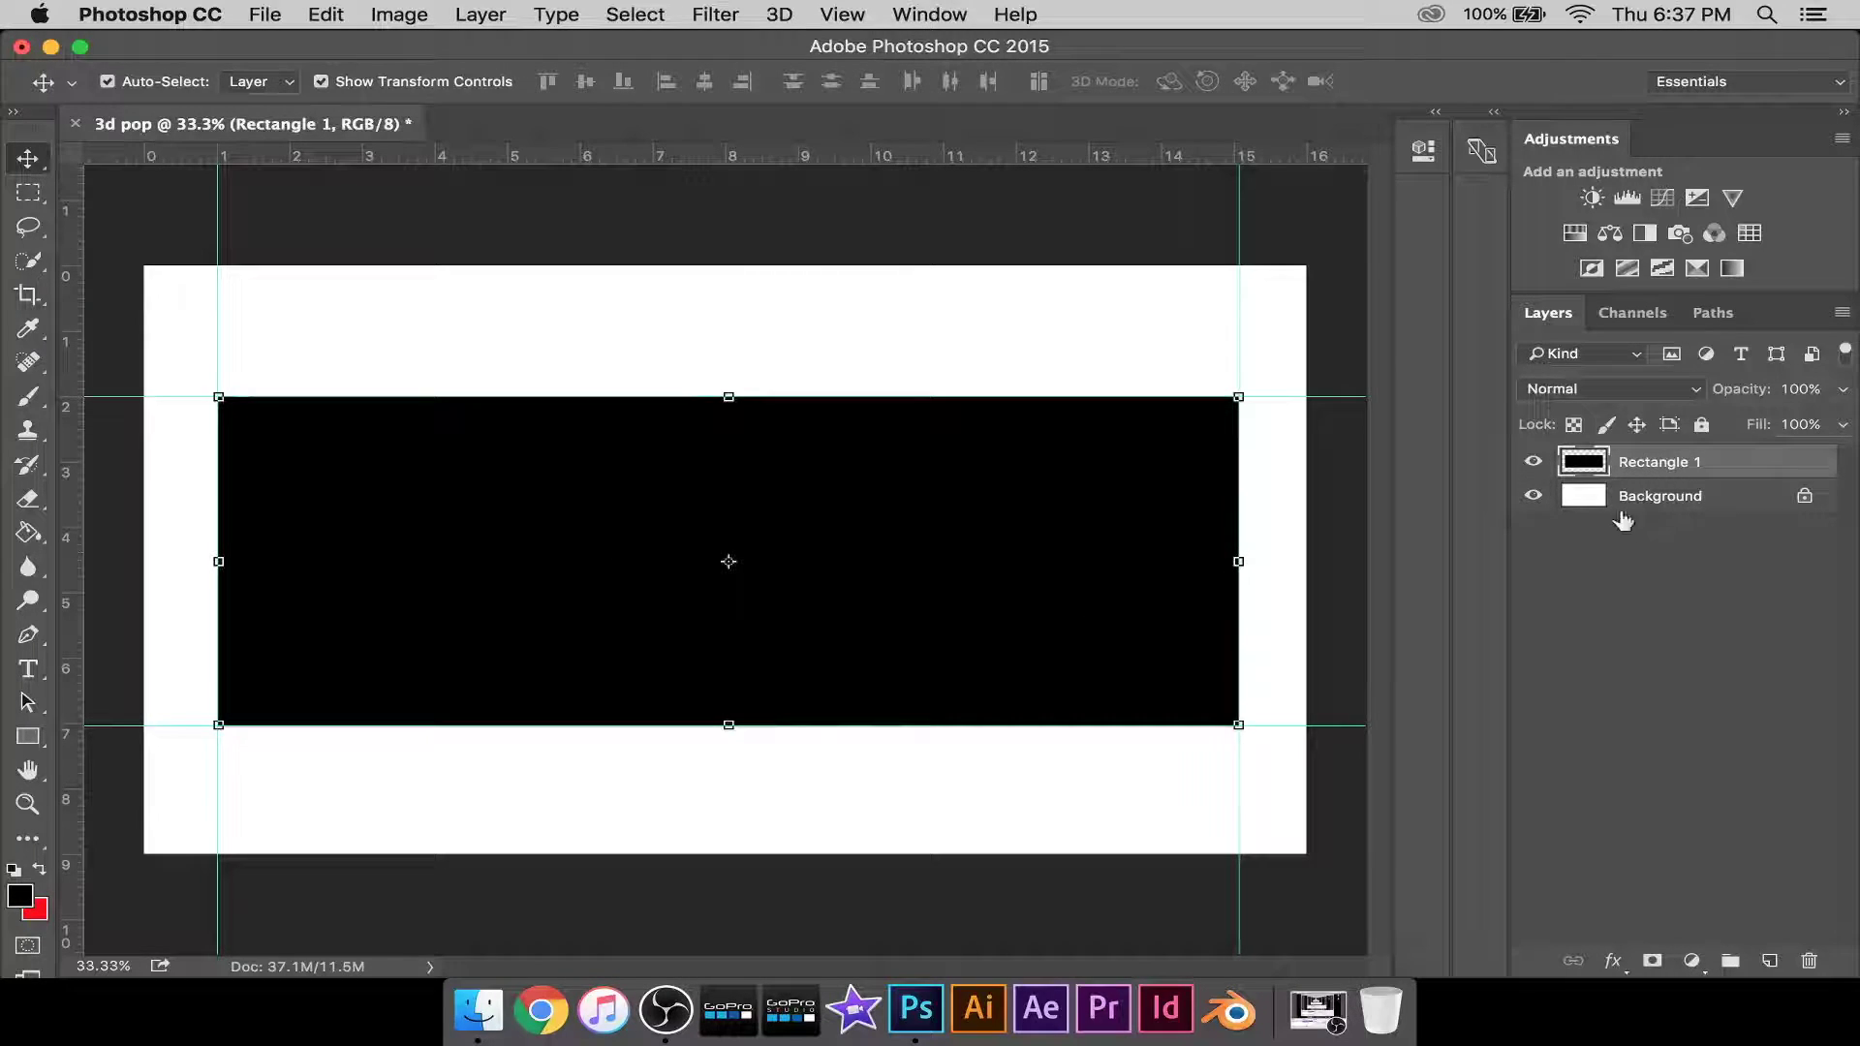
{"action": "left_click", "coordinate": [1618, 961]}
{"action": "left_click", "coordinate": [1681, 888]}
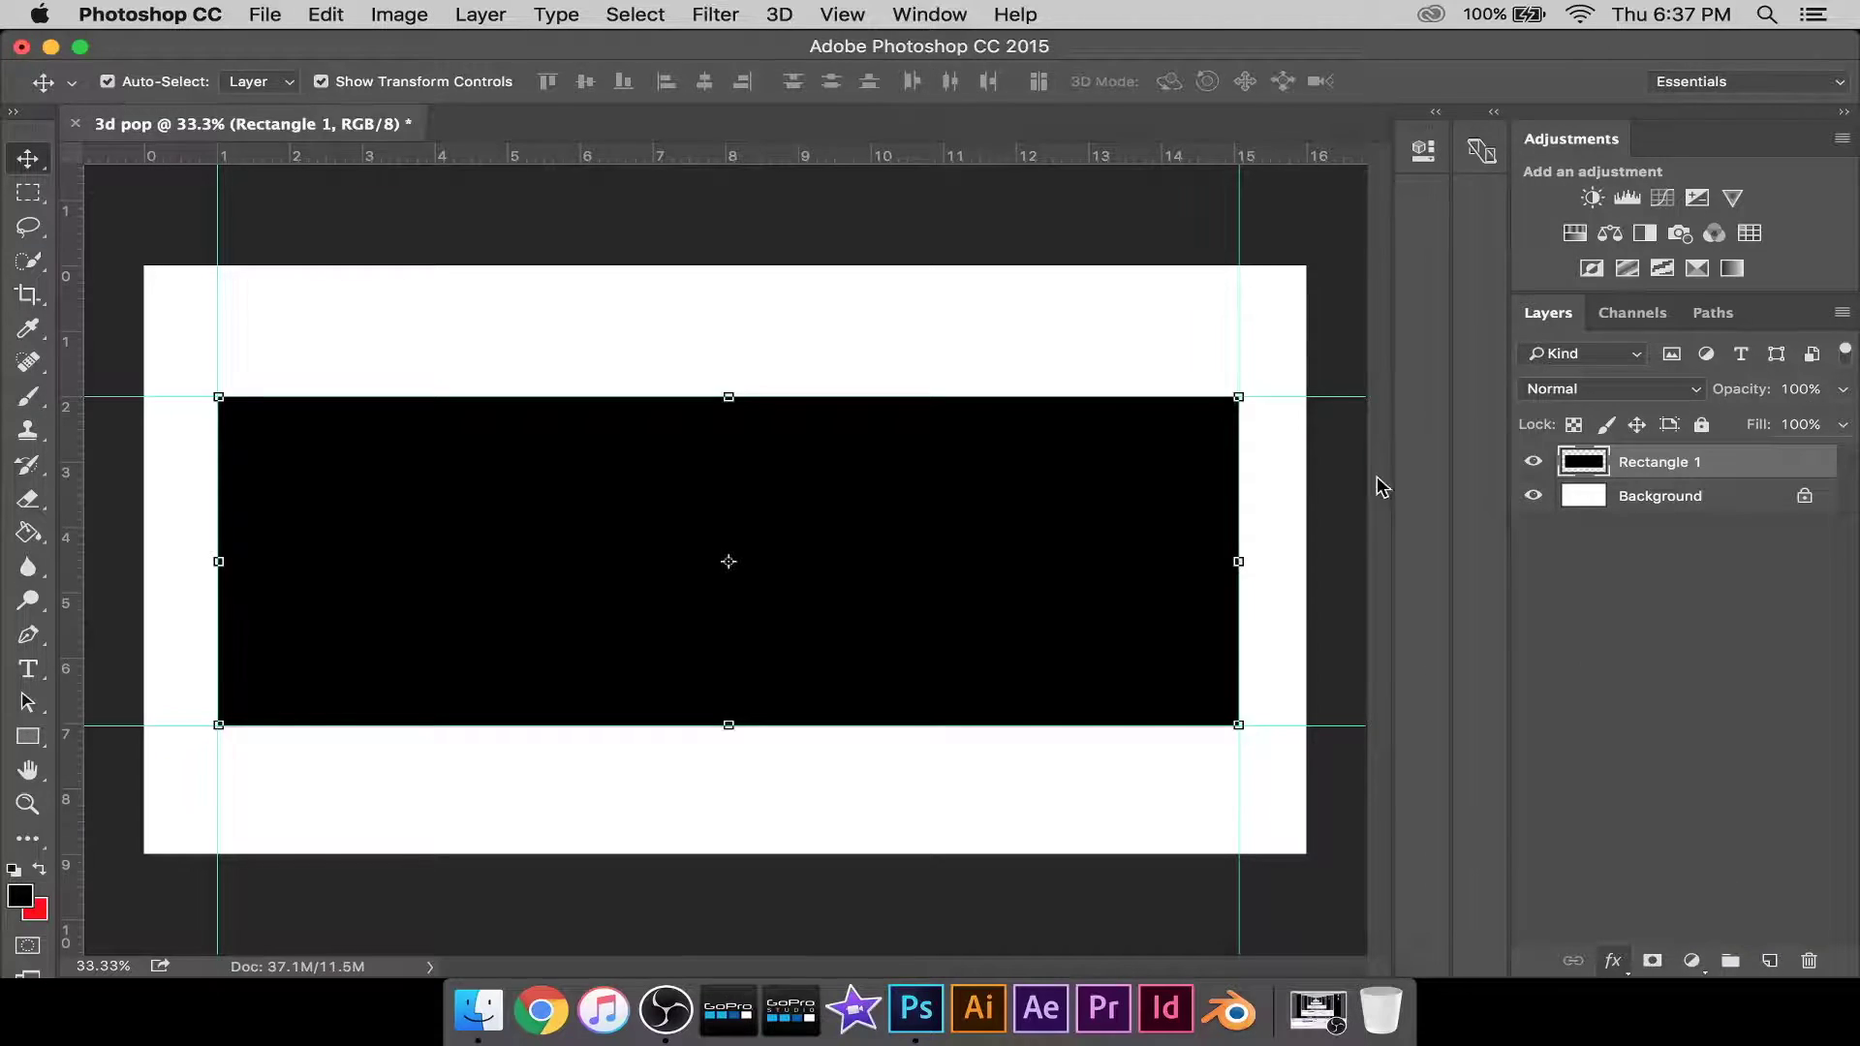
{"action": "left_click_drag", "start_coordinate": [901, 173], "coordinate": [795, 152]}
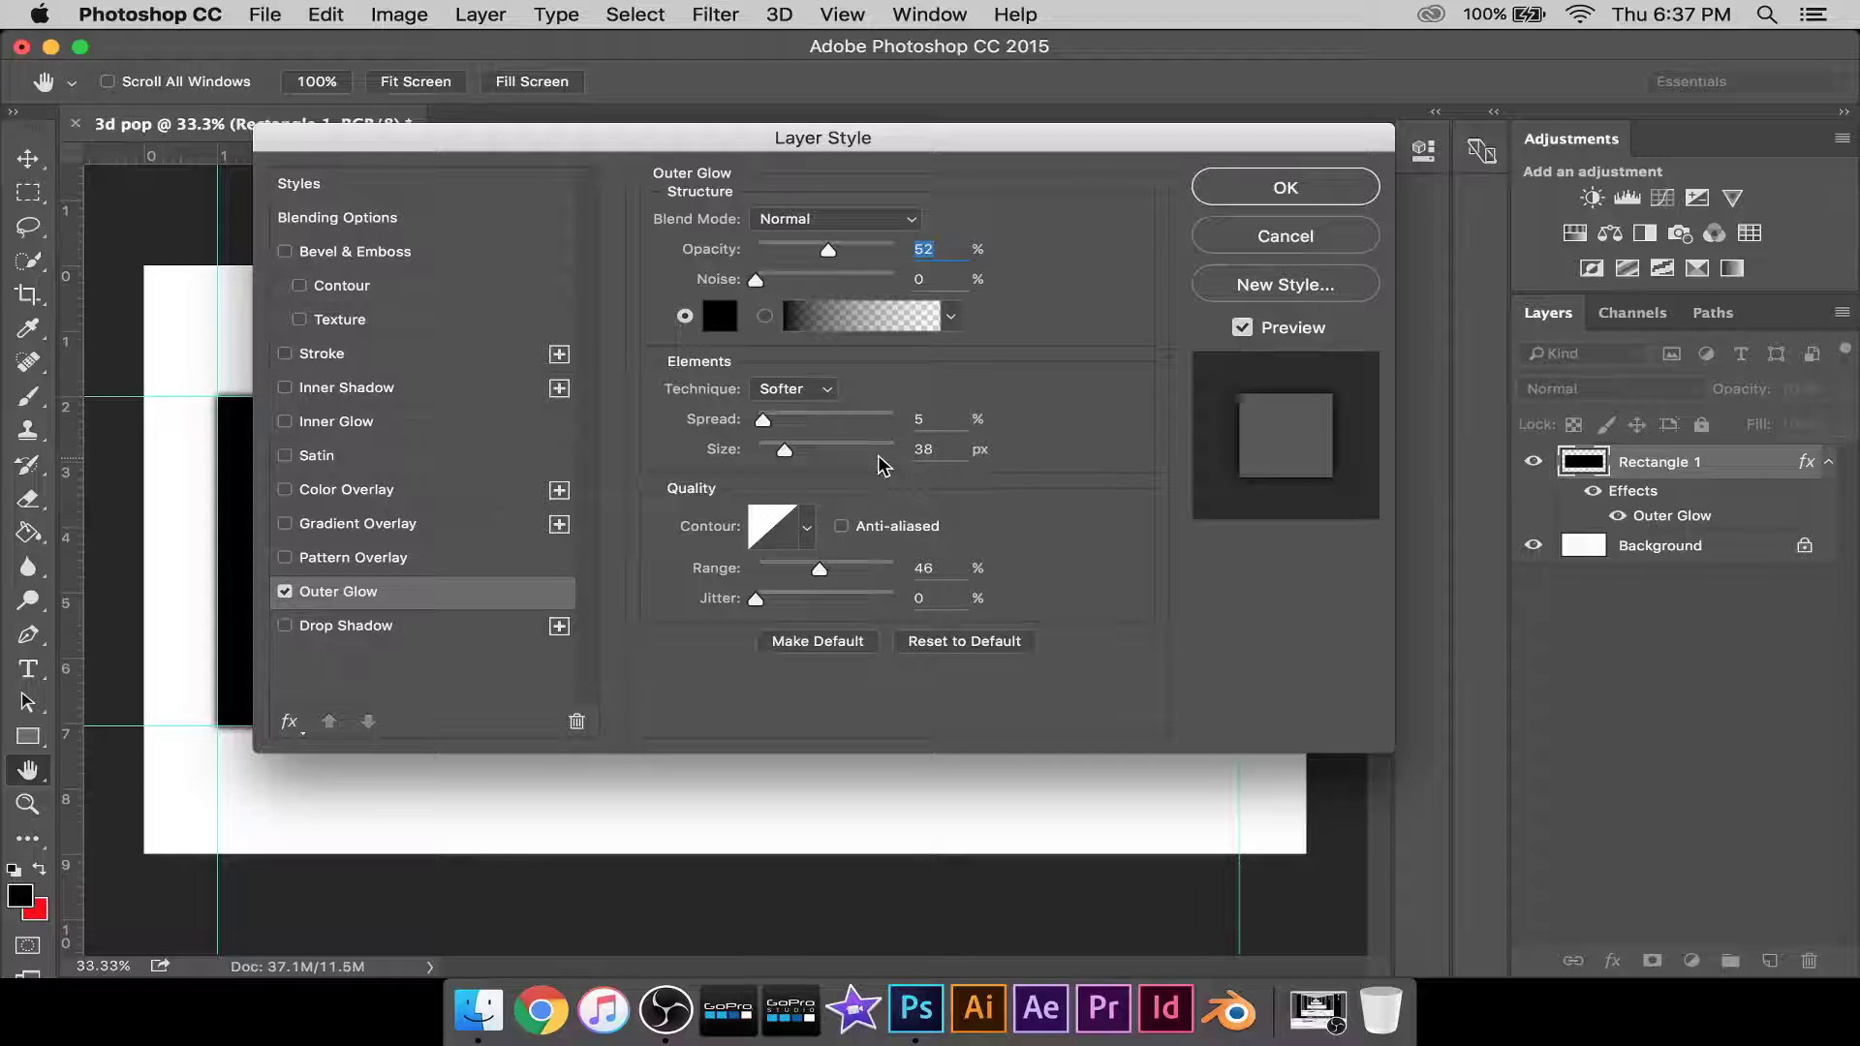
{"action": "left_click", "coordinate": [805, 530]}
{"action": "left_click", "coordinate": [642, 598]}
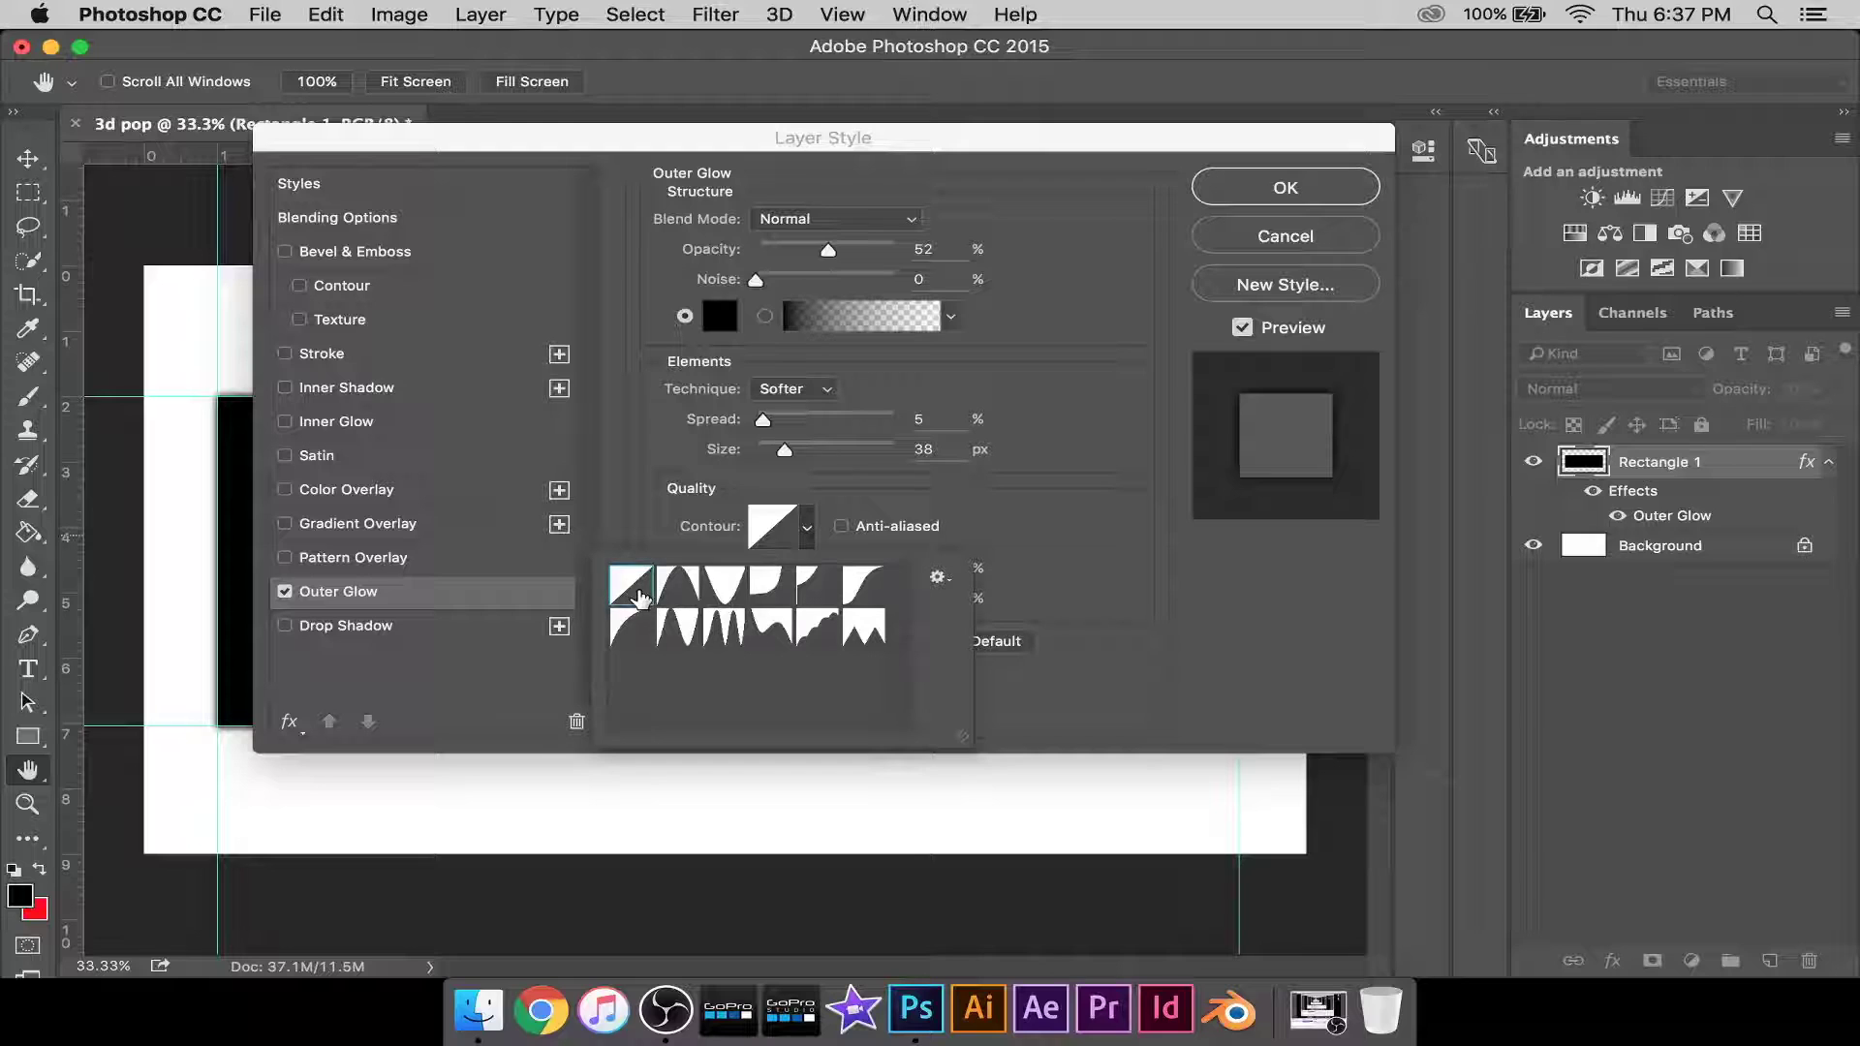
{"action": "left_click", "coordinate": [1117, 561]}
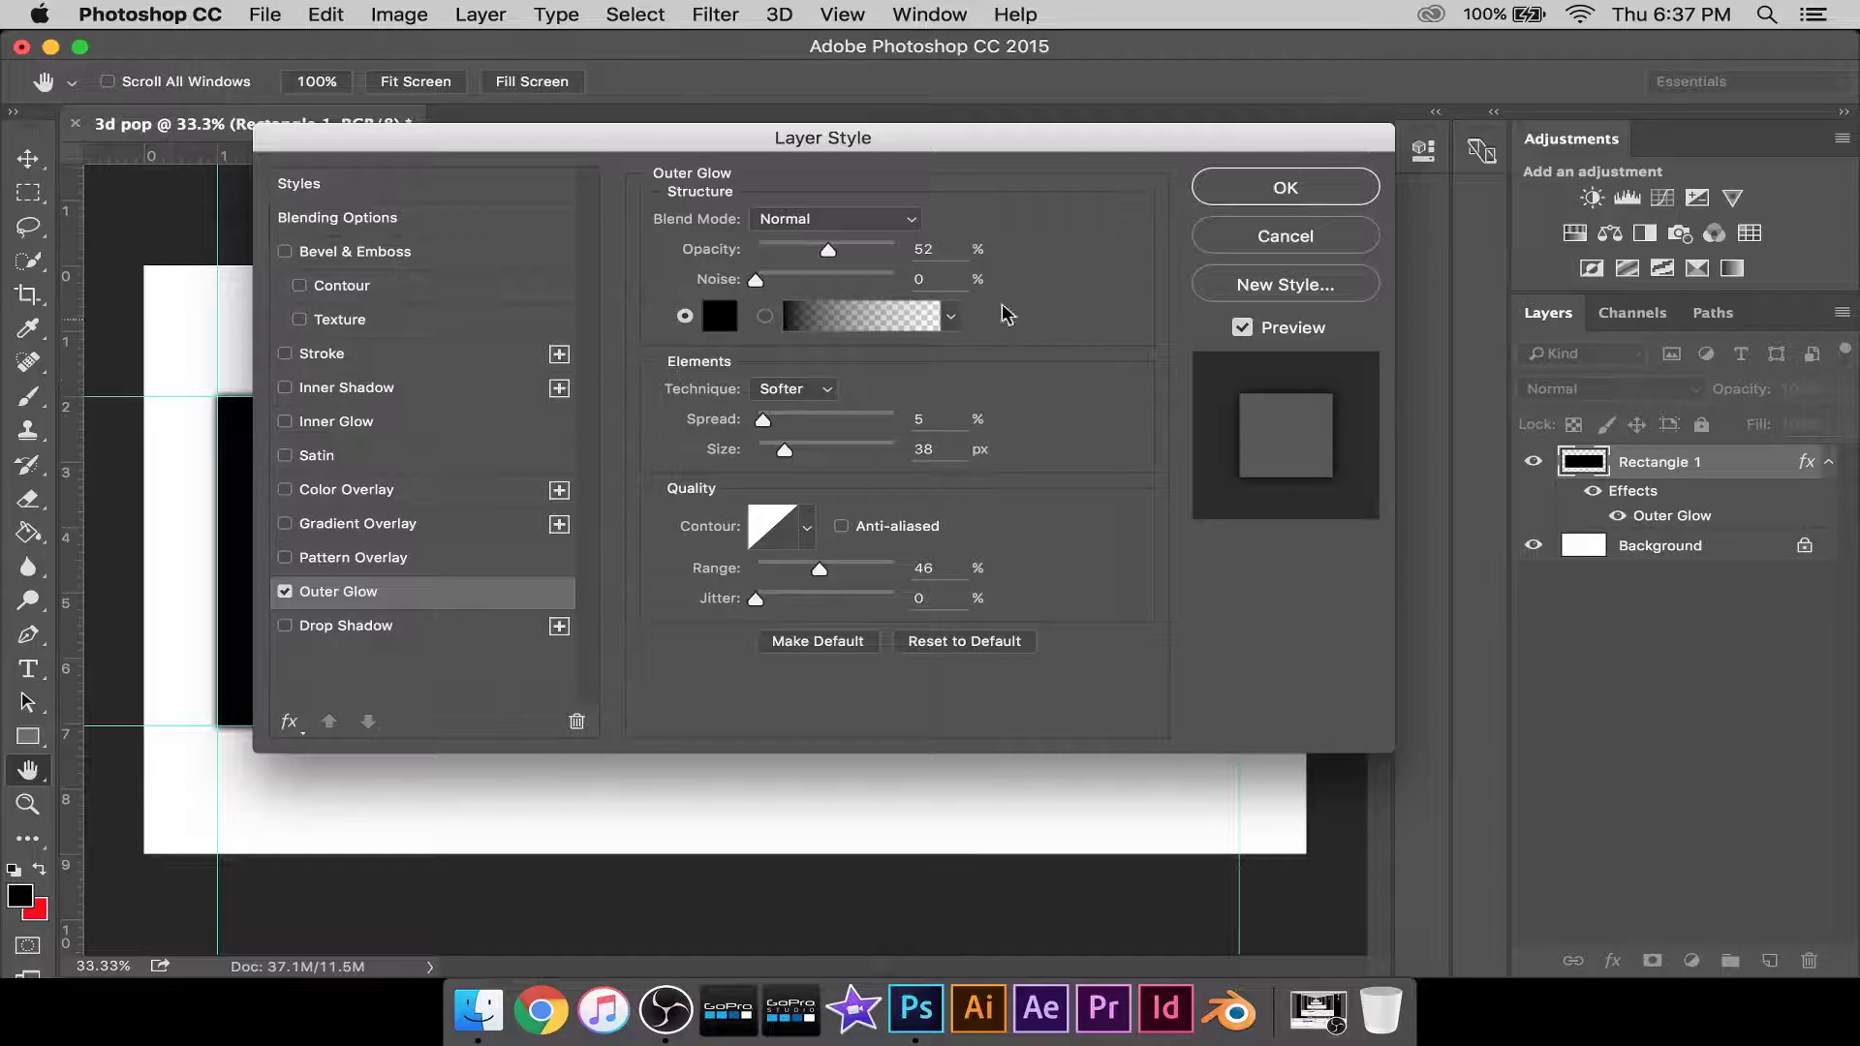
{"action": "left_click", "coordinate": [1222, 201]}
{"action": "left_click", "coordinate": [1279, 188]}
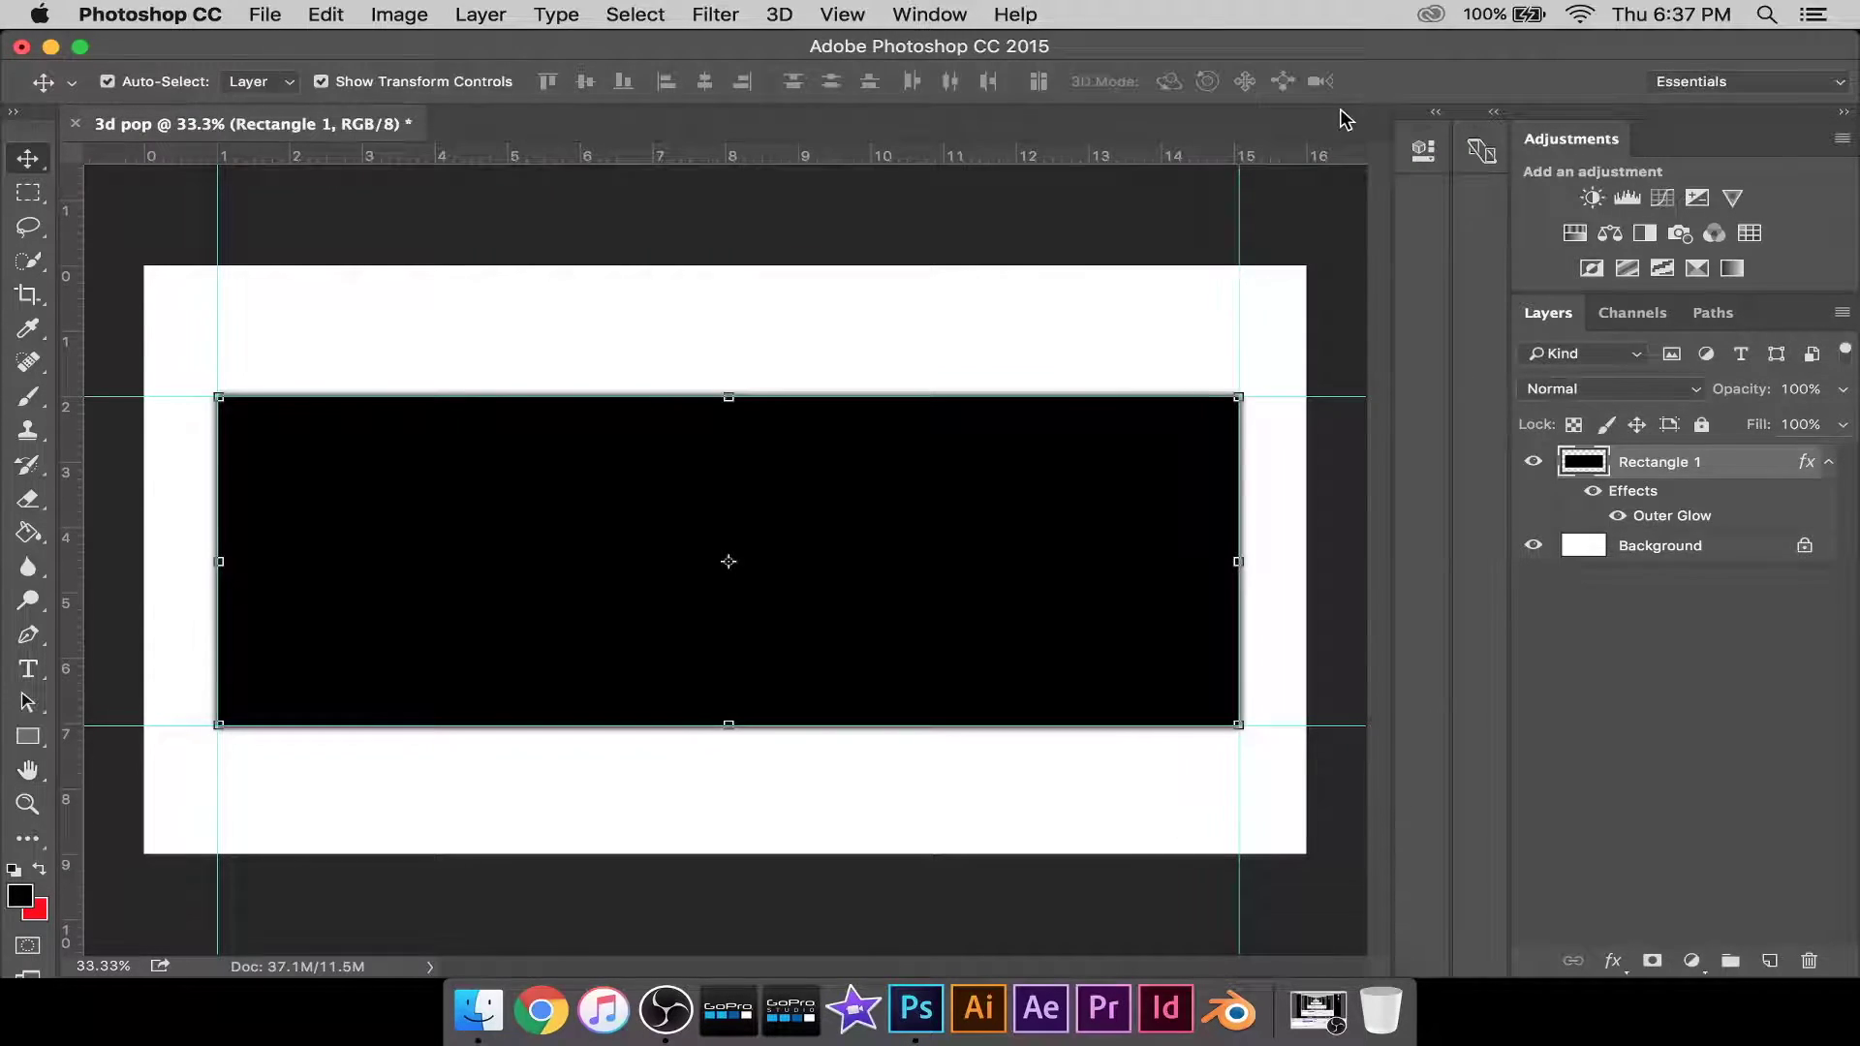
Load the Rectangle 1 layer's outline as a selection and invert it to cover the white area around the rectangle.
{"action": "left_click", "coordinate": [916, 810]}
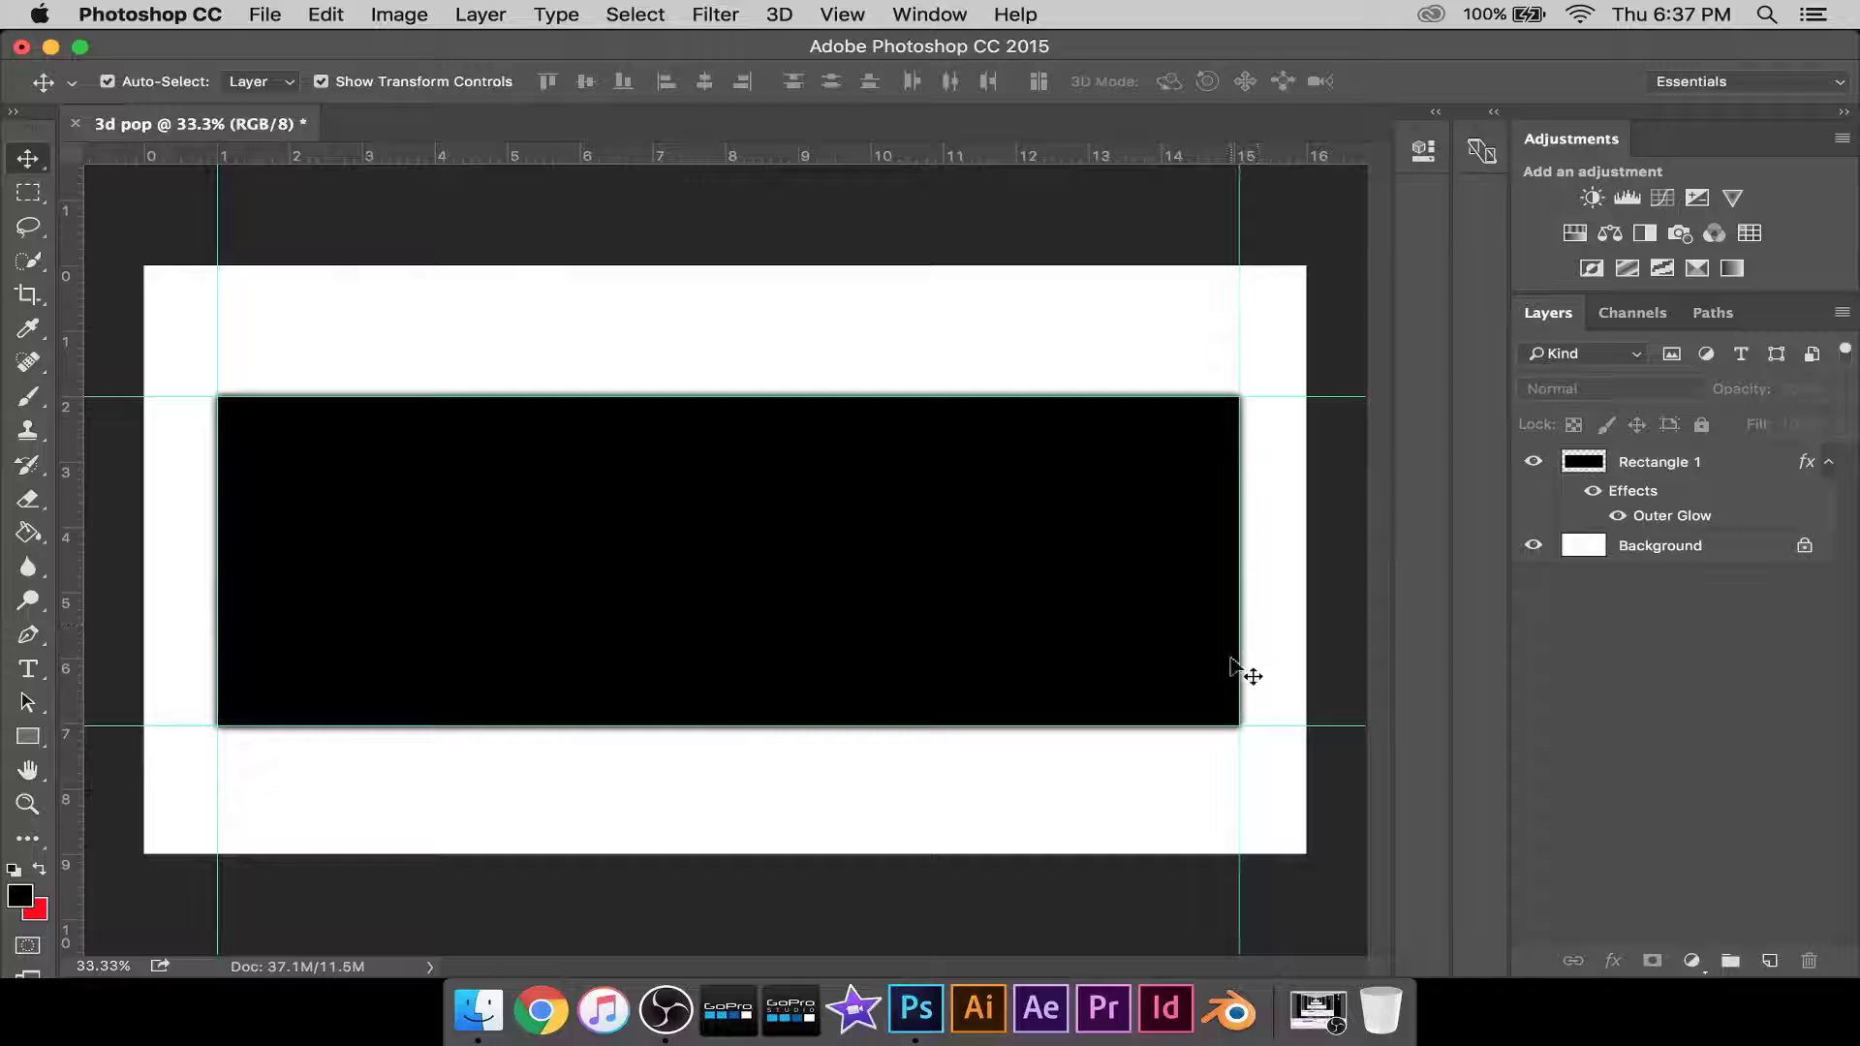
{"action": "scroll", "coordinate": [1104, 736], "scroll_direction": "up", "scroll_amount": 4}
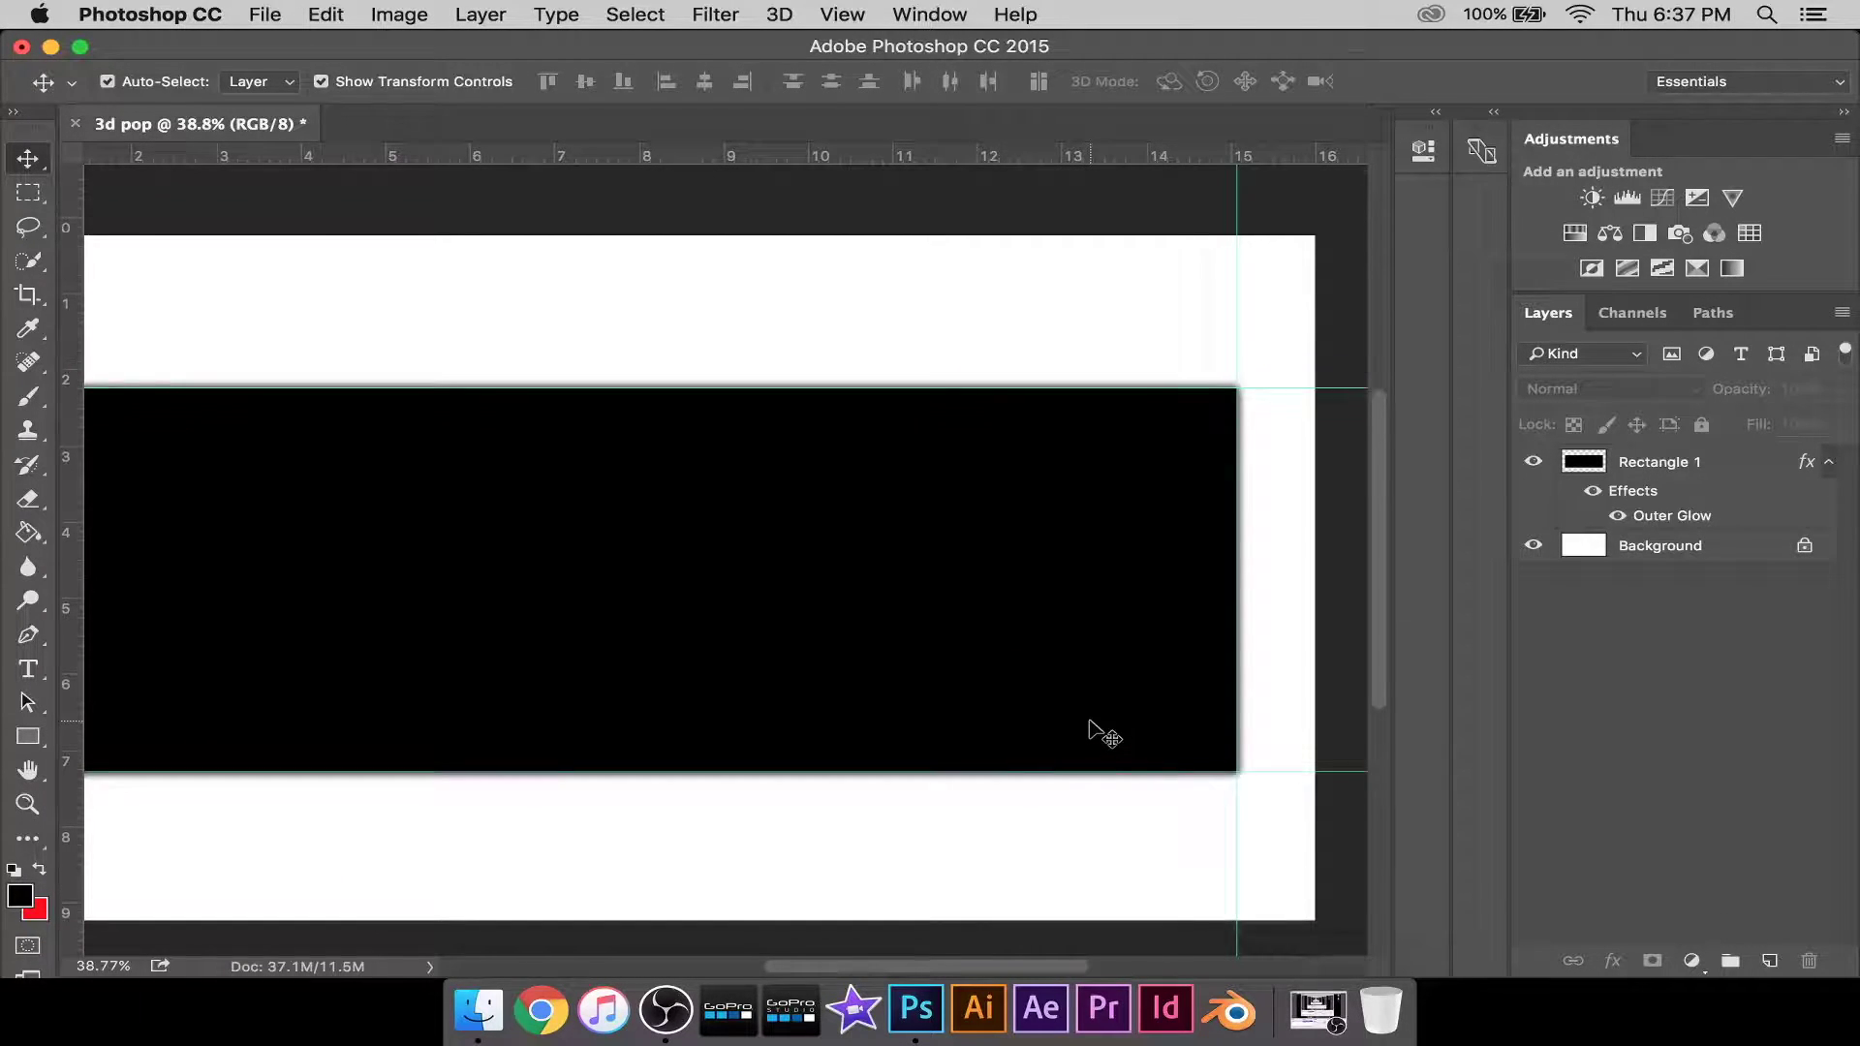
{"action": "scroll", "coordinate": [1089, 719], "scroll_direction": "up", "scroll_amount": 1}
{"action": "scroll", "coordinate": [1089, 719], "scroll_direction": "down", "scroll_amount": 4}
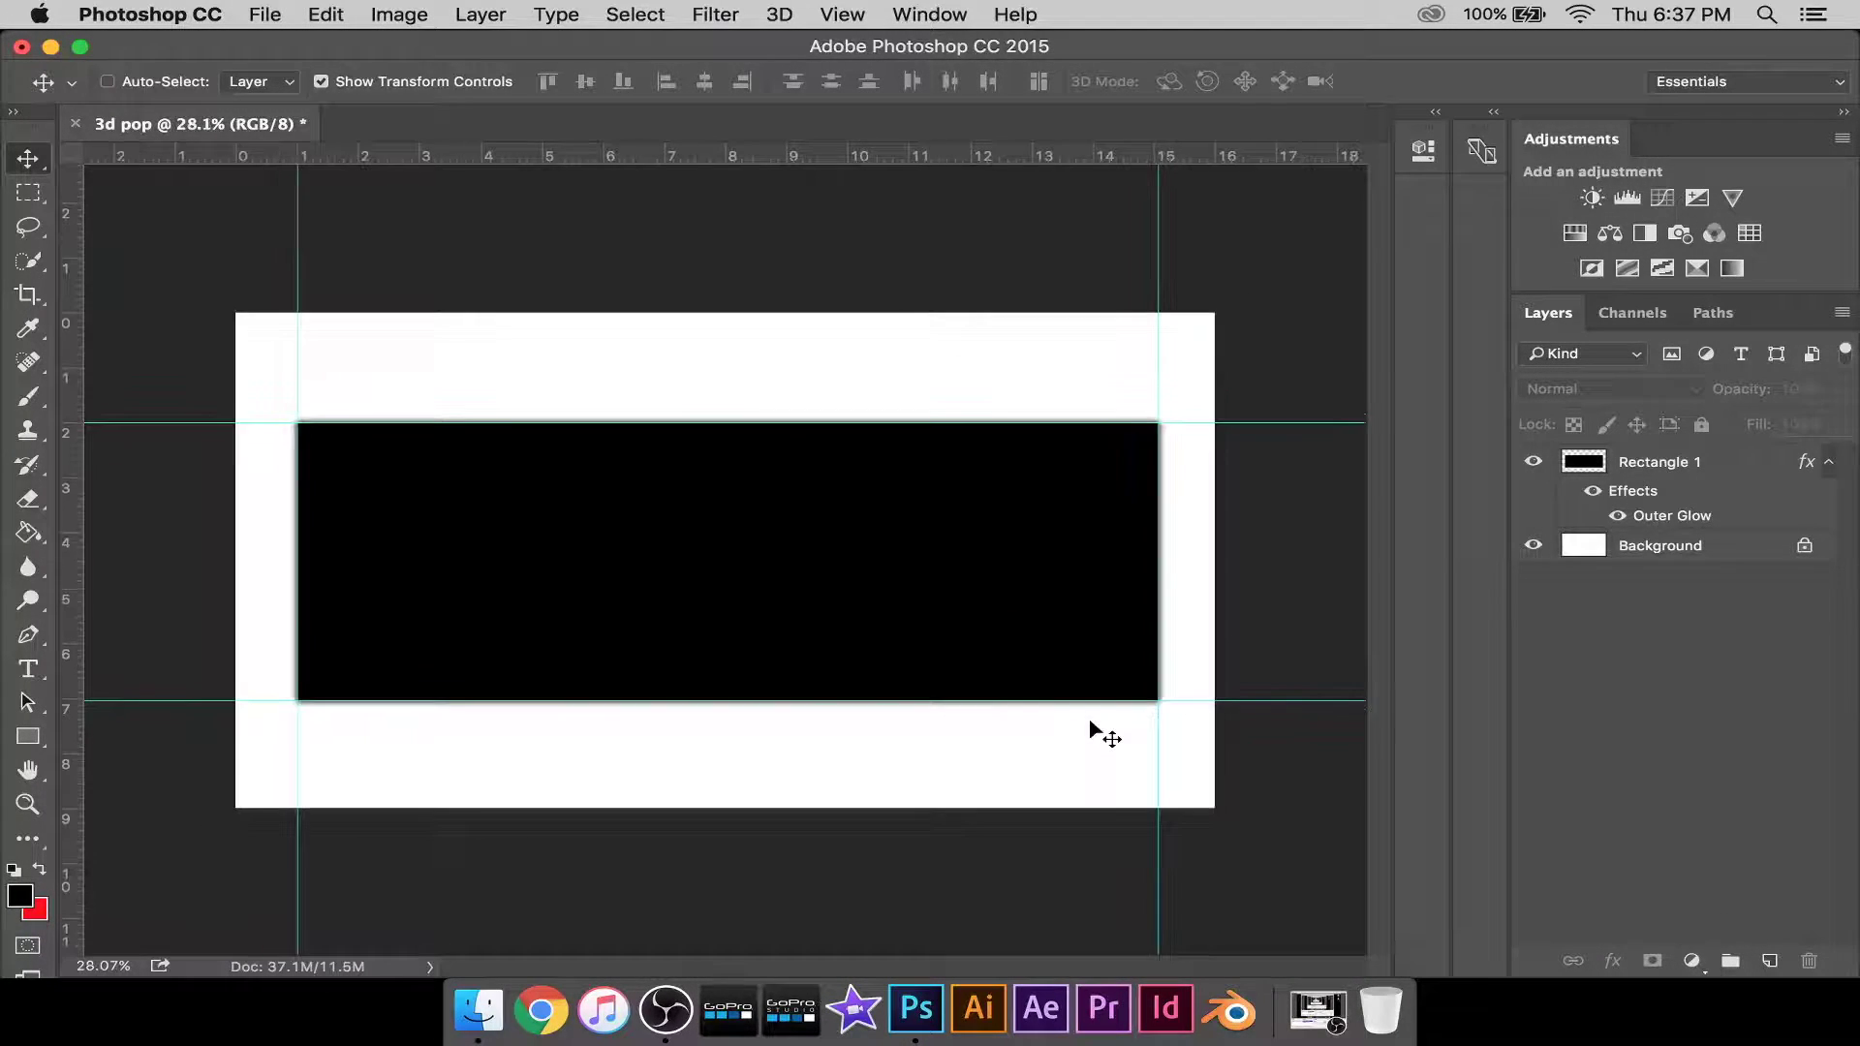
{"action": "scroll", "coordinate": [1089, 729], "scroll_direction": "up", "scroll_amount": 3}
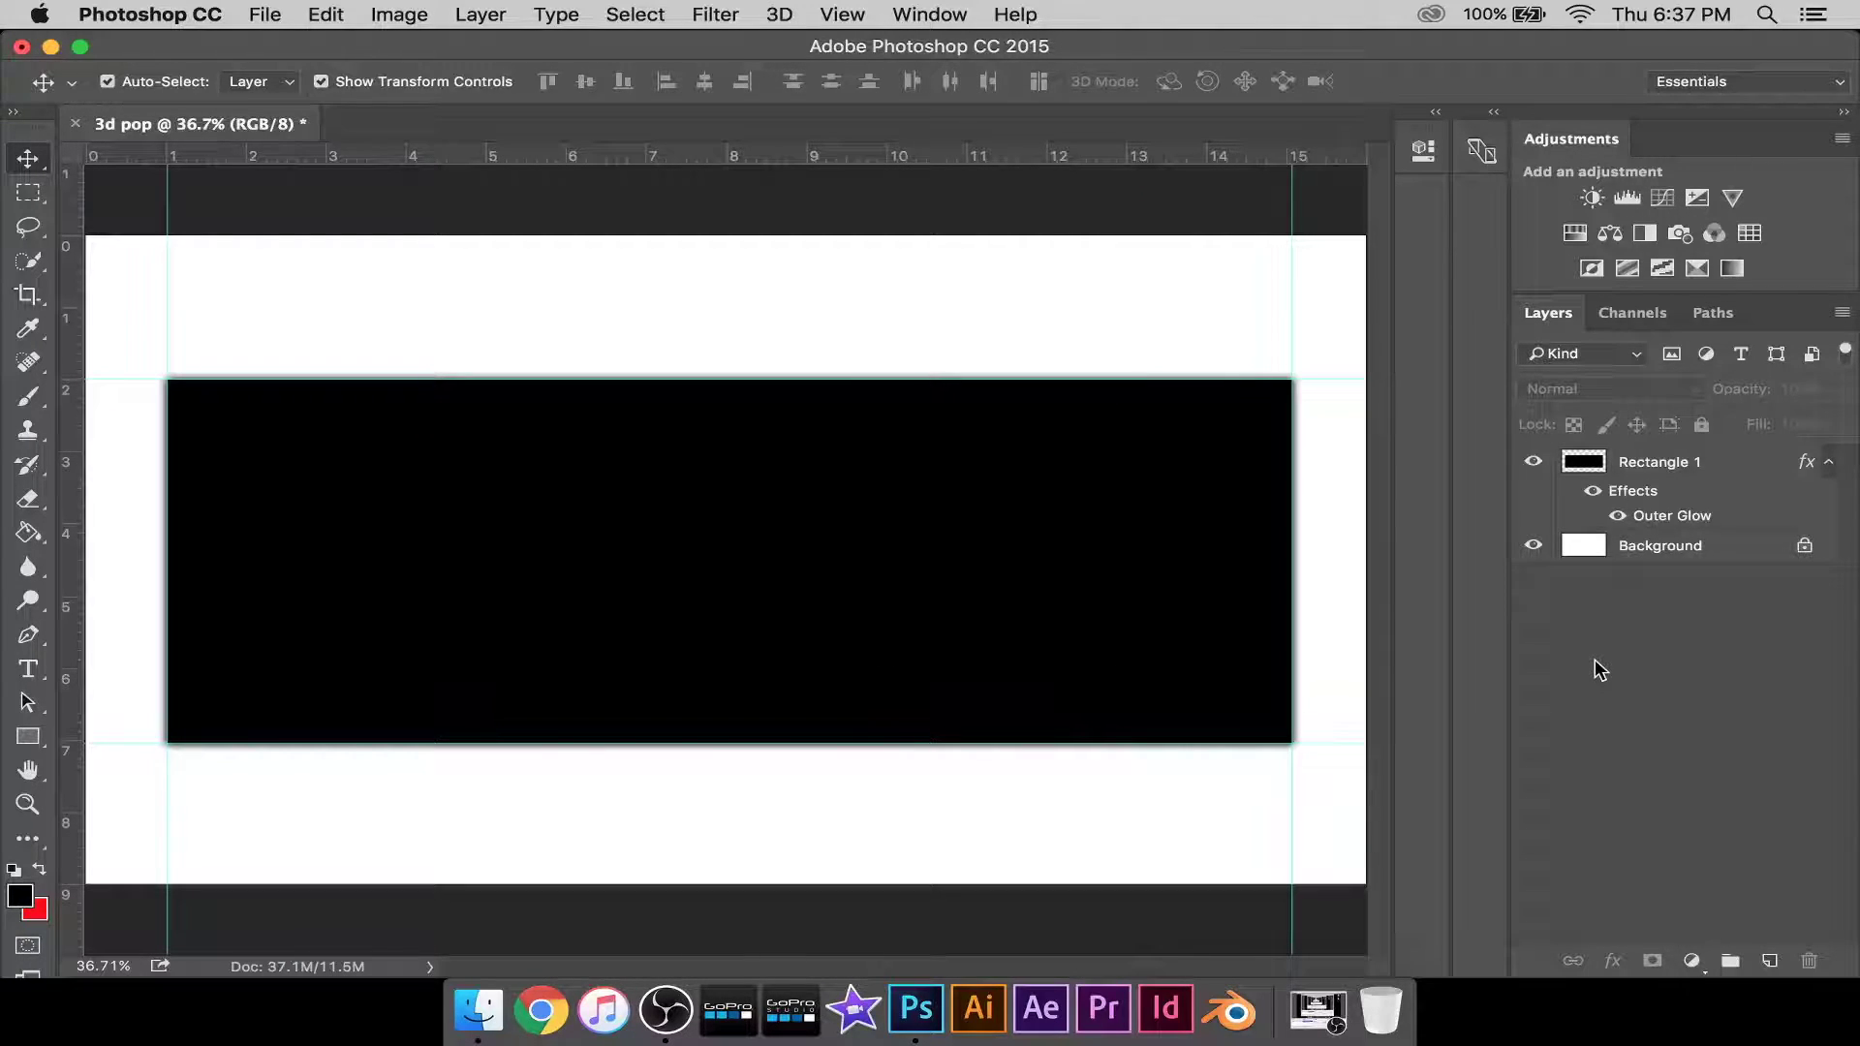
{"action": "left_click", "coordinate": [1636, 469]}
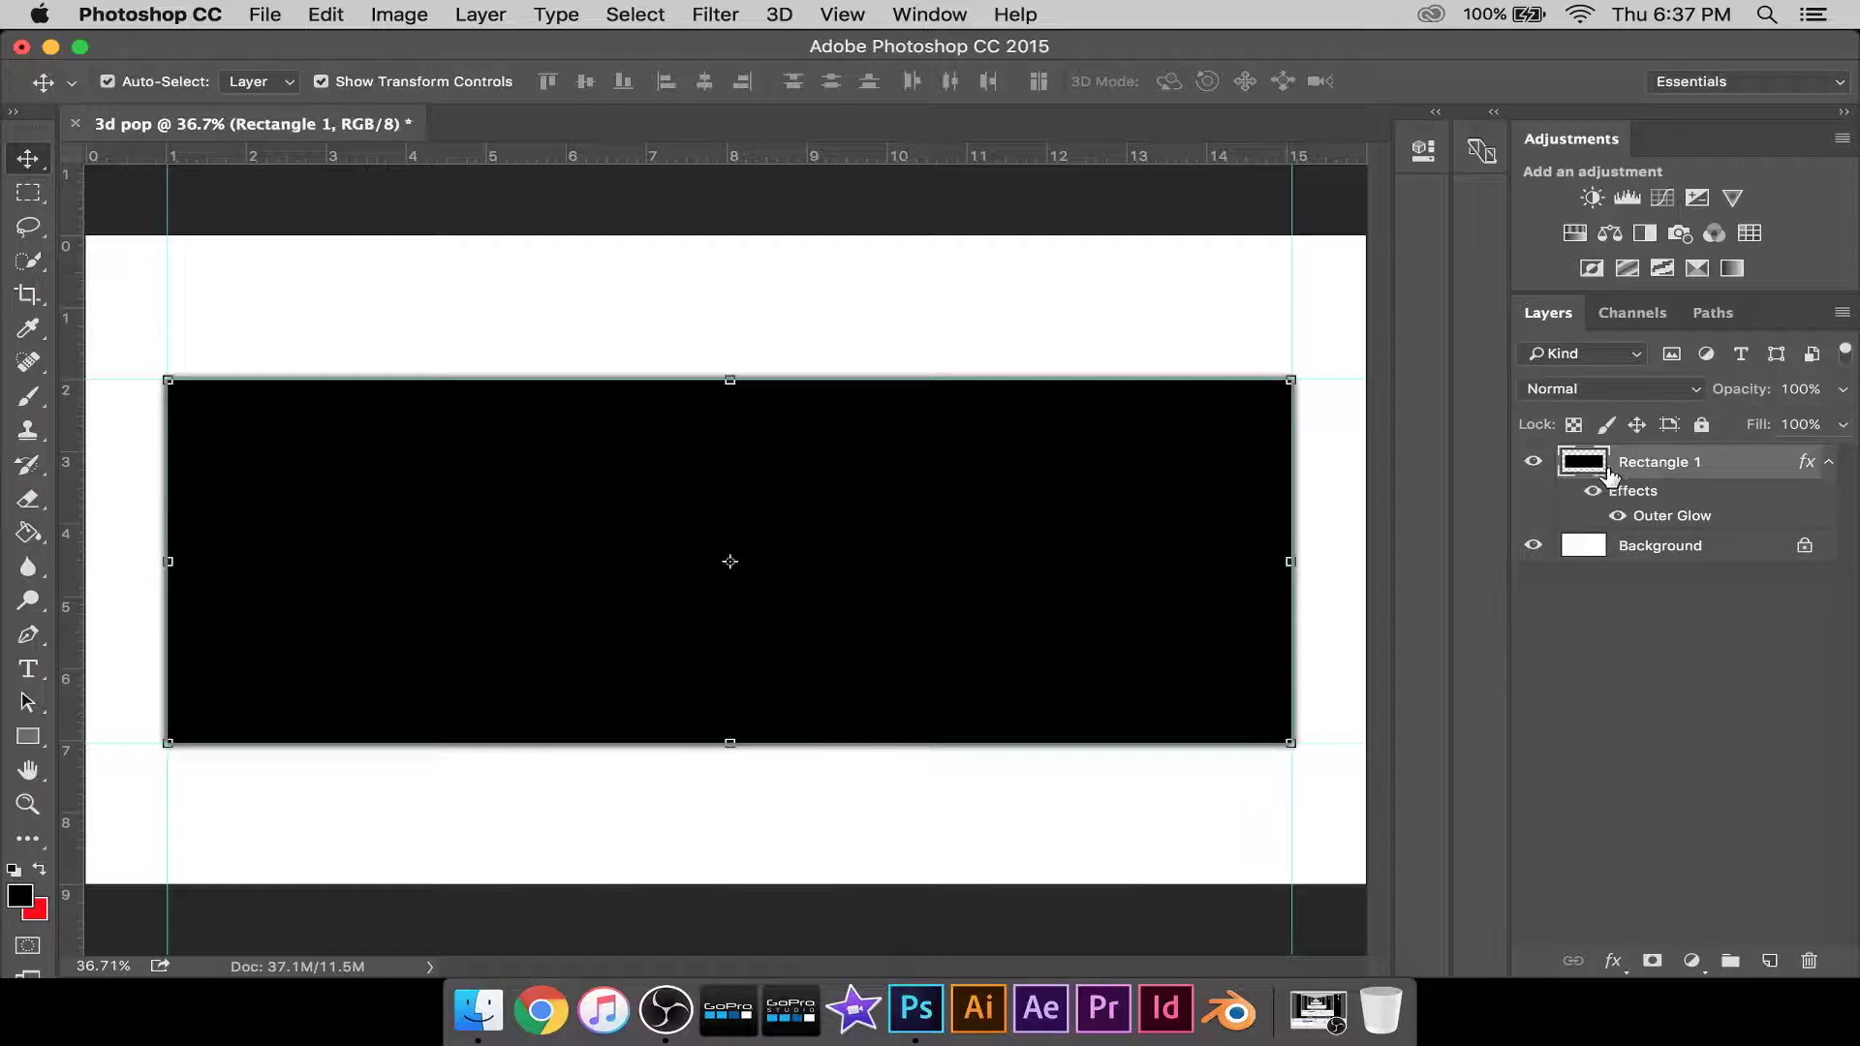
{"action": "left_click_drag", "start_coordinate": [1596, 475], "coordinate": [1583, 464]}
{"action": "left_click", "coordinate": [1583, 464], "text": "super"}
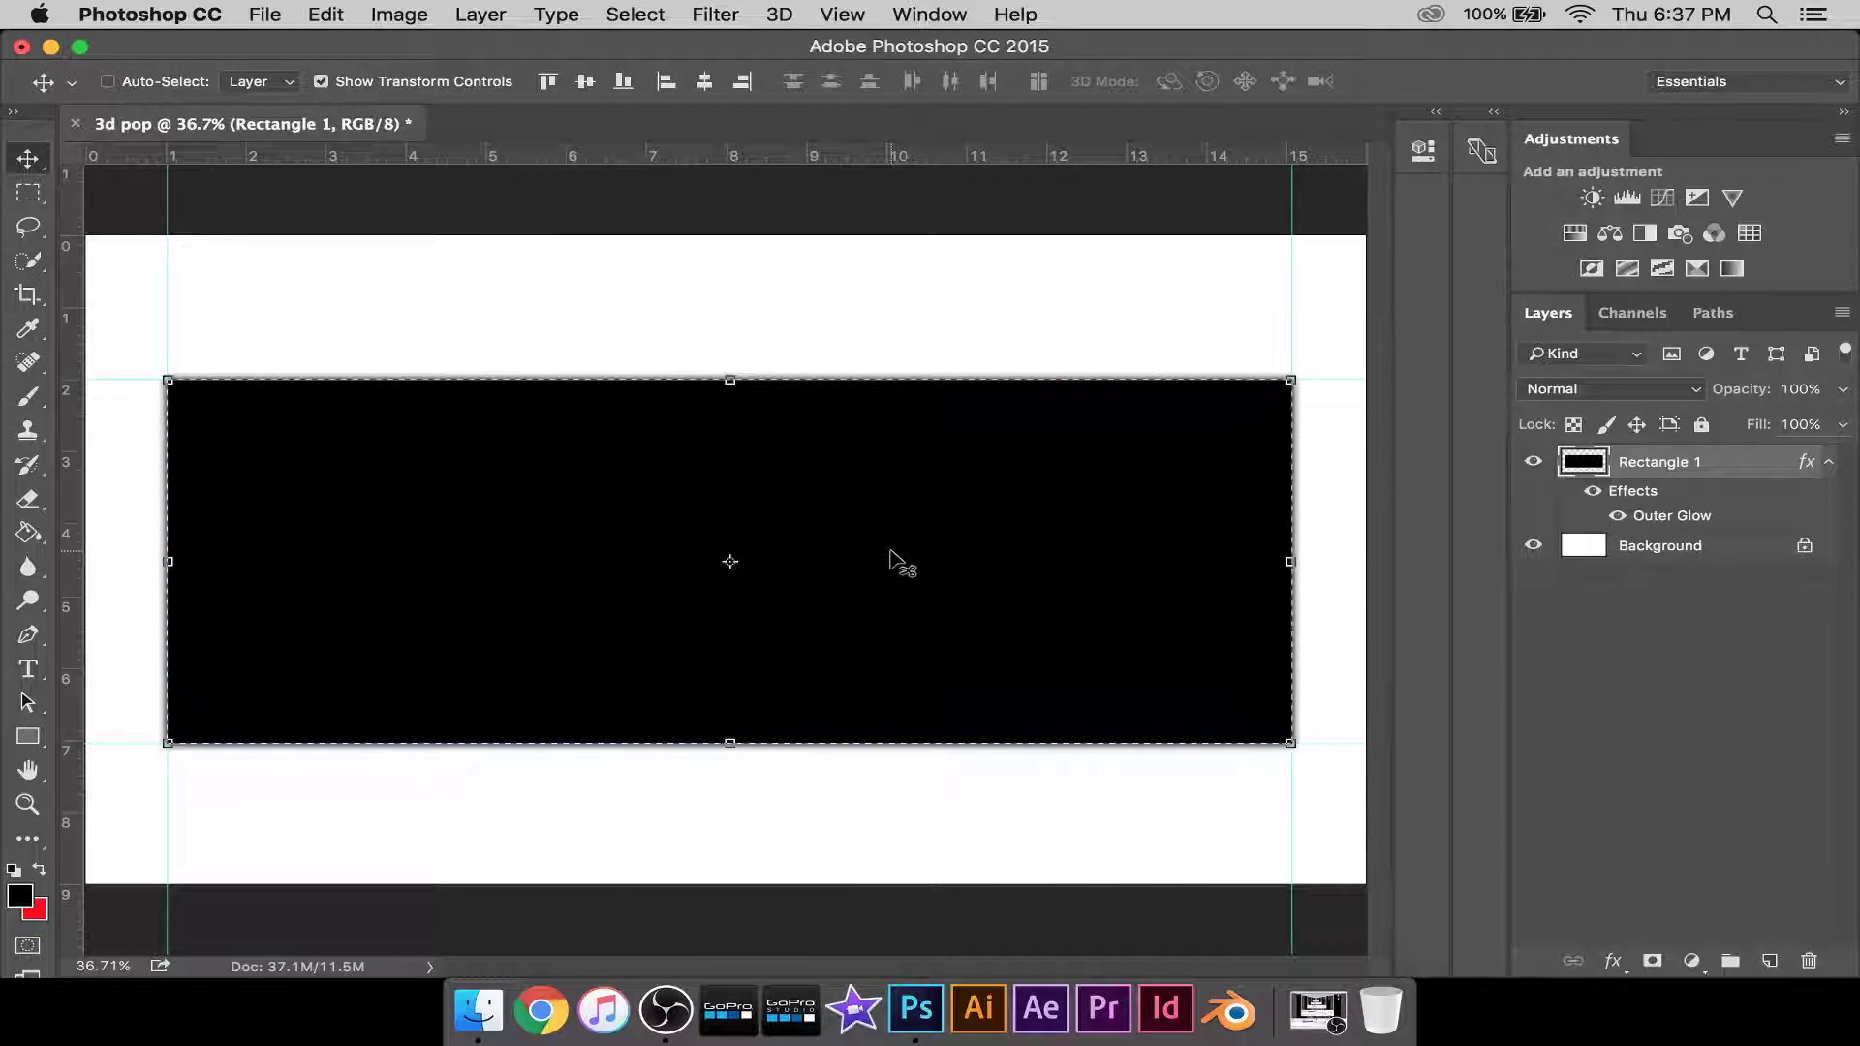
{"action": "key", "text": "shift+super+i"}
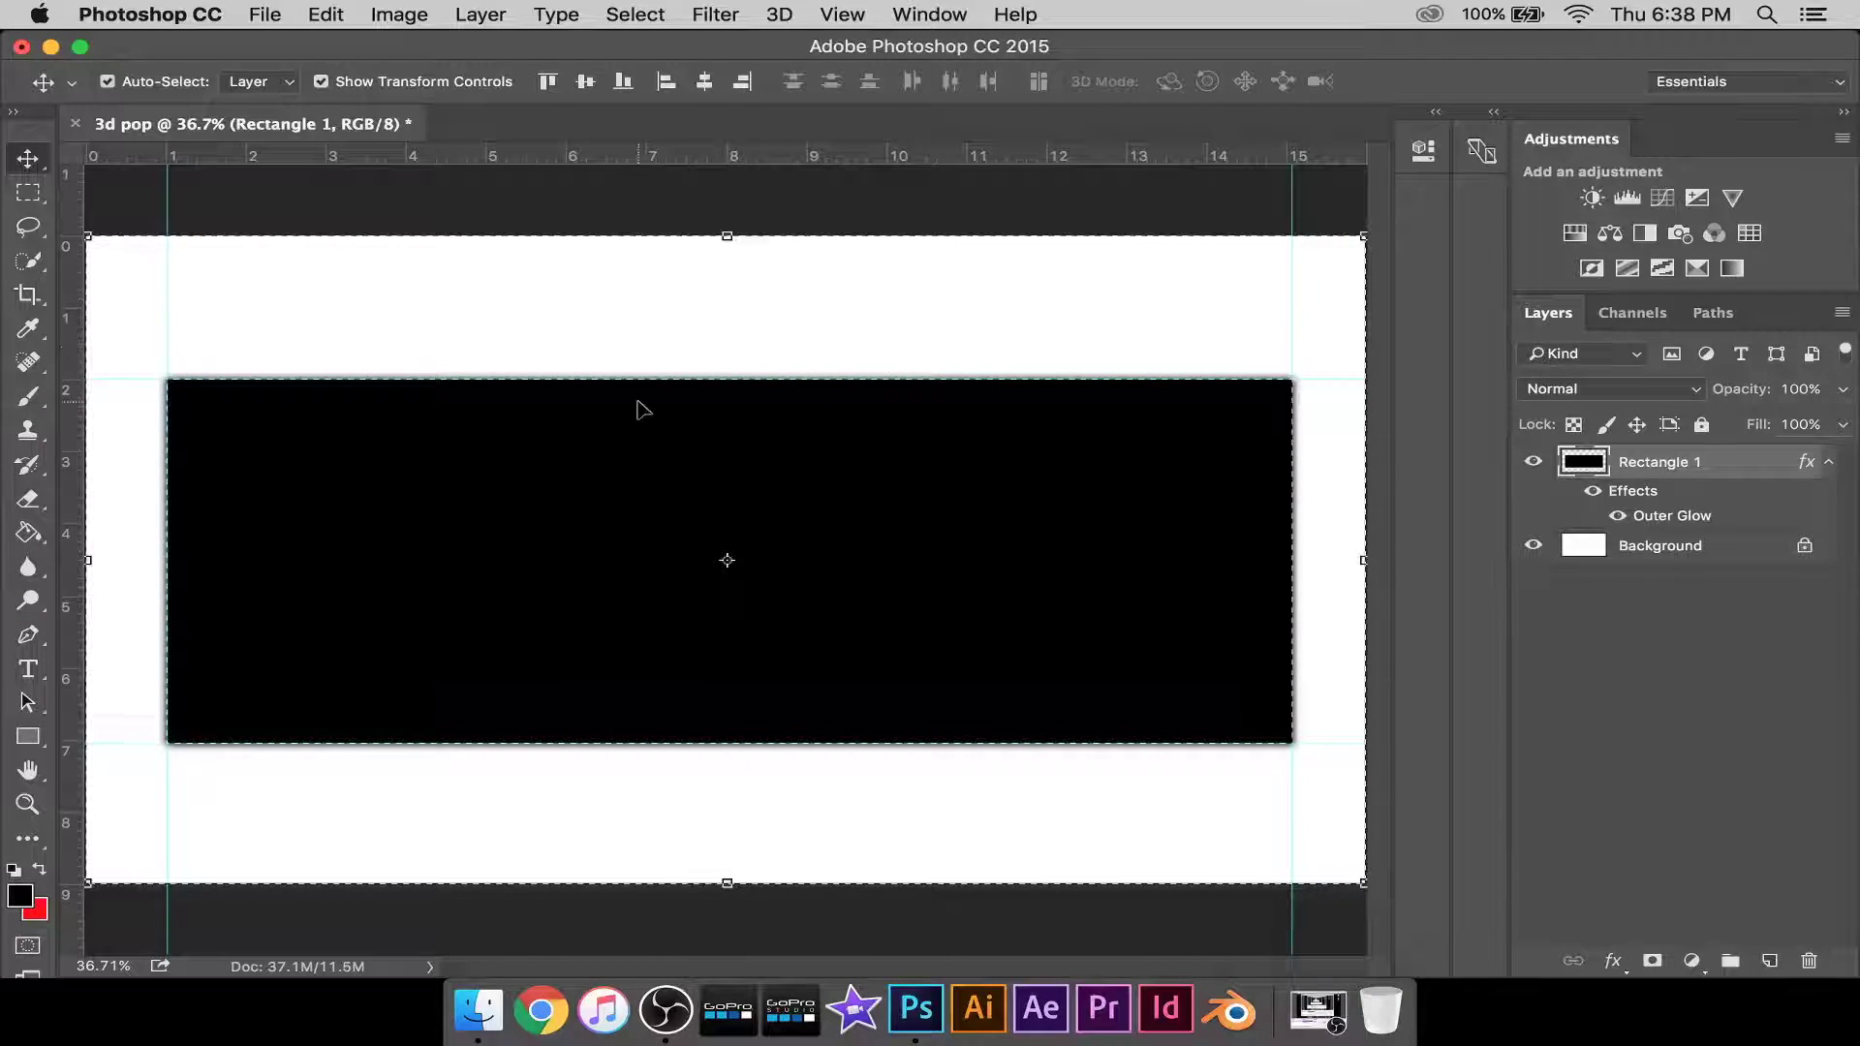
Unlock the Background layer and copy its selected white border area onto a new layer.
{"action": "left_click", "coordinate": [1668, 545]}
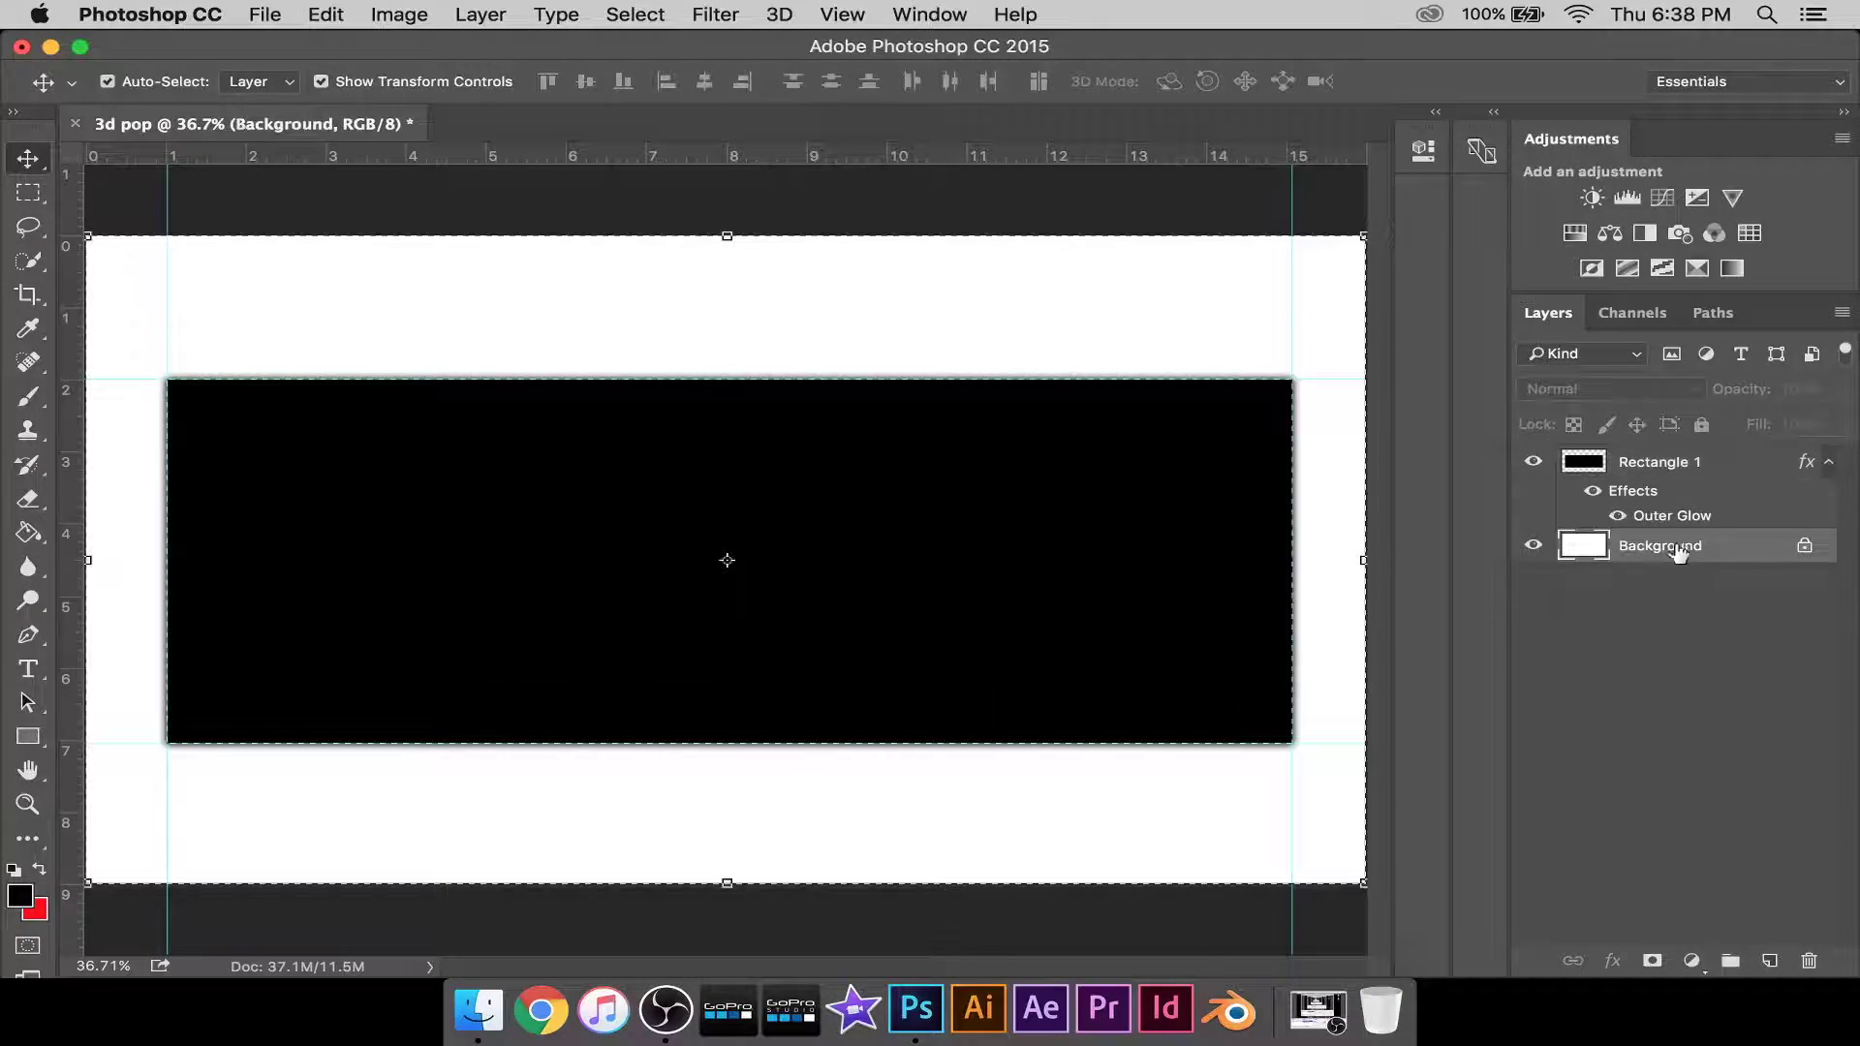
{"action": "left_click", "coordinate": [1804, 548]}
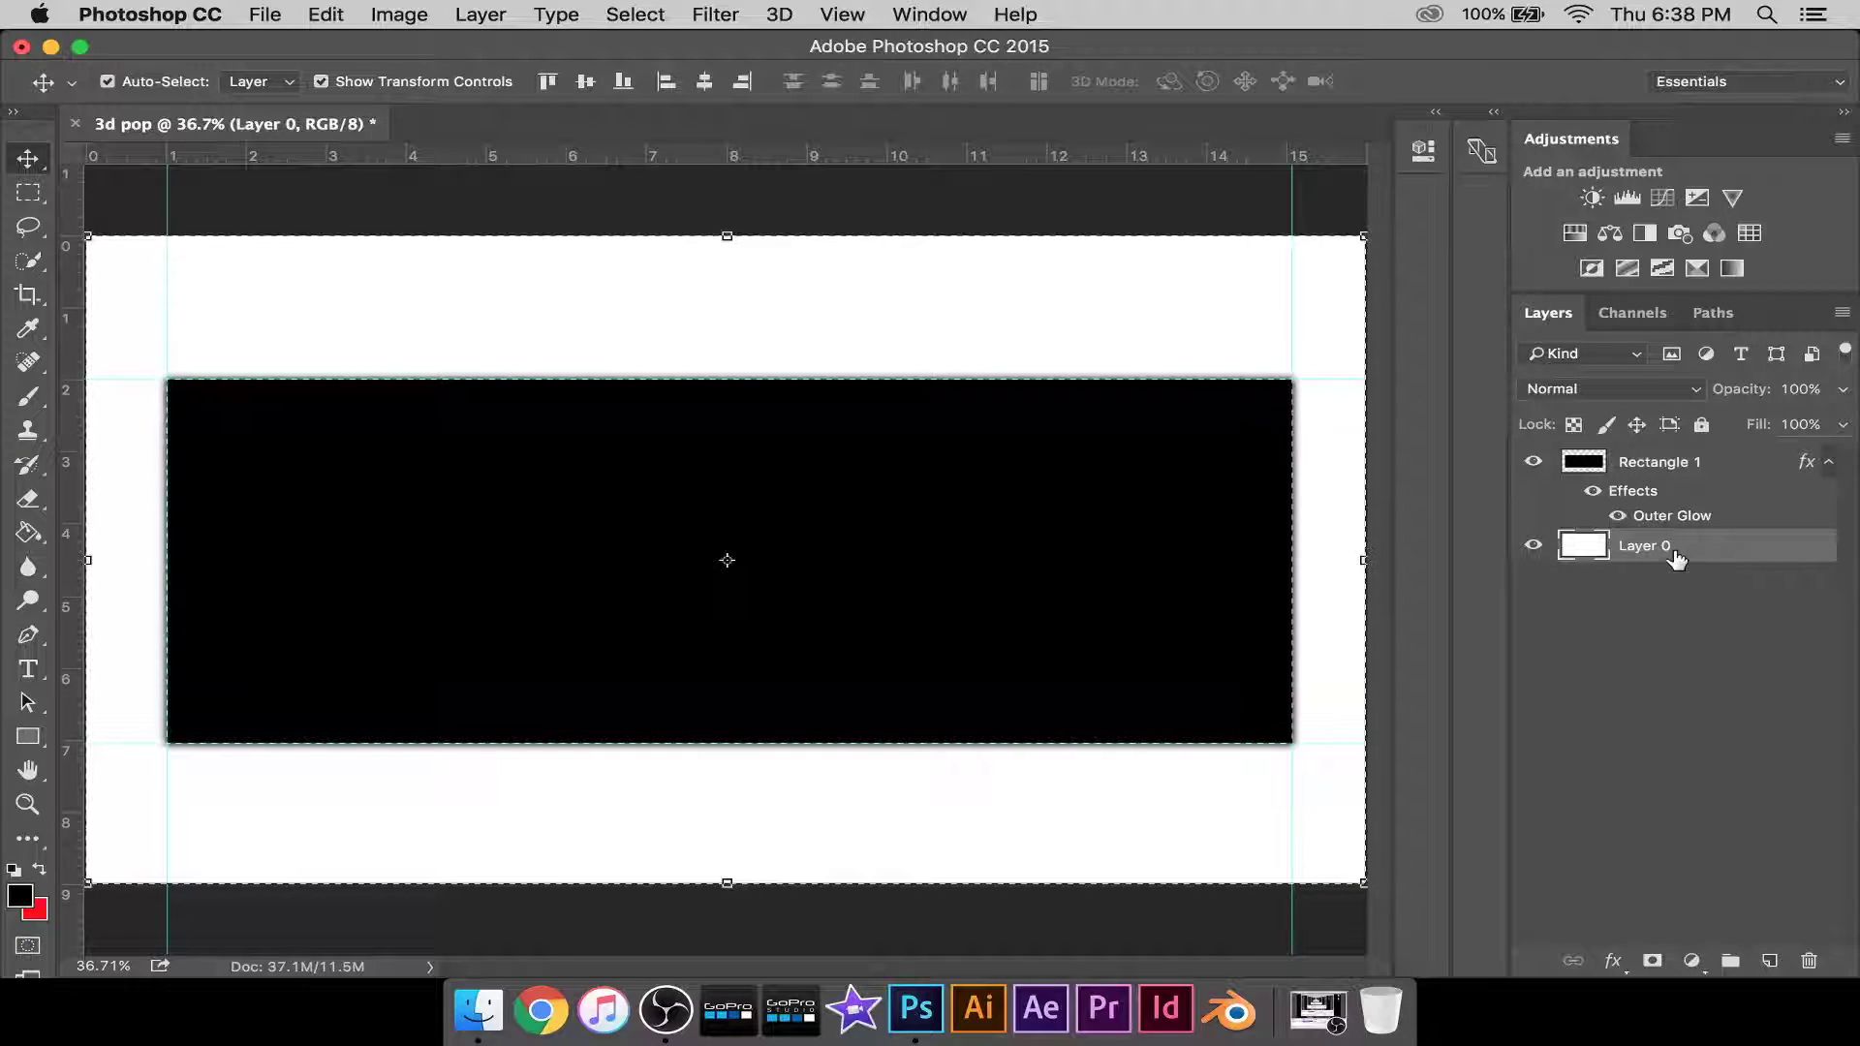
{"action": "key", "text": "super+alt+shift+n"}
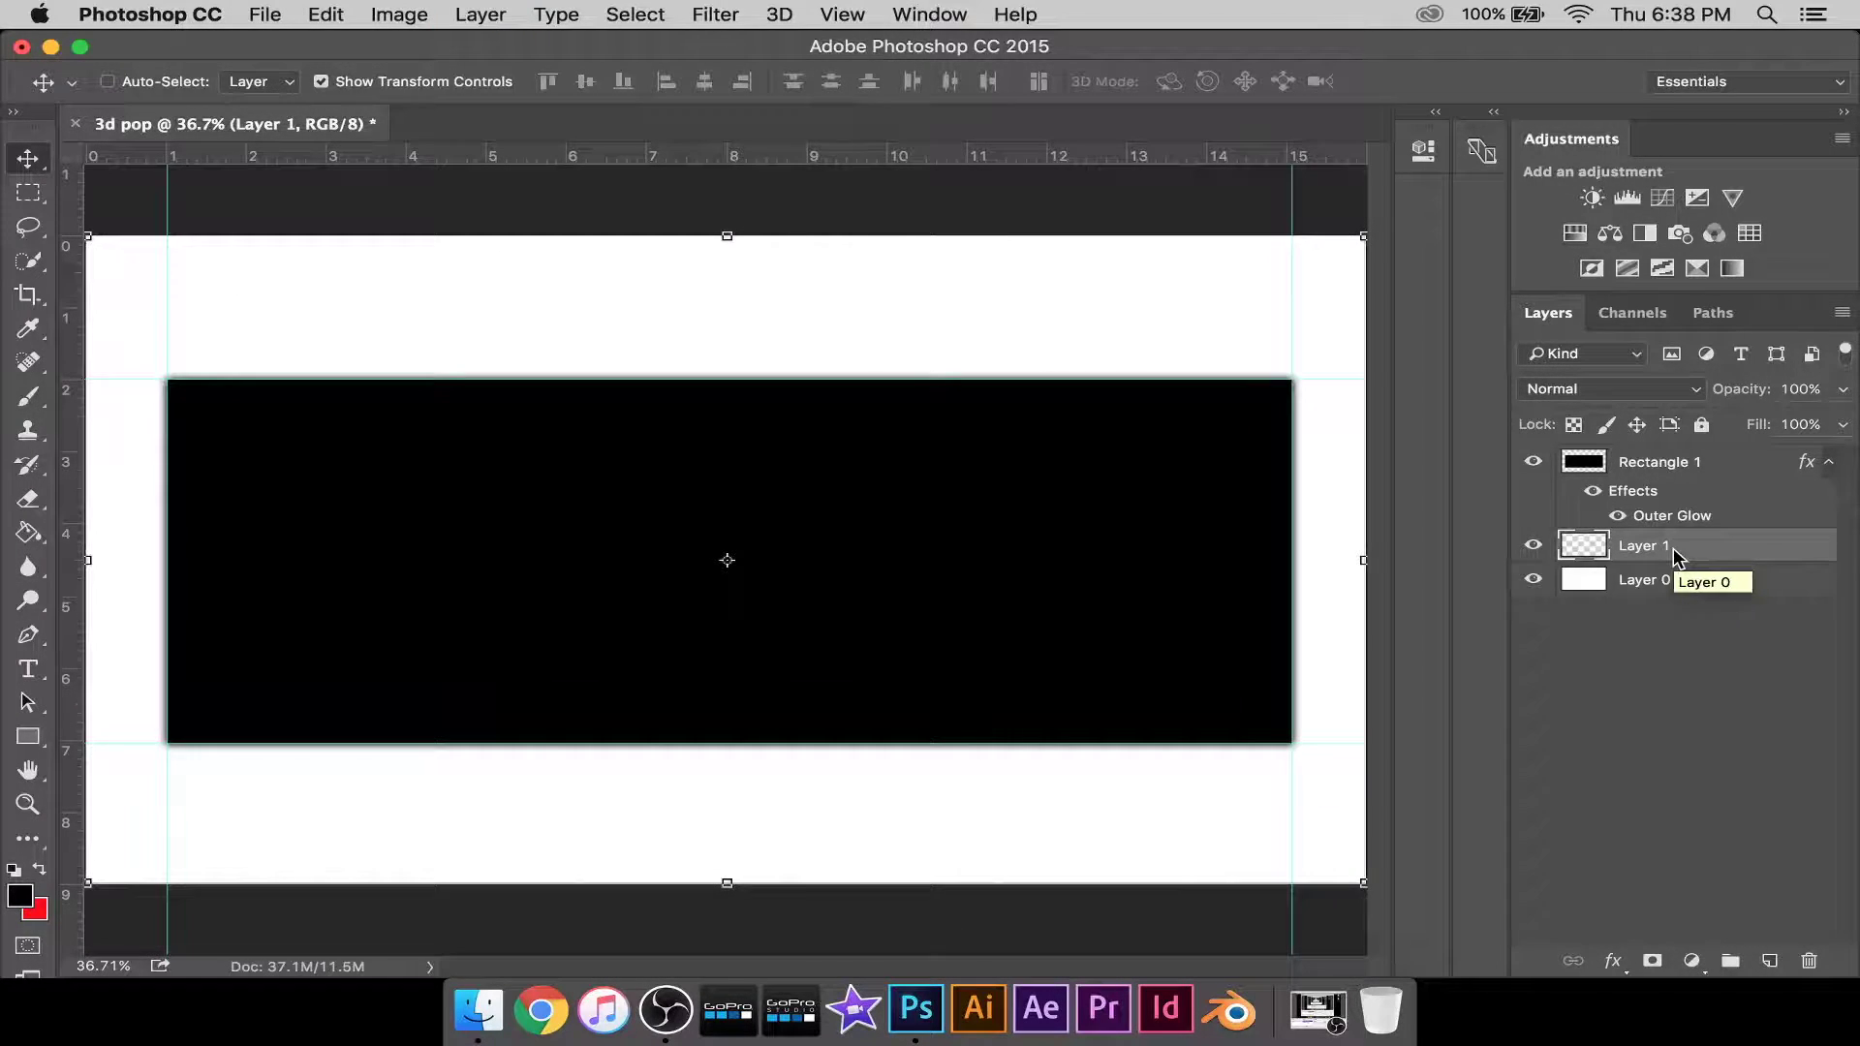
Delete the full white Layer 0 beneath the new border layer.
{"action": "left_click", "coordinate": [1667, 580]}
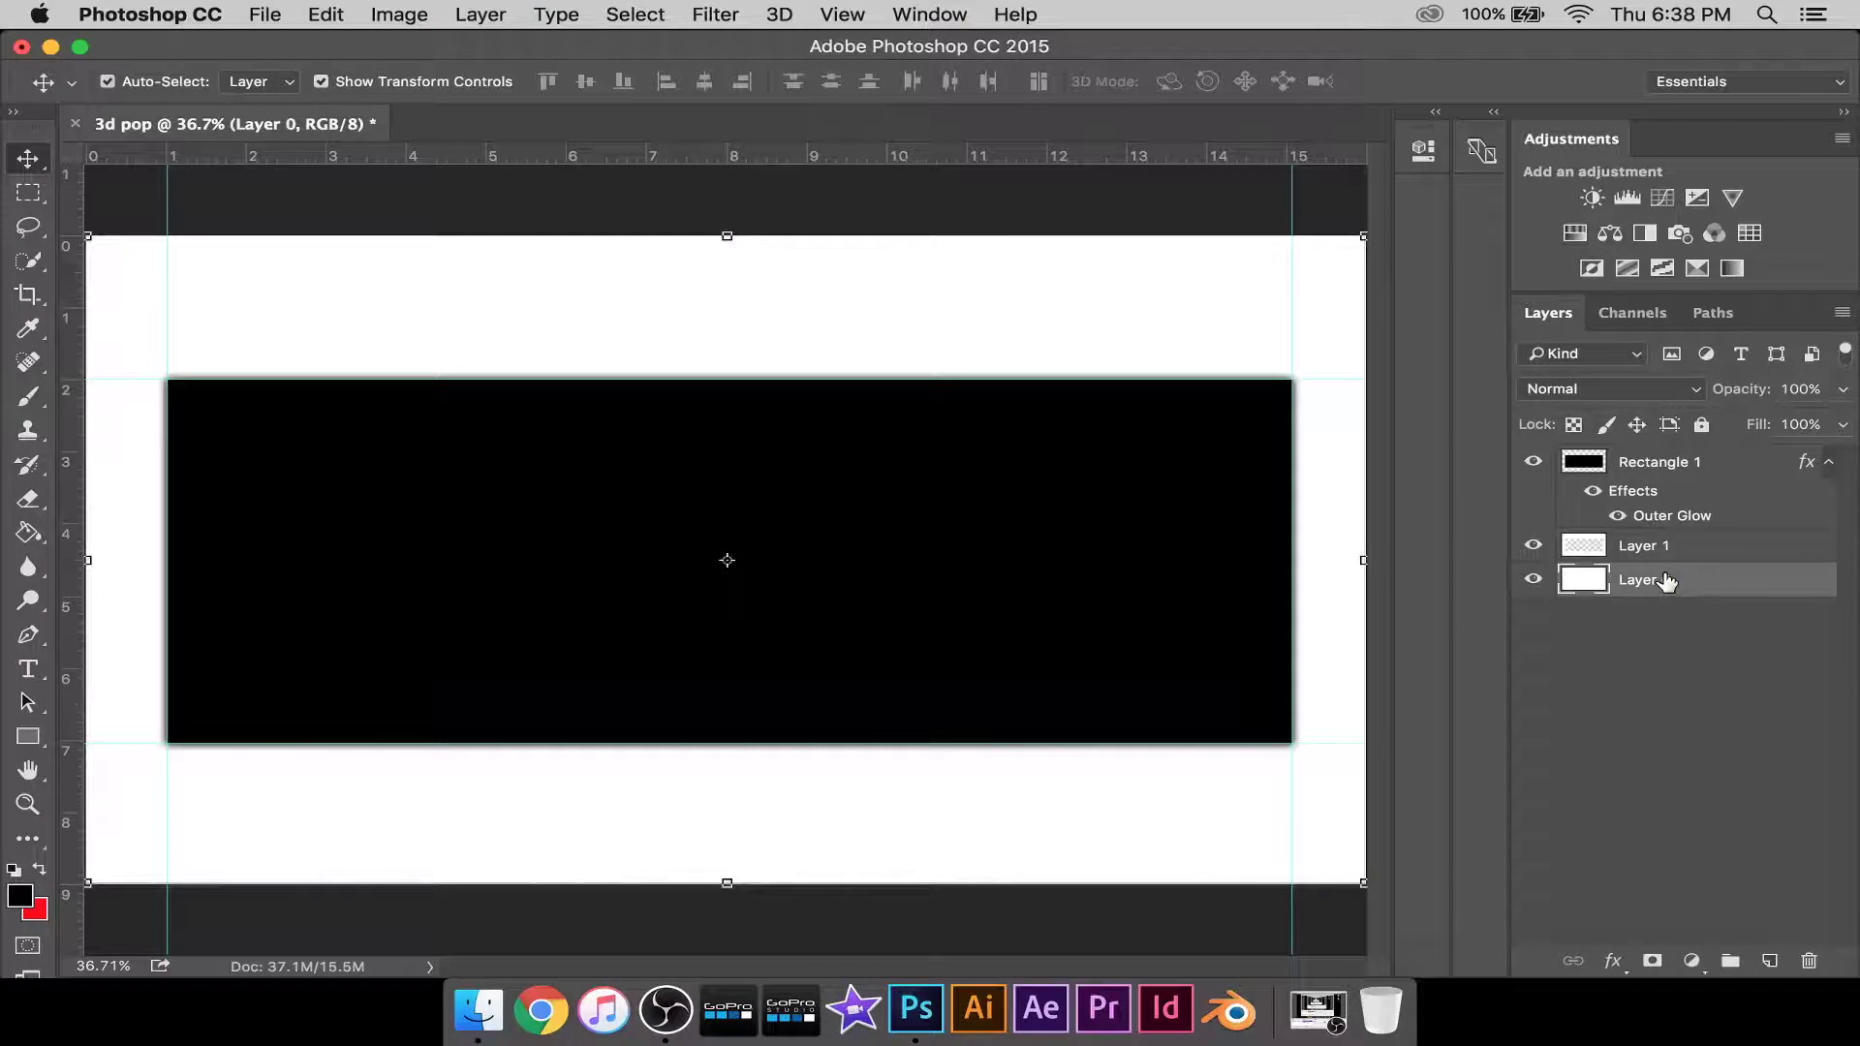
{"action": "left_click", "coordinate": [1535, 580]}
{"action": "left_click", "coordinate": [1697, 545]}
{"action": "left_click", "coordinate": [1674, 580]}
{"action": "key", "text": "Delete"}
{"action": "left_click", "coordinate": [1669, 470]}
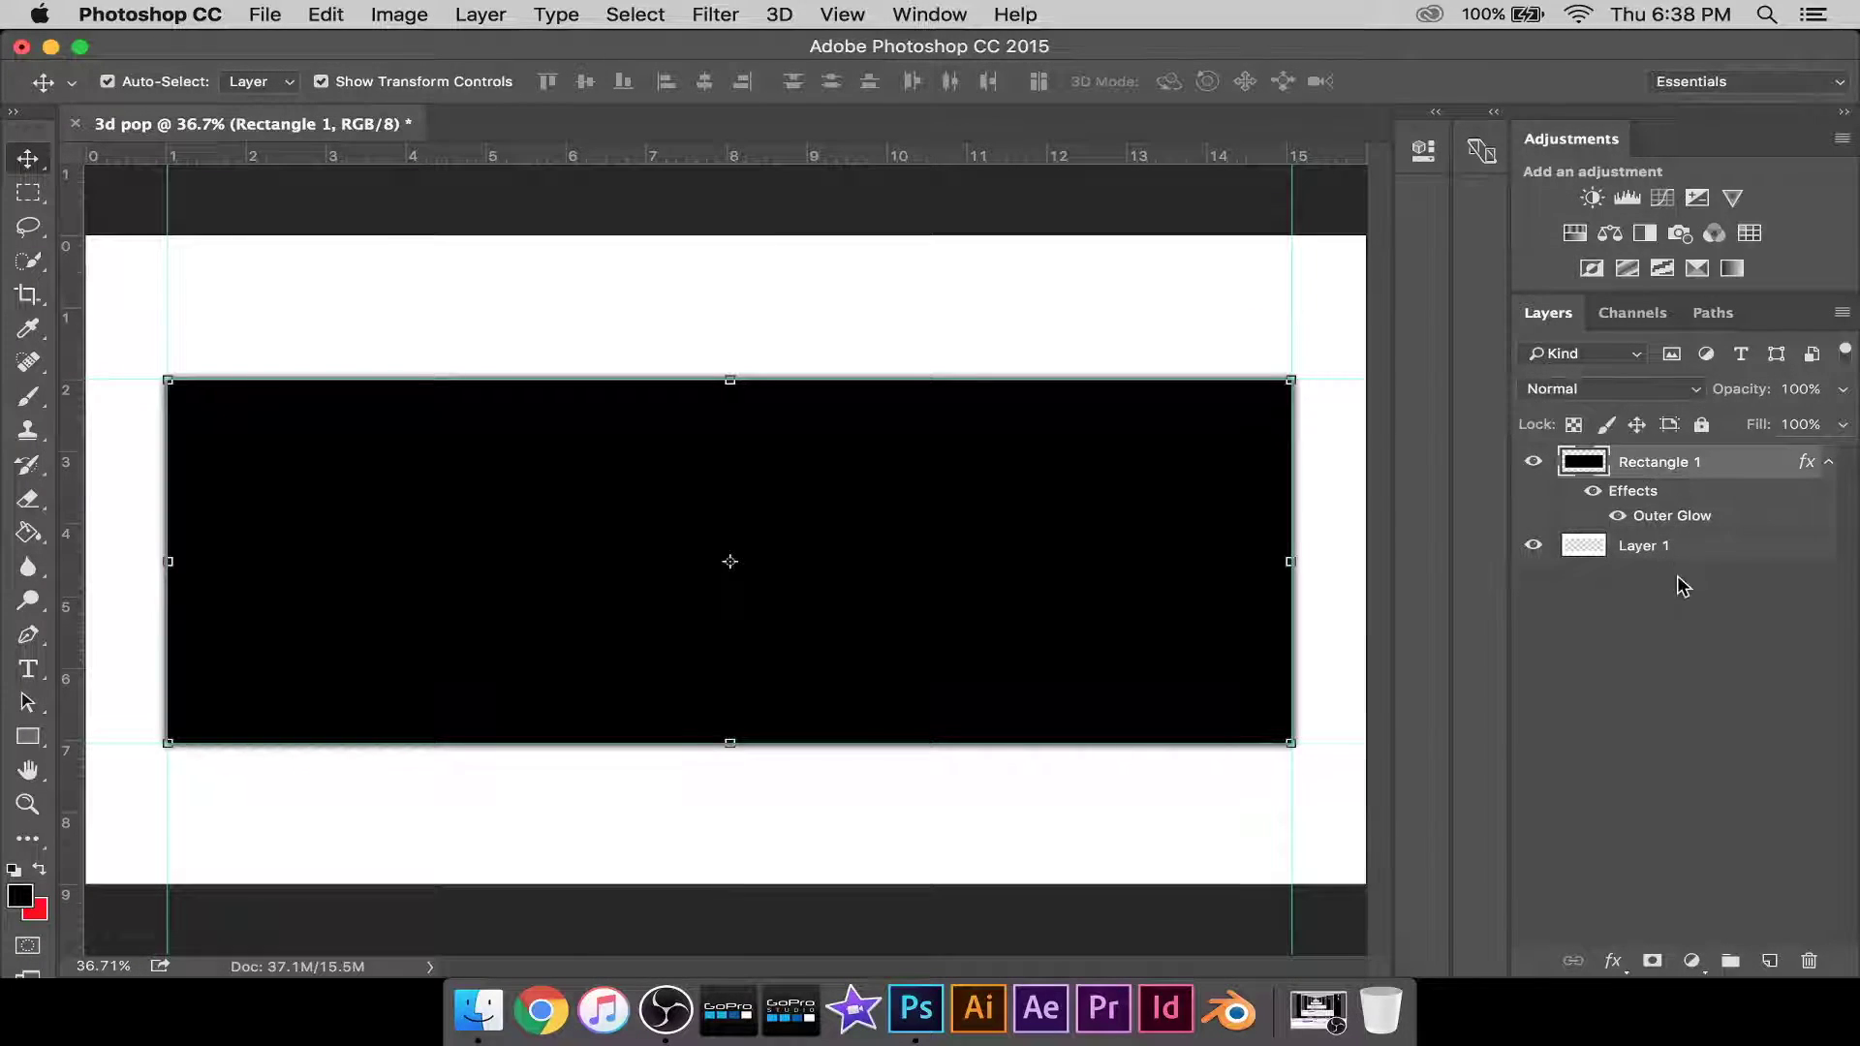
Toggle the Rectangle 1 layer's visibility to check the cut-out in the white border layer, and leave the rectangle shown.
{"action": "left_click", "coordinate": [1659, 548]}
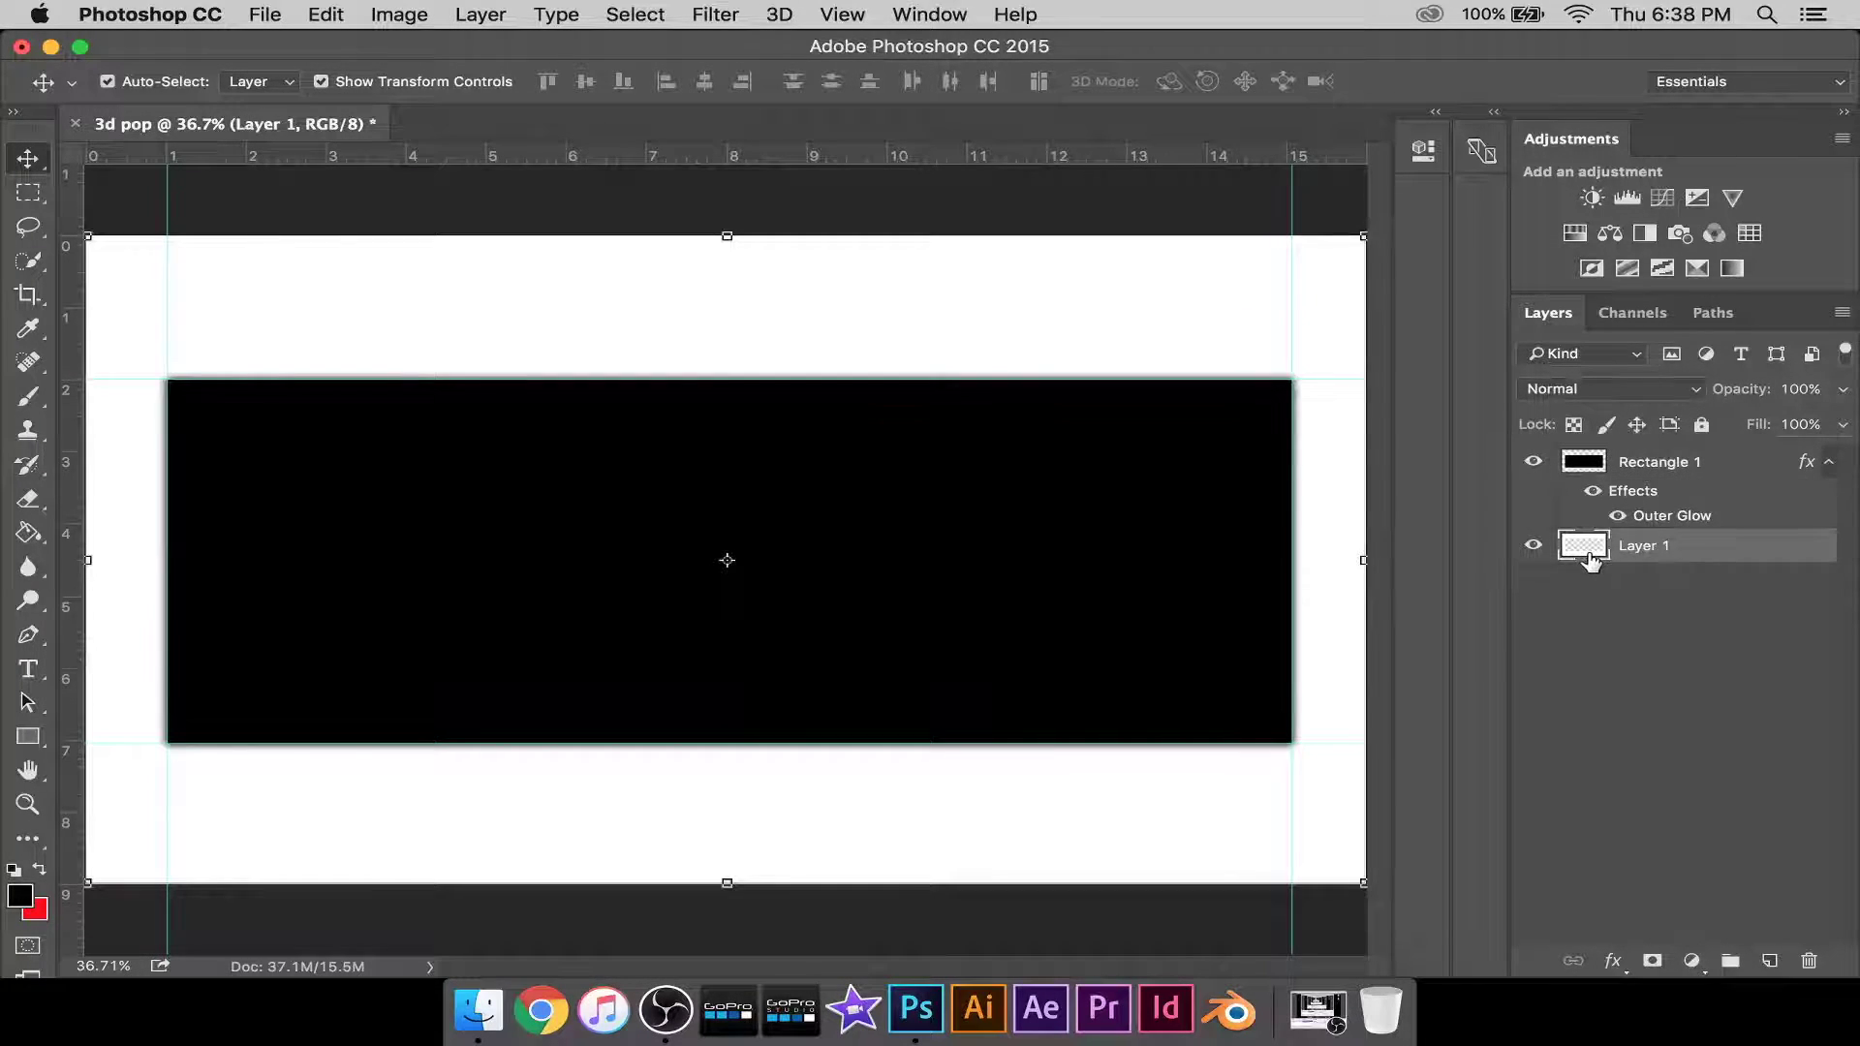
{"action": "left_click", "coordinate": [1535, 460]}
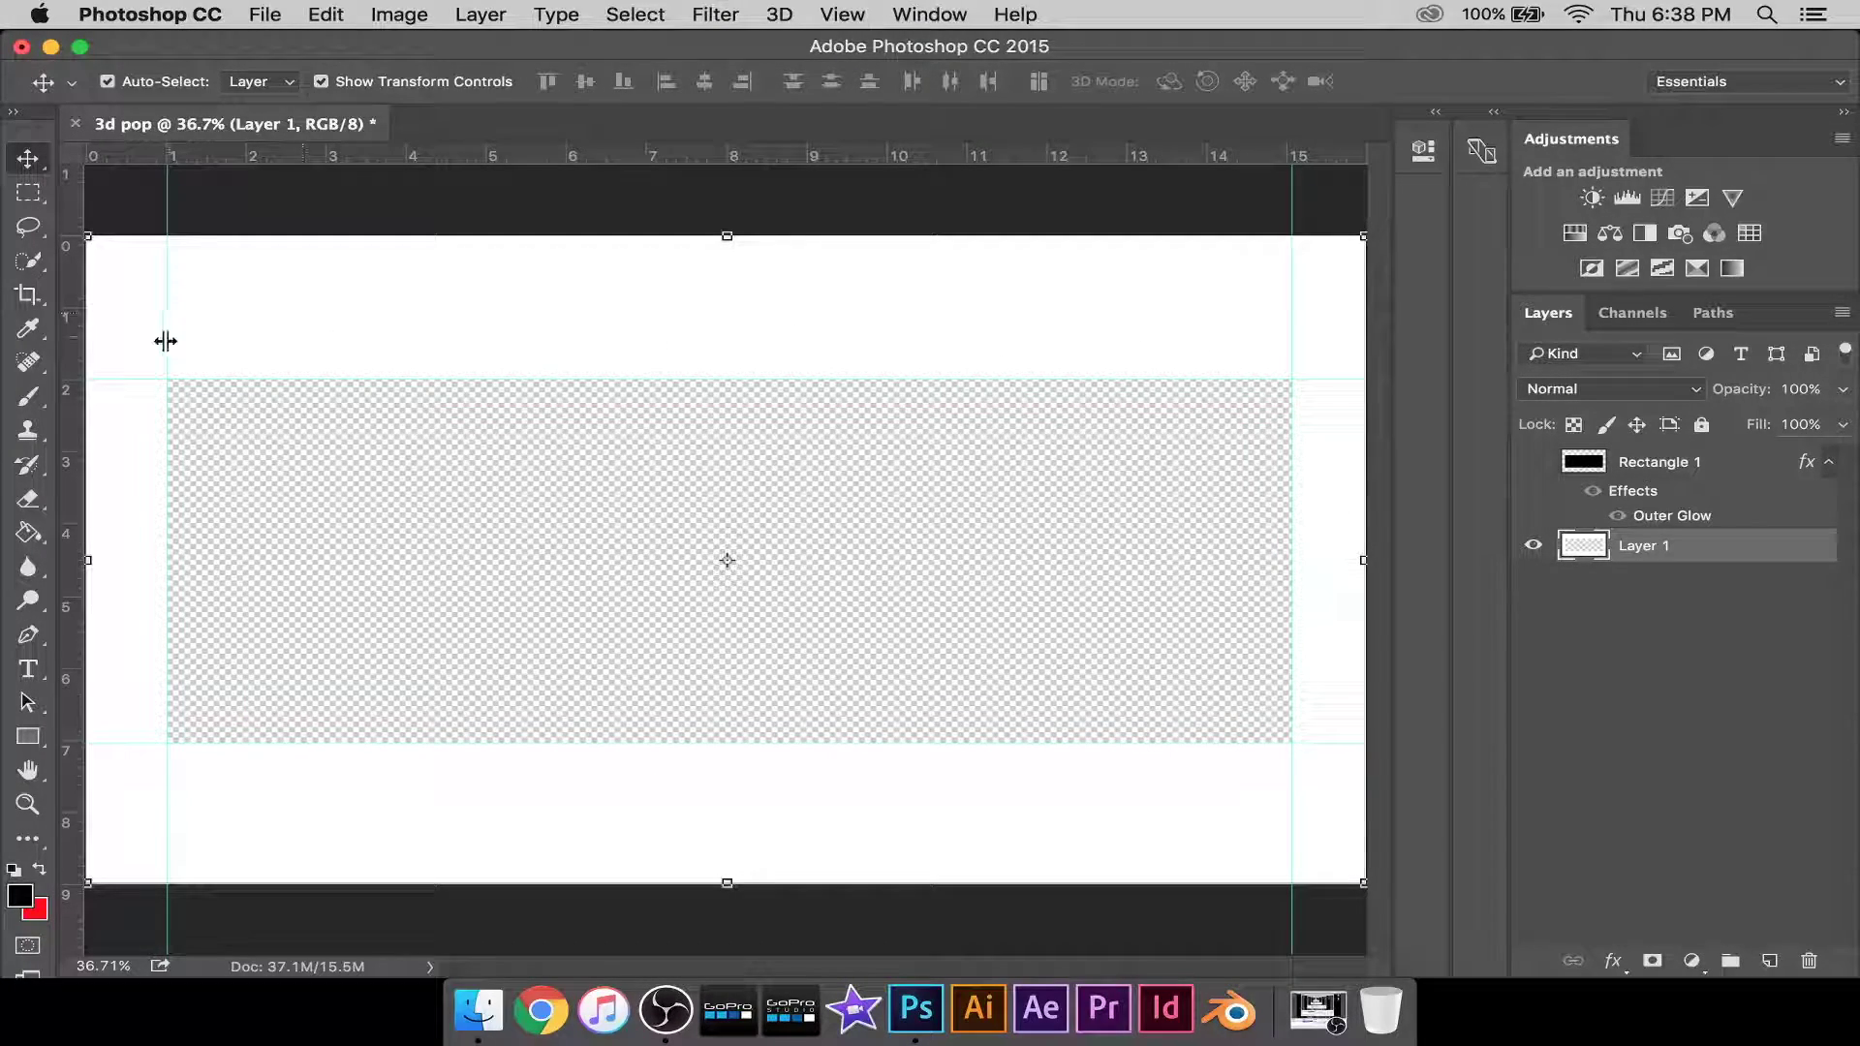
{"action": "left_click", "coordinate": [1535, 463]}
{"action": "left_click", "coordinate": [1535, 462]}
{"action": "left_click", "coordinate": [1536, 462]}
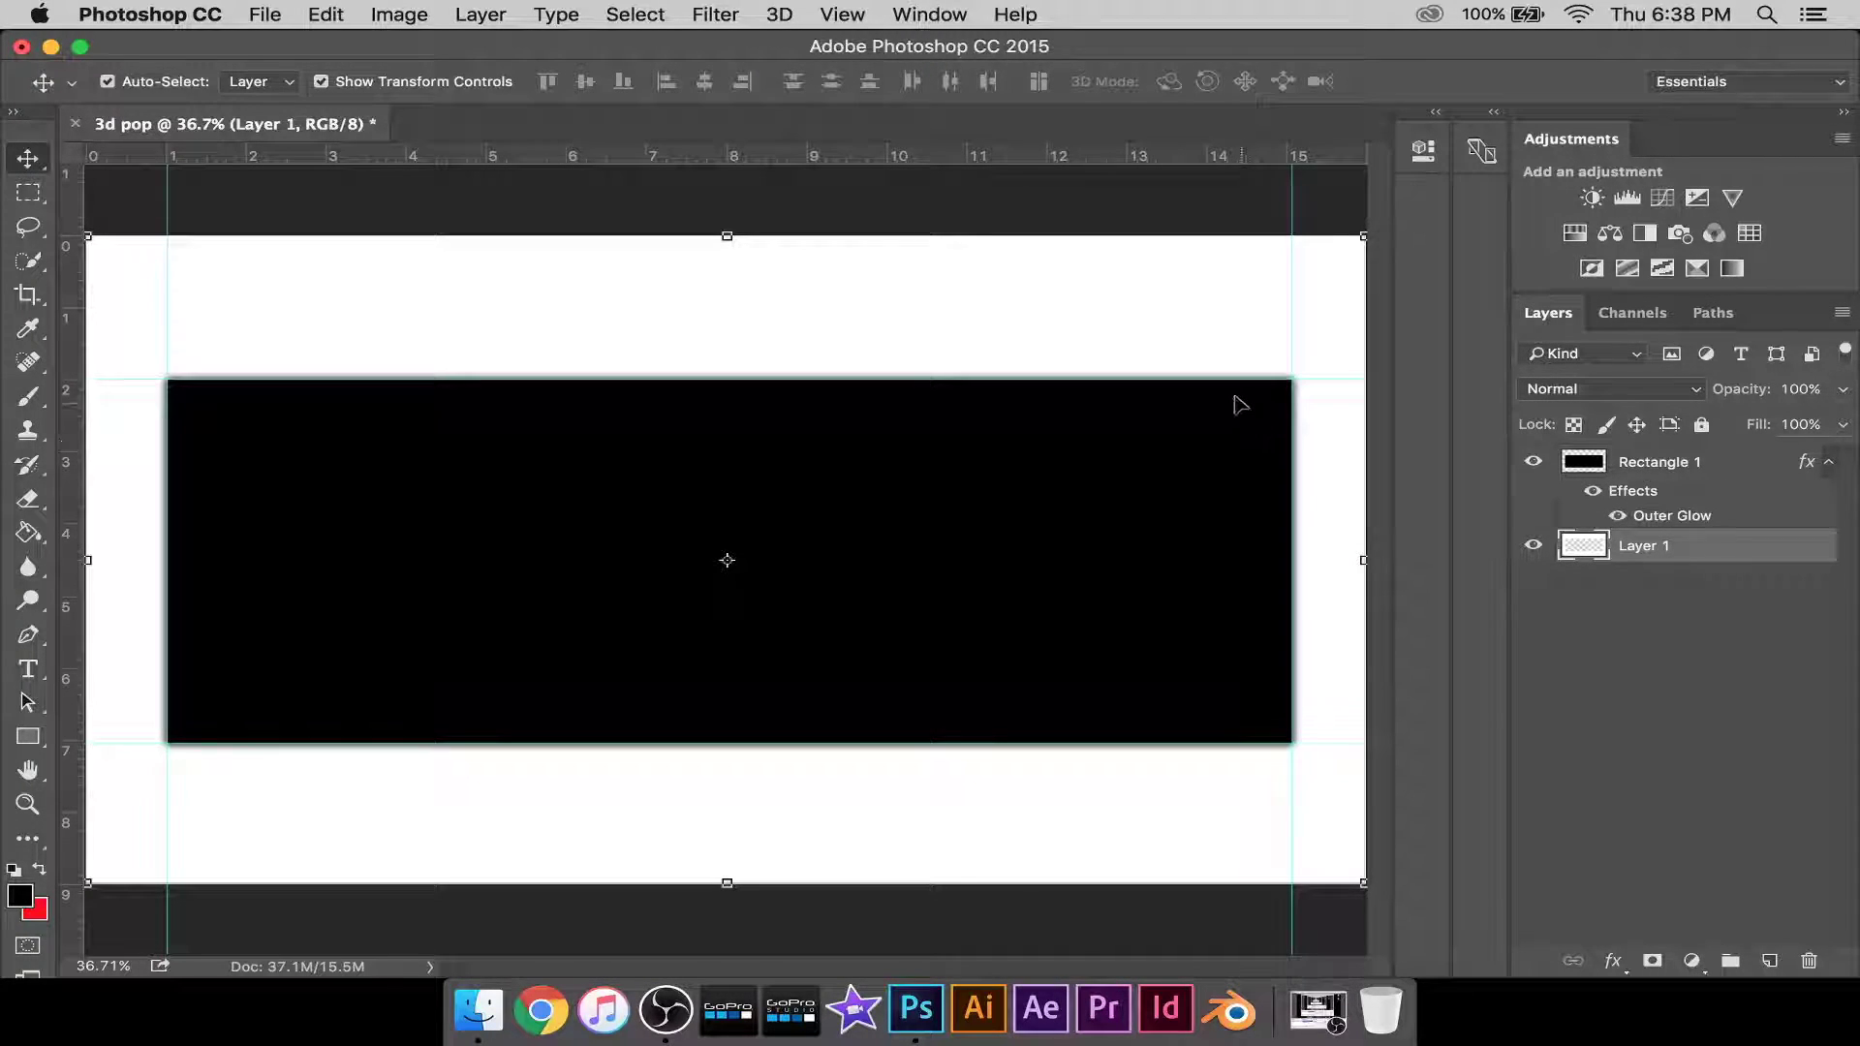
{"action": "left_click", "coordinate": [1669, 649]}
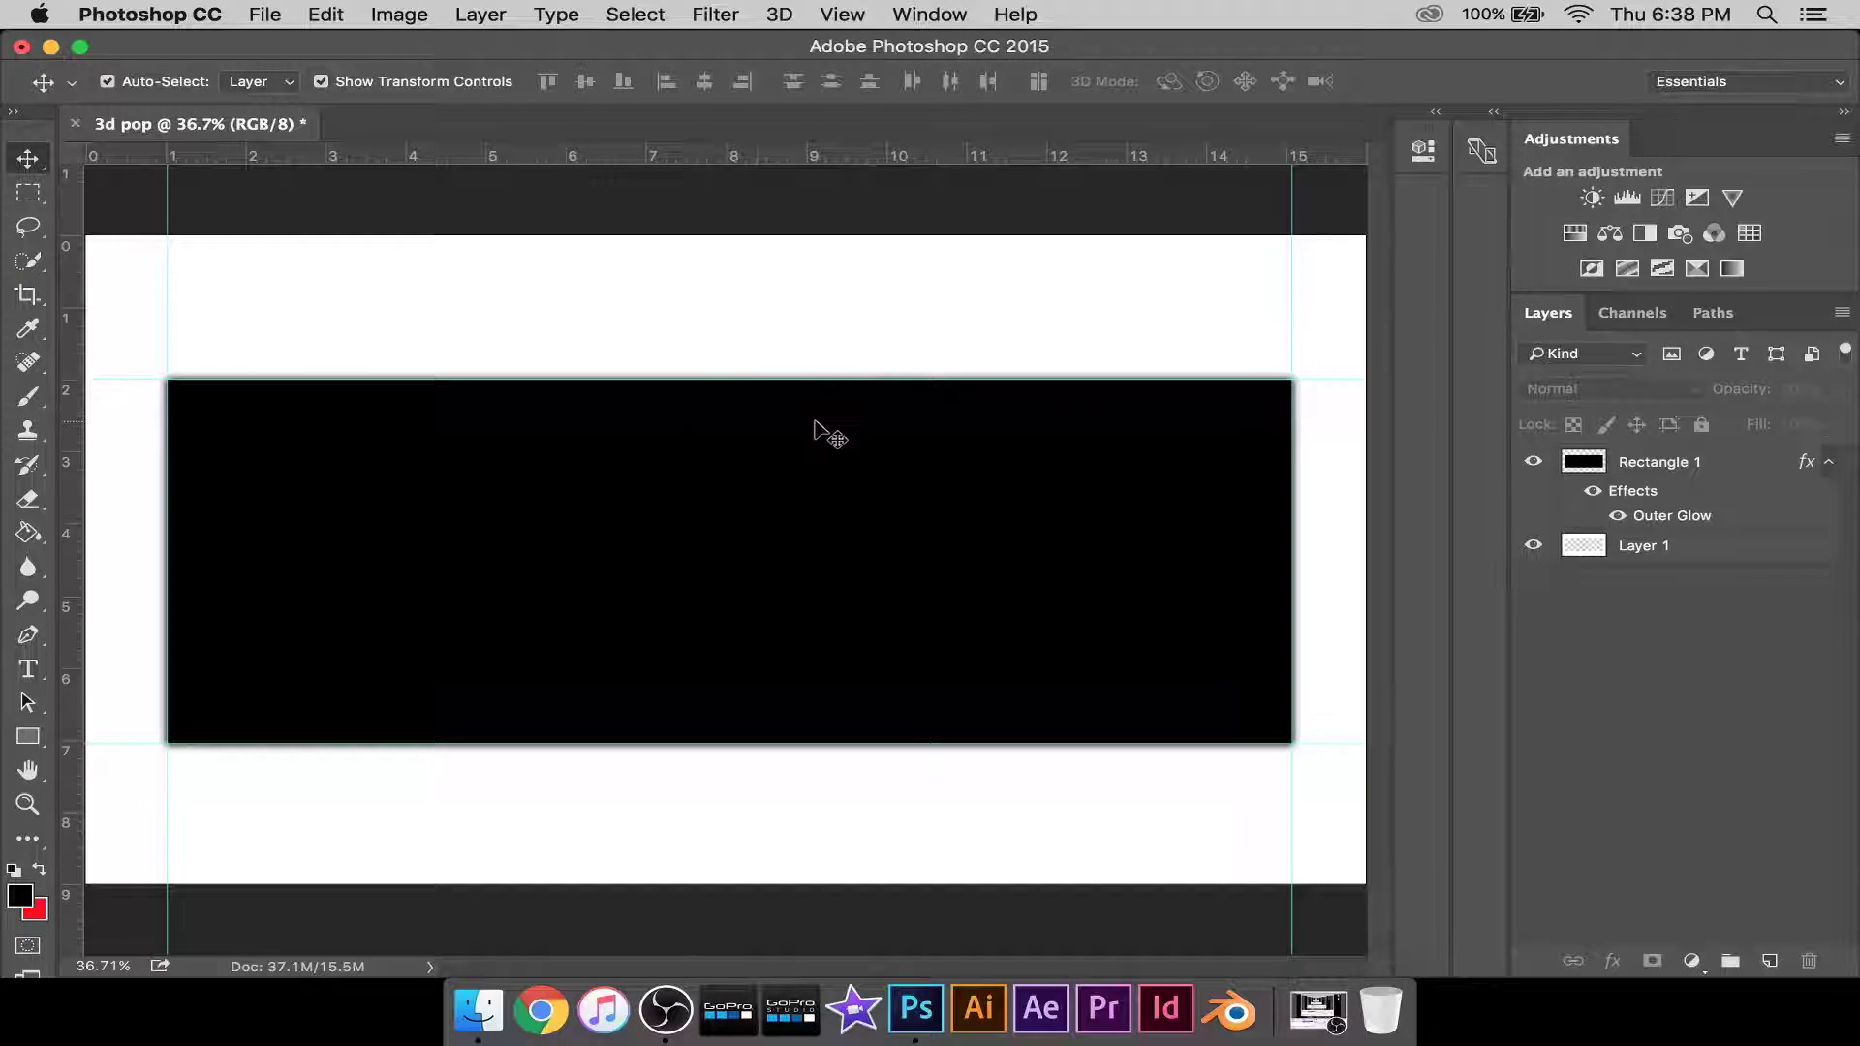
Open the photo IMG_5141.JPG from the Desktop as a separate document.
{"action": "left_click", "coordinate": [265, 14]}
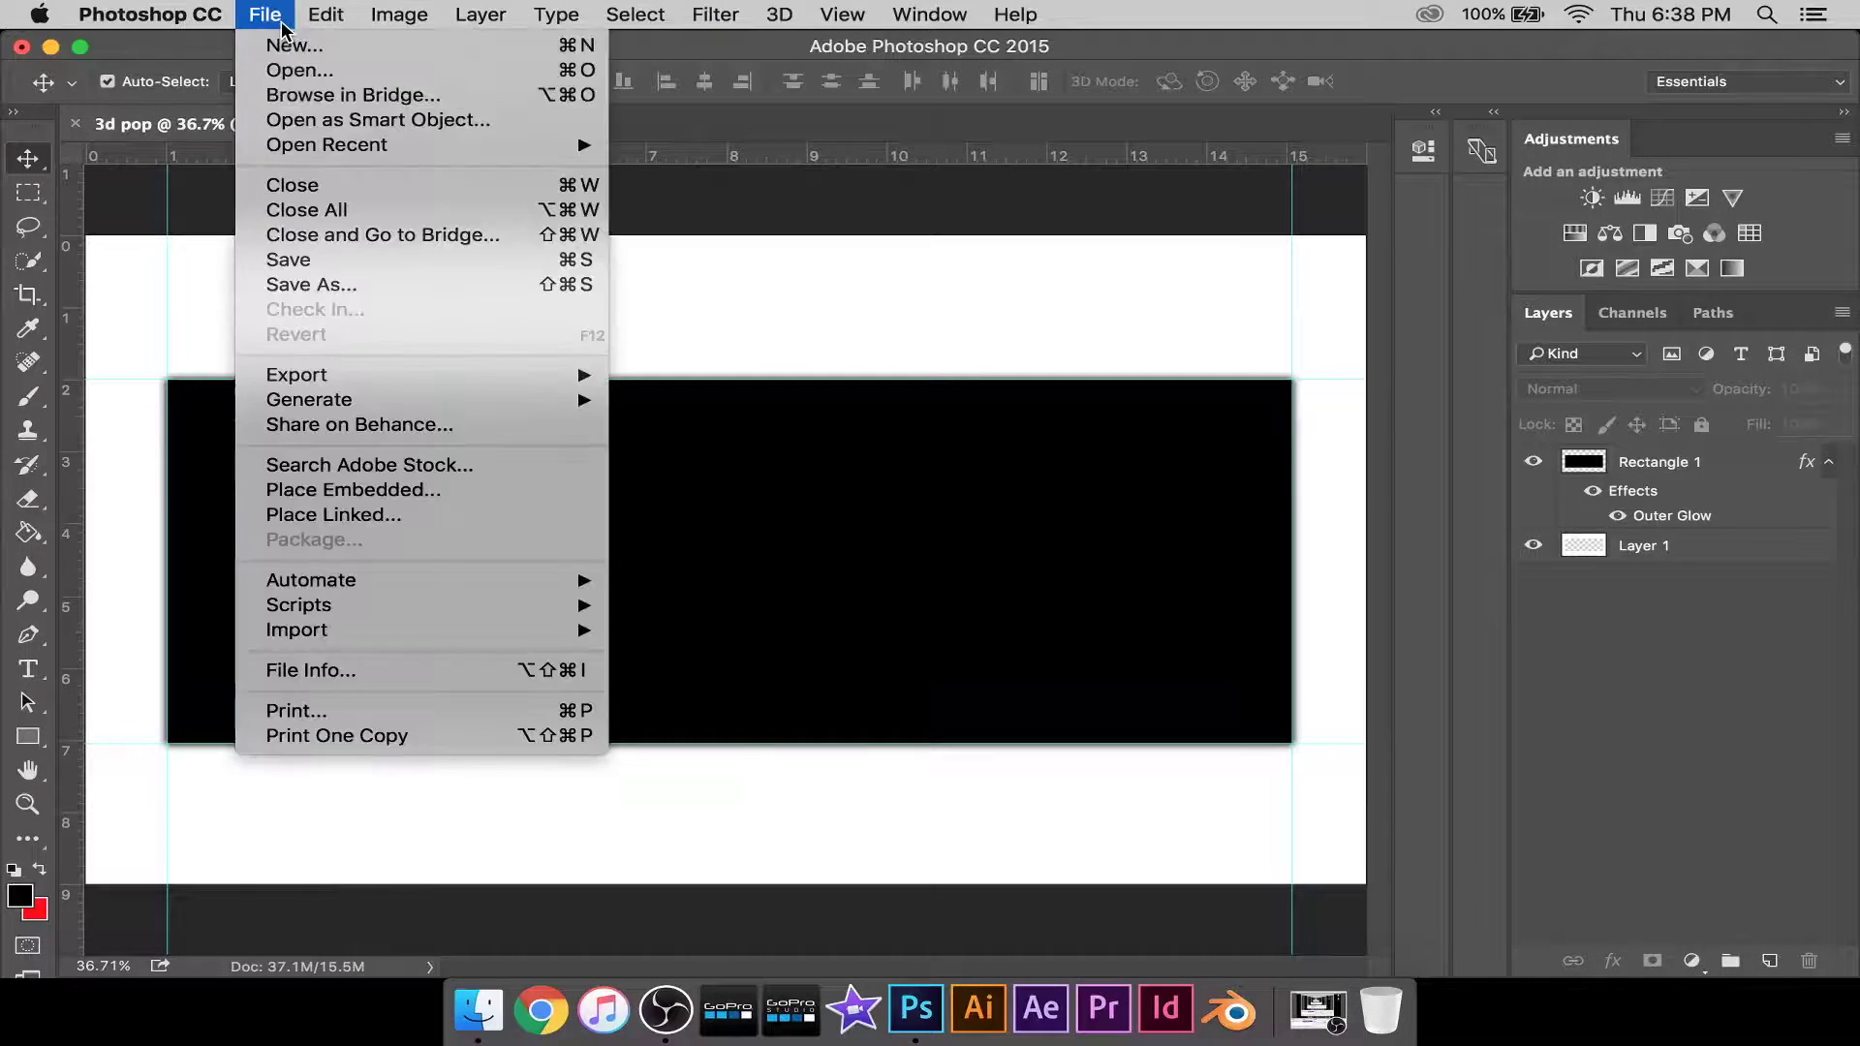
{"action": "left_click", "coordinate": [310, 69]}
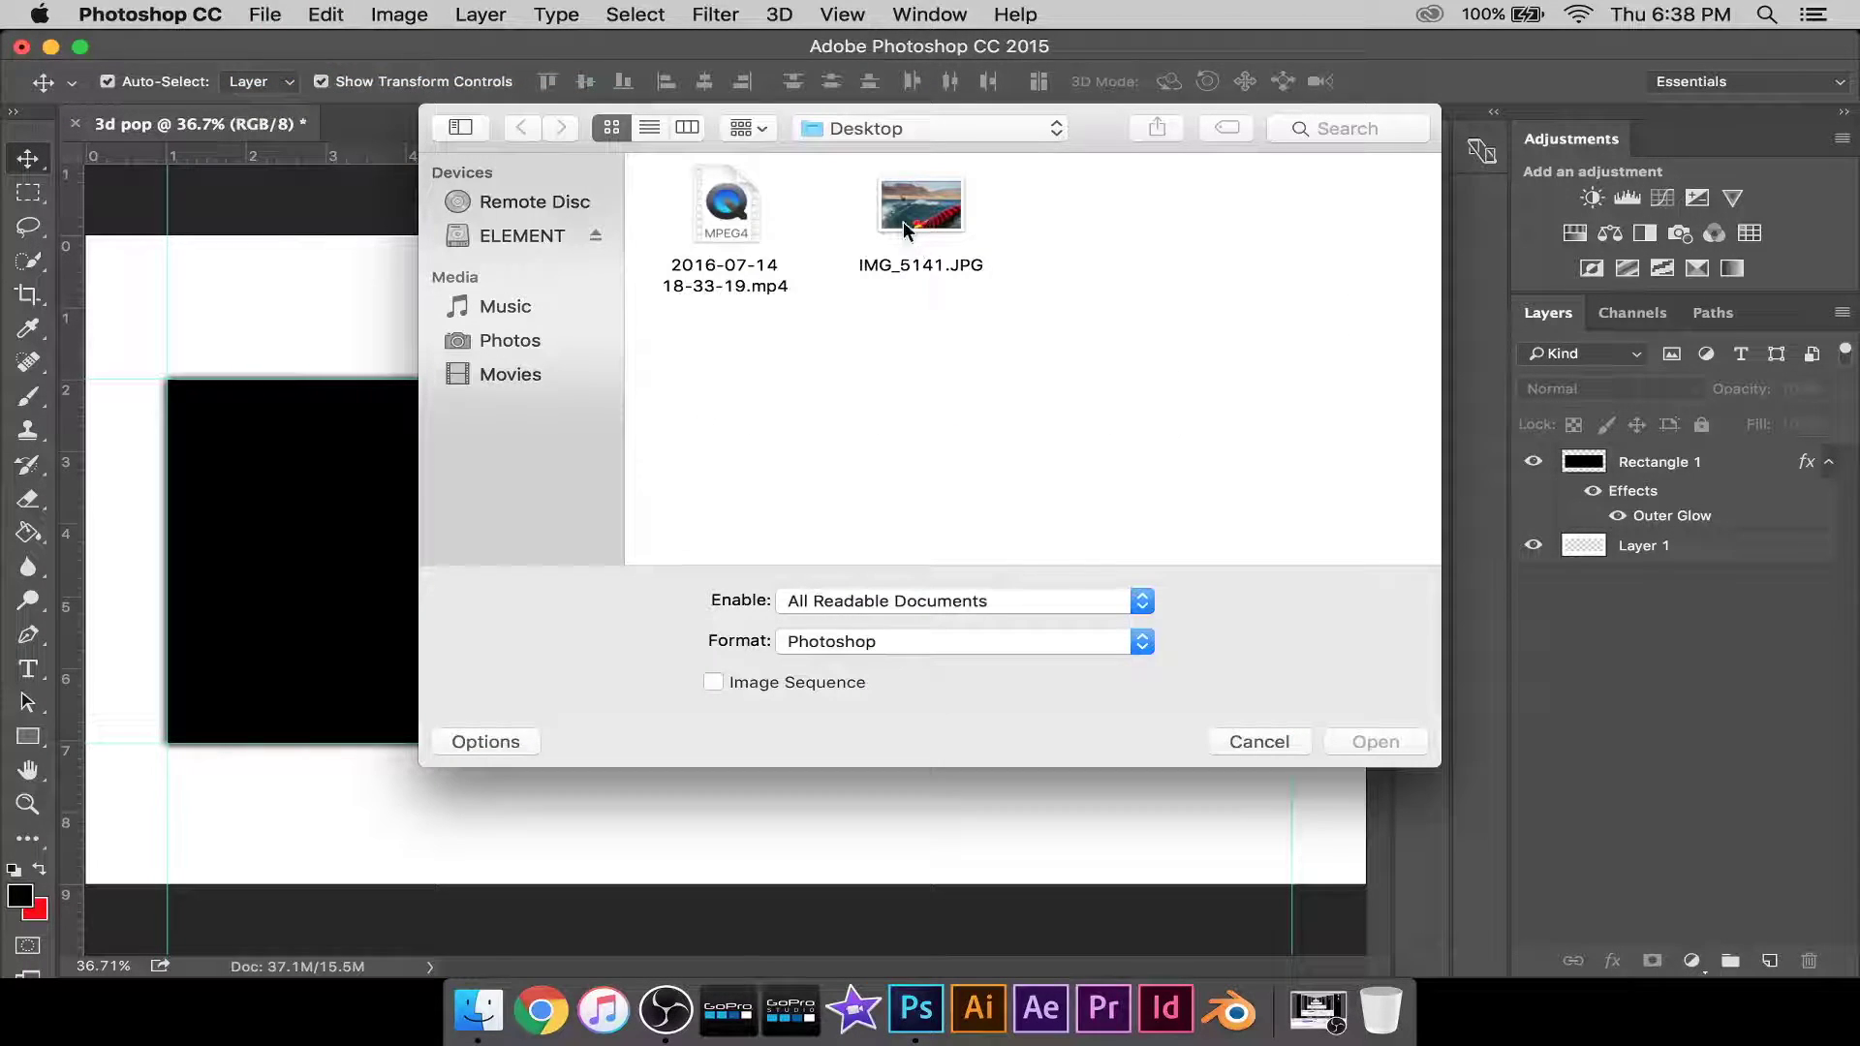
{"action": "left_click", "coordinate": [925, 218]}
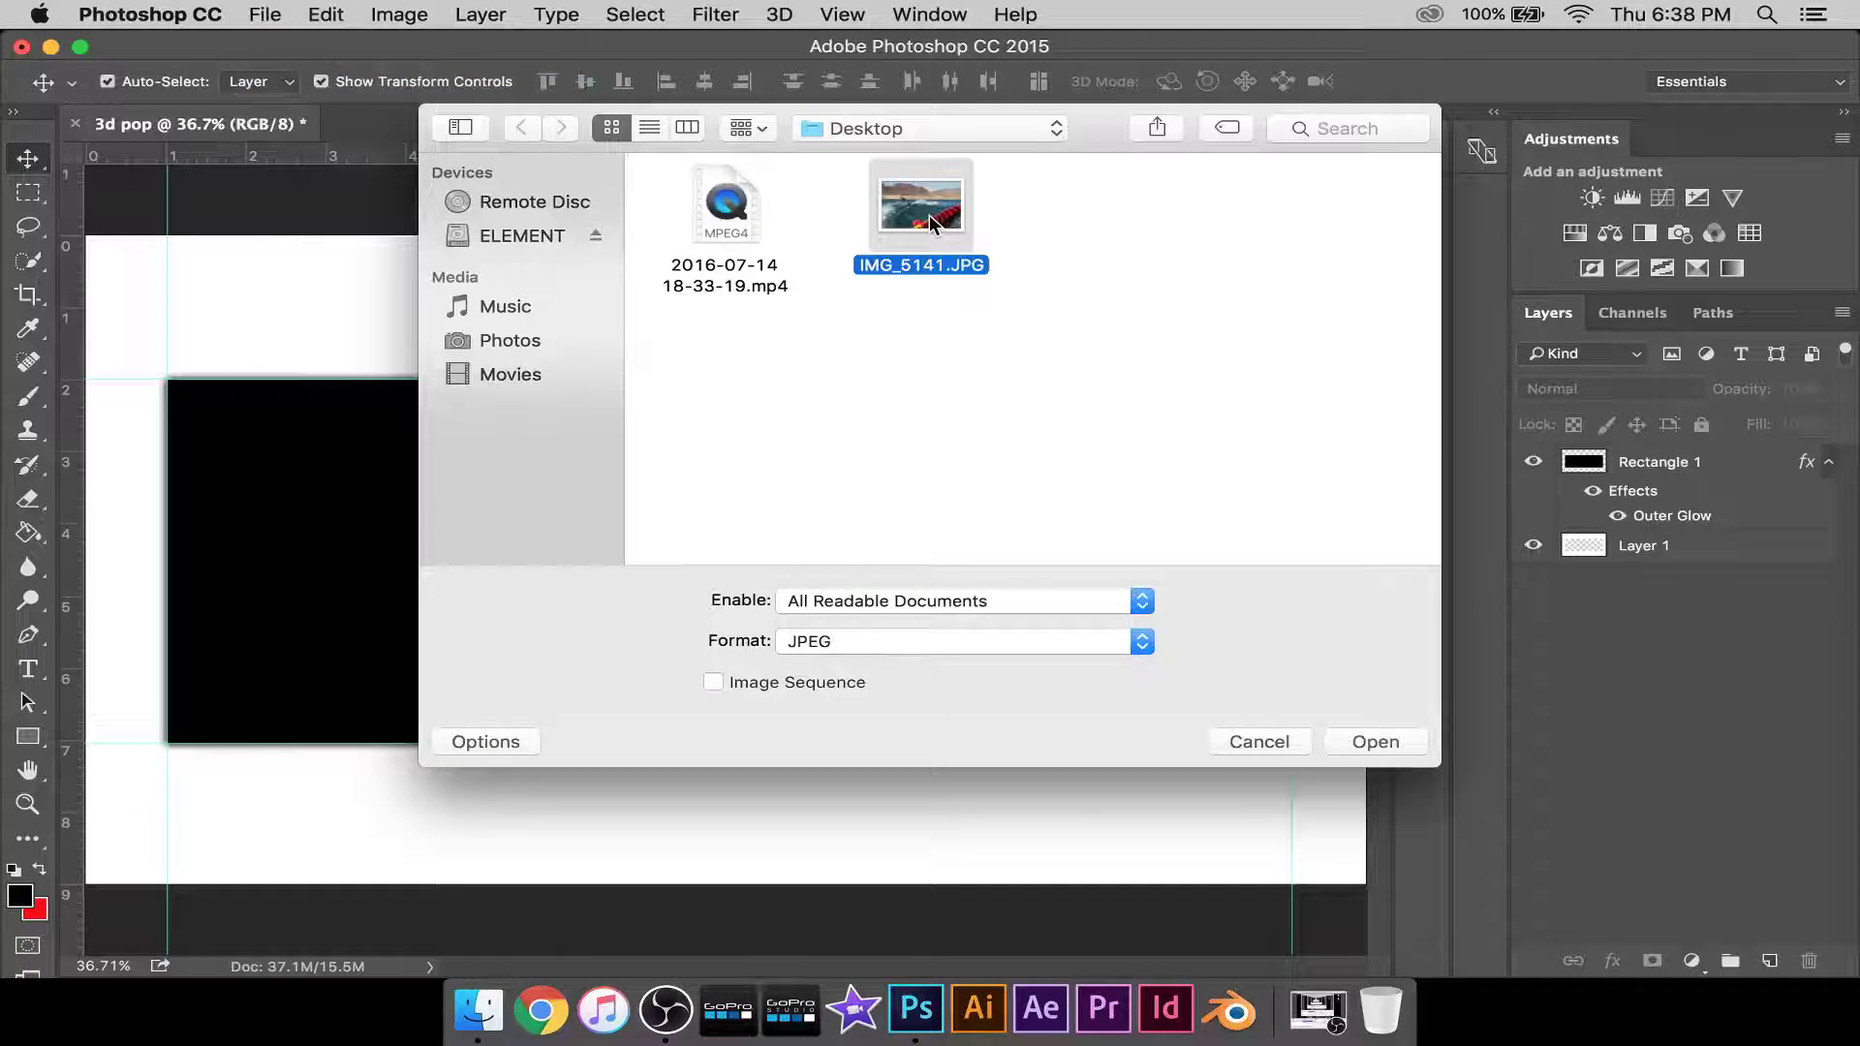
{"action": "left_click", "coordinate": [1347, 742]}
{"action": "left_click", "coordinate": [1095, 378]}
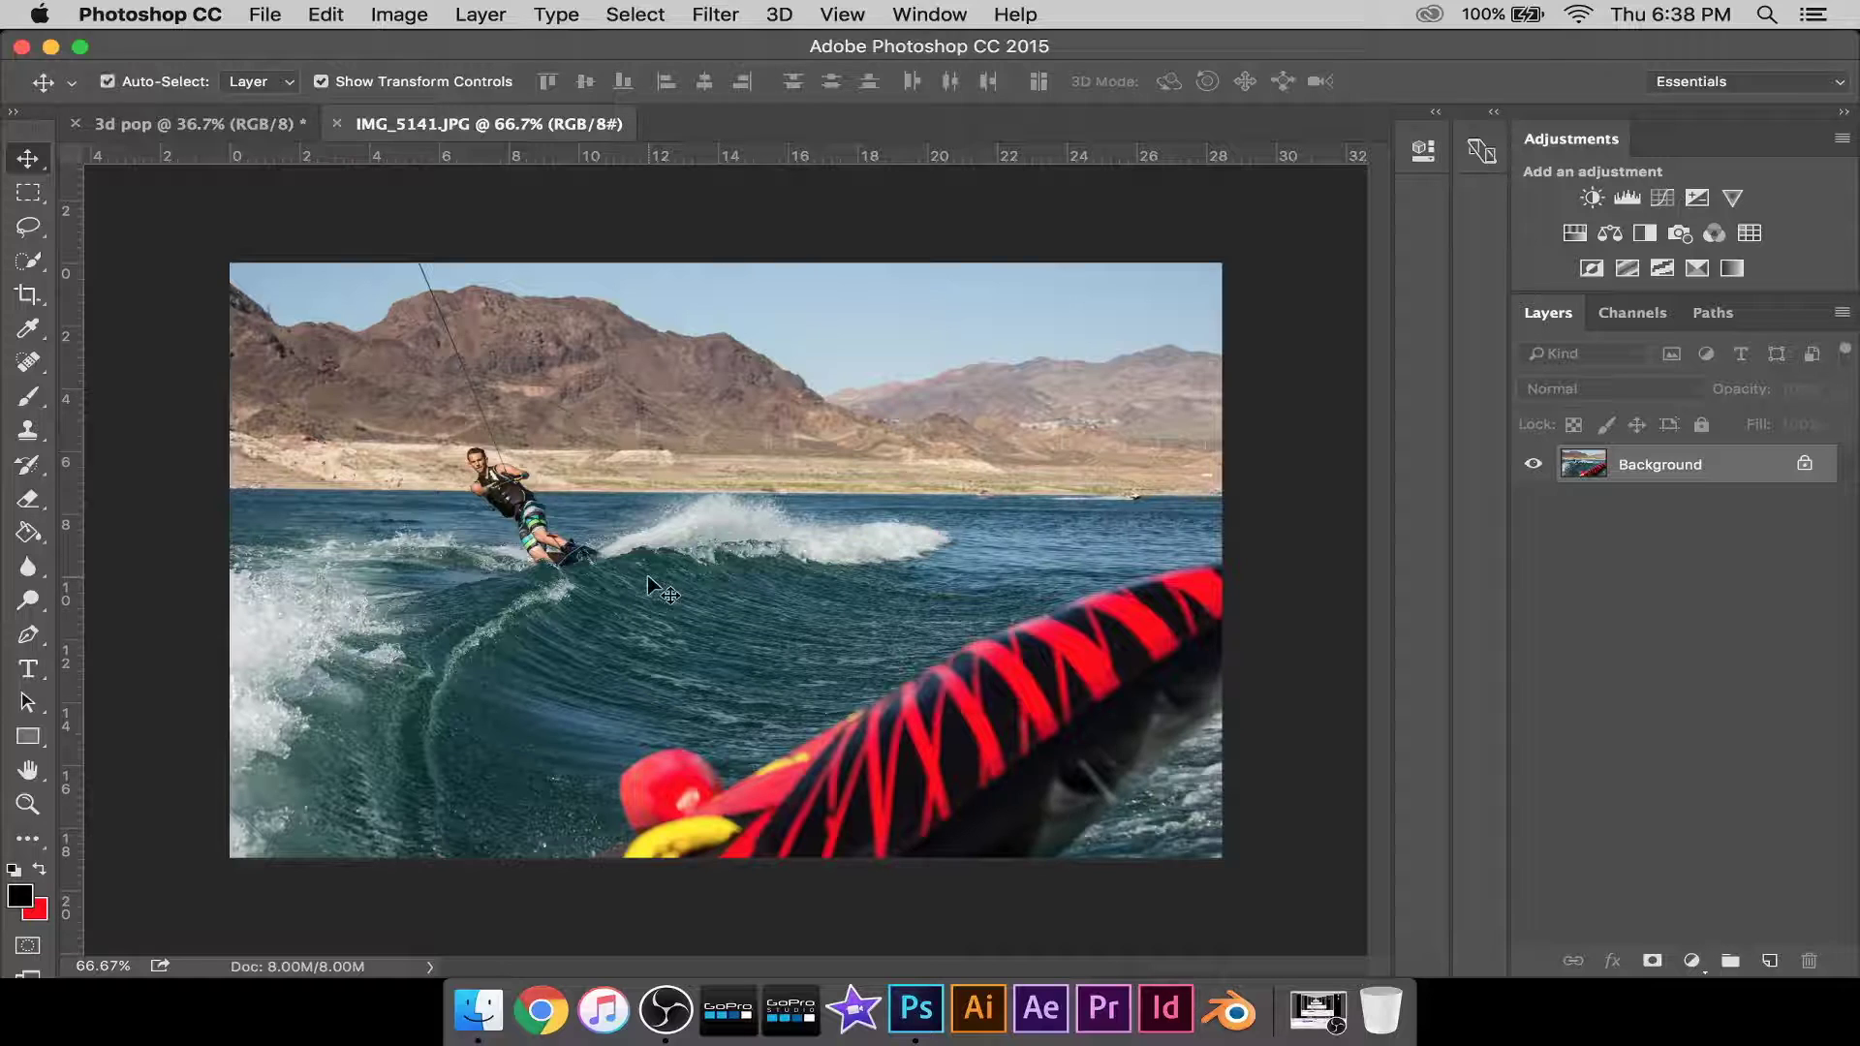
Duplicate the photo's Background layer and move the copy into the 3d pop document, over the middle of the black rectangle.
{"action": "key", "text": "super+j"}
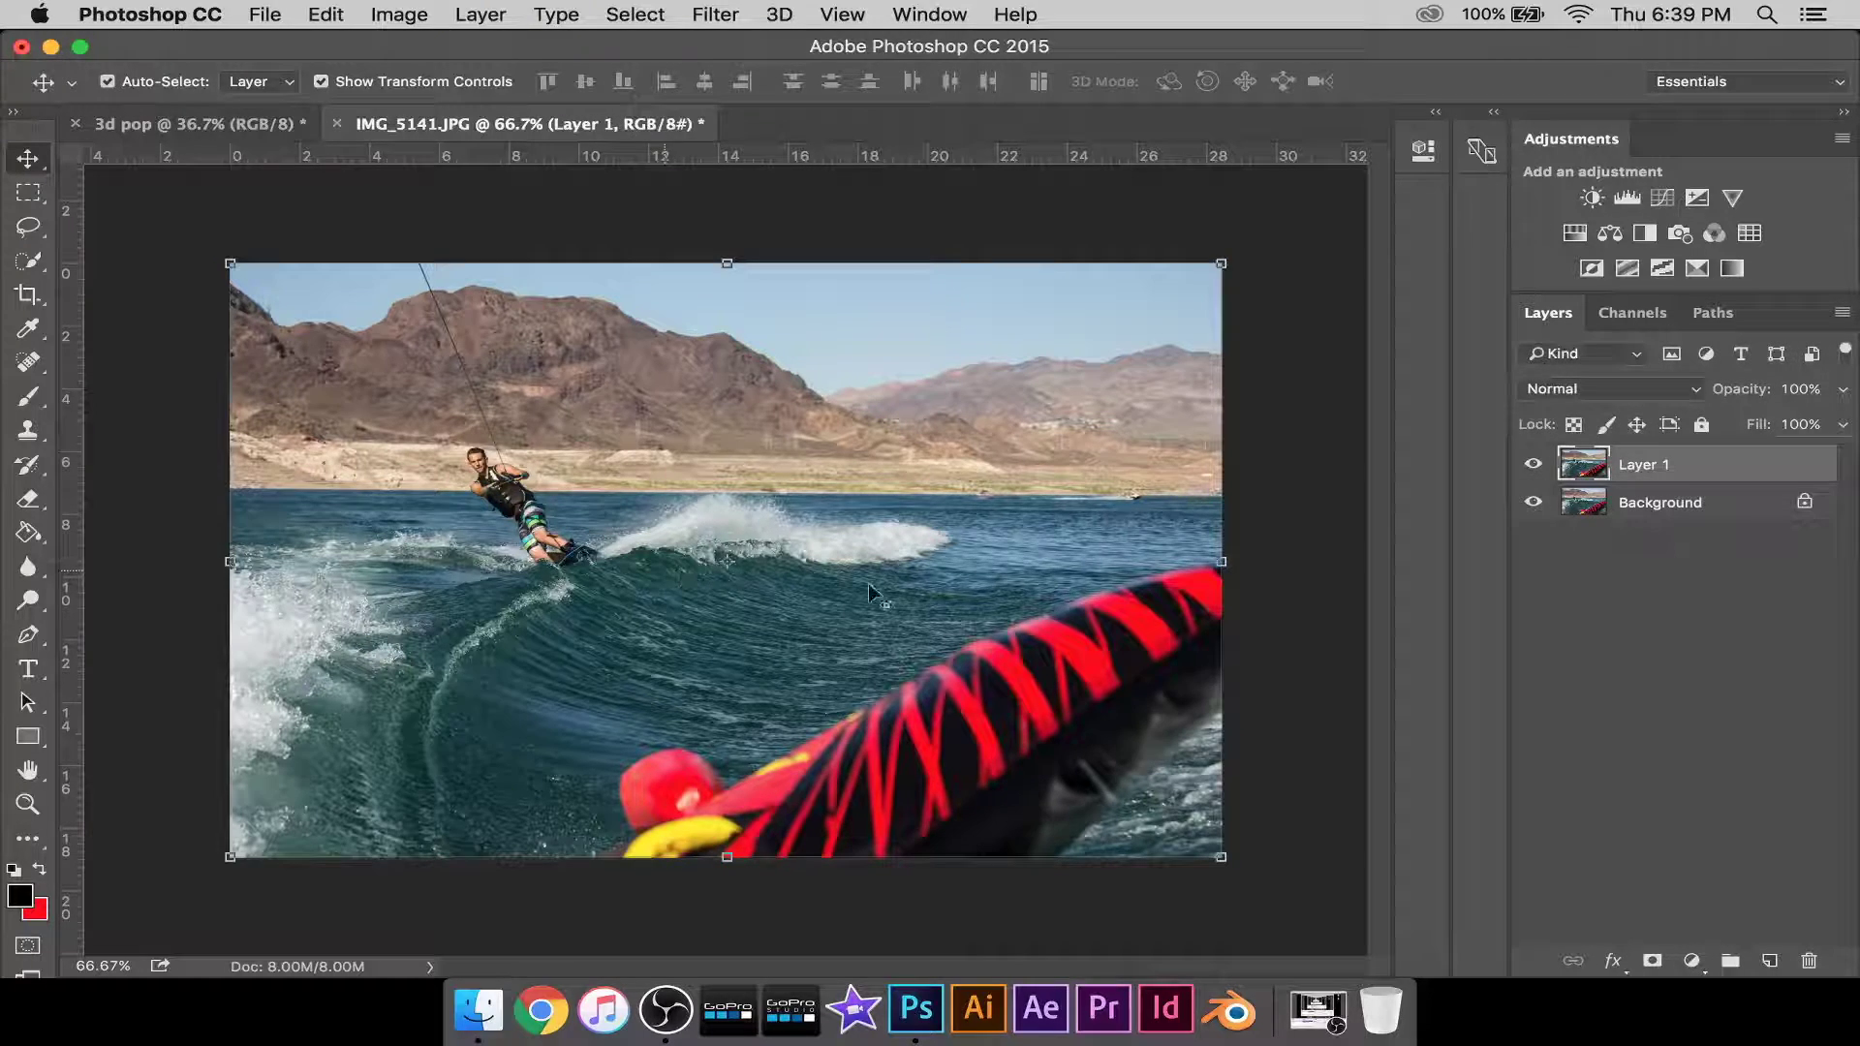
{"action": "left_click", "coordinate": [1647, 502]}
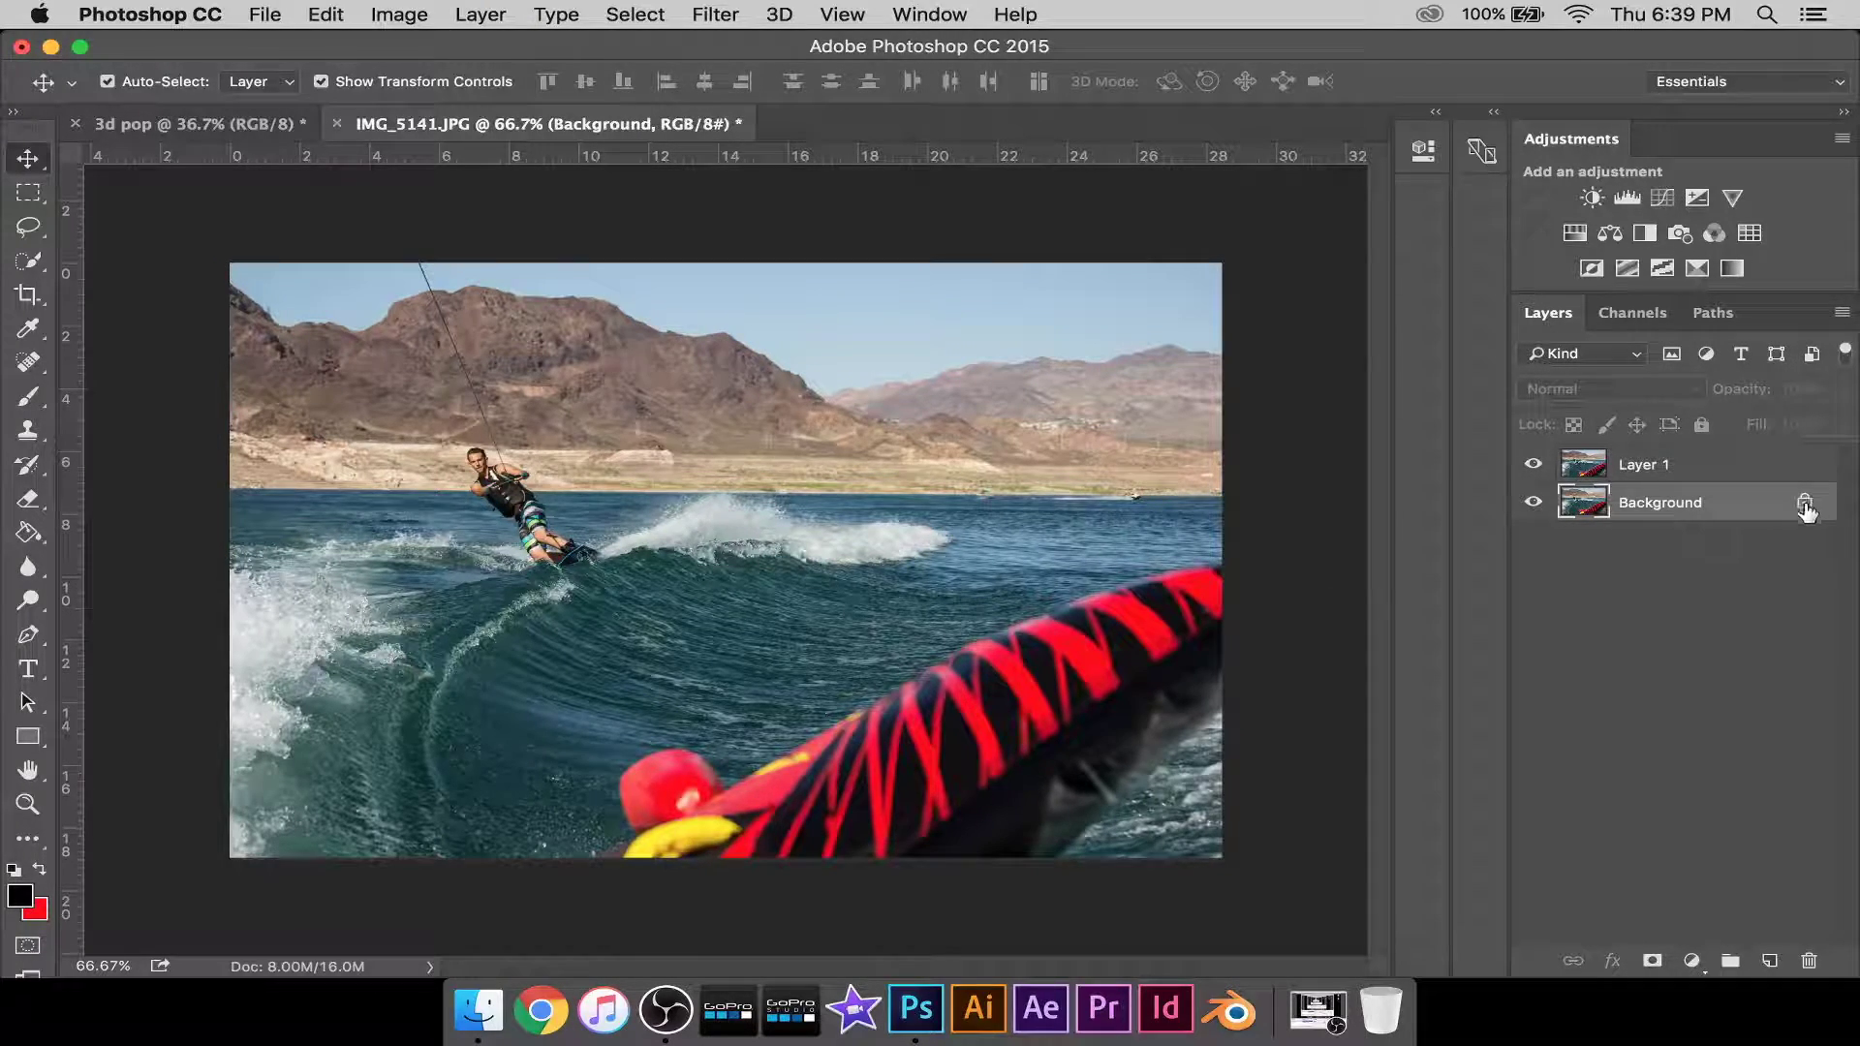
{"action": "left_click", "coordinate": [1663, 457]}
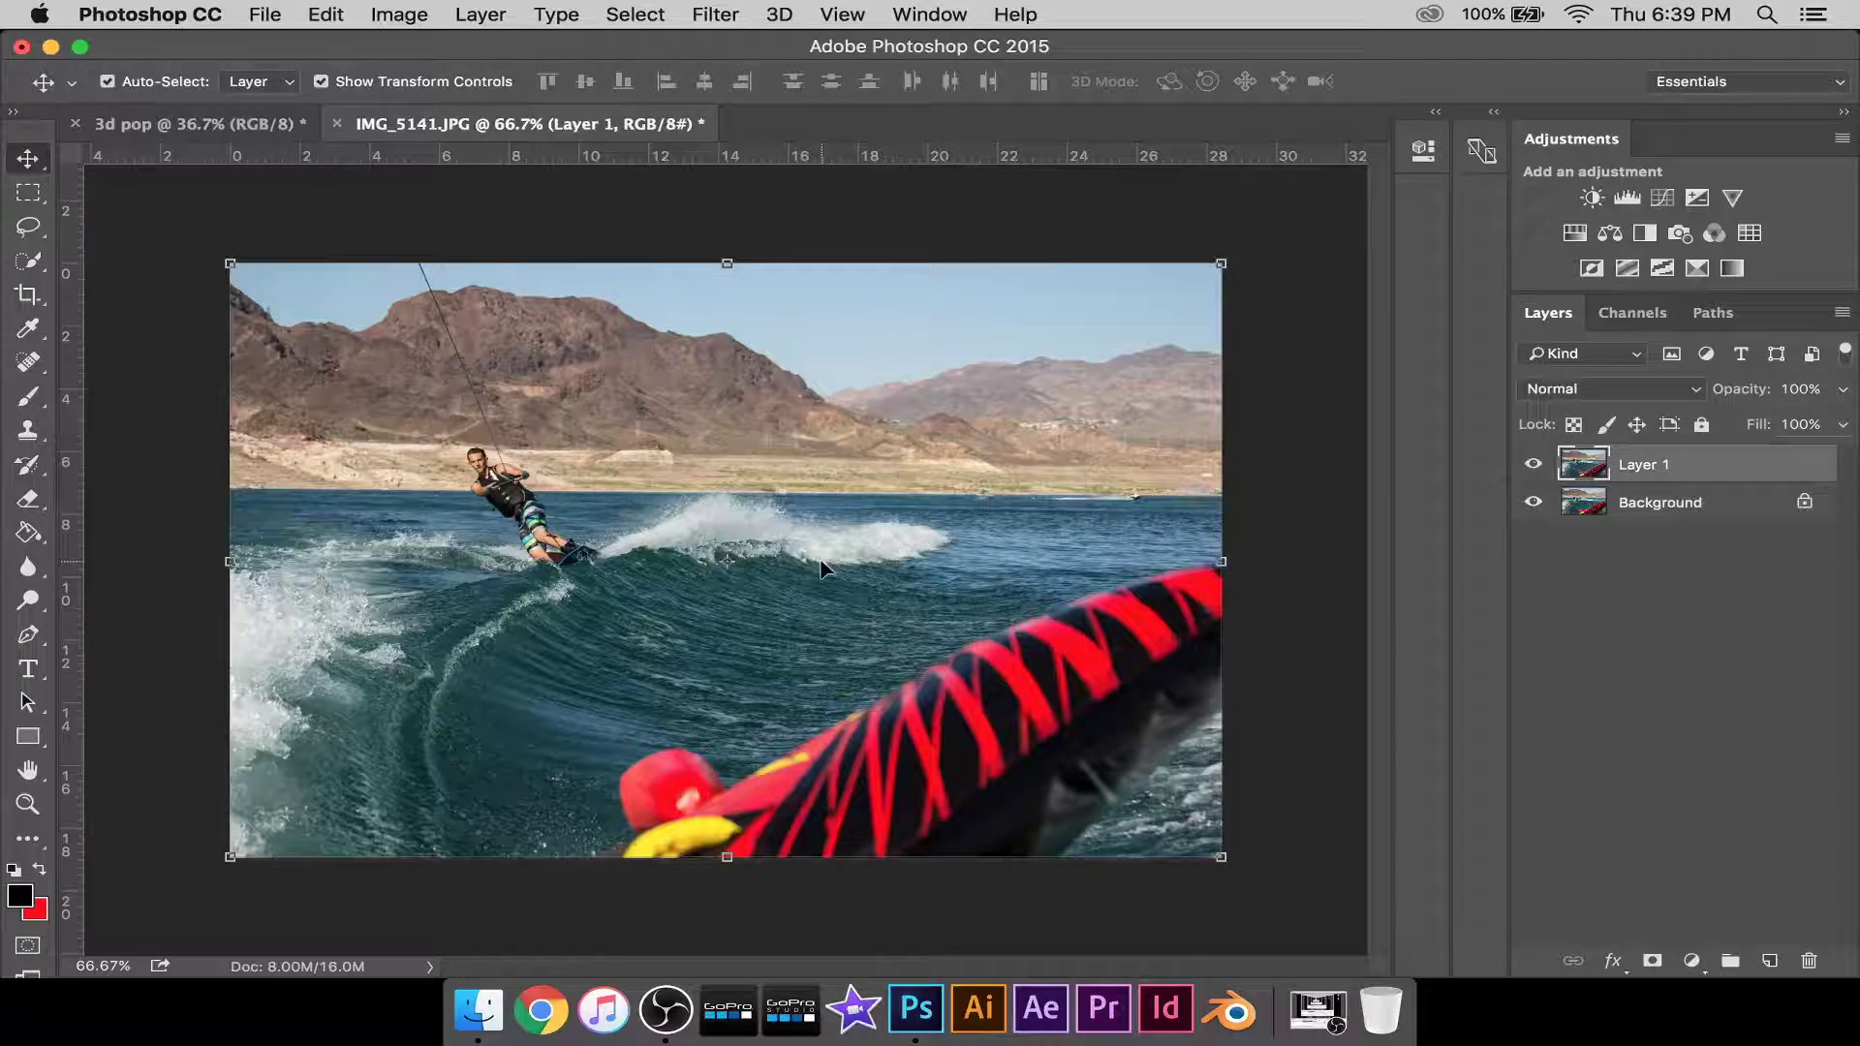
{"action": "left_click_drag", "start_coordinate": [817, 465], "coordinate": [865, 591]}
{"action": "left_click_drag", "start_coordinate": [76, 500], "coordinate": [727, 489]}
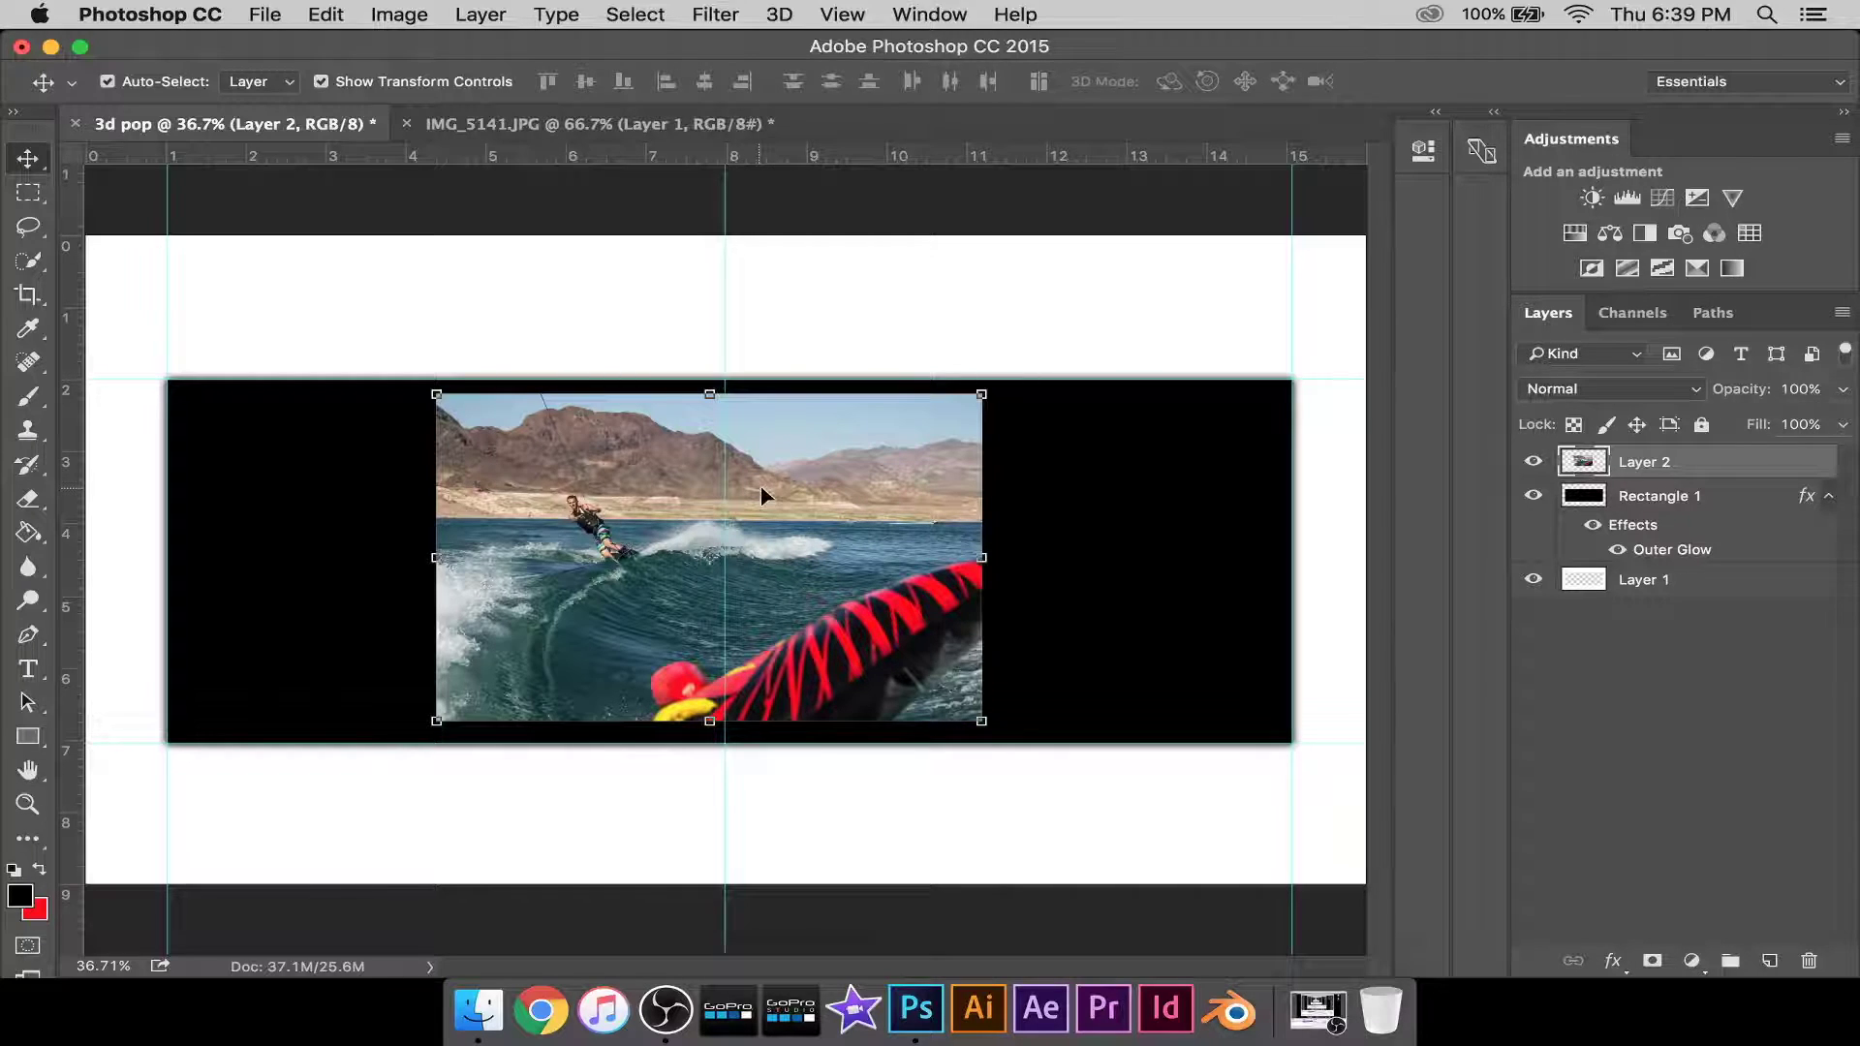
{"action": "left_click", "coordinate": [1259, 424]}
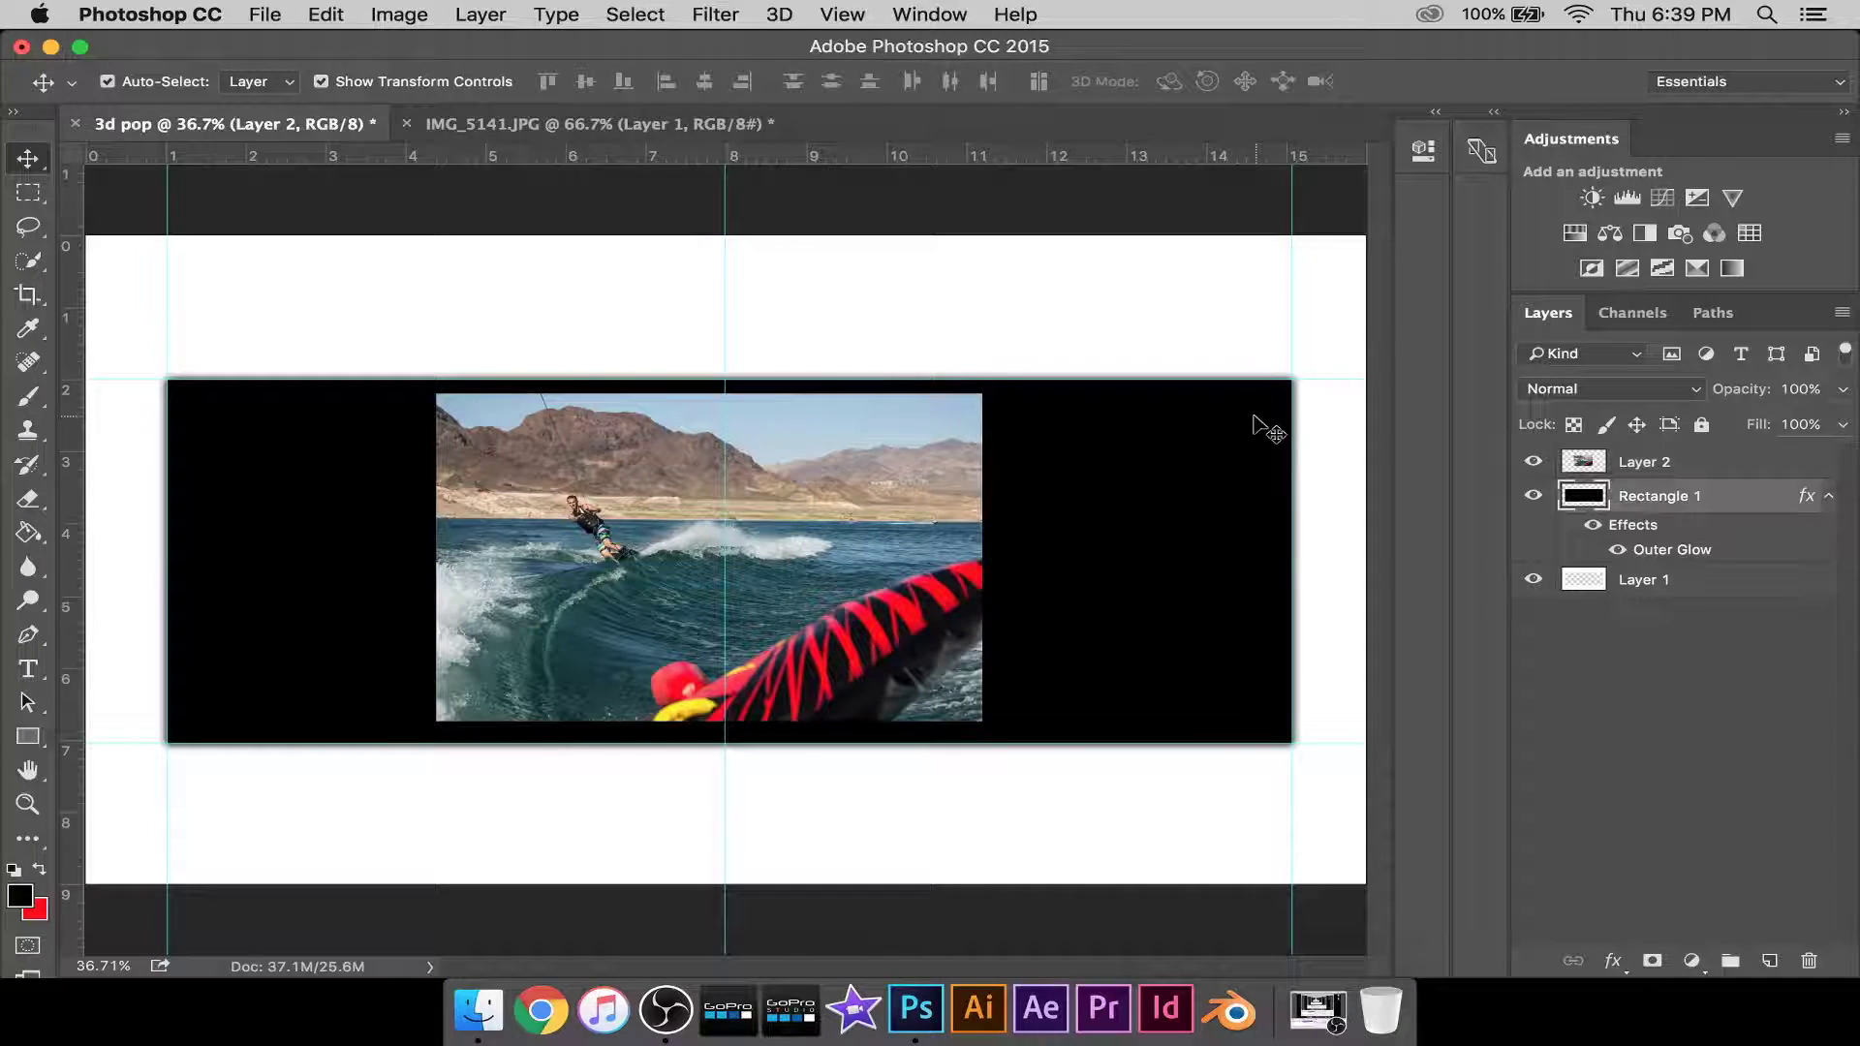
{"action": "left_click_drag", "start_coordinate": [722, 309], "coordinate": [132, 374]}
{"action": "left_click", "coordinate": [582, 311]}
Scale the photo layer proportionally about its center to about 218%, so it extends beyond all sides of the black rectangle.
{"action": "left_click", "coordinate": [680, 444]}
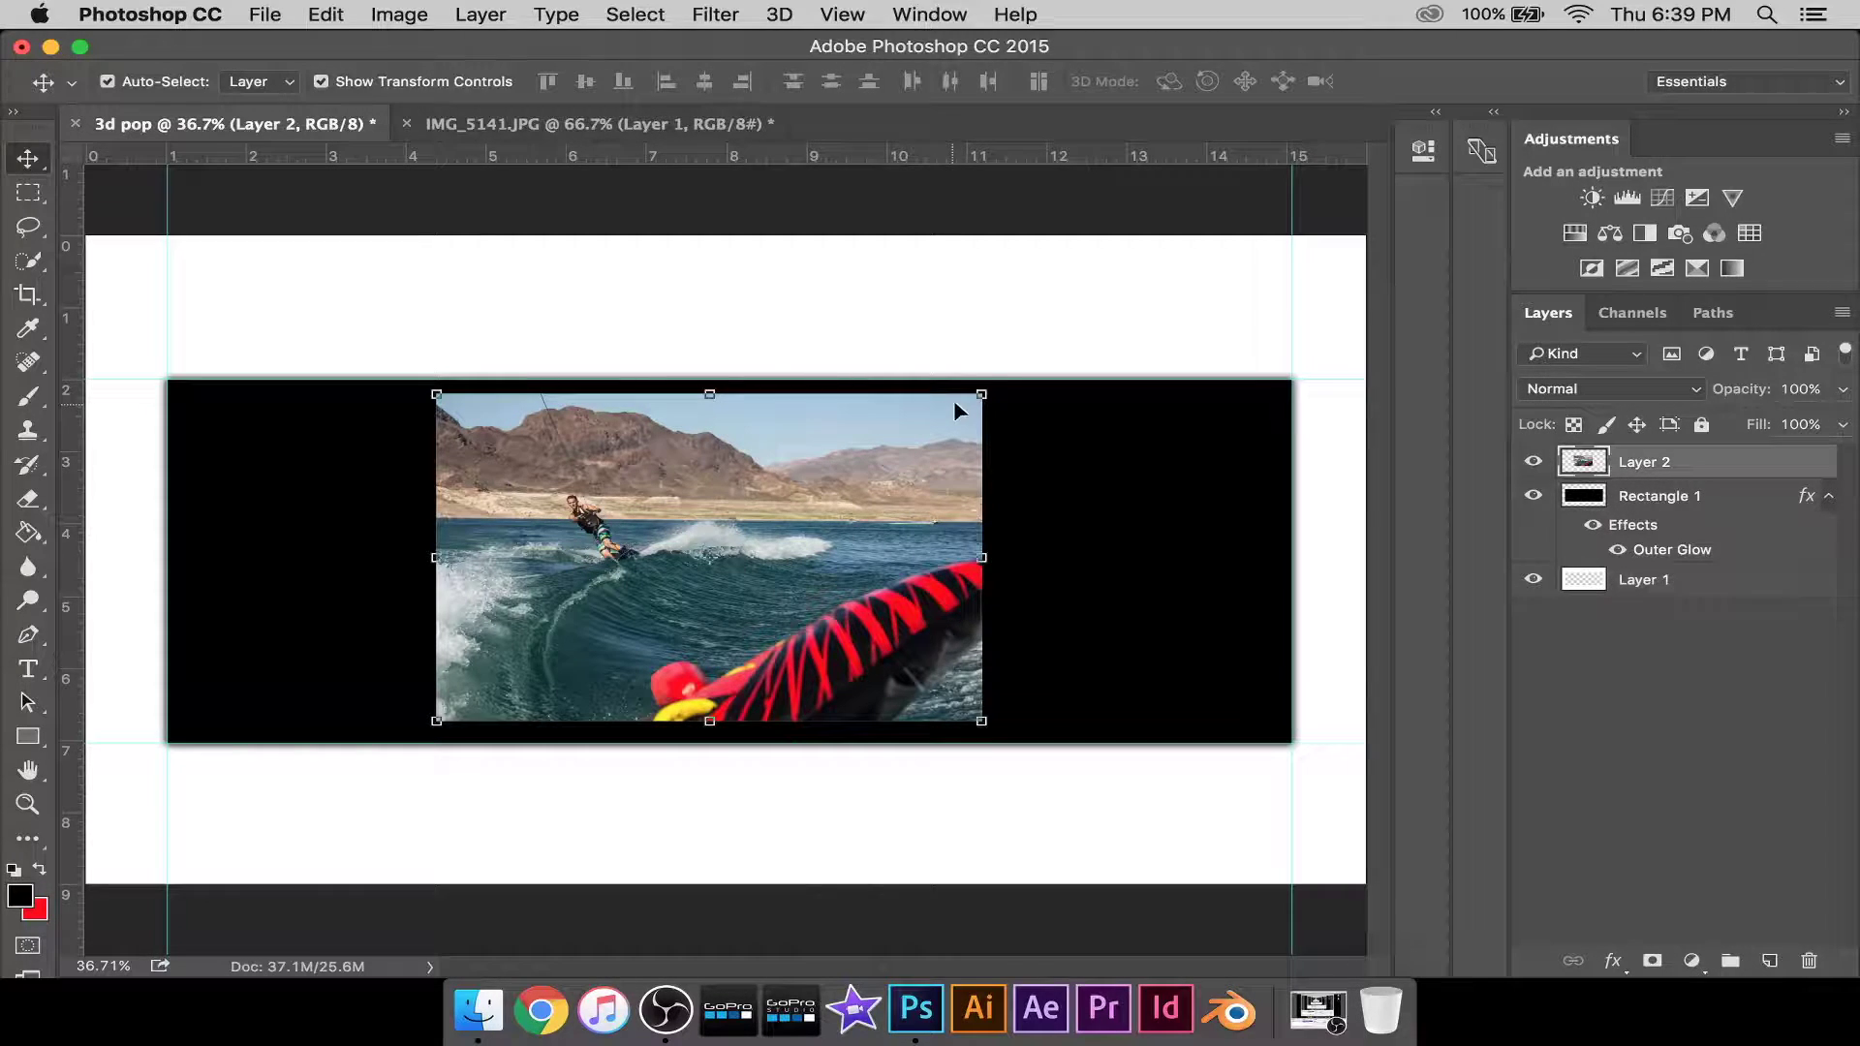
{"action": "key", "text": "super+t"}
{"action": "left_click_drag", "start_coordinate": [982, 395], "coordinate": [1292, 243]}
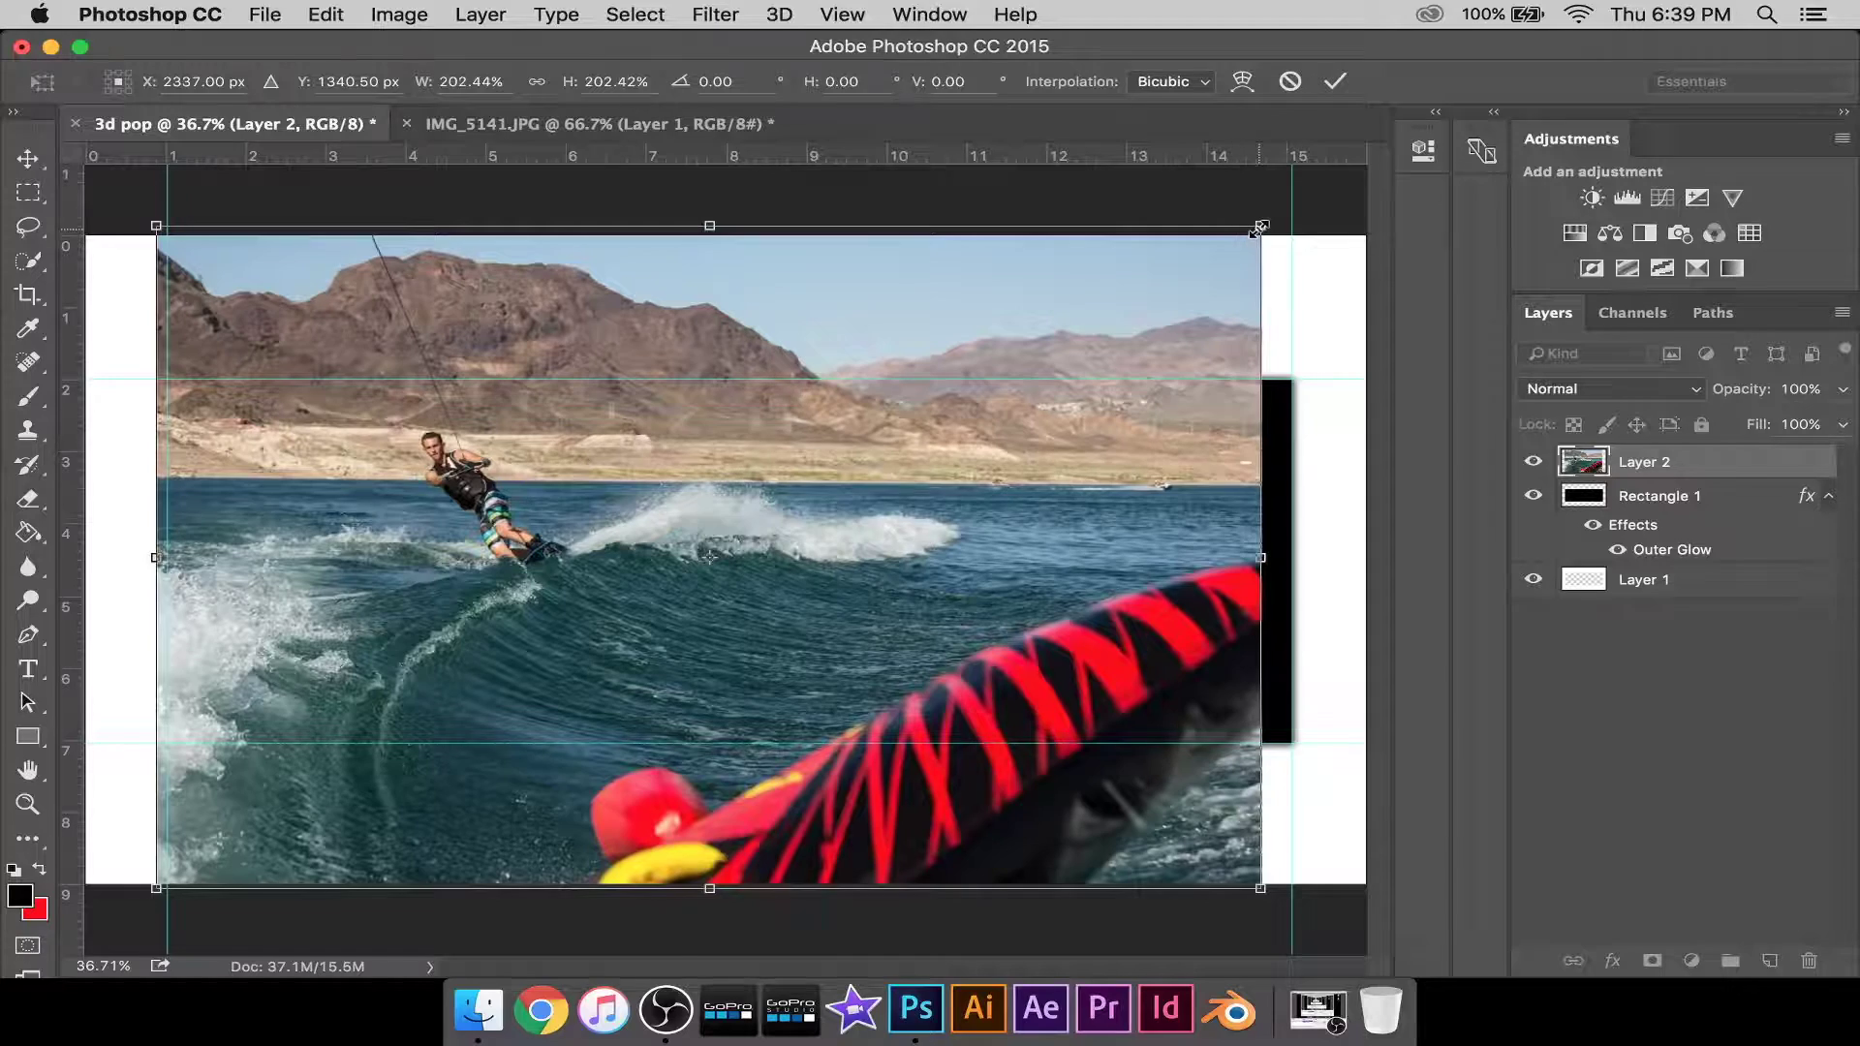
{"action": "left_click_drag", "start_coordinate": [1277, 219], "coordinate": [1304, 201]}
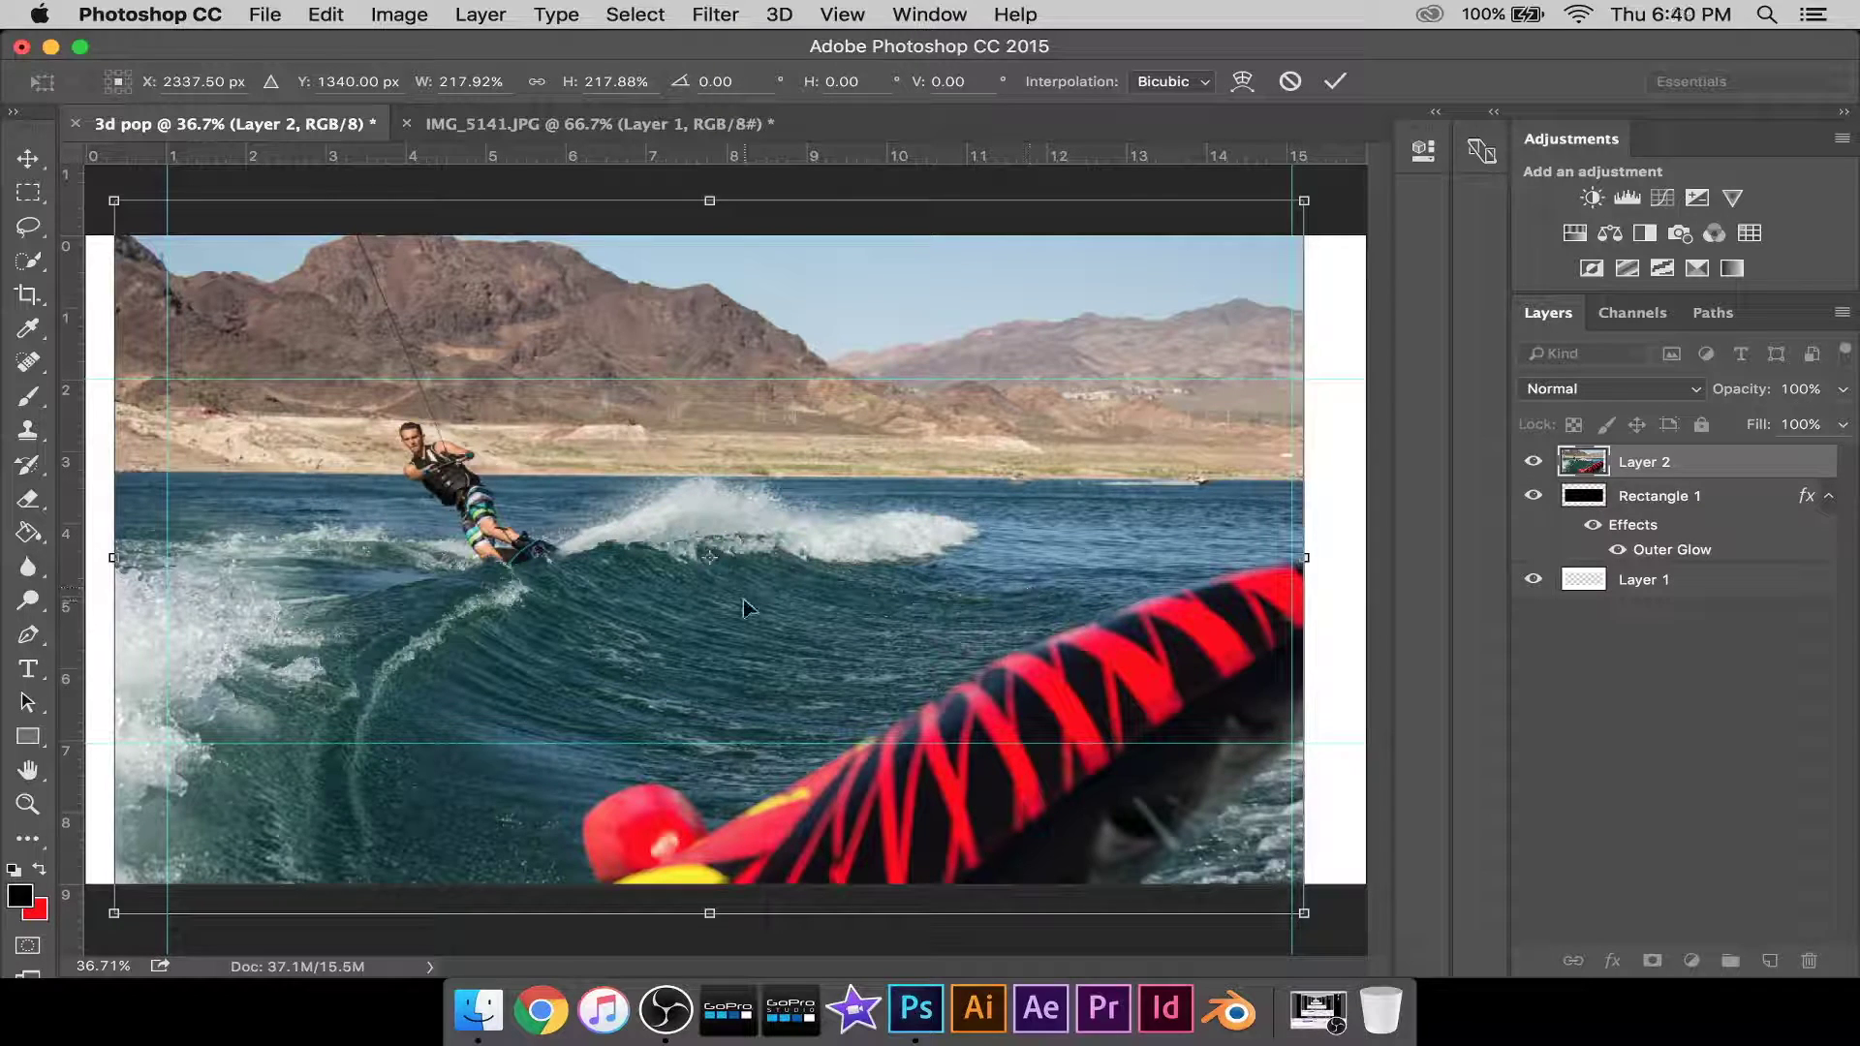
{"action": "key", "text": "Return"}
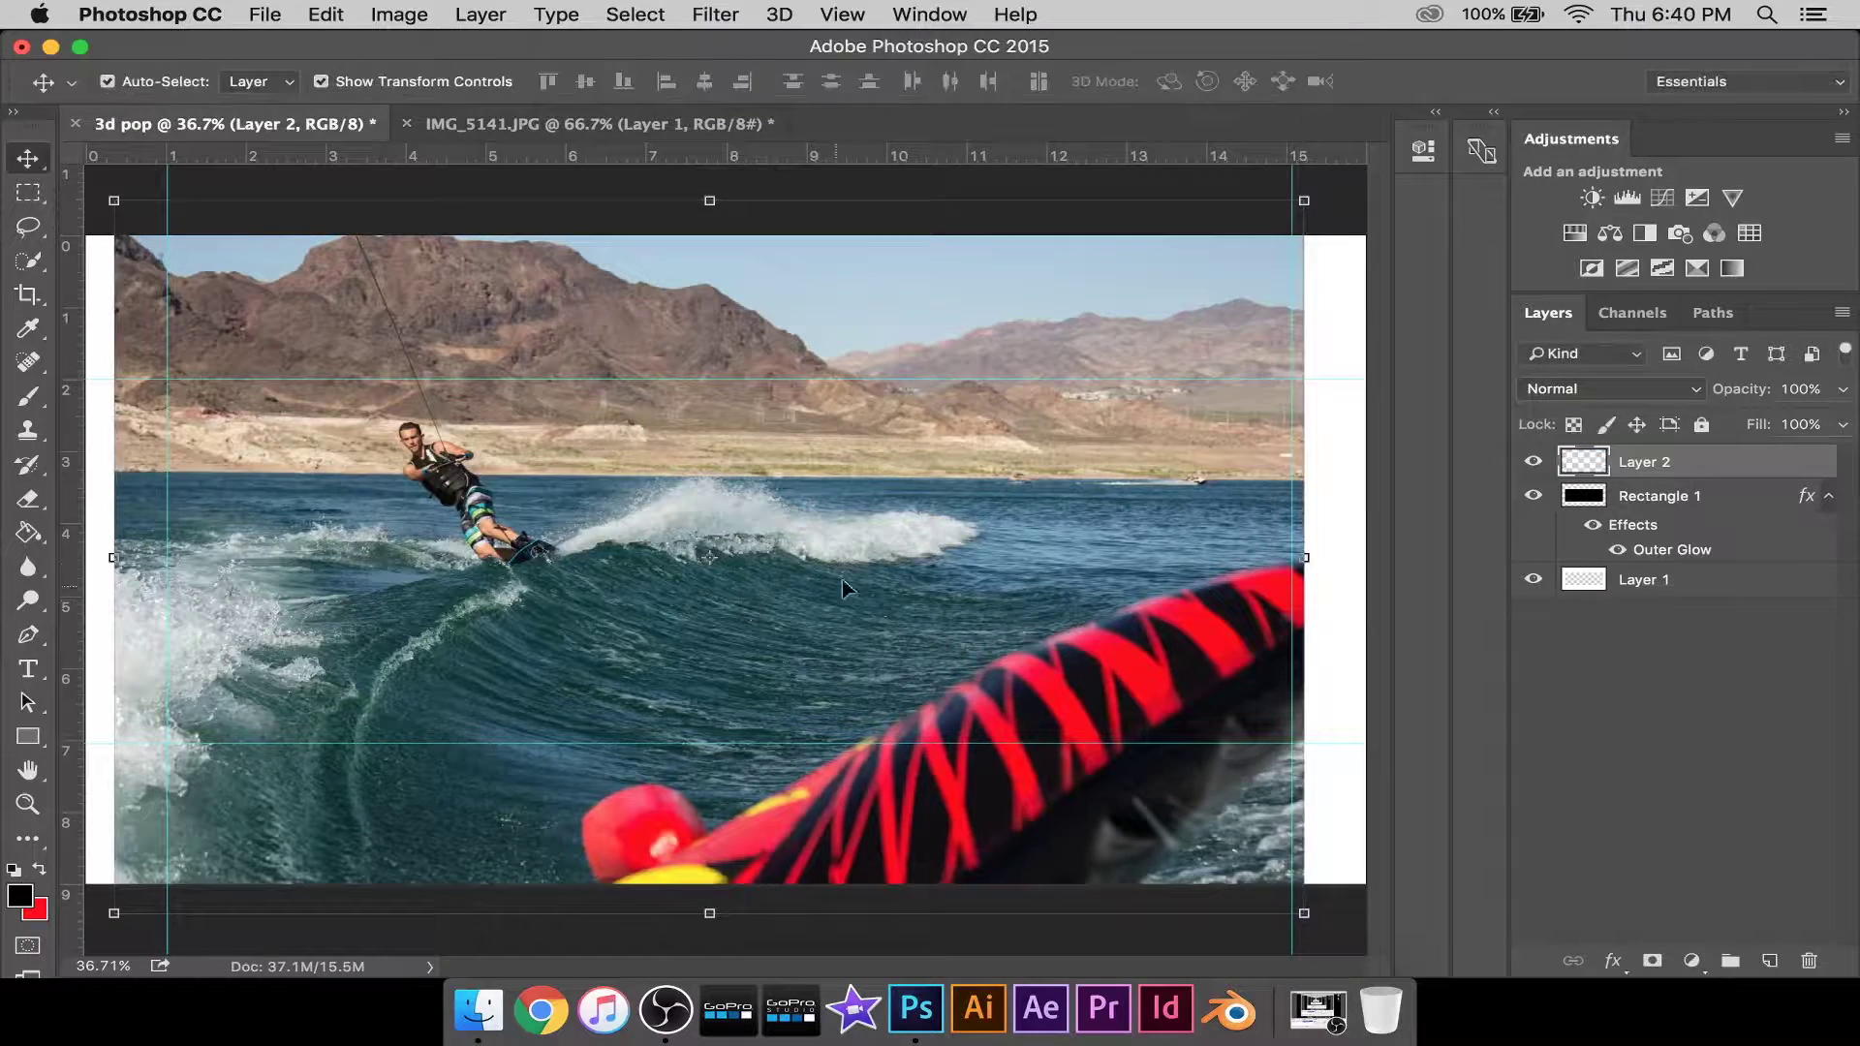
Move the photo layer lower on the canvas and cut away the visible parts of it outside the Rectangle 1 outline.
{"action": "left_click_drag", "start_coordinate": [935, 543], "coordinate": [922, 591]}
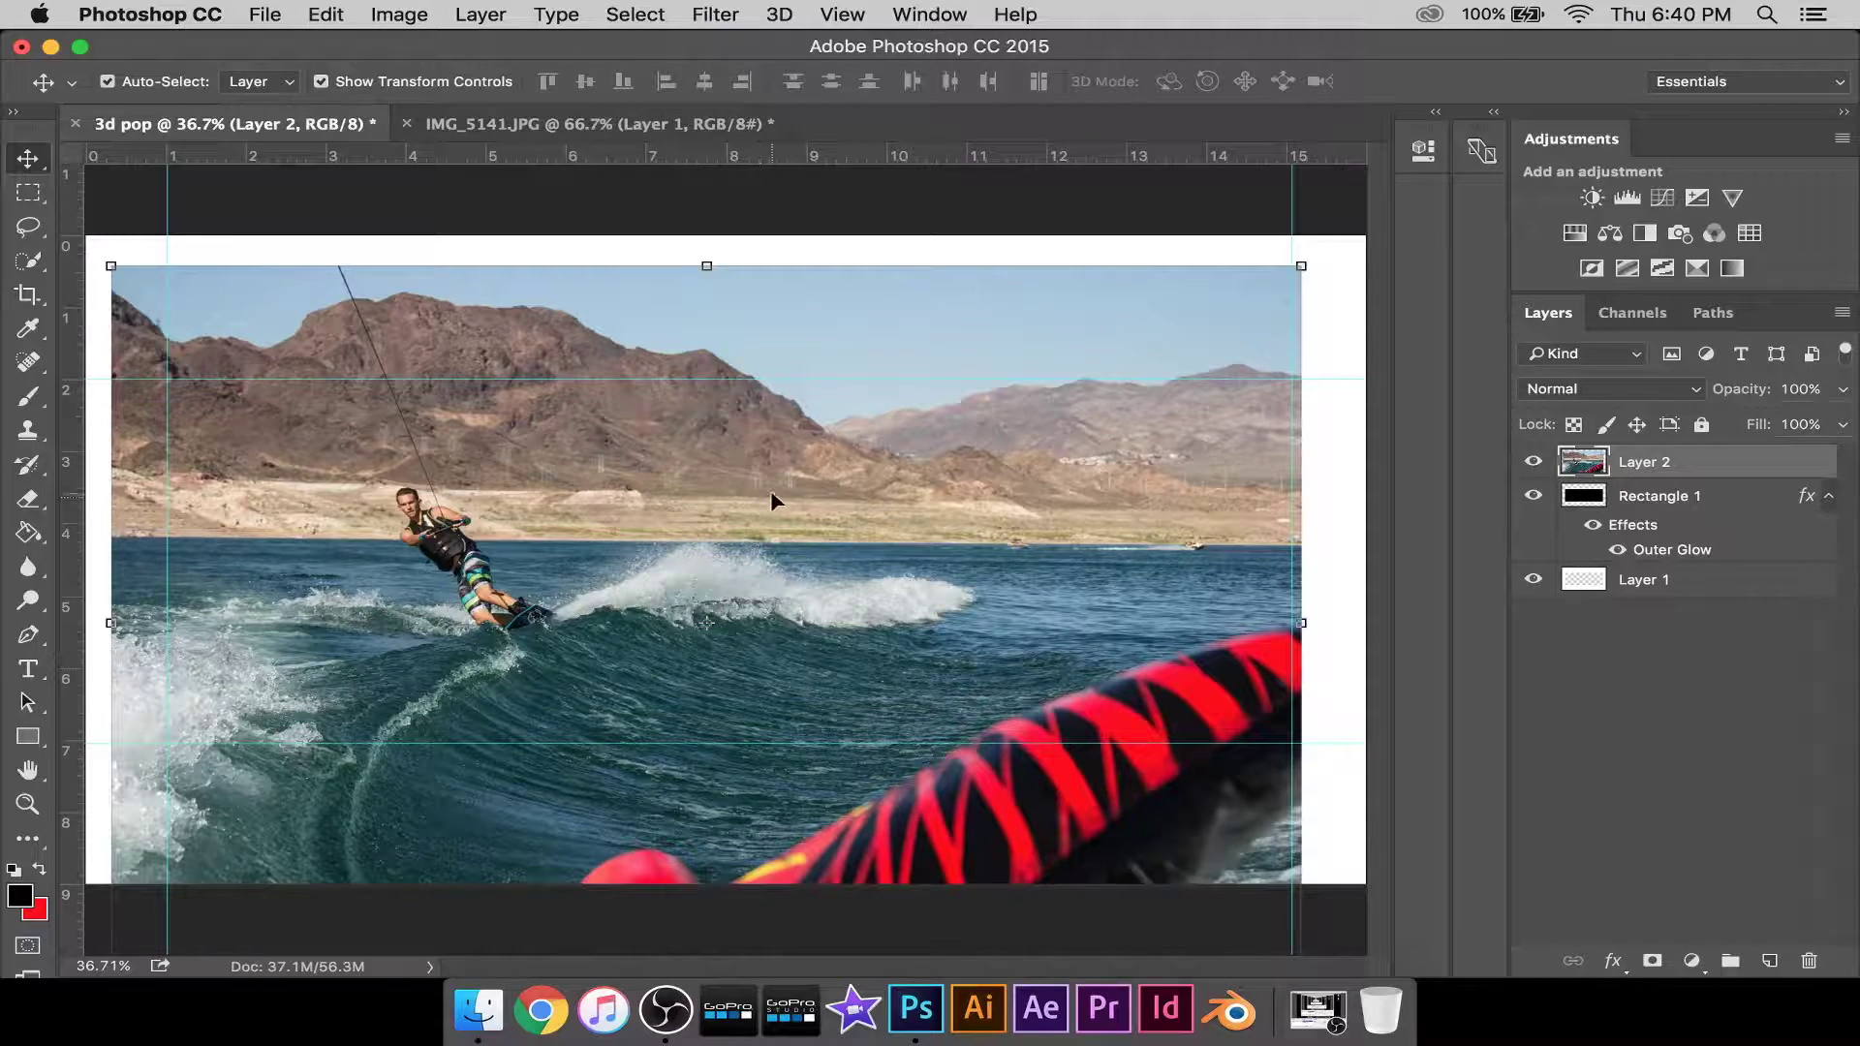
{"action": "left_click", "coordinate": [1622, 497]}
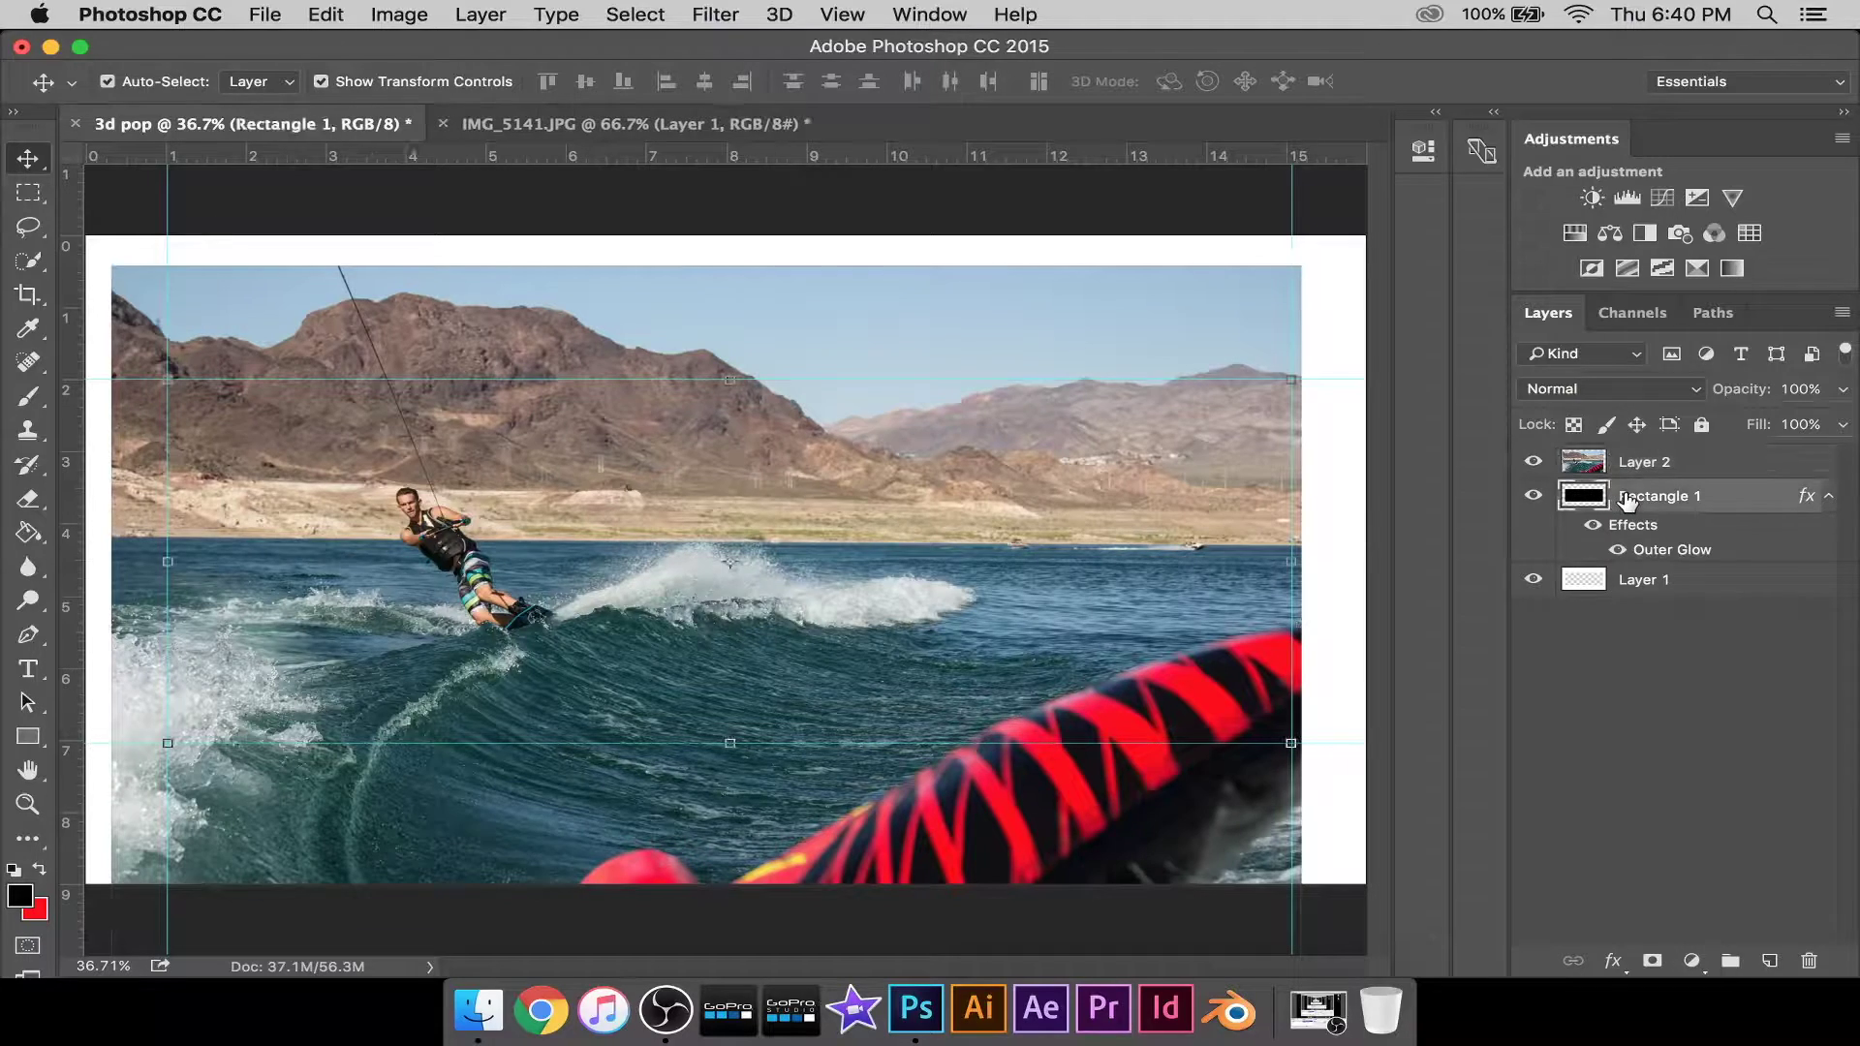
{"action": "left_click_drag", "start_coordinate": [1621, 504], "coordinate": [1585, 501]}
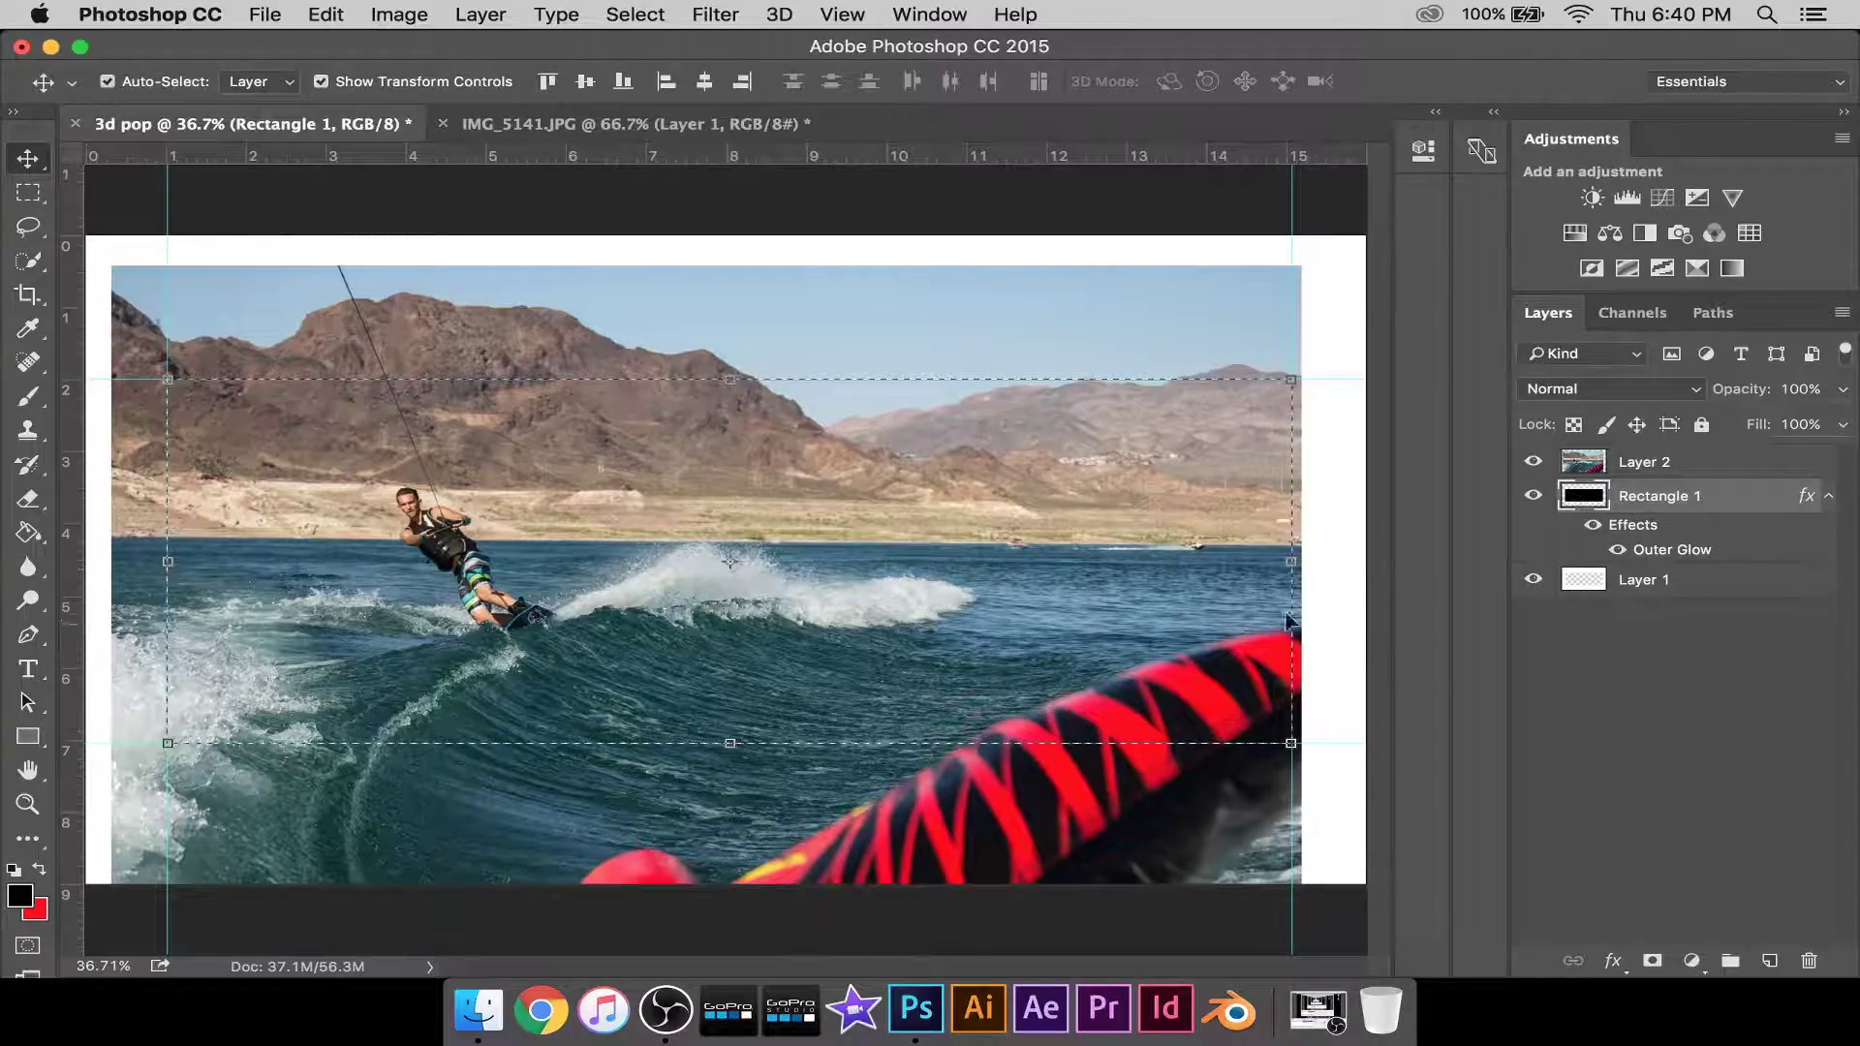
{"action": "left_click", "coordinate": [1650, 467]}
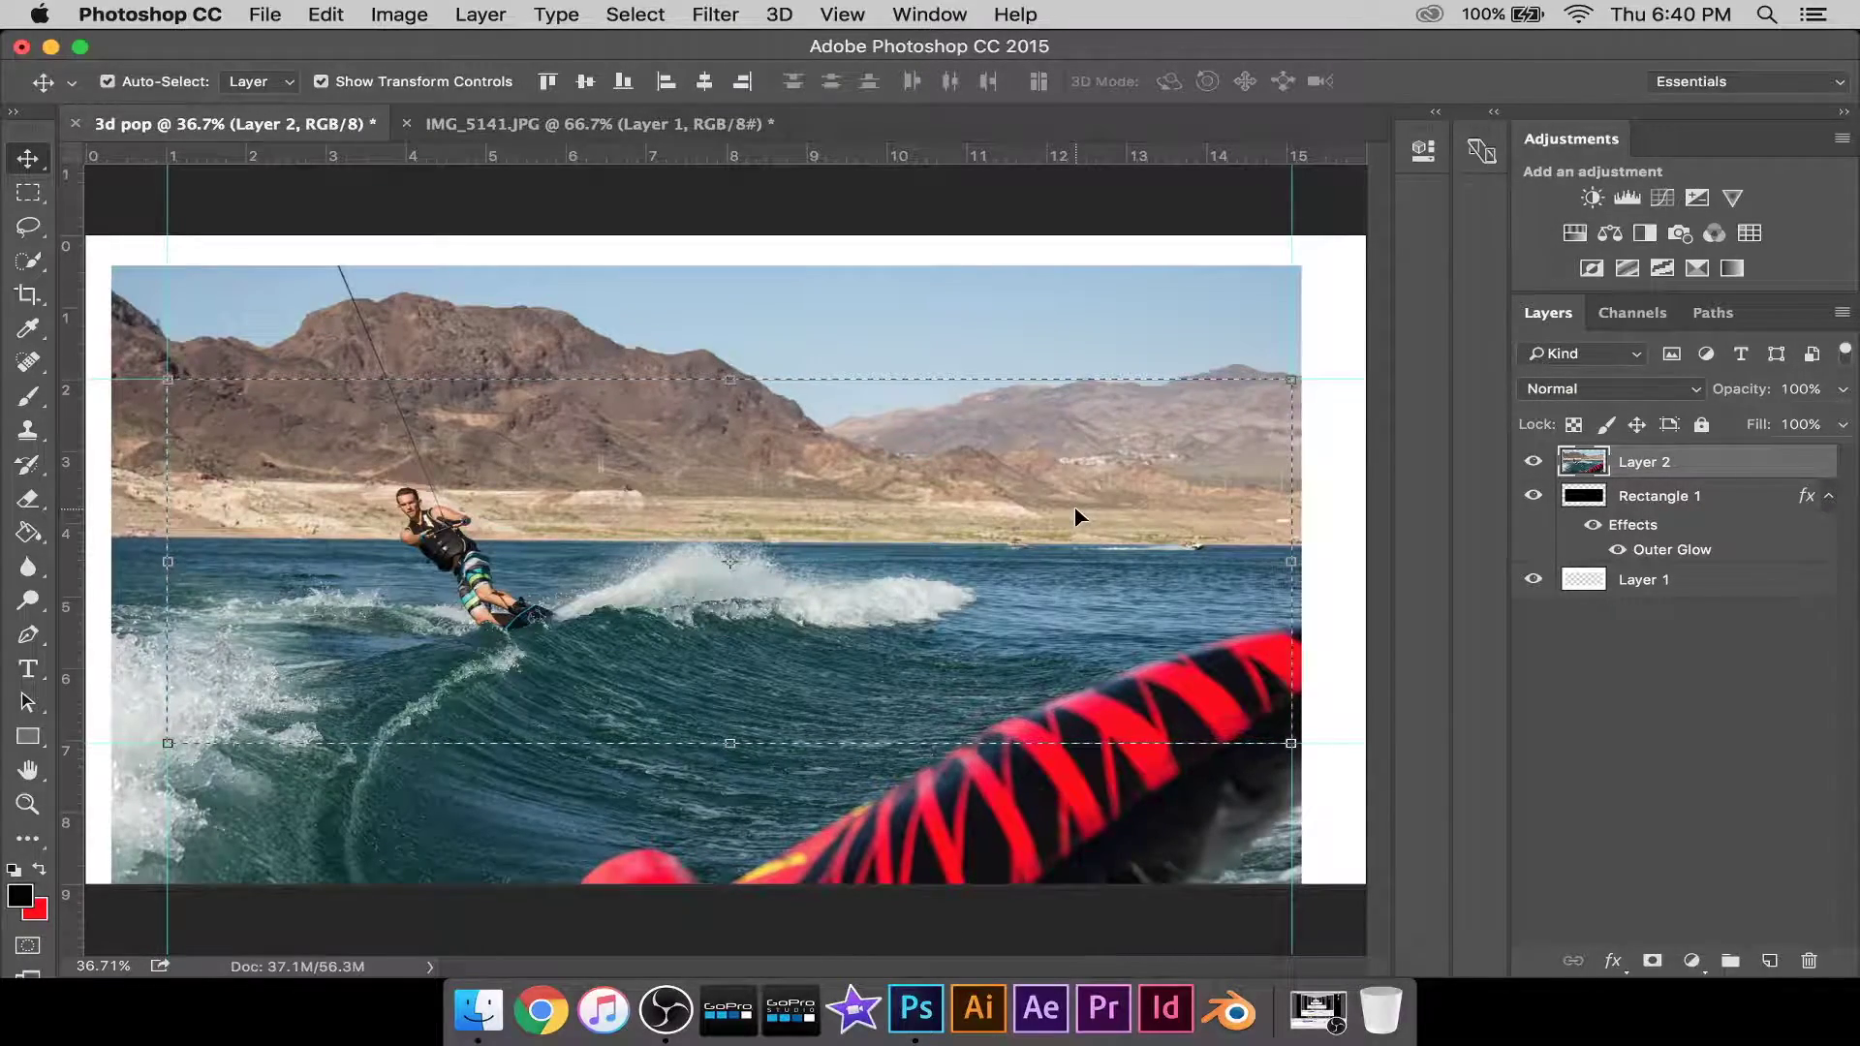
{"action": "key", "text": "super+d"}
{"action": "key", "text": "super+a"}
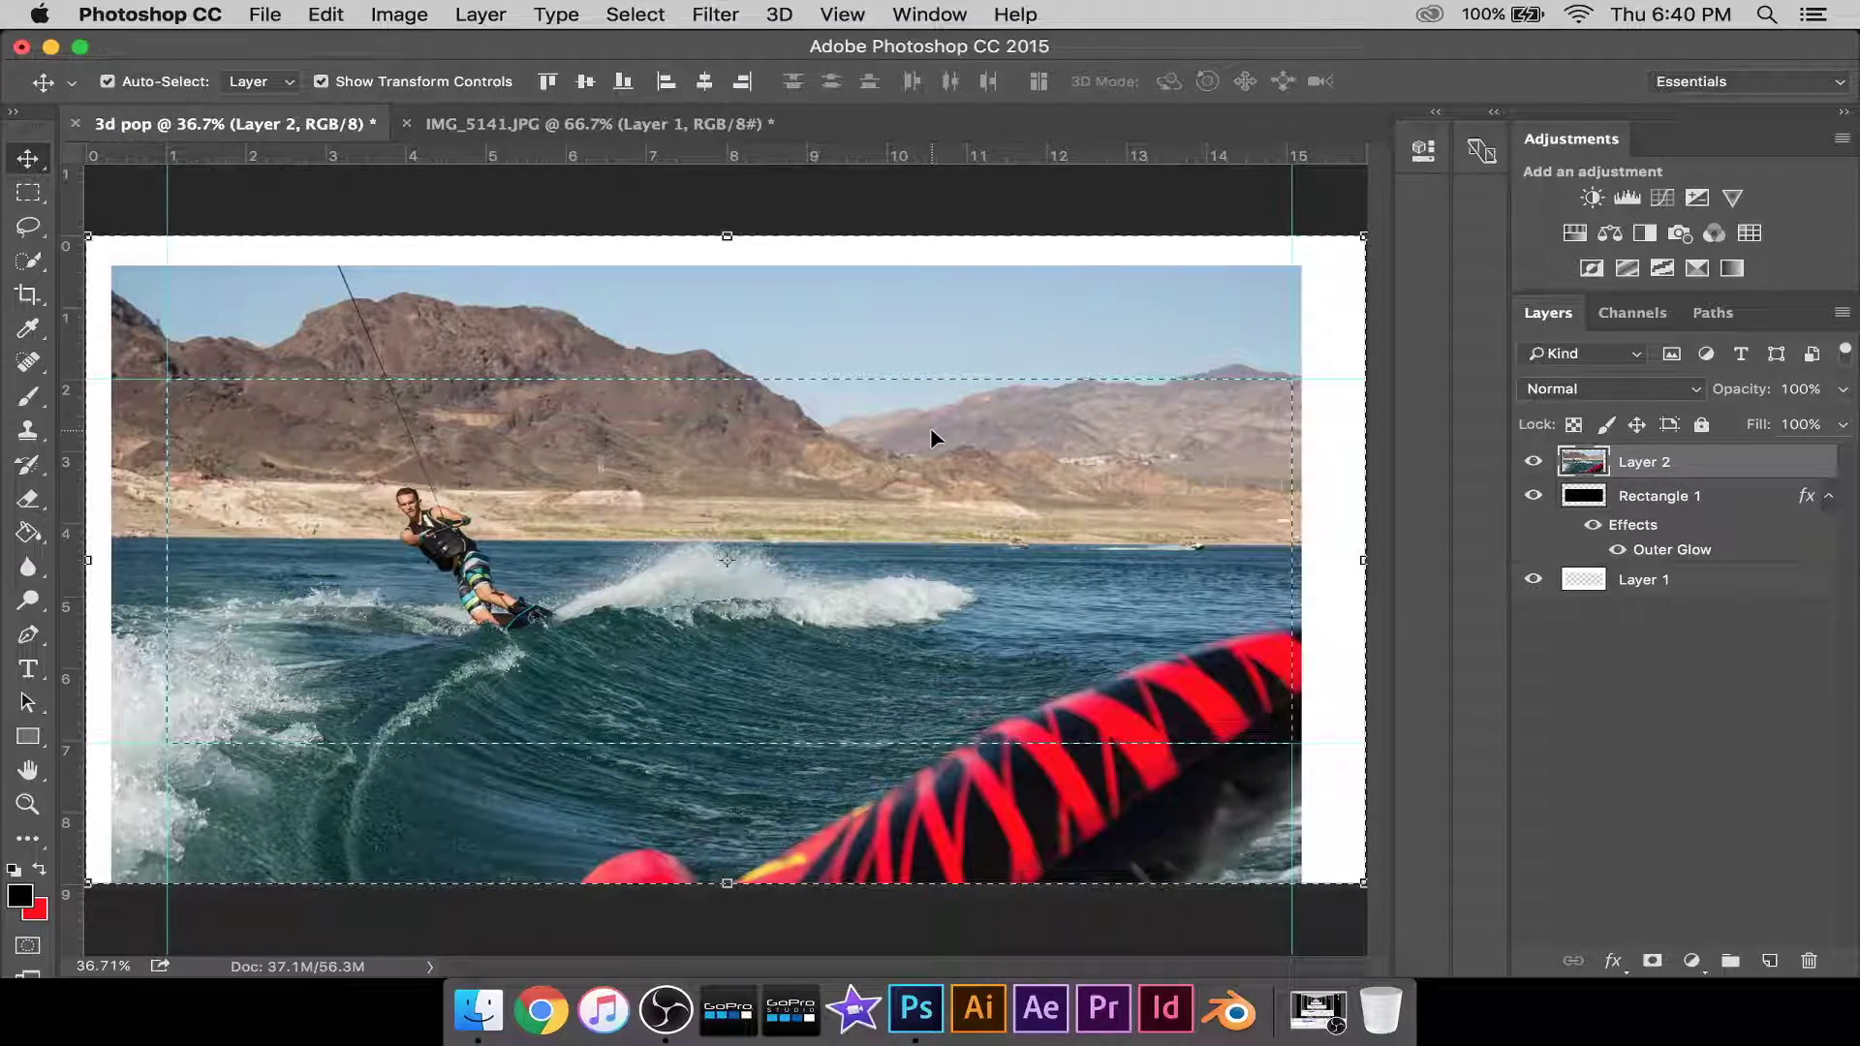
{"action": "left_click", "coordinate": [1678, 593]}
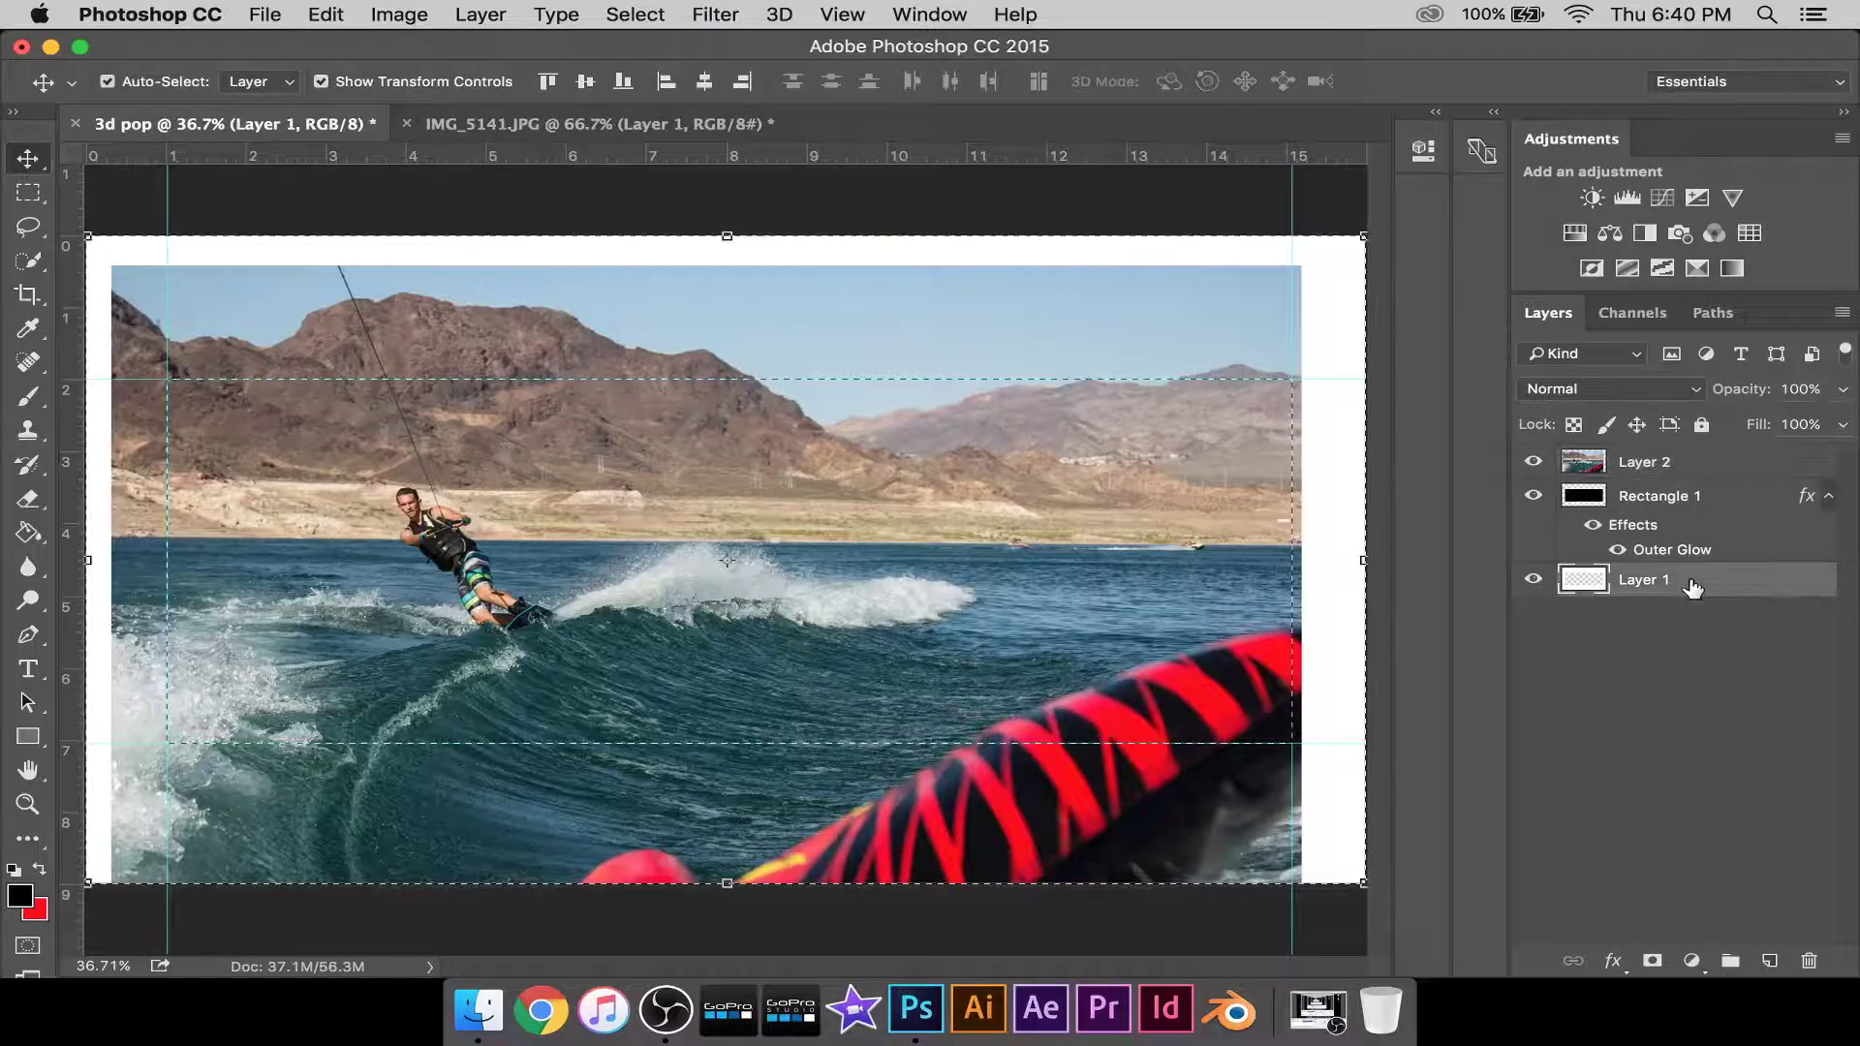
{"action": "left_click", "coordinate": [1673, 463]}
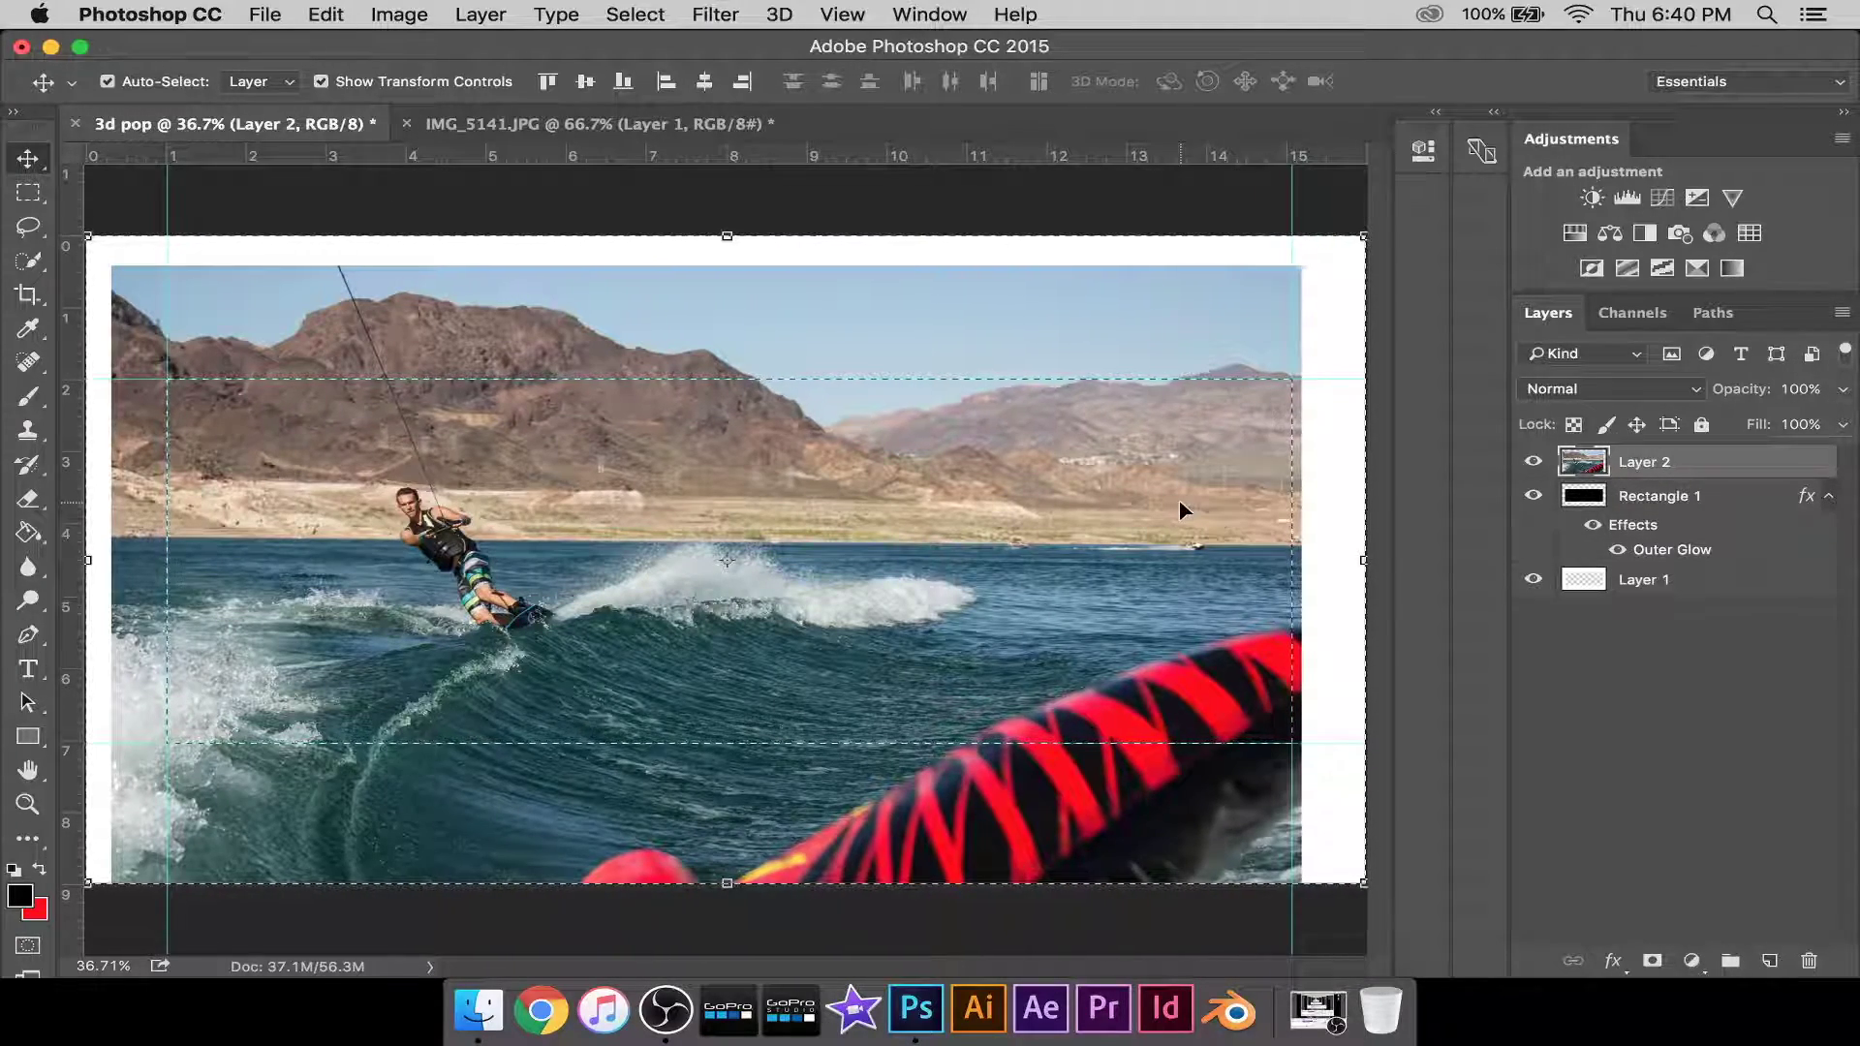
{"action": "key", "text": "super"}
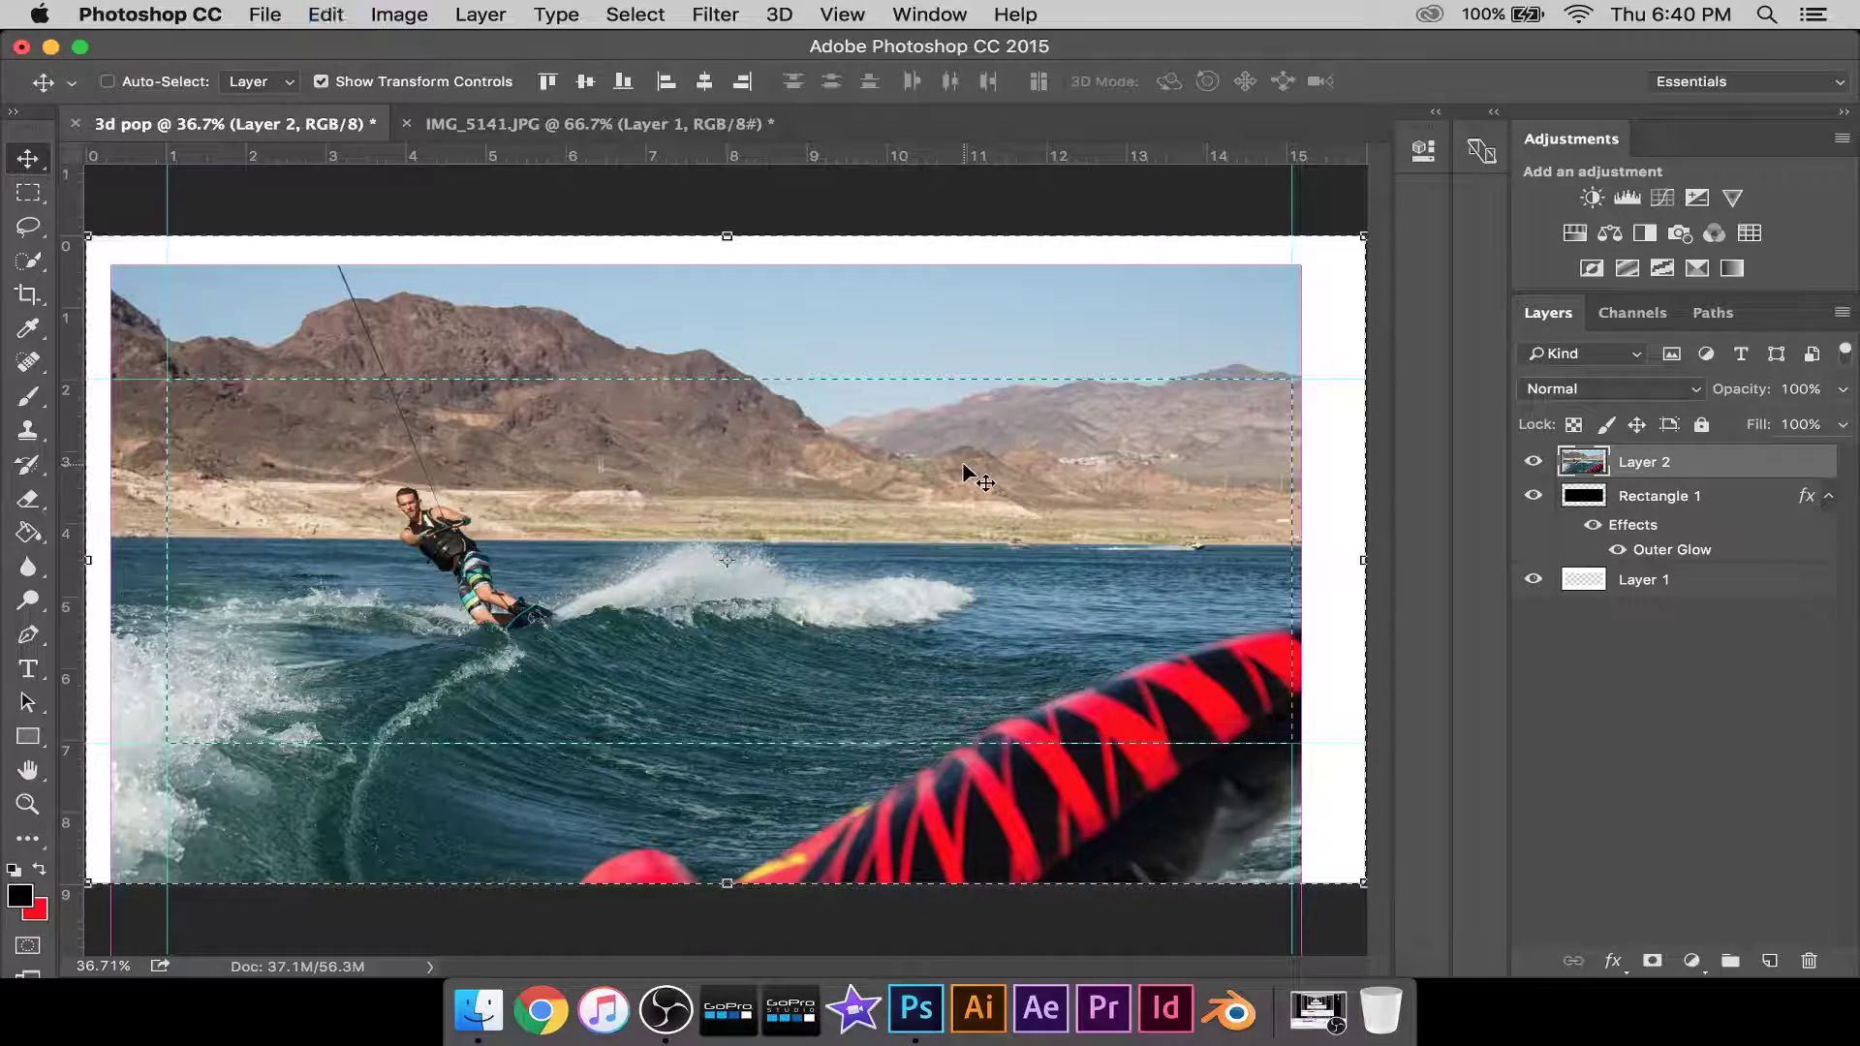
{"action": "key", "text": "super+x"}
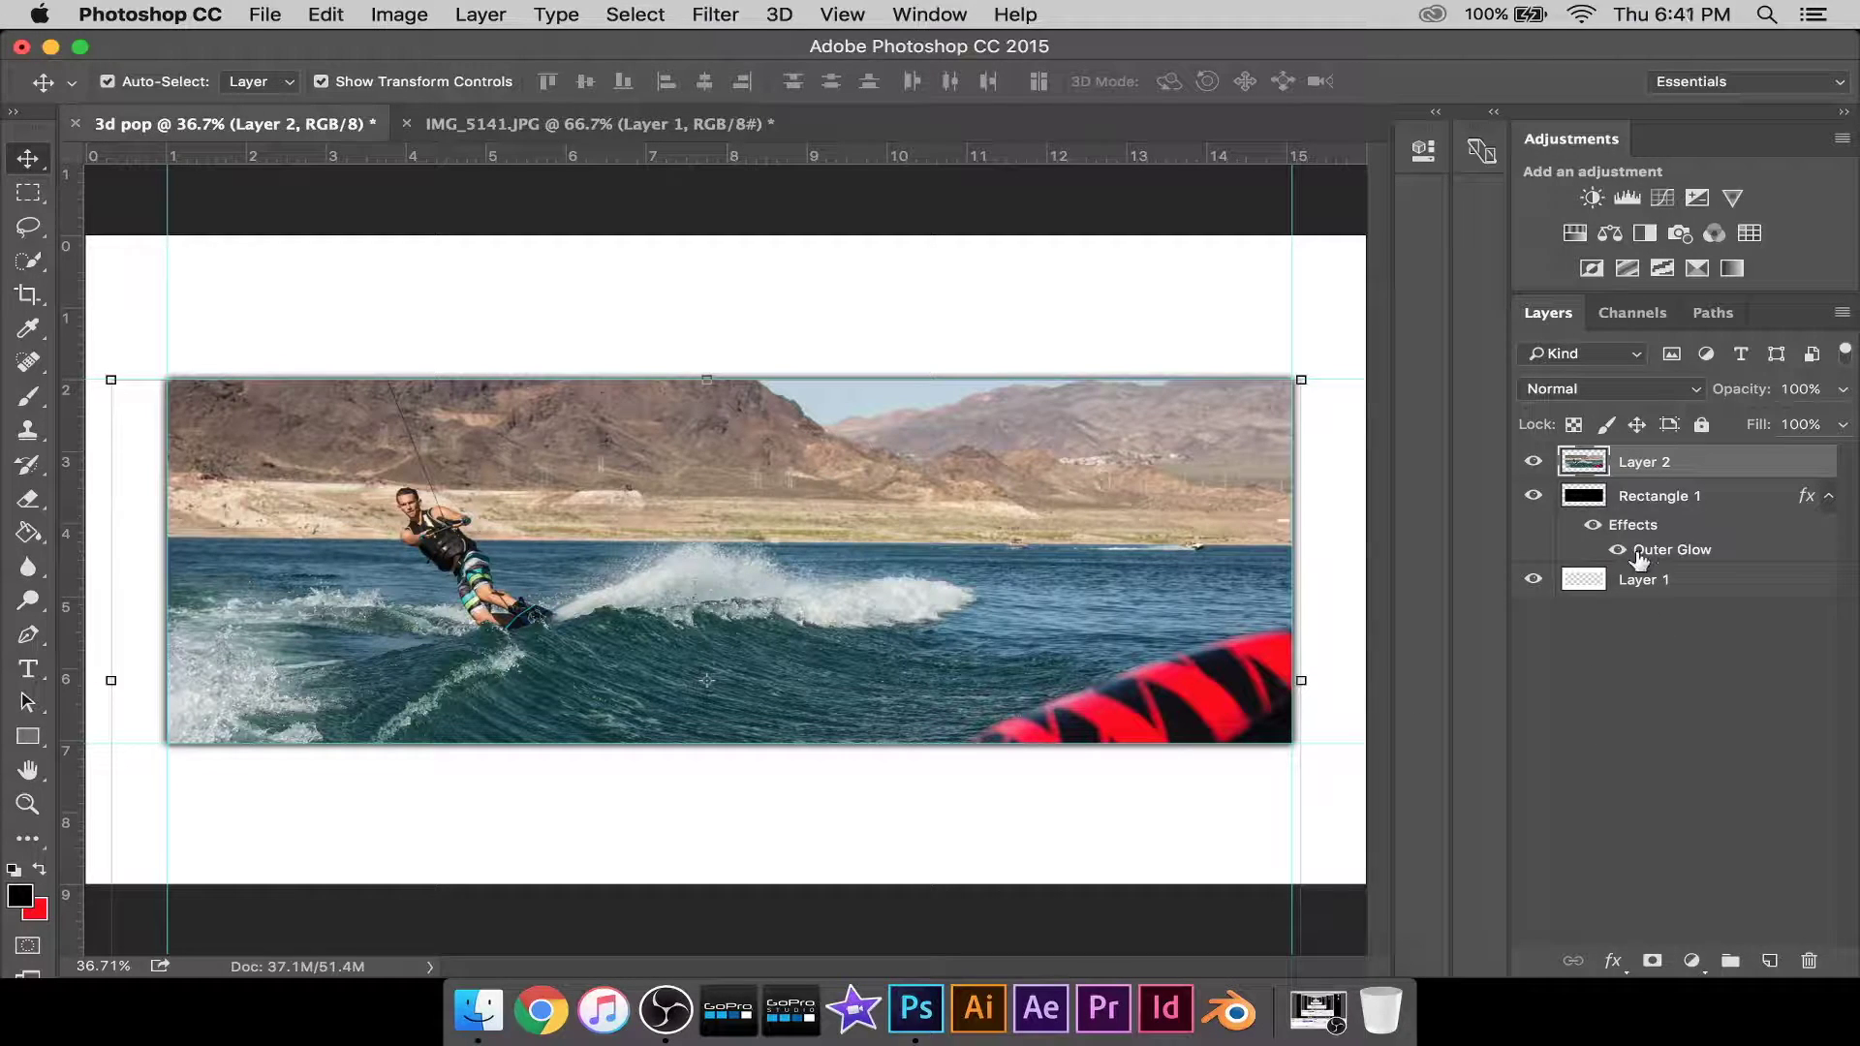
{"action": "left_click", "coordinate": [1644, 499]}
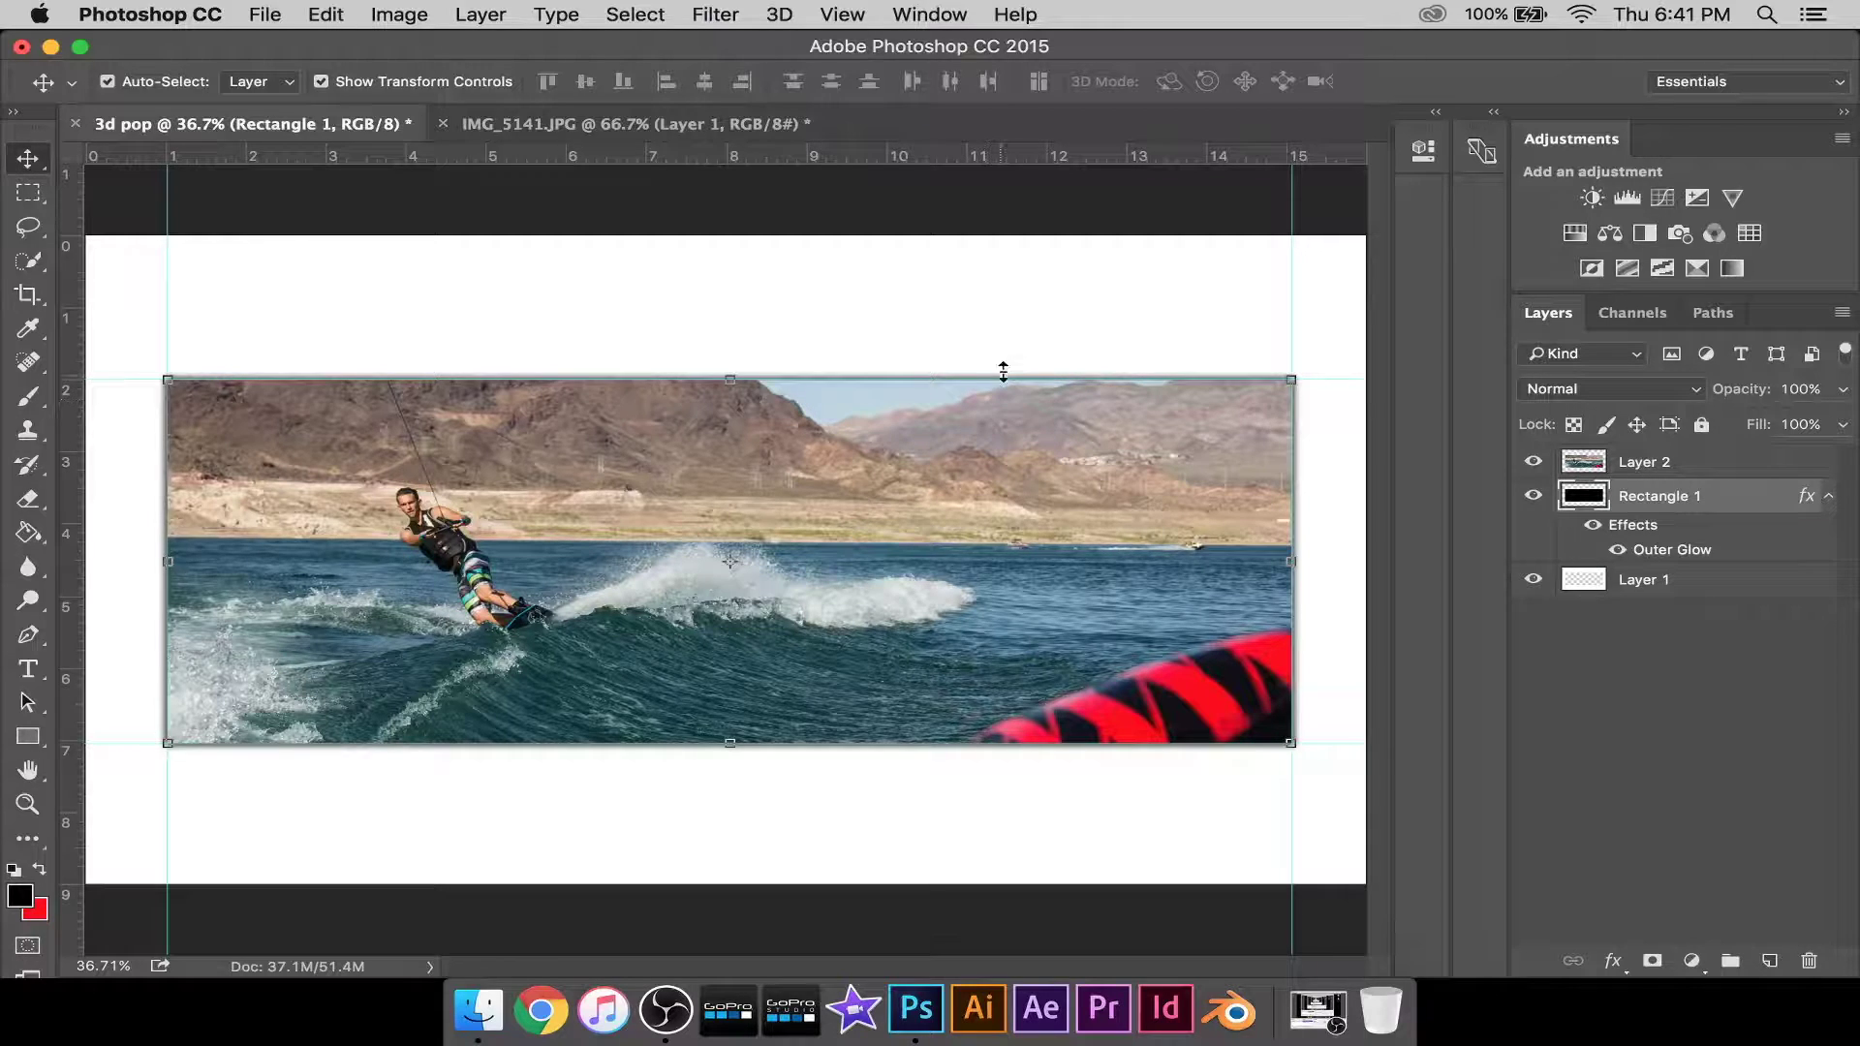
{"action": "key", "text": "super+t"}
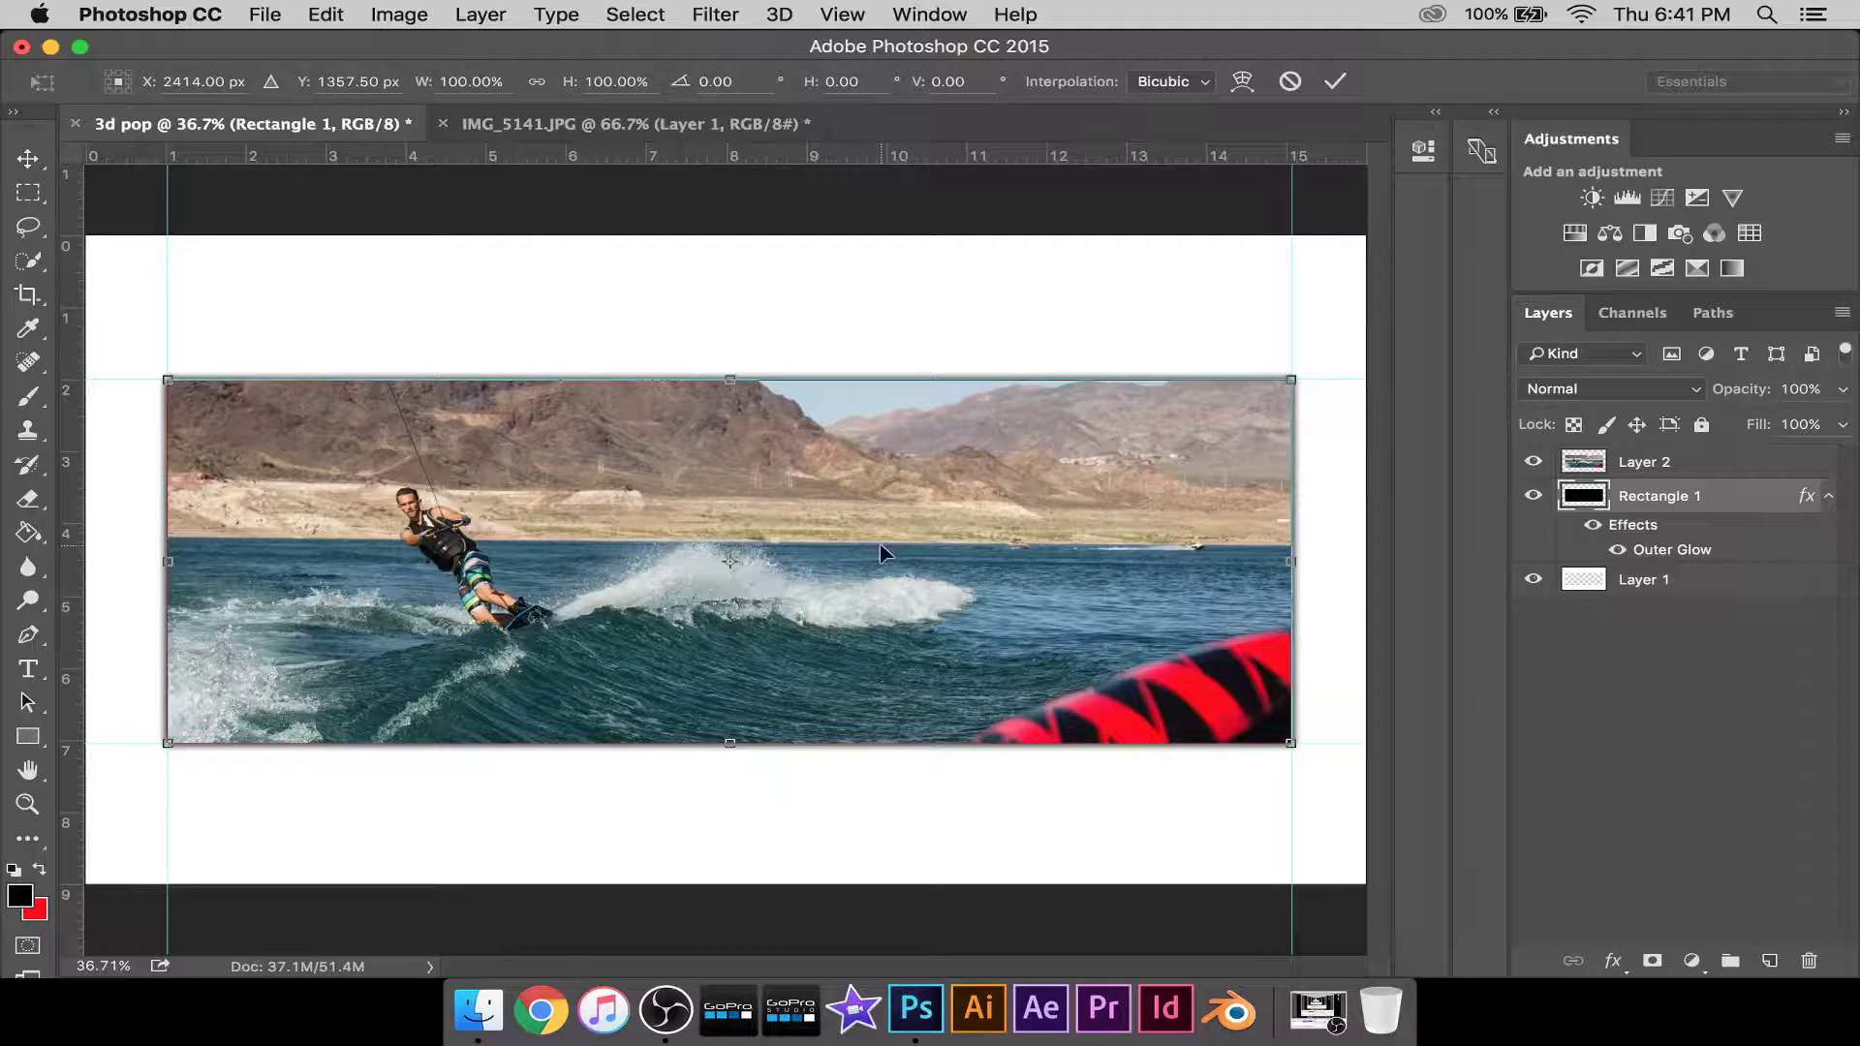
{"action": "key", "text": "Return"}
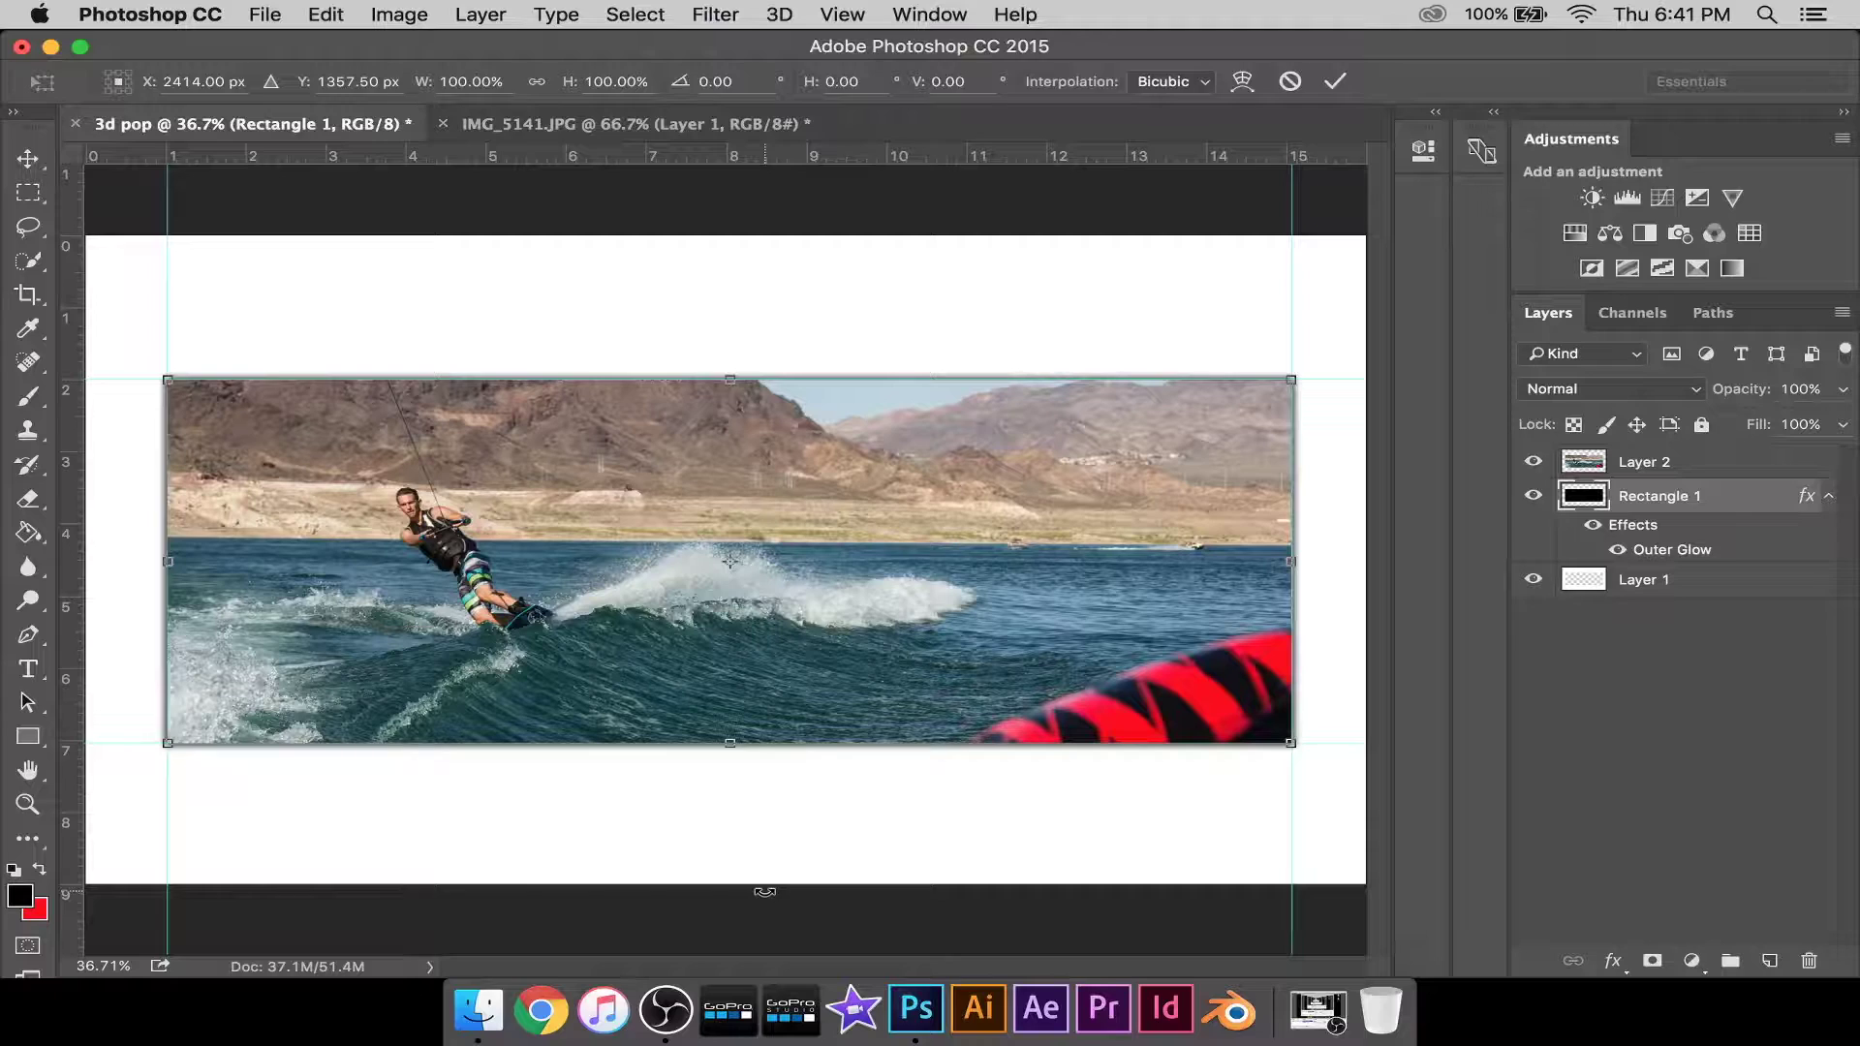
{"action": "left_click", "coordinate": [790, 893]}
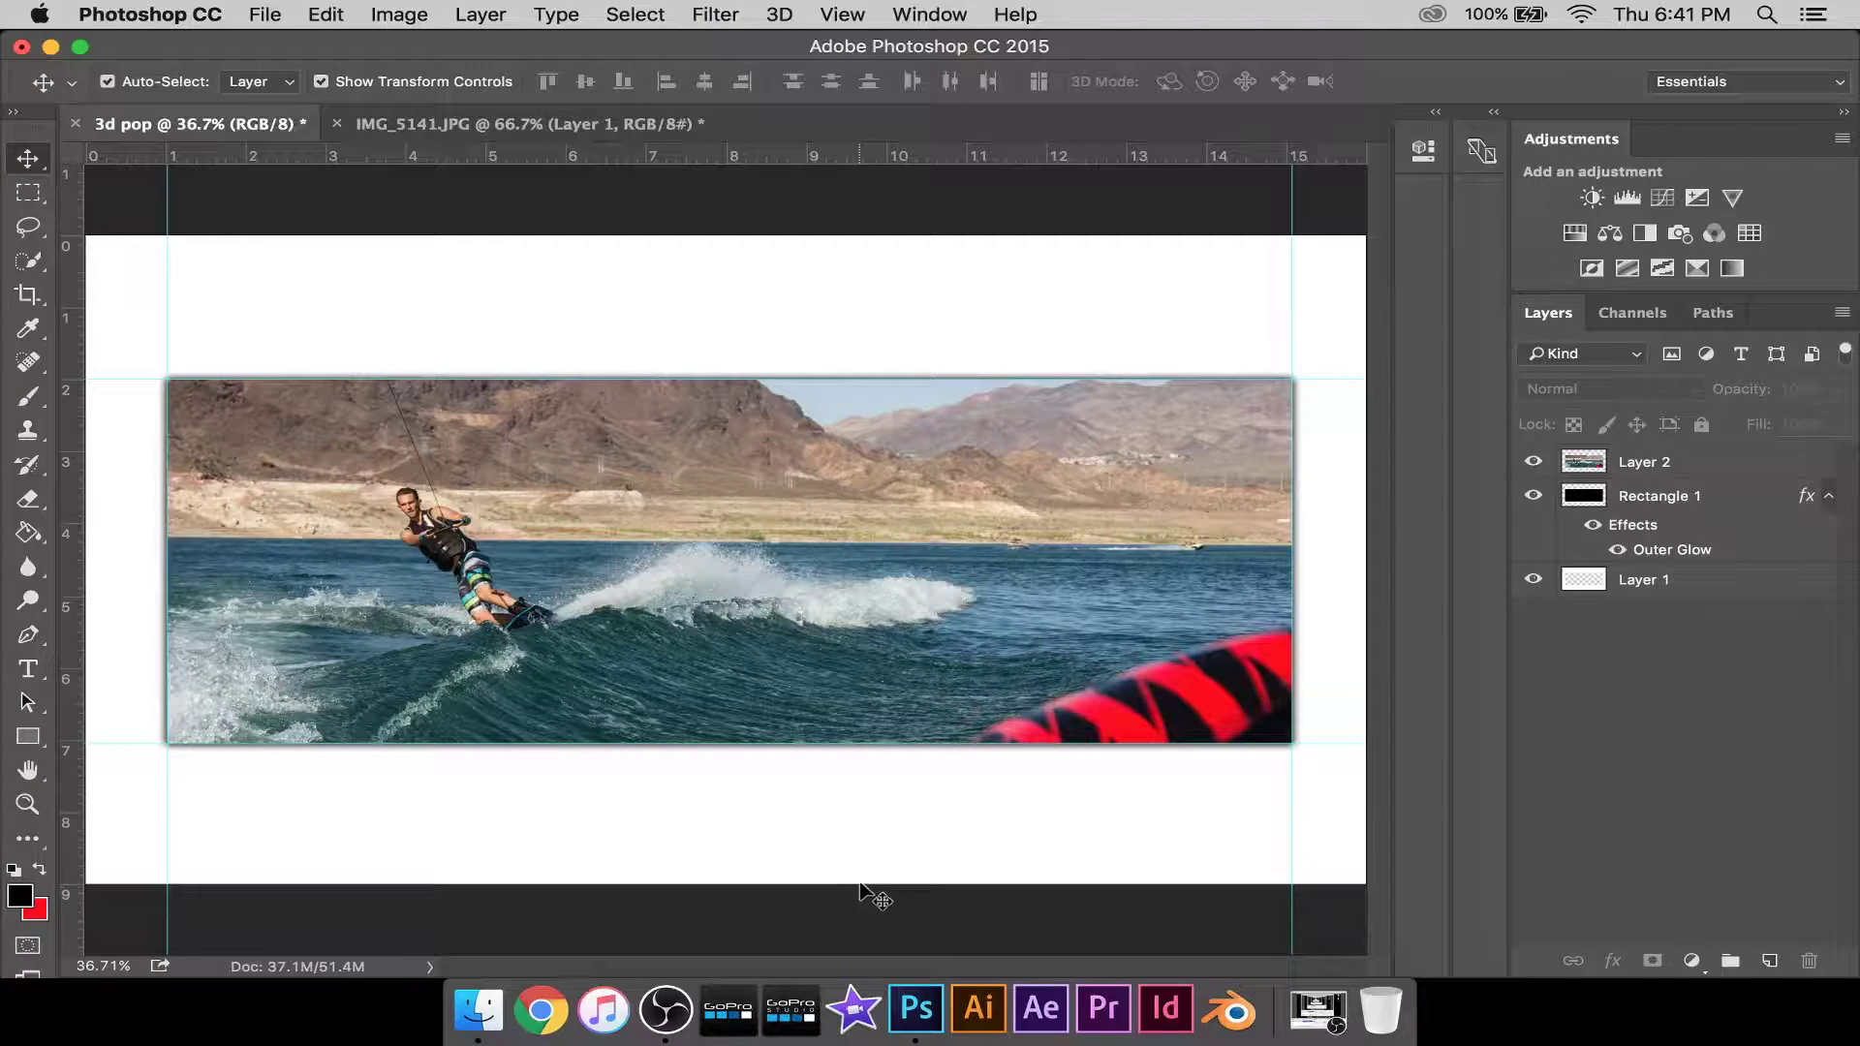
{"action": "left_click", "coordinate": [820, 835]}
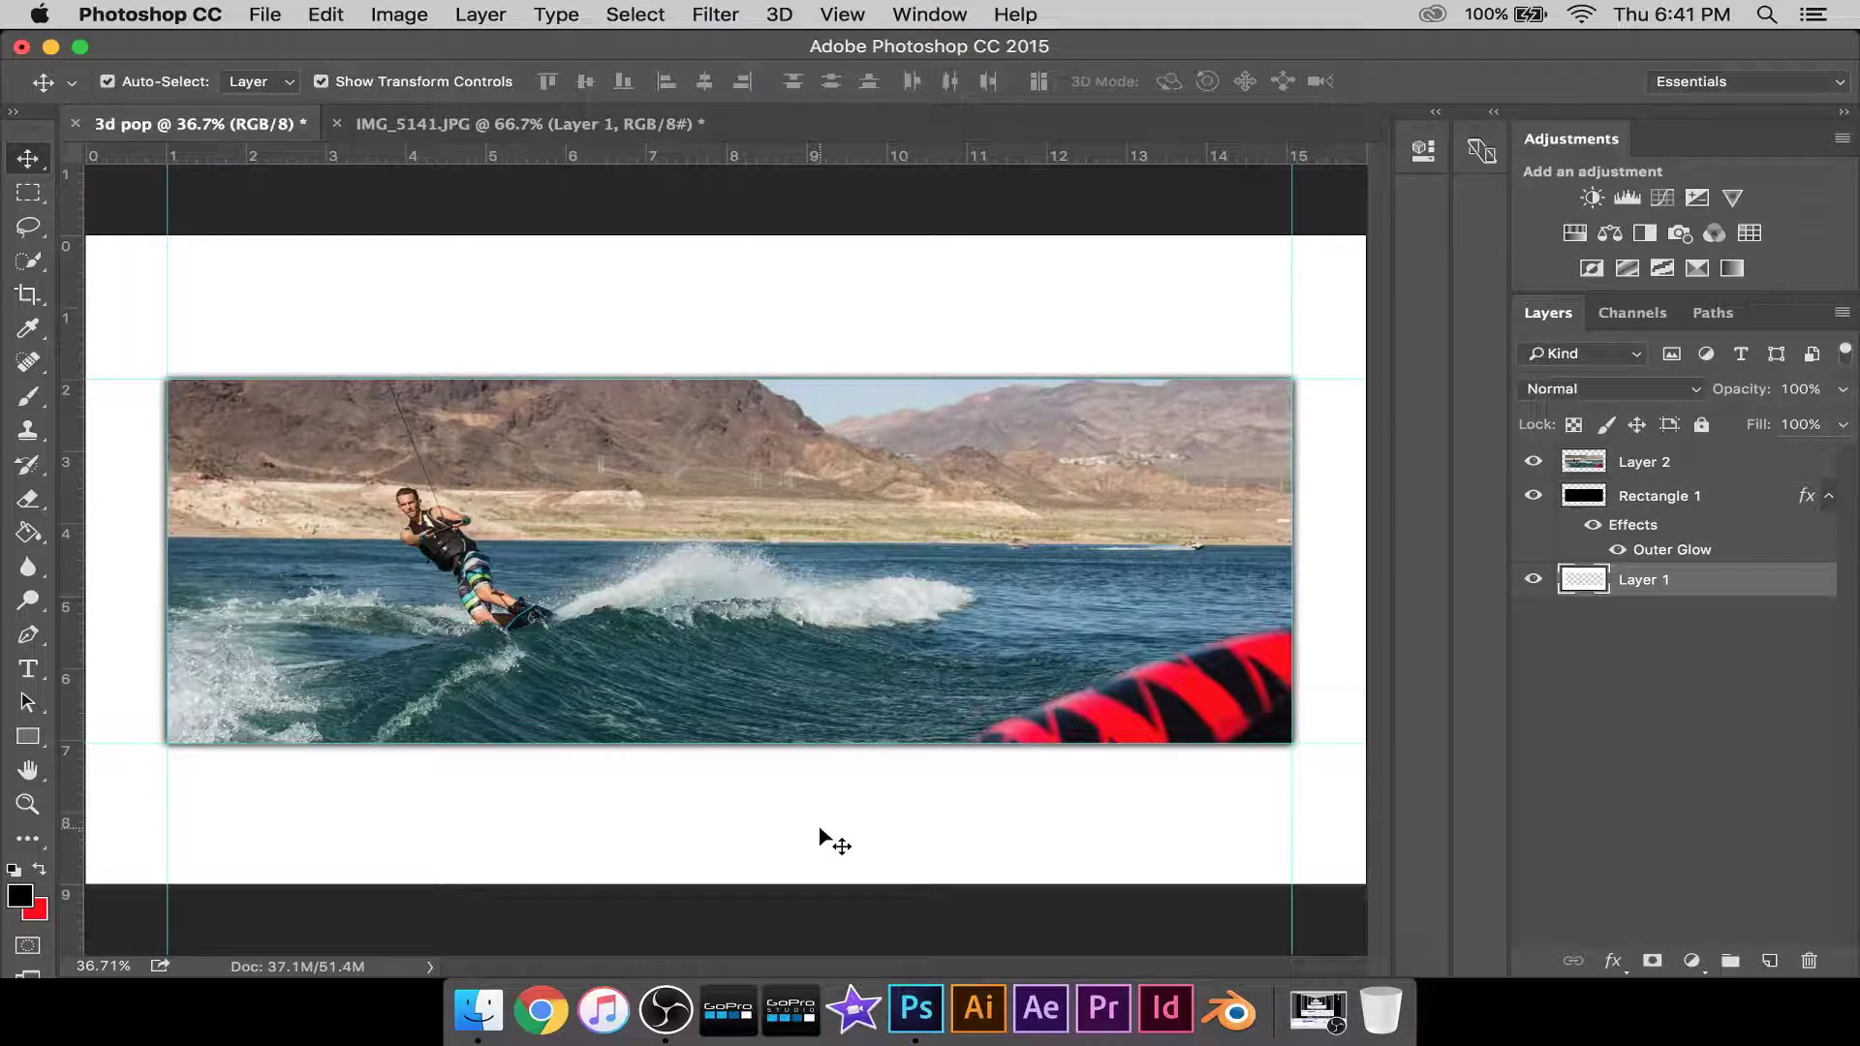
{"action": "left_click", "coordinate": [819, 930]}
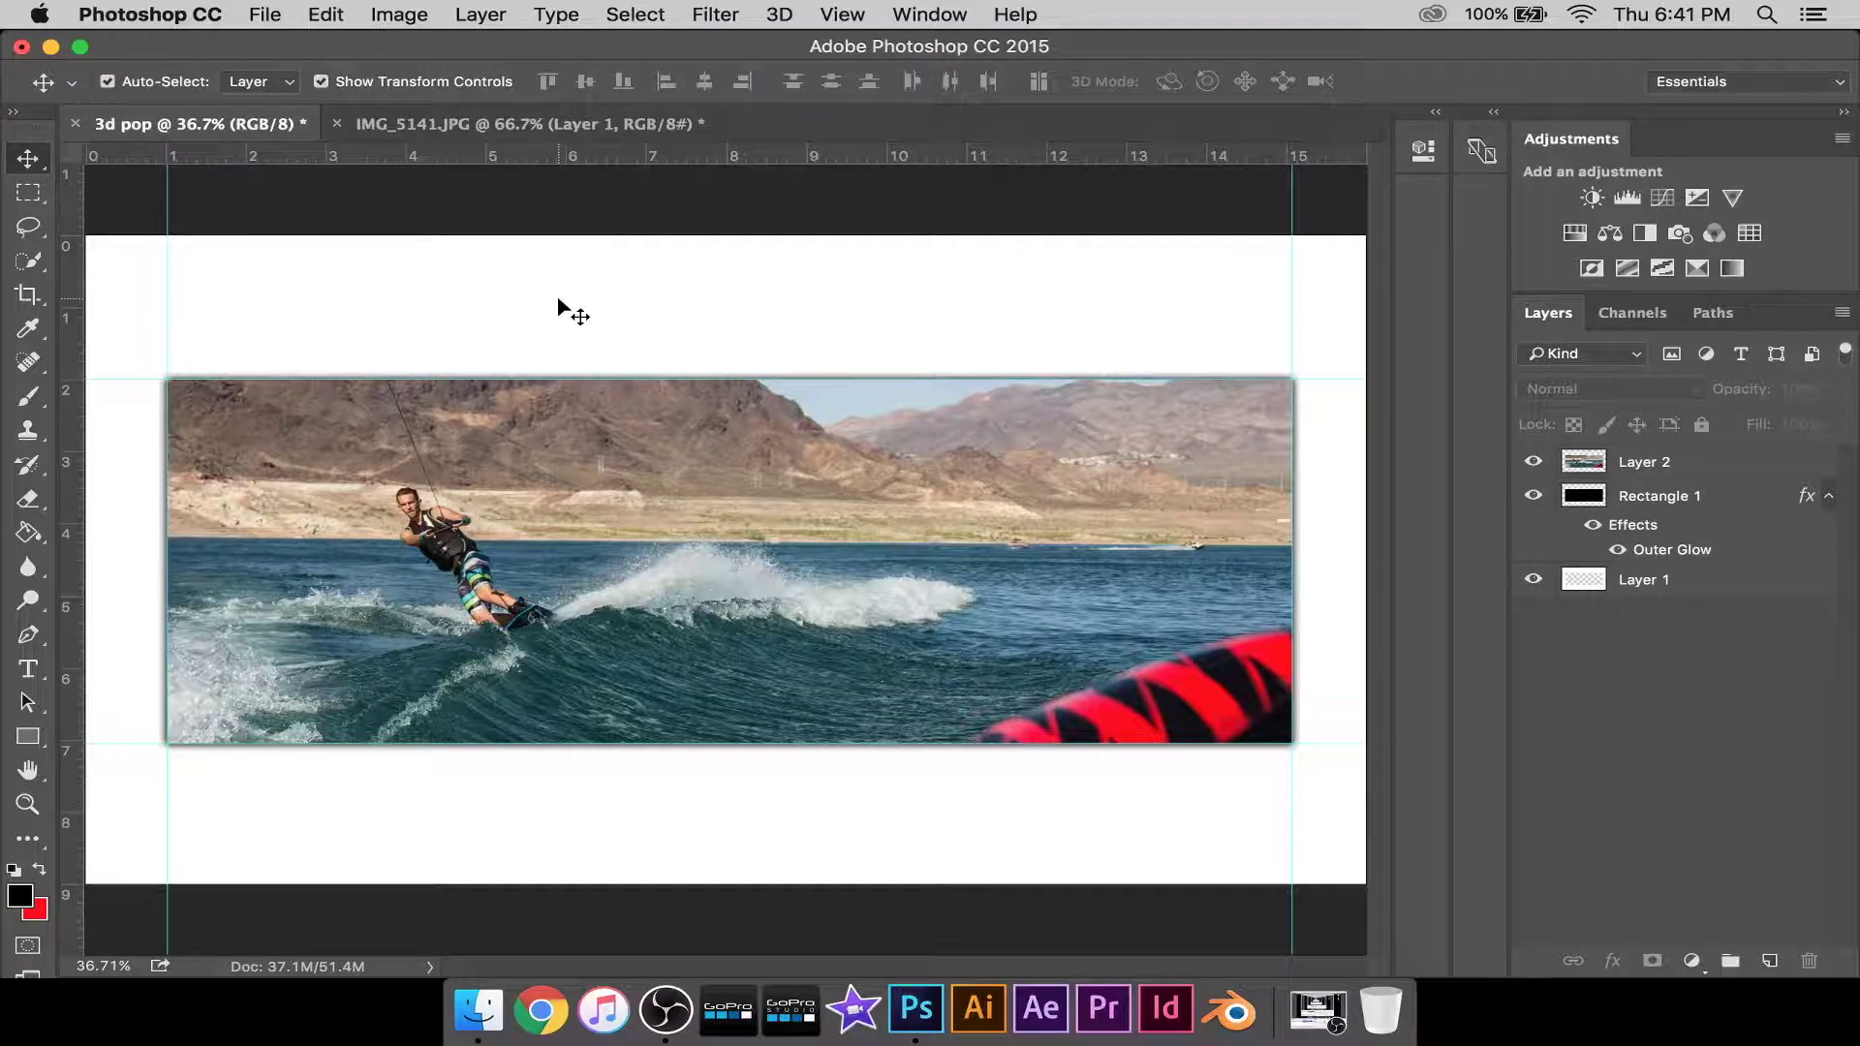
Save the document to the Desktop as 3d pop.psd in Photoshop format, with layers kept and Maximize Compatibility on.
{"action": "left_click", "coordinate": [265, 21]}
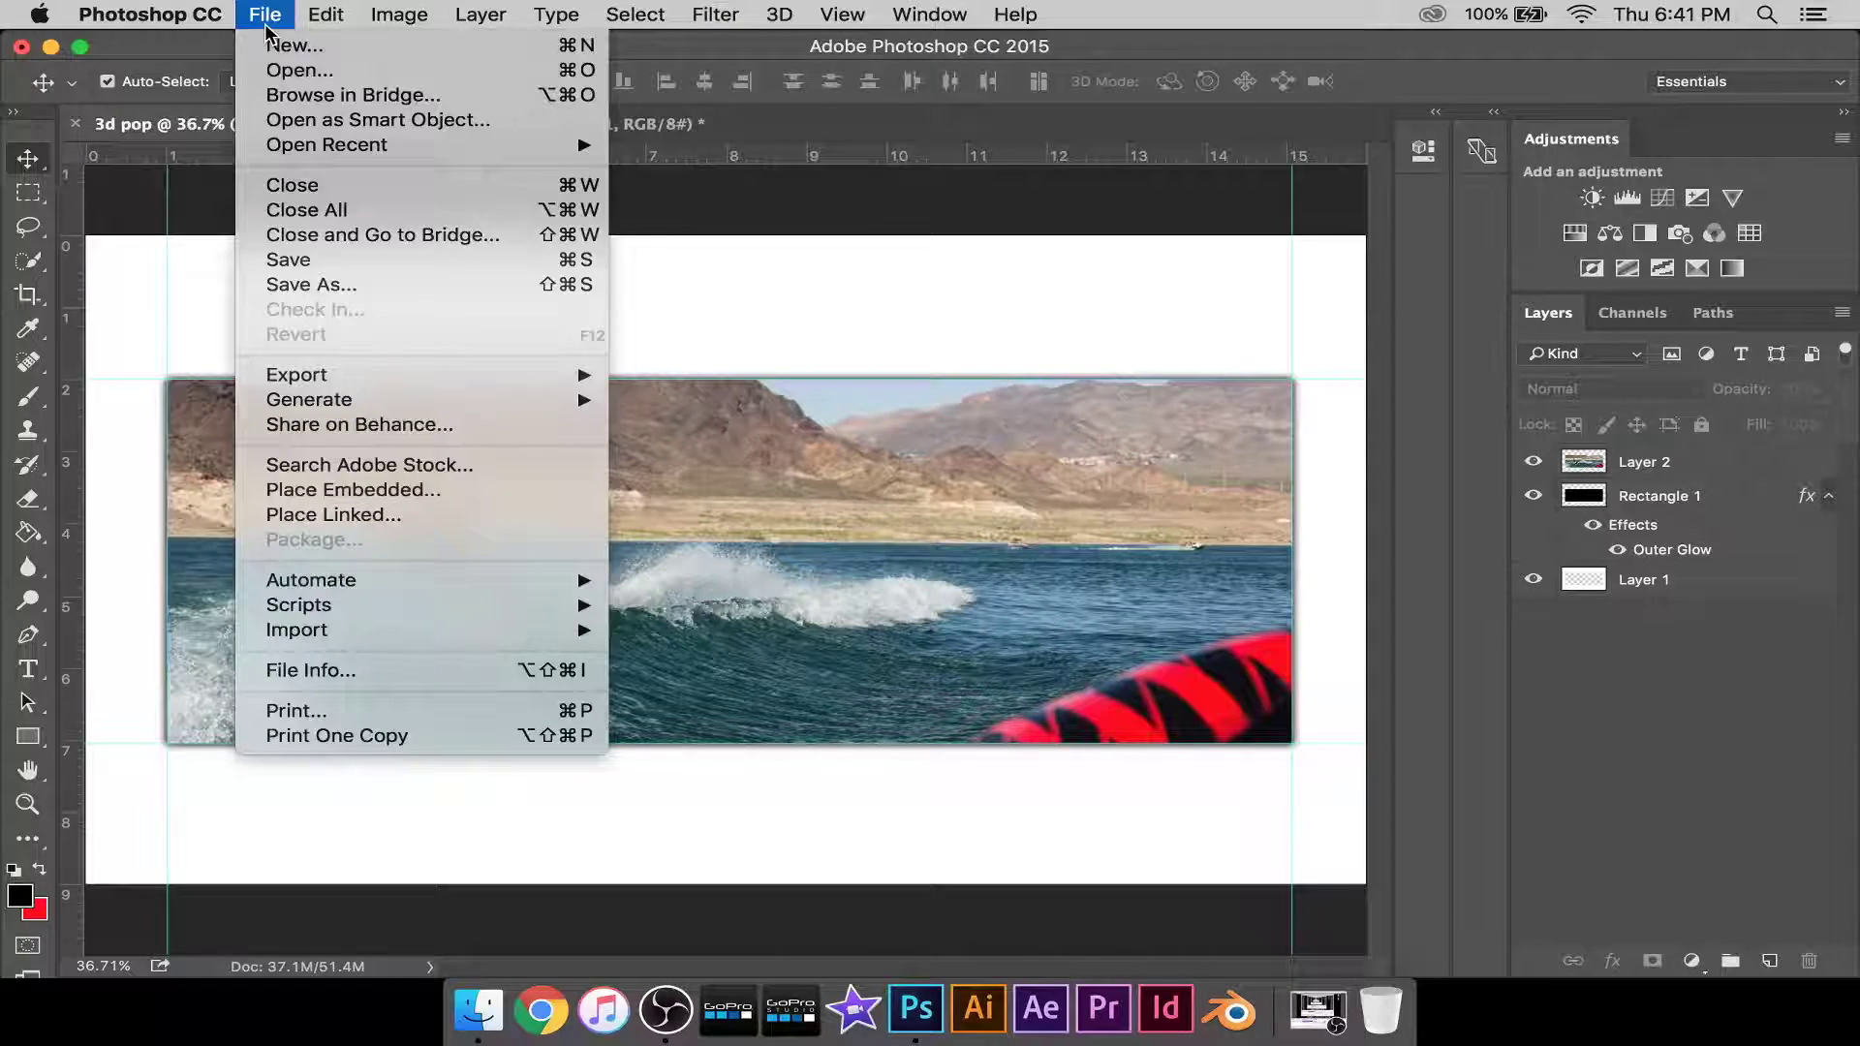
{"action": "left_click", "coordinate": [645, 169]}
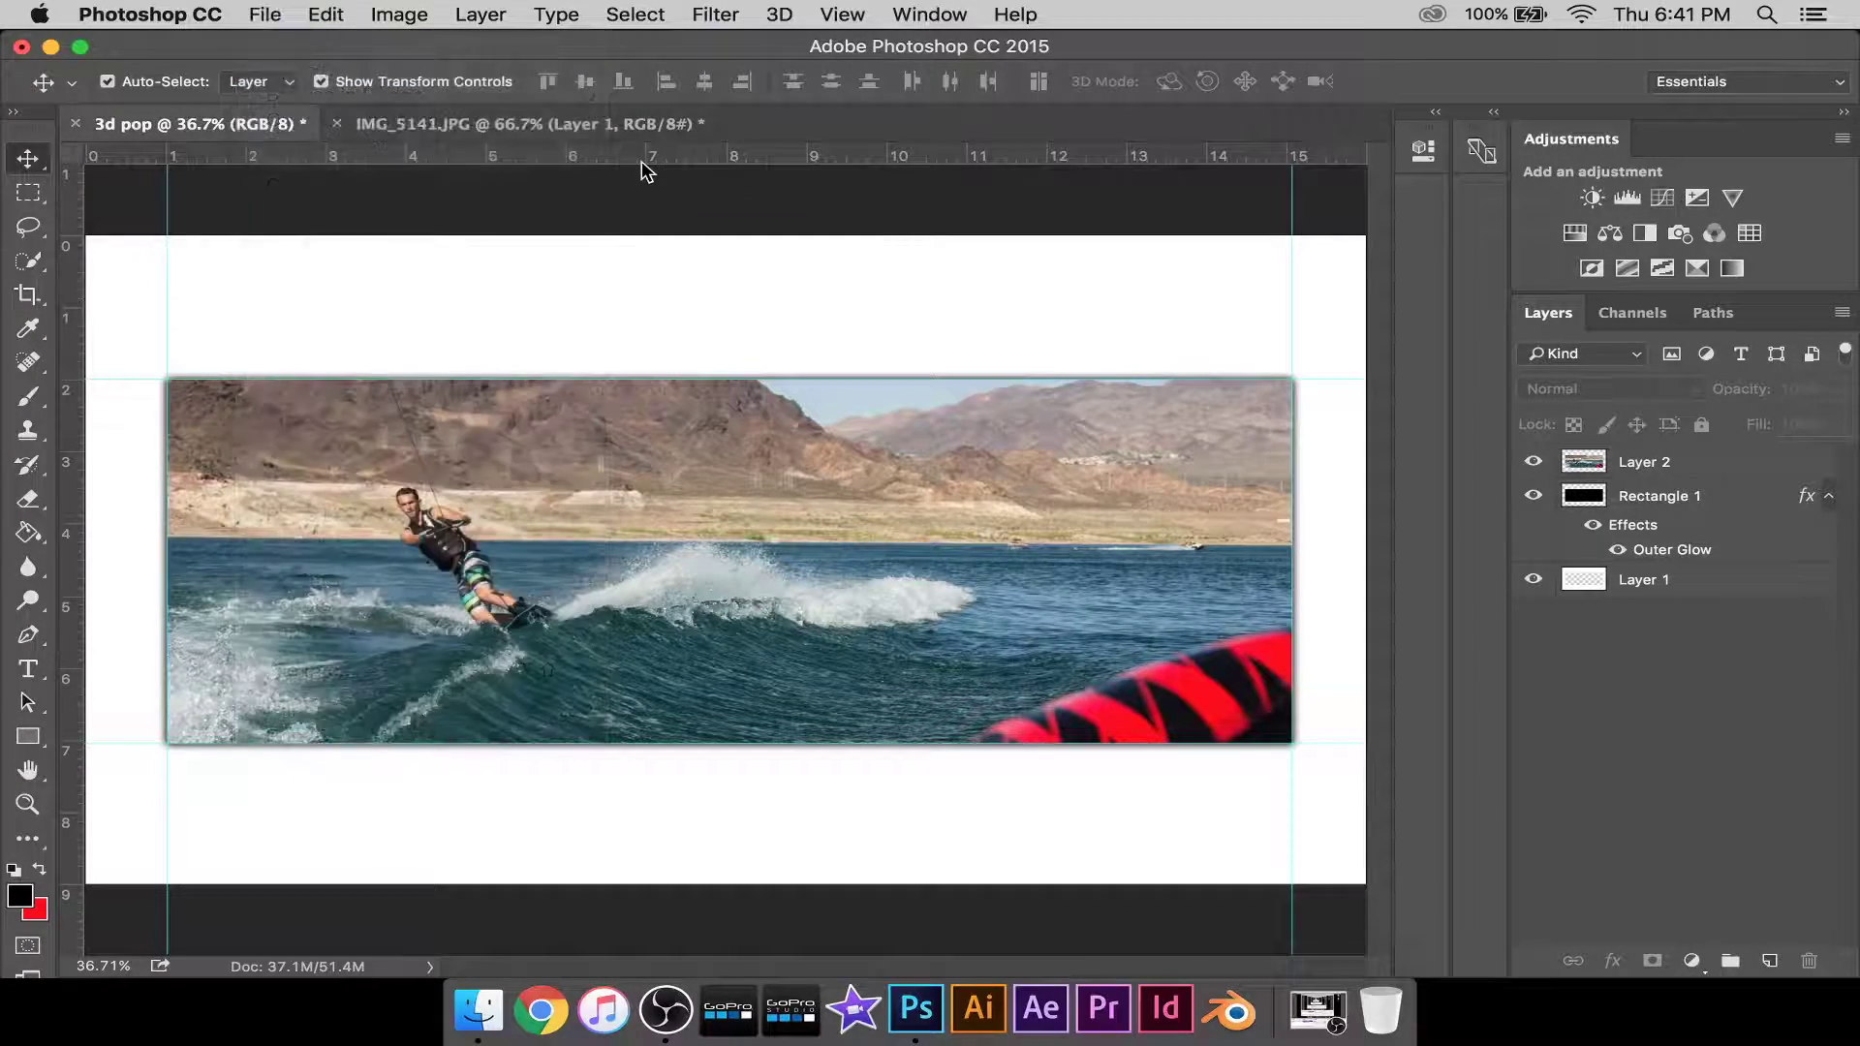
{"action": "left_click", "coordinate": [268, 21]}
{"action": "left_click", "coordinate": [322, 282]}
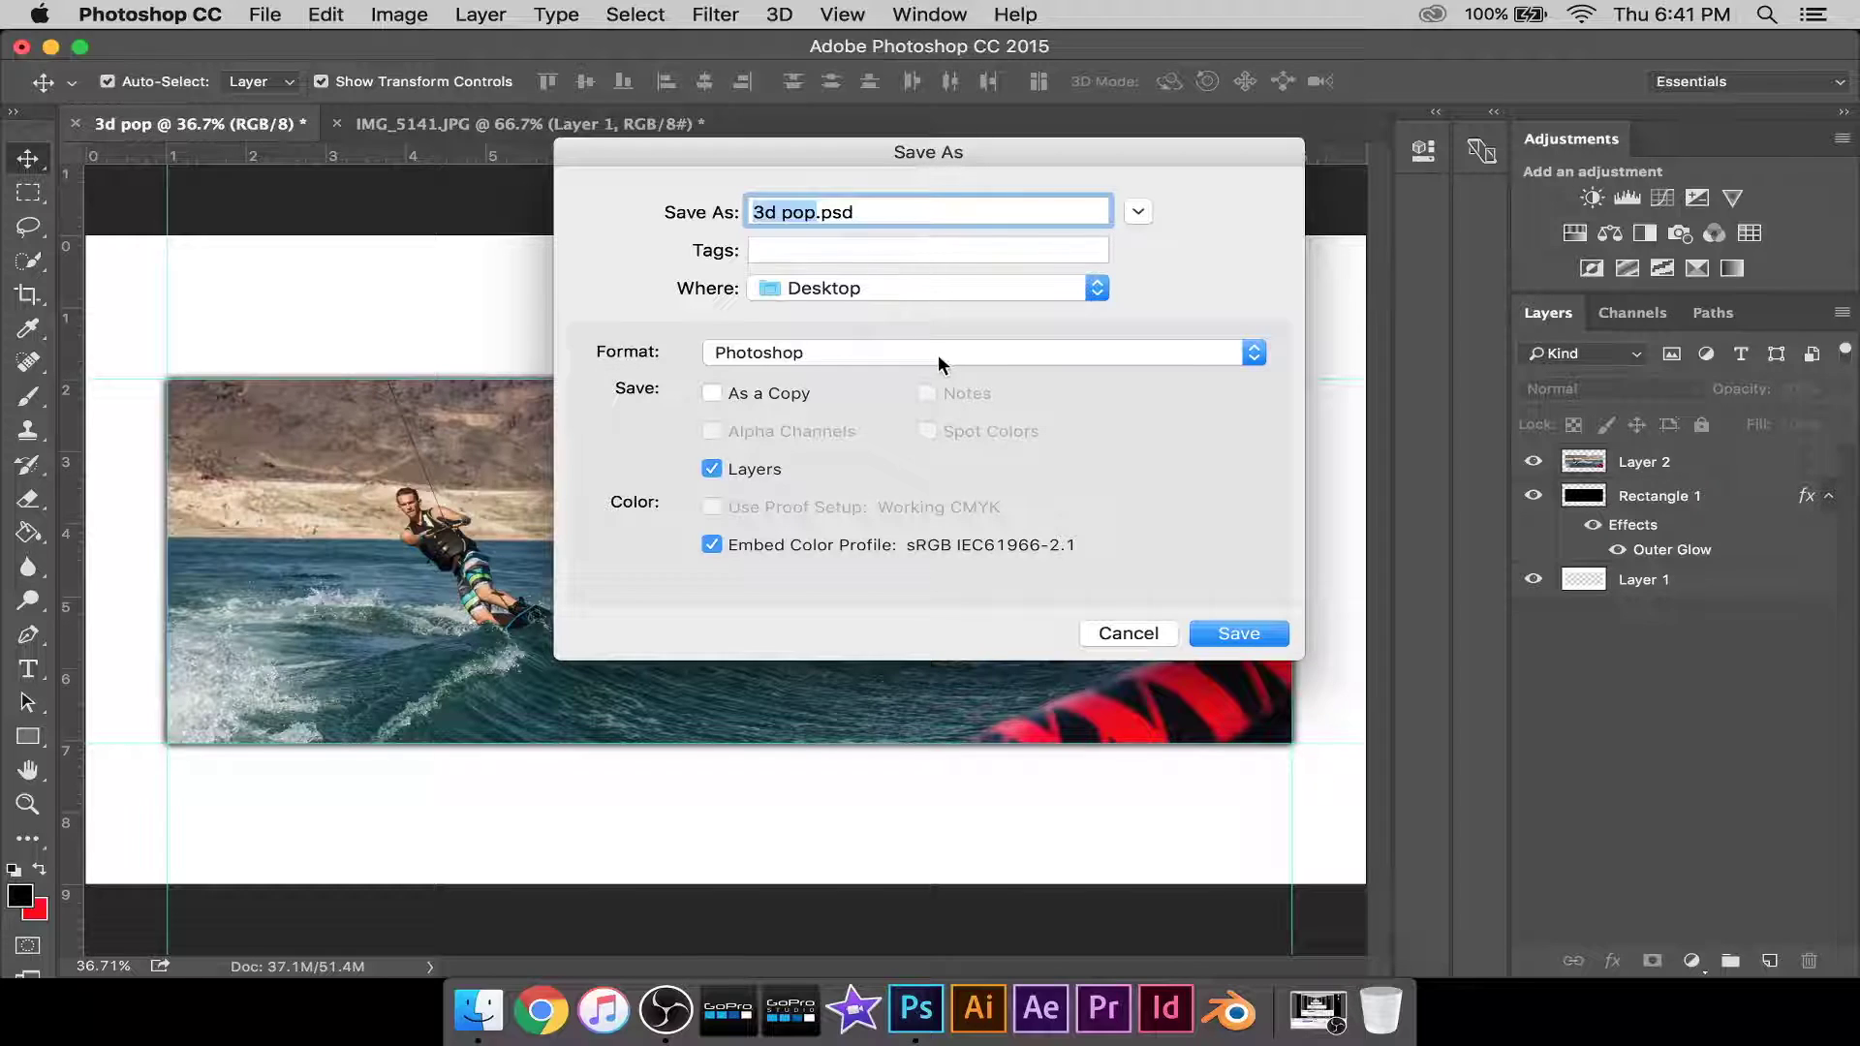
{"action": "left_click", "coordinate": [1246, 633]}
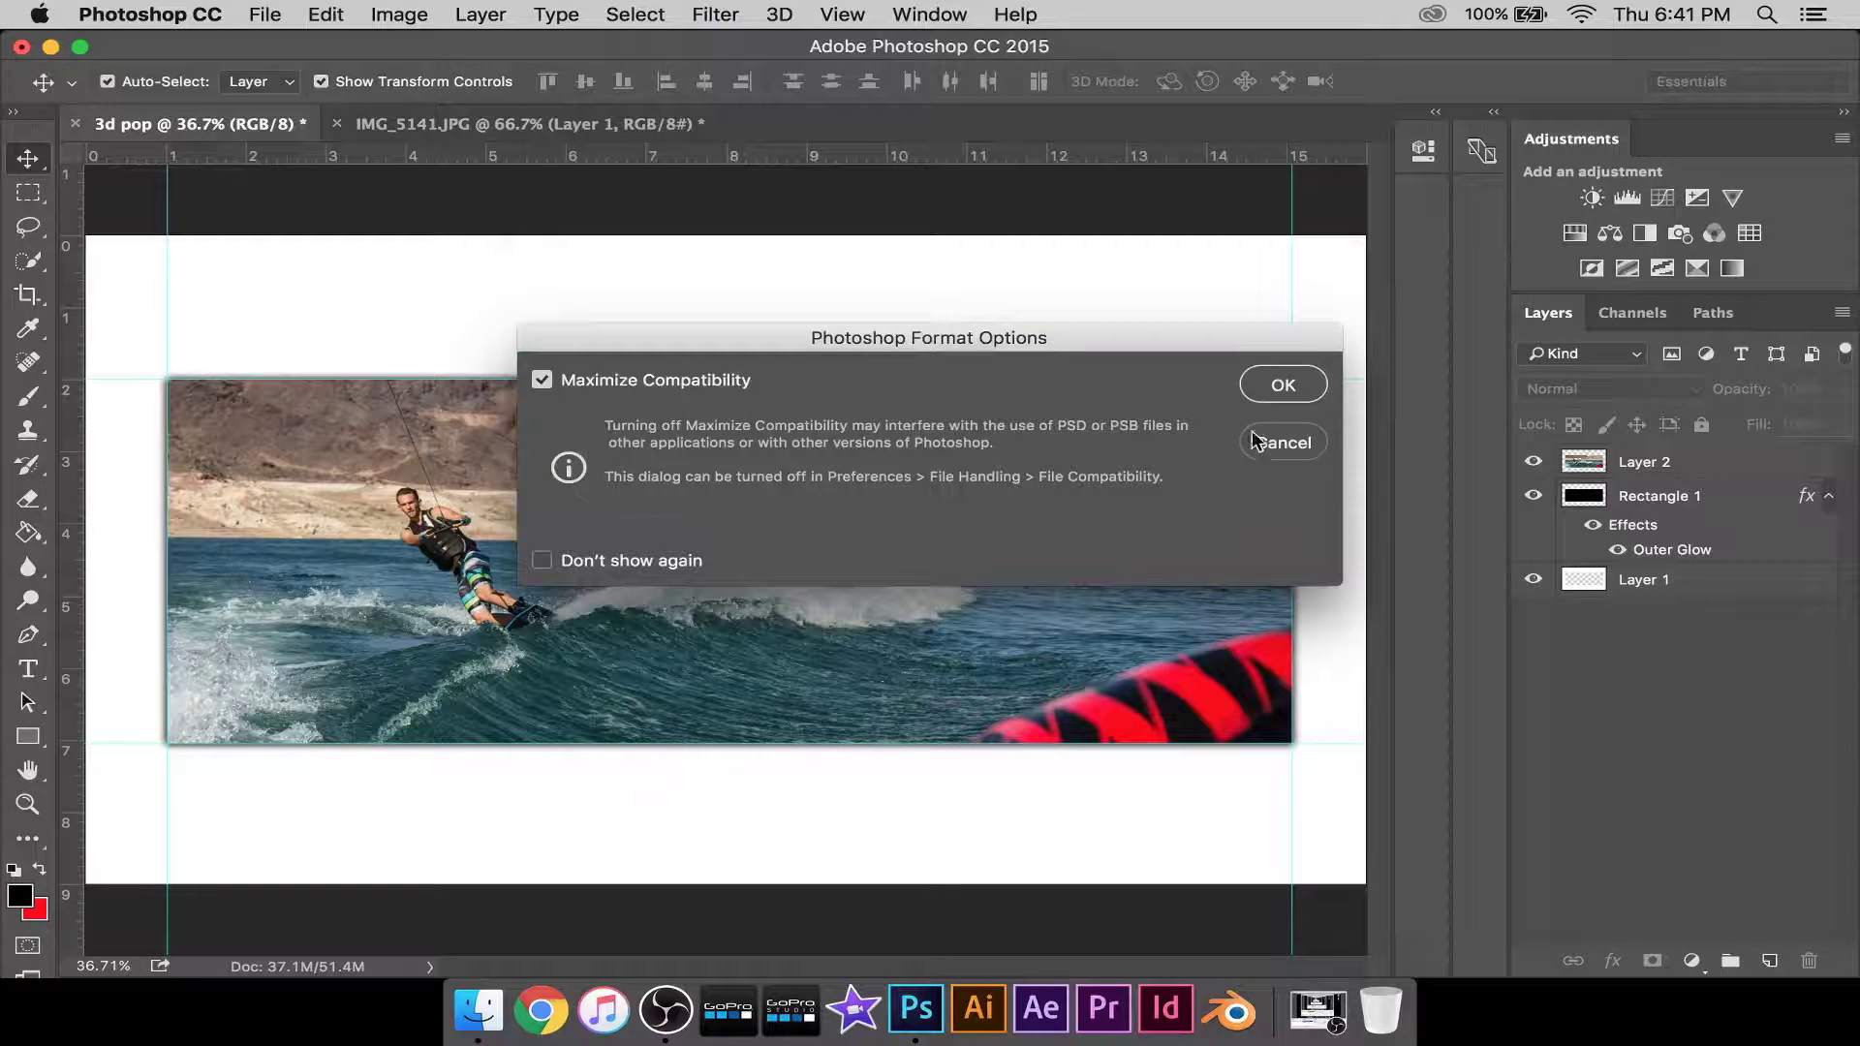
{"action": "left_click", "coordinate": [1277, 384]}
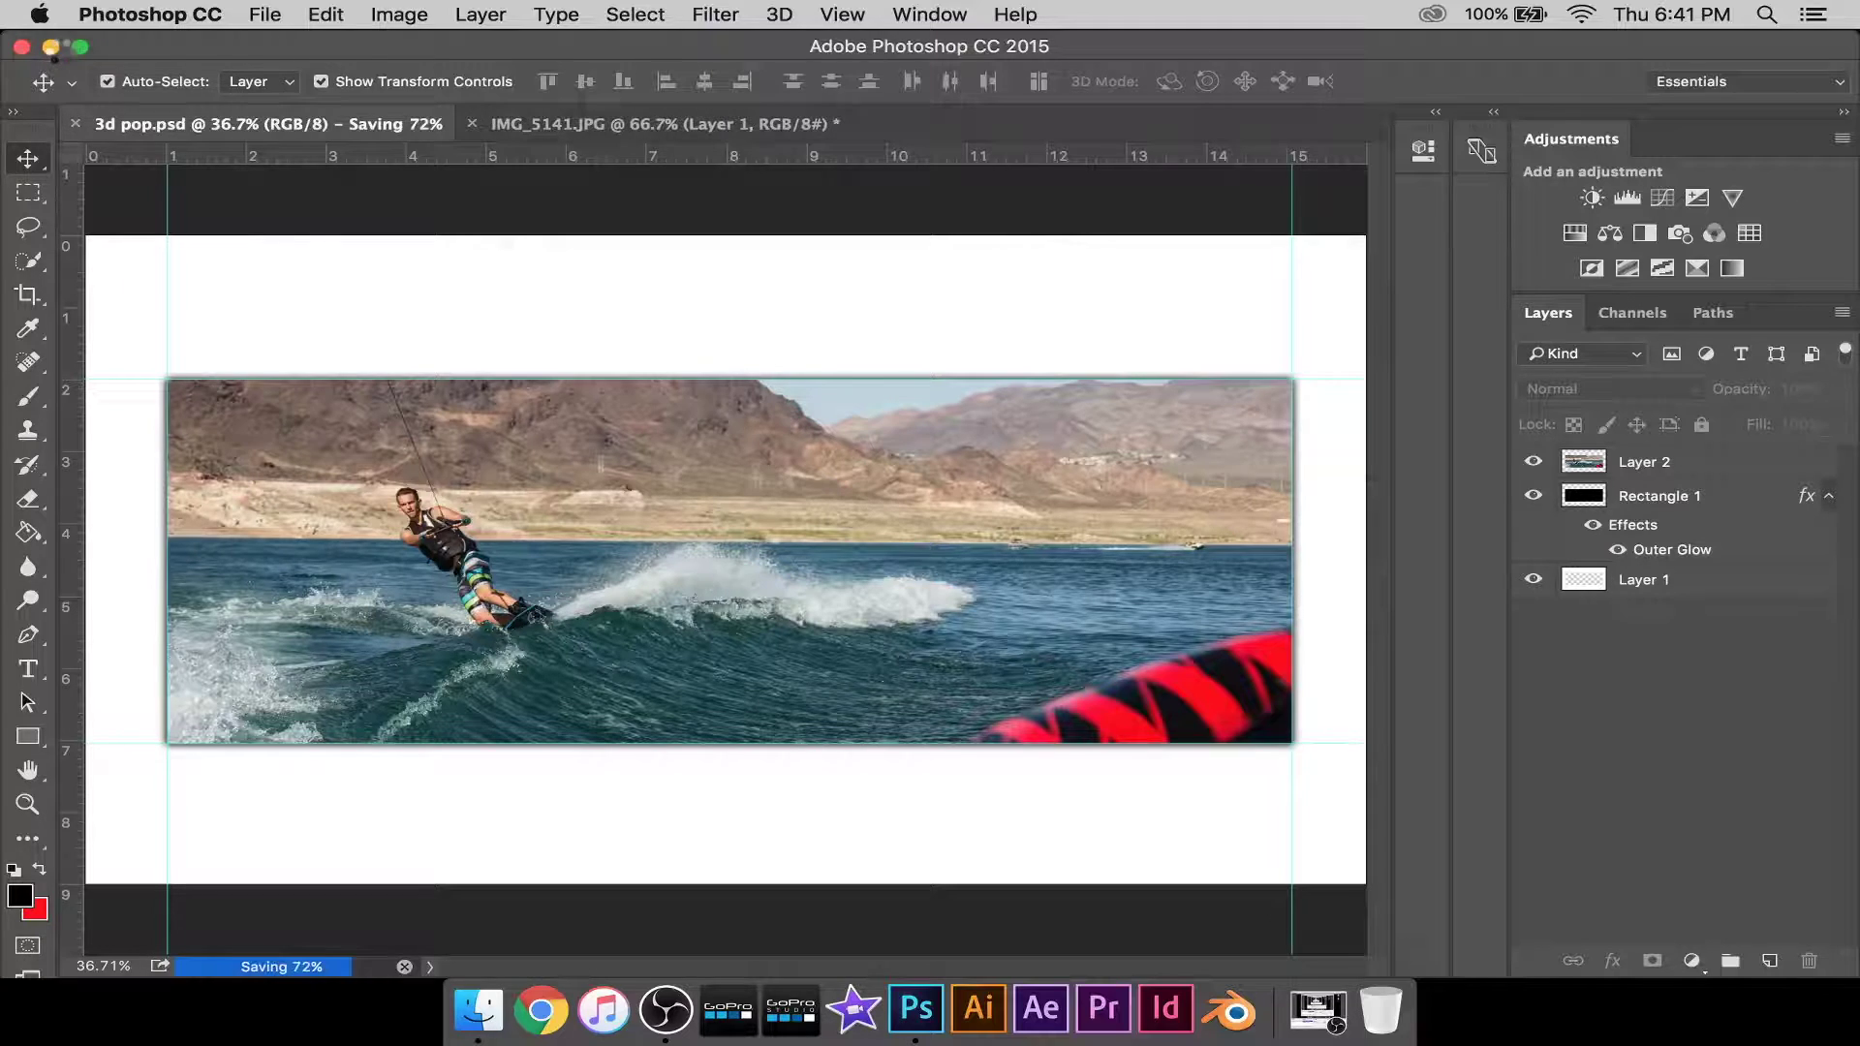
Switch to the desktop, move the 3d pop.psd file to an empty area, and reopen it in Photoshop.
{"action": "left_click", "coordinate": [51, 48]}
{"action": "left_click_drag", "start_coordinate": [1734, 380], "coordinate": [418, 378]}
{"action": "left_click", "coordinate": [776, 357]}
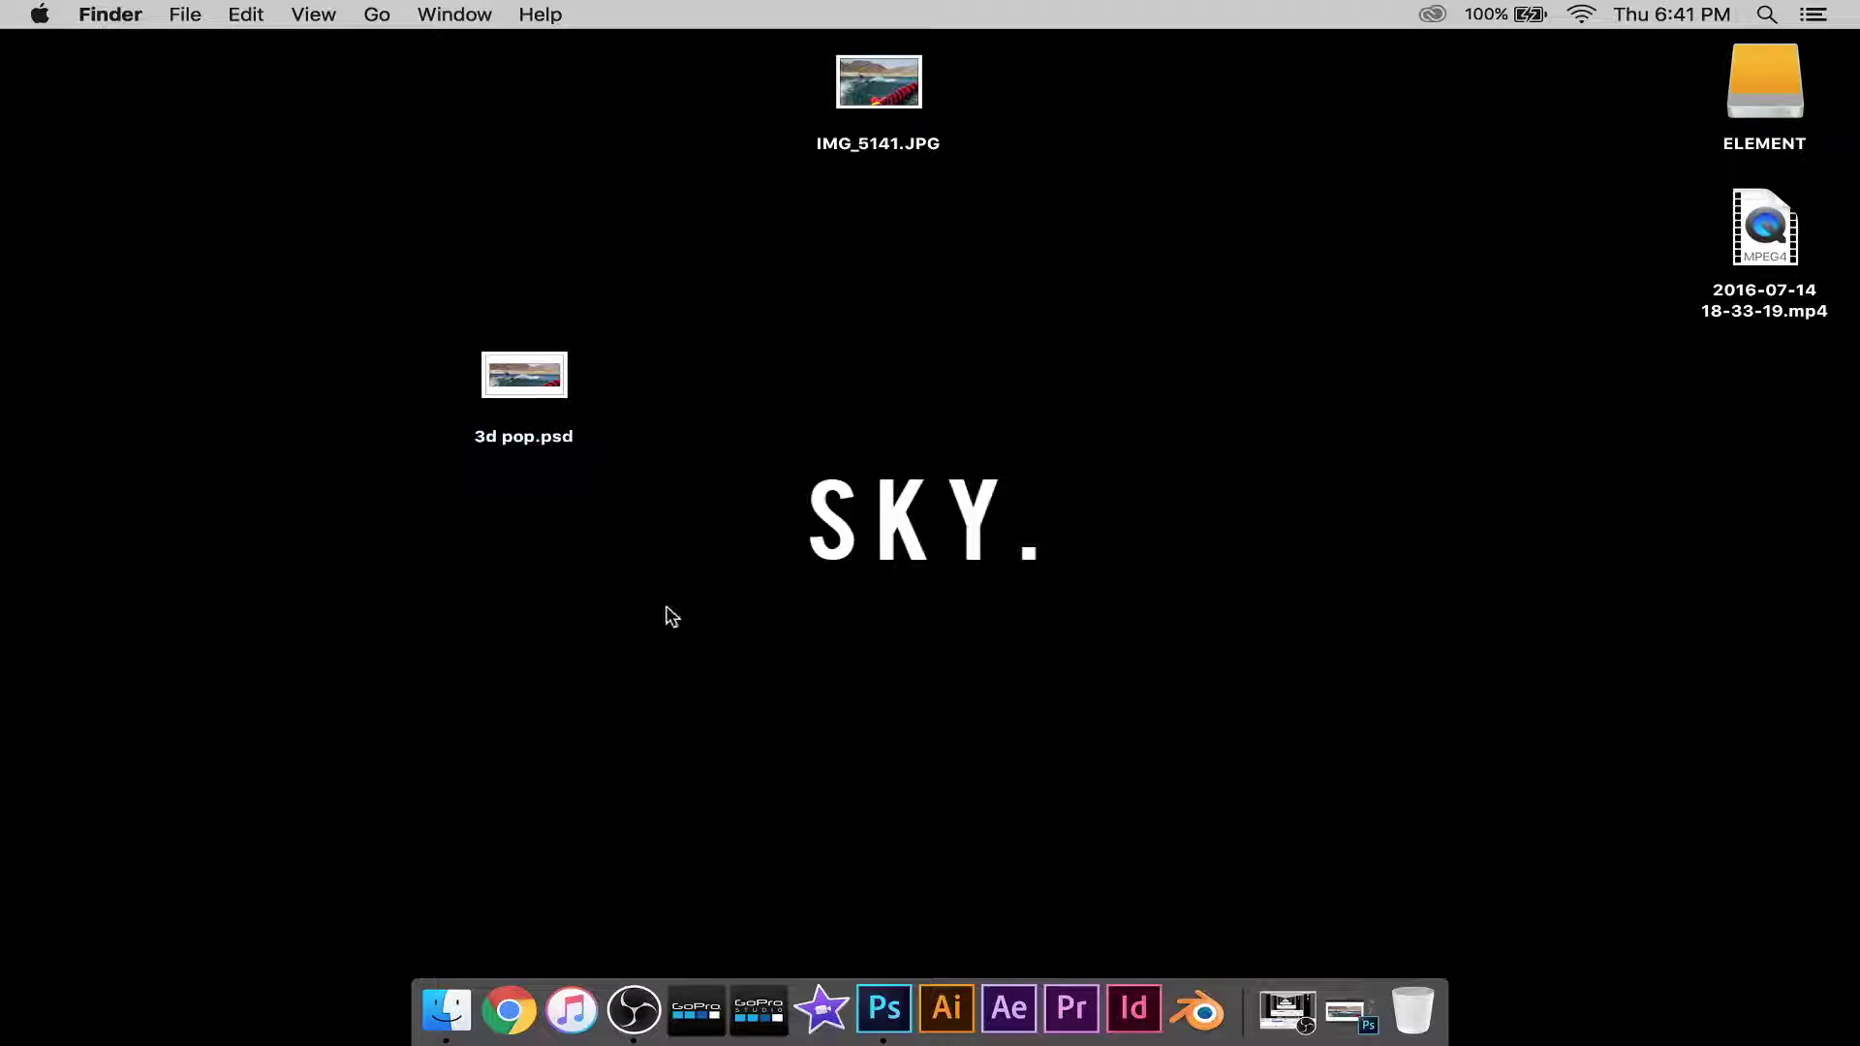
{"action": "left_click", "coordinate": [562, 407]}
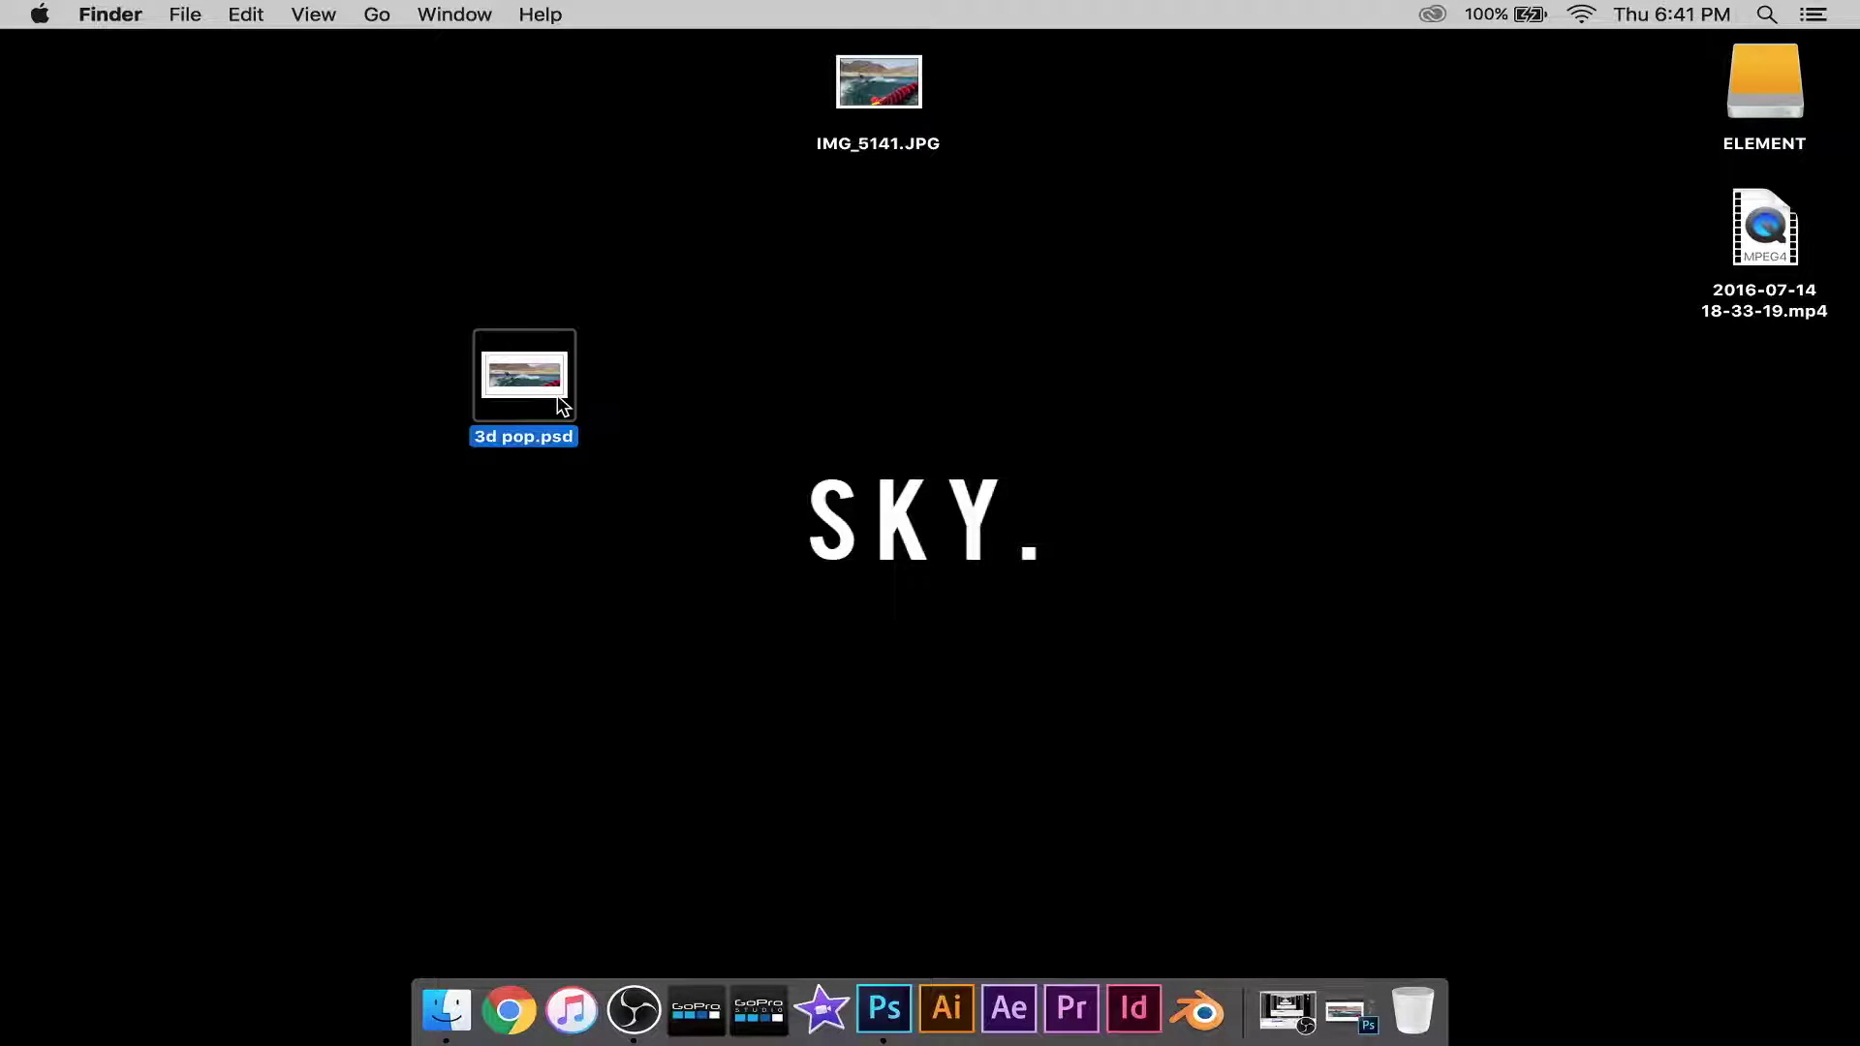
{"action": "double_click", "coordinate": [562, 407]}
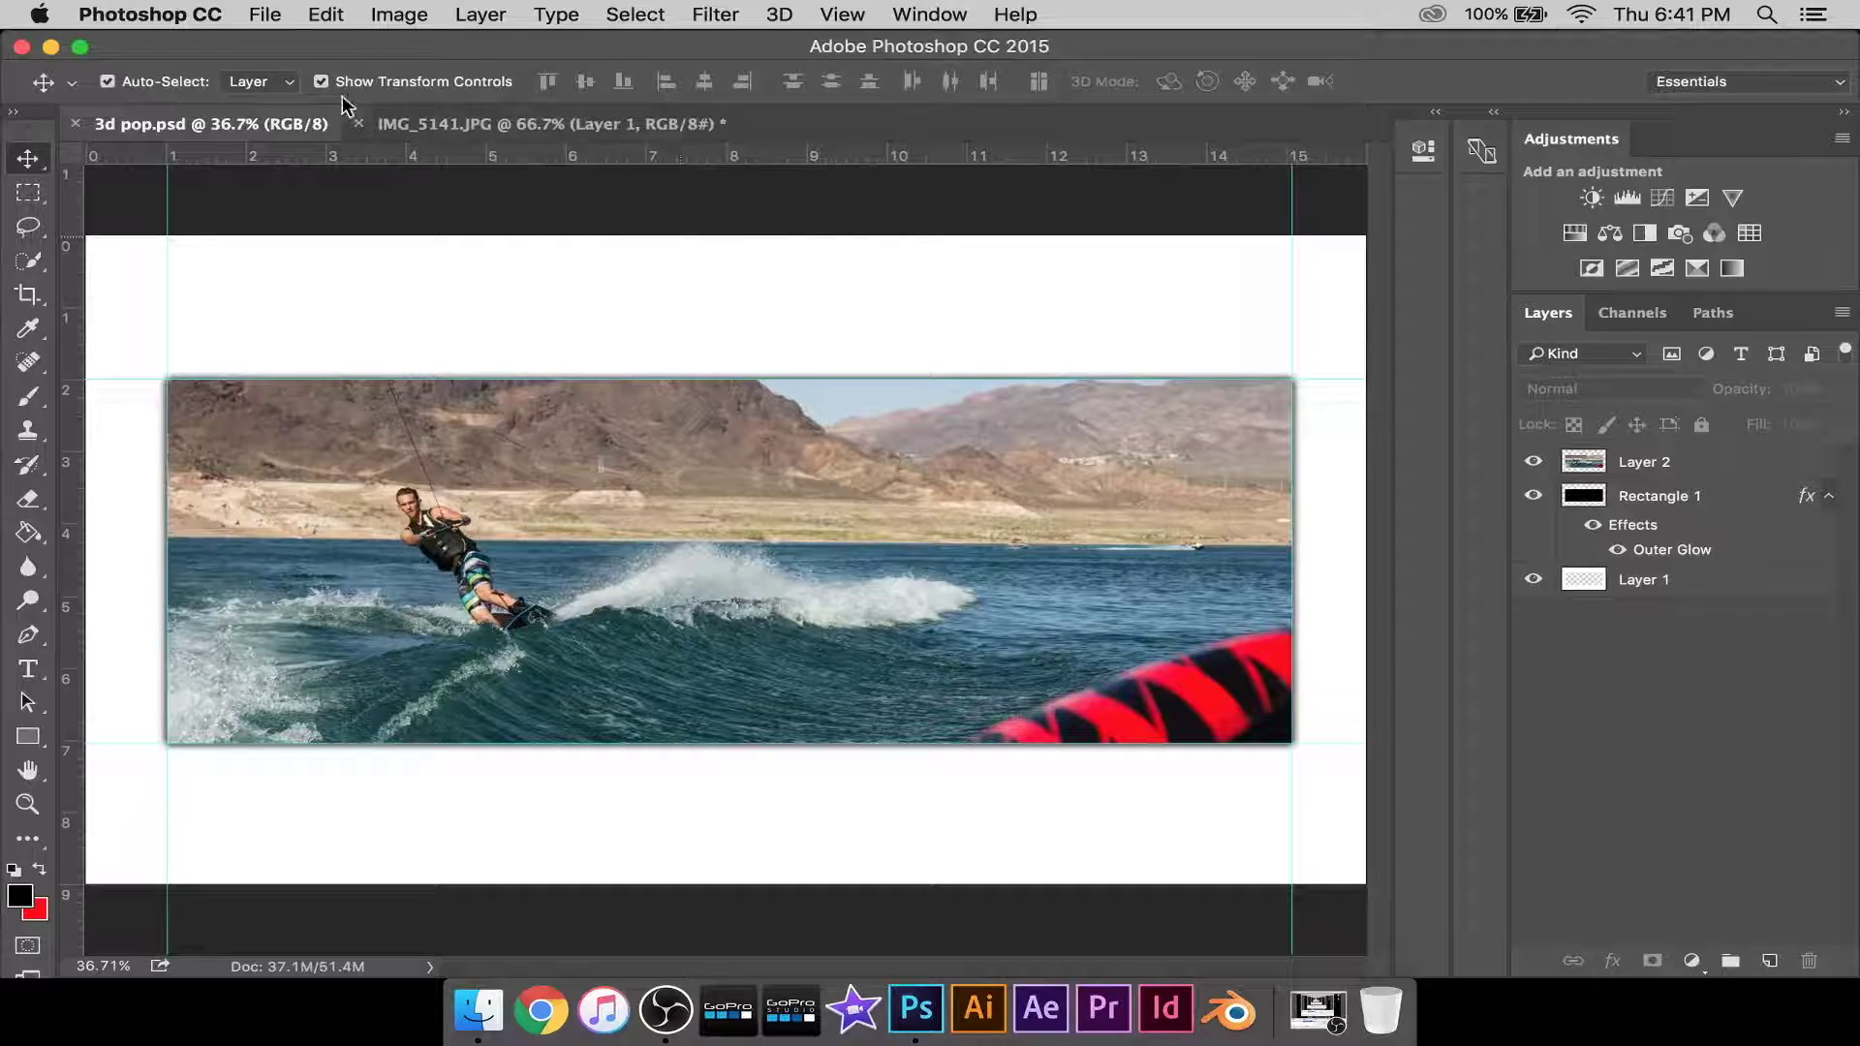
Open IMG_5135.JPG from the "non edit nad raw" folder on the ELEMENT drive, ignoring its unsupported color profile.
{"action": "left_click", "coordinate": [277, 17]}
{"action": "left_click", "coordinate": [340, 70]}
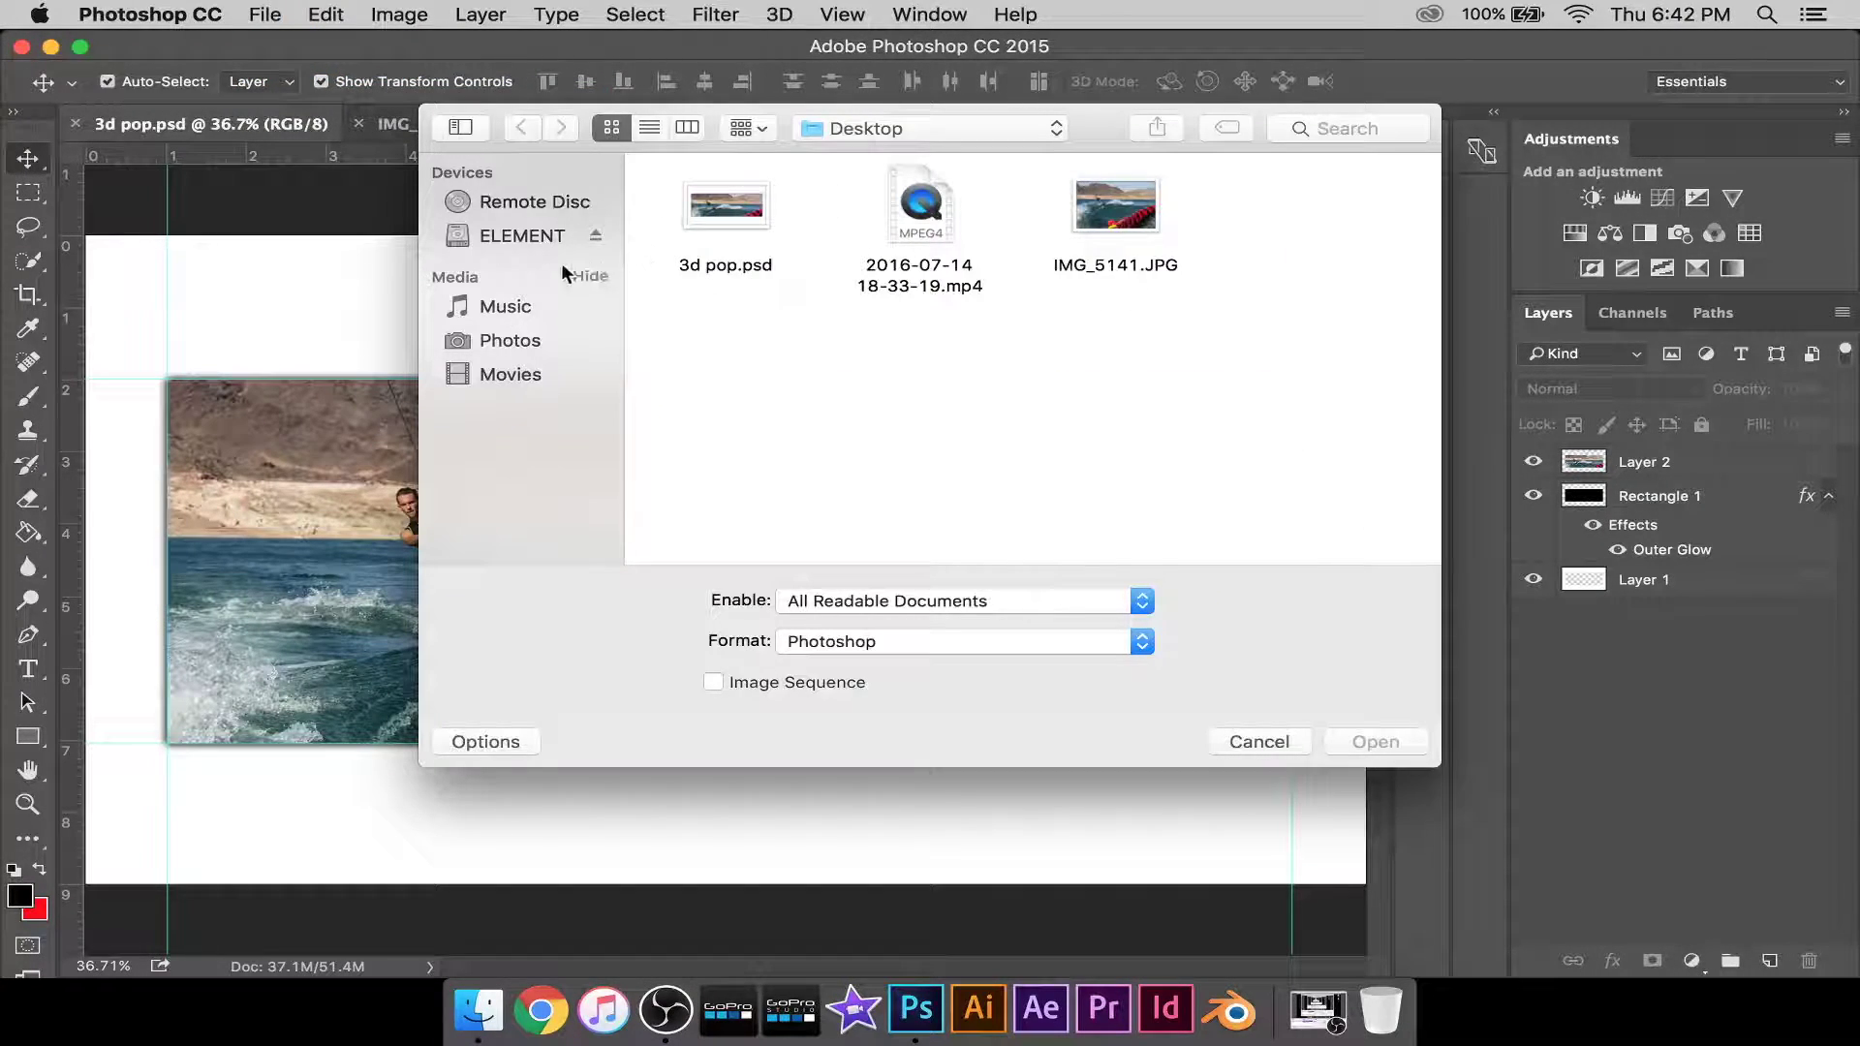
{"action": "left_click", "coordinate": [524, 236]}
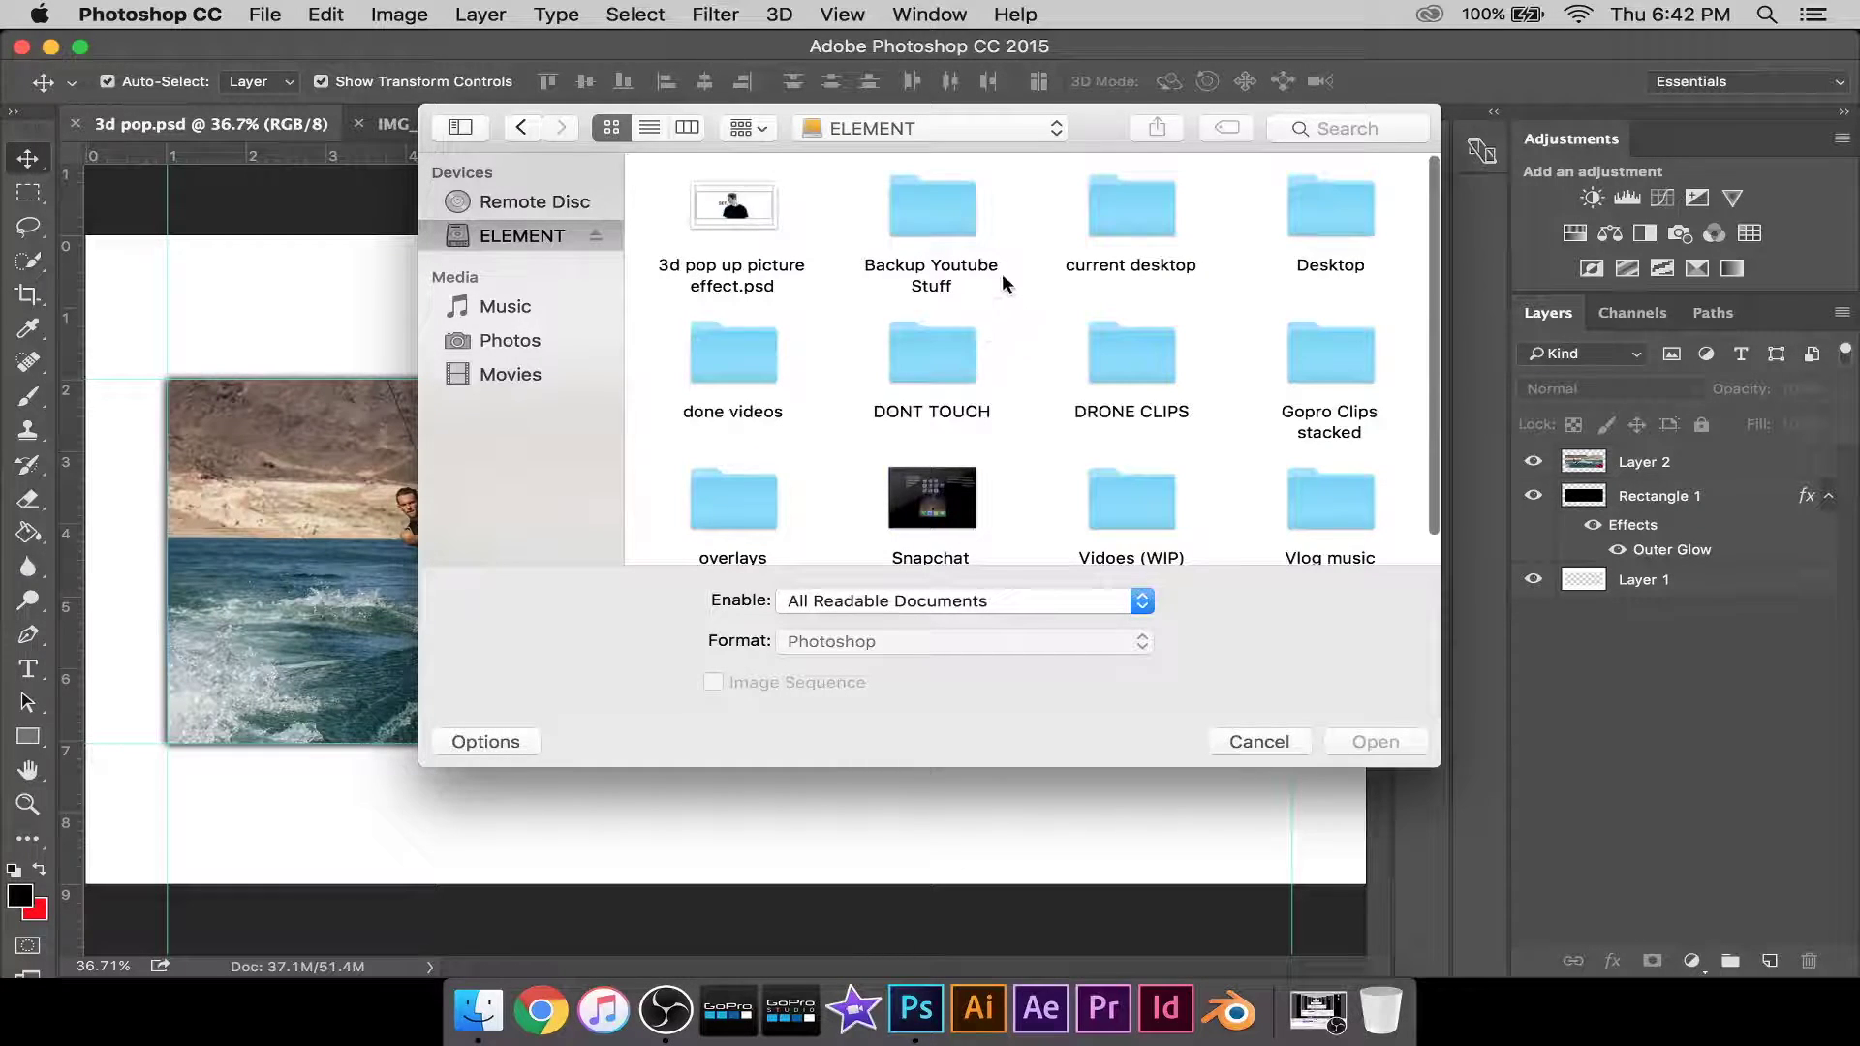
{"action": "double_click", "coordinate": [1332, 219]}
{"action": "double_click", "coordinate": [733, 368]}
{"action": "double_click", "coordinate": [944, 199]}
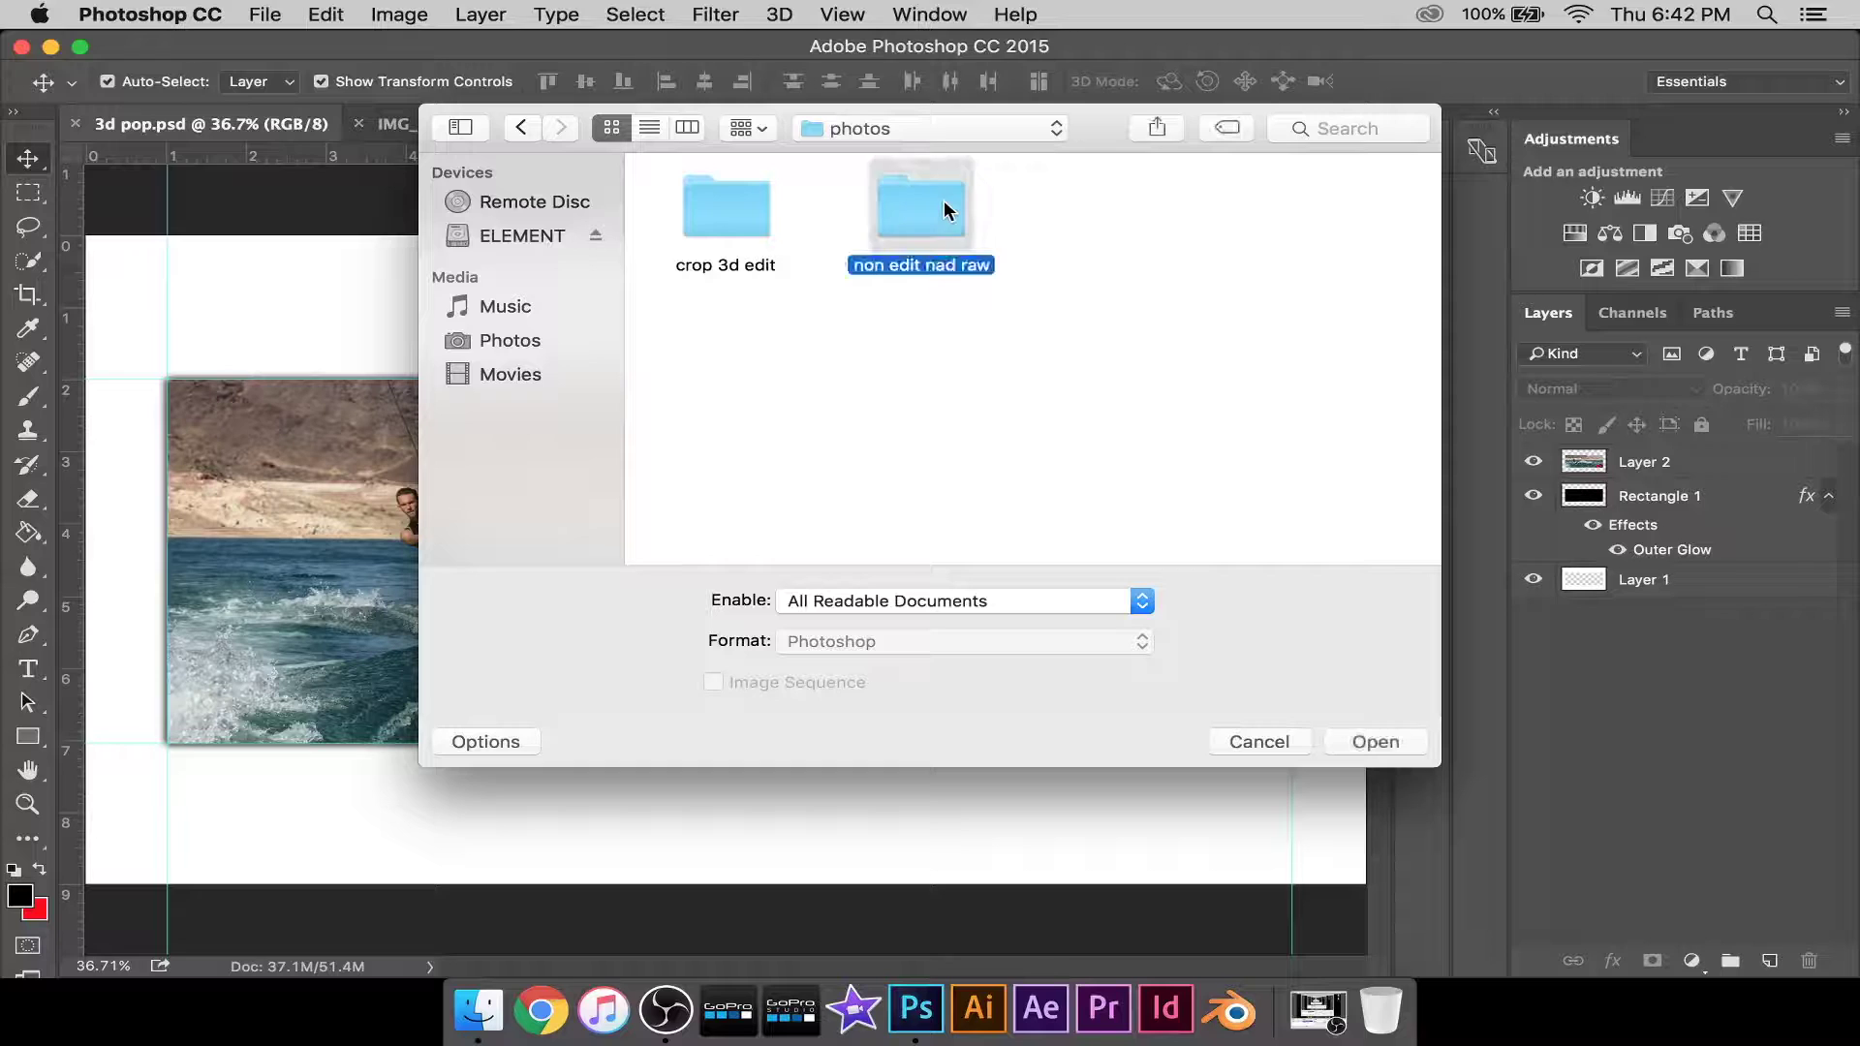
{"action": "left_click", "coordinate": [1307, 452]}
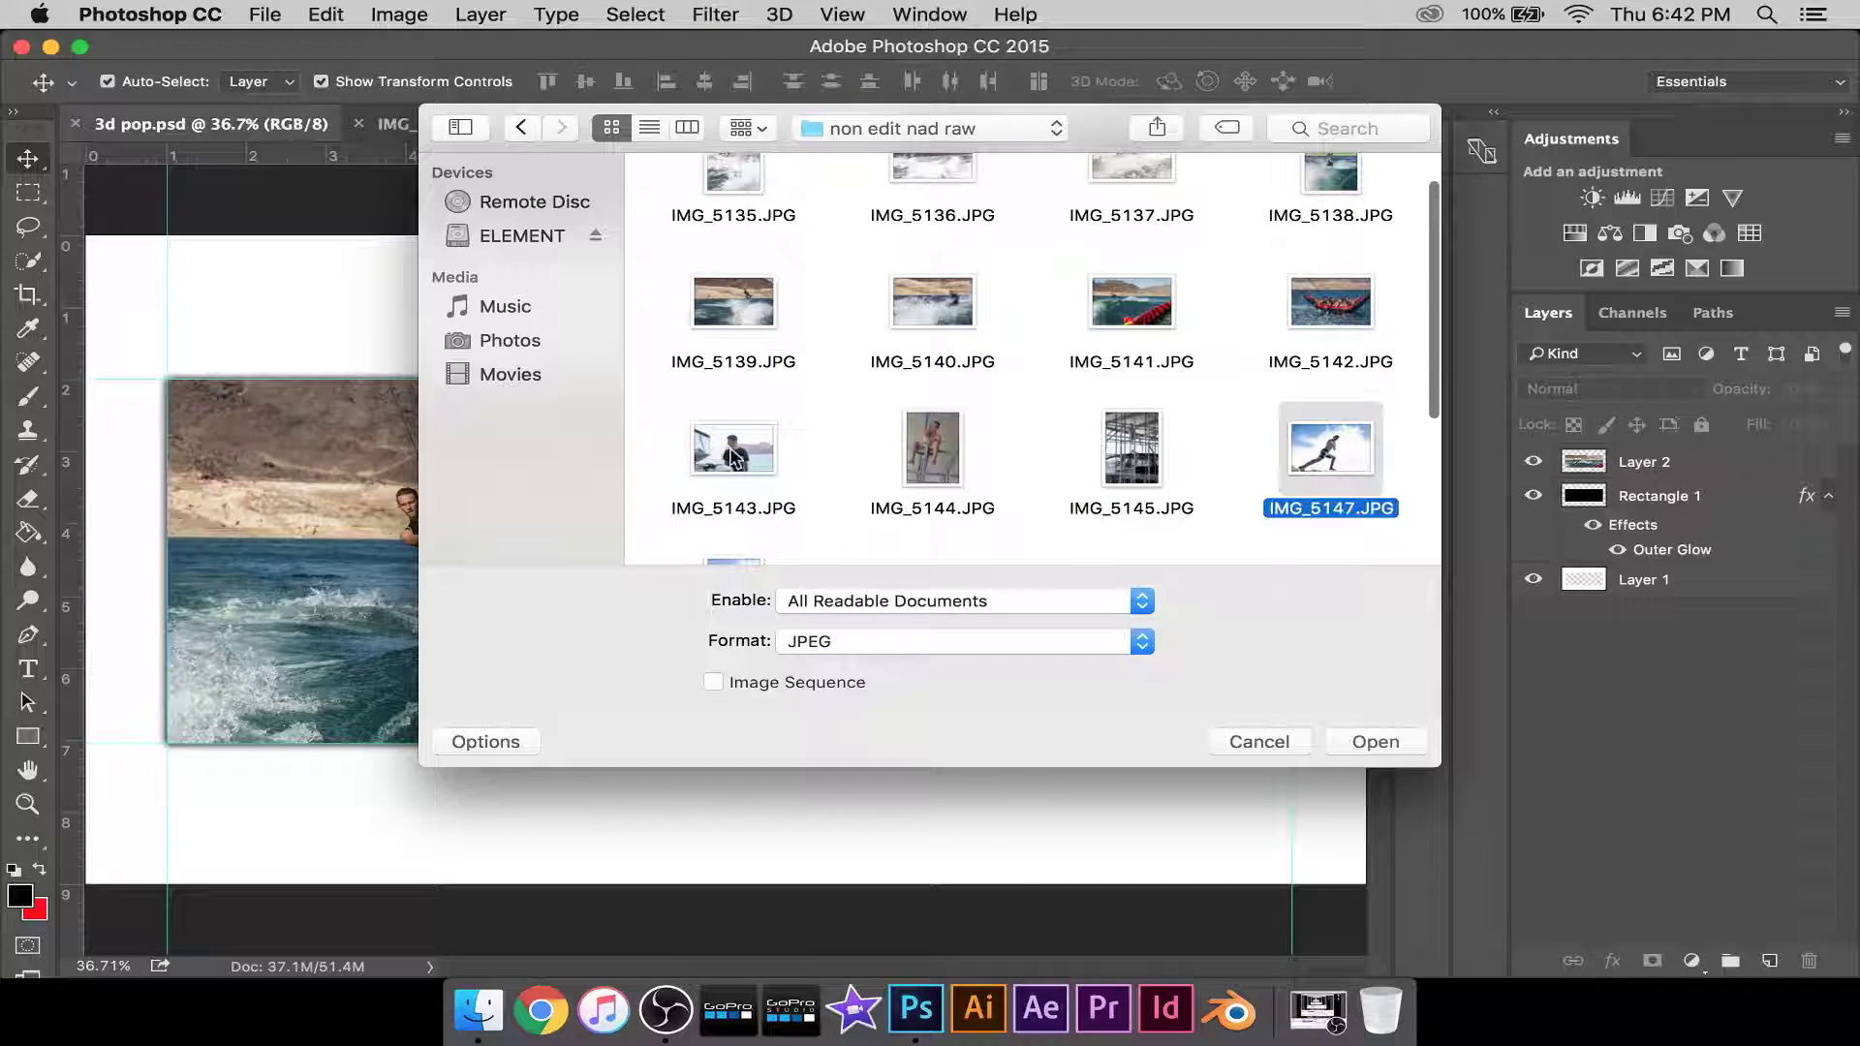
{"action": "scroll", "coordinate": [787, 337], "scroll_direction": "up", "scroll_amount": 3}
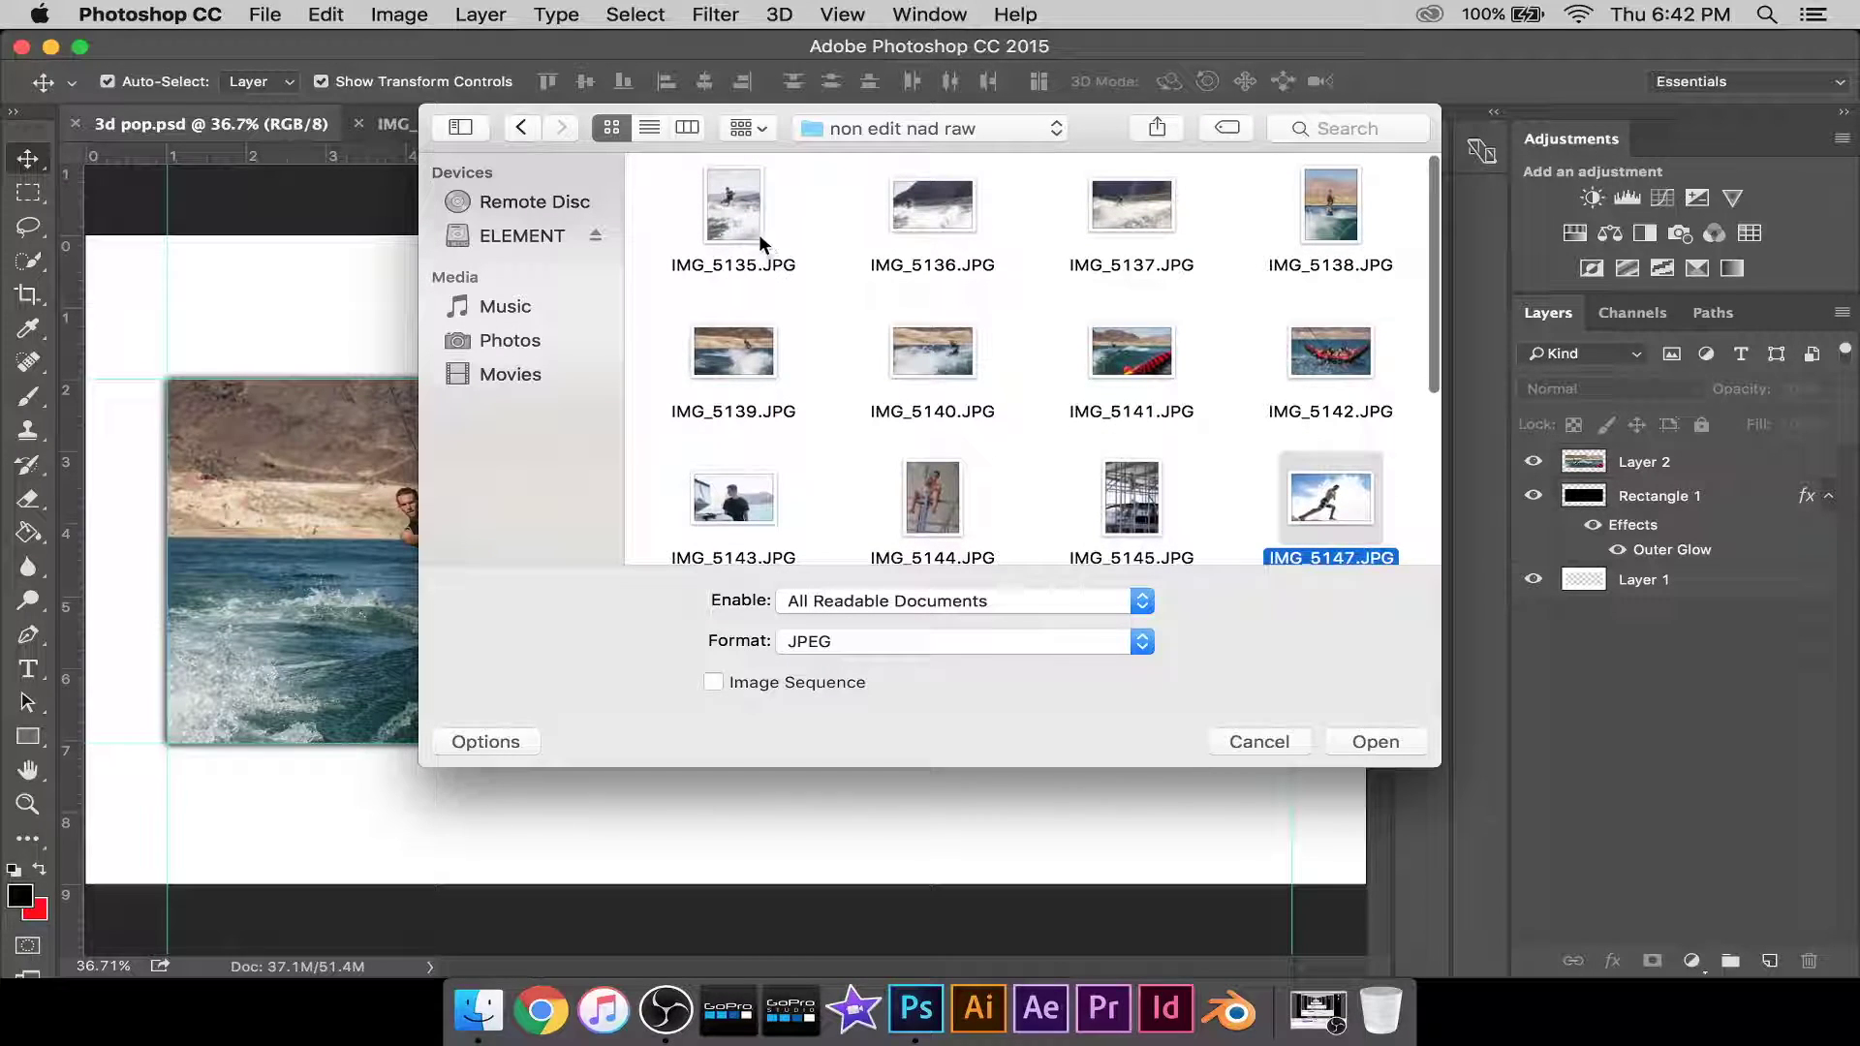
{"action": "left_click", "coordinate": [731, 223]}
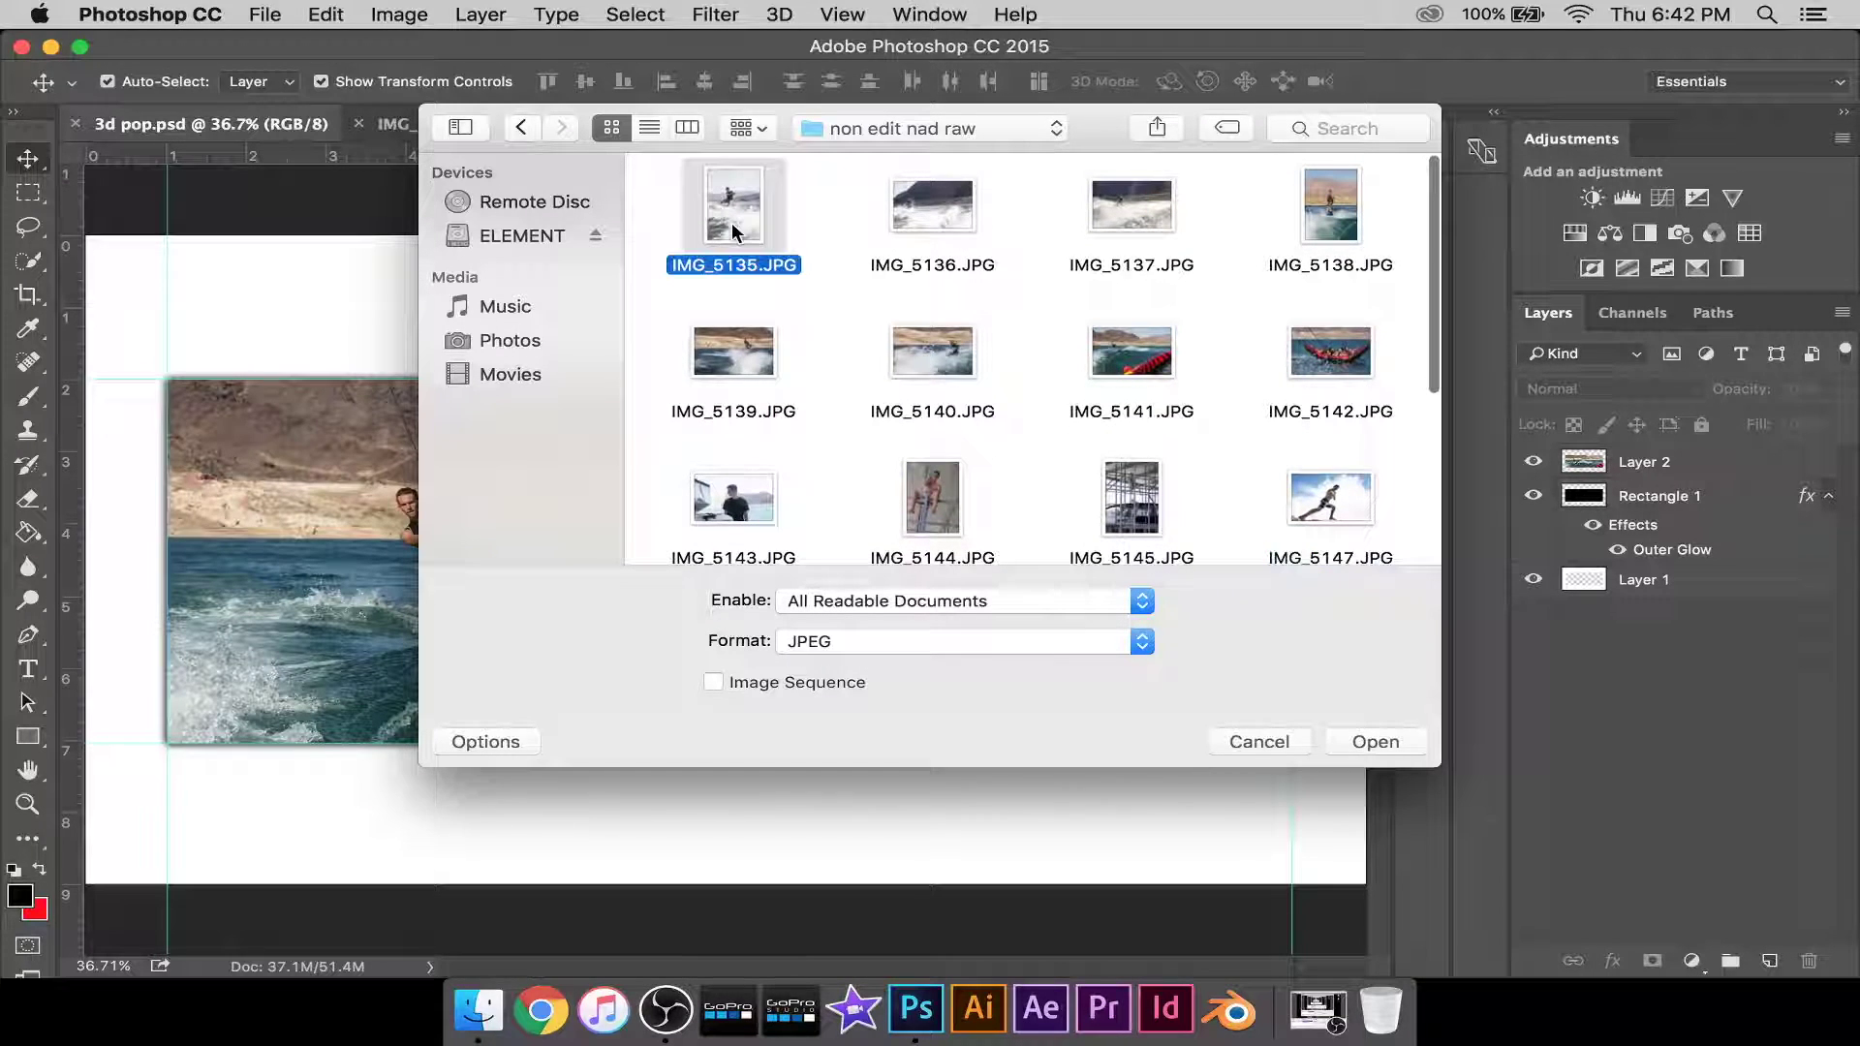
{"action": "left_click", "coordinate": [1353, 747]}
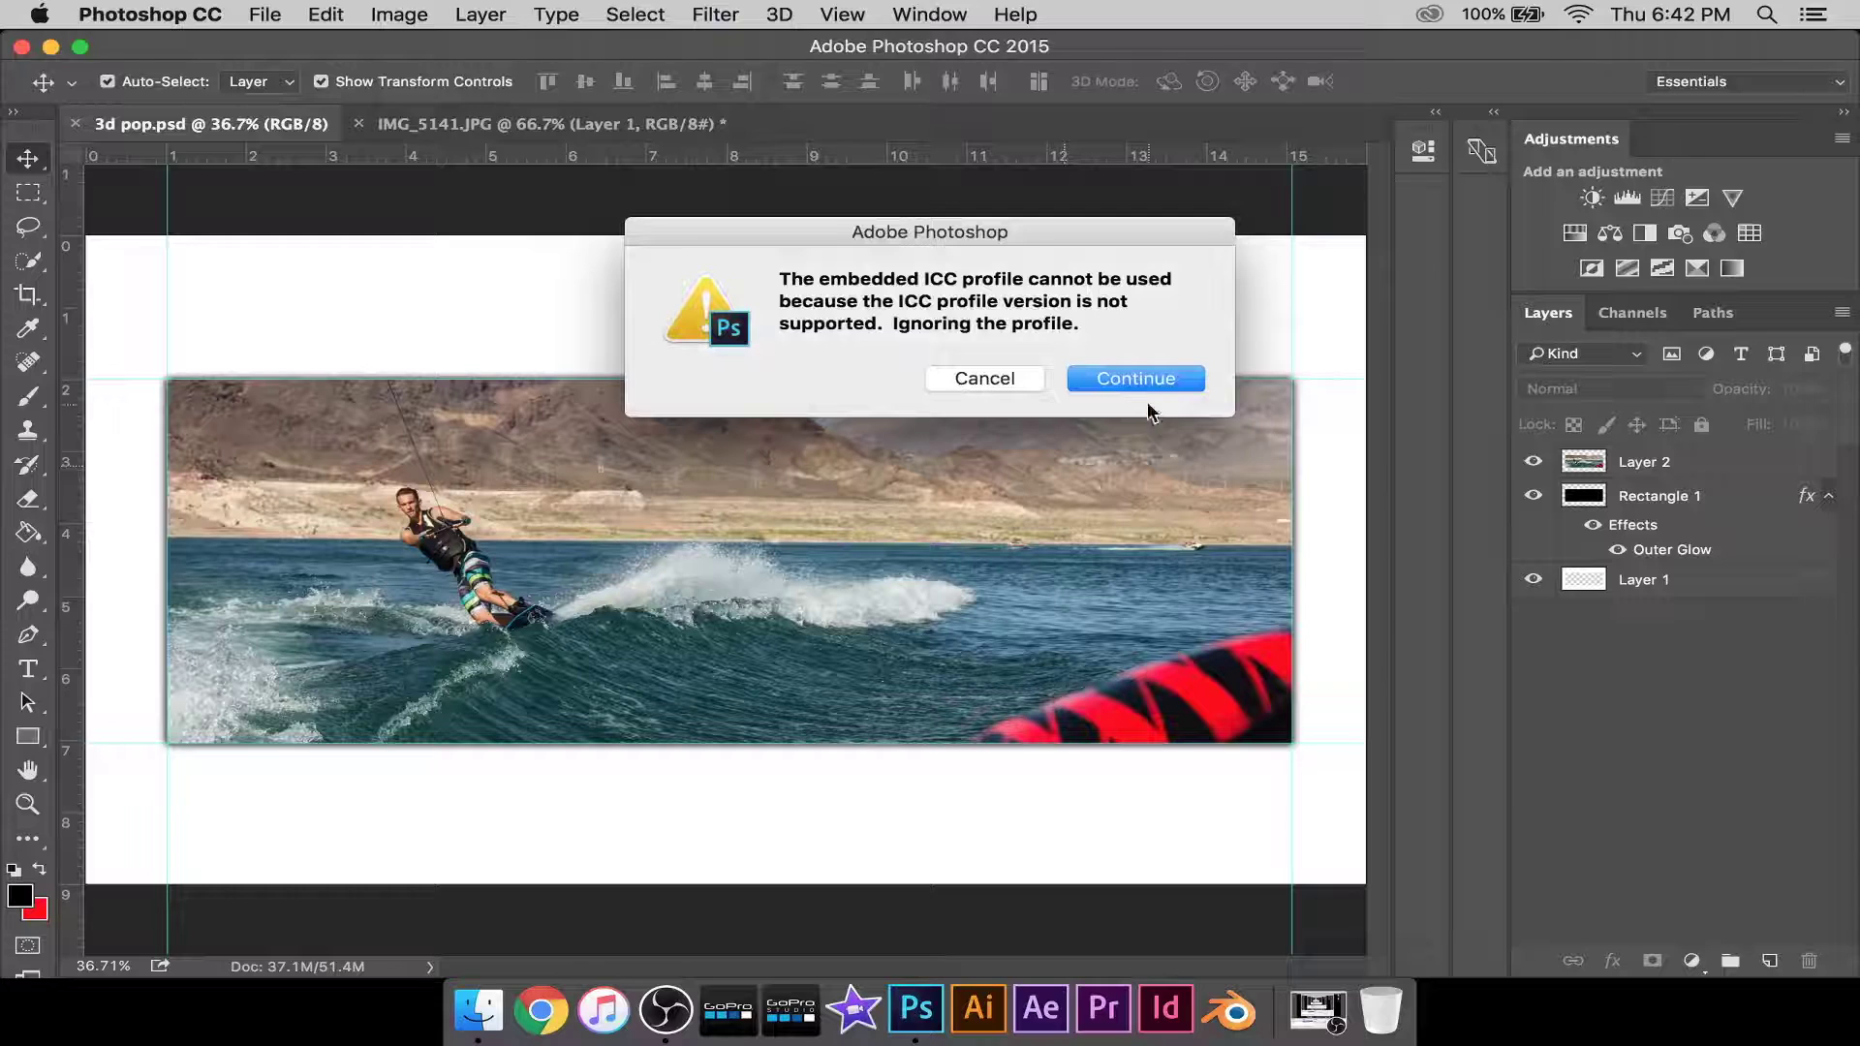
{"action": "left_click", "coordinate": [1164, 379]}
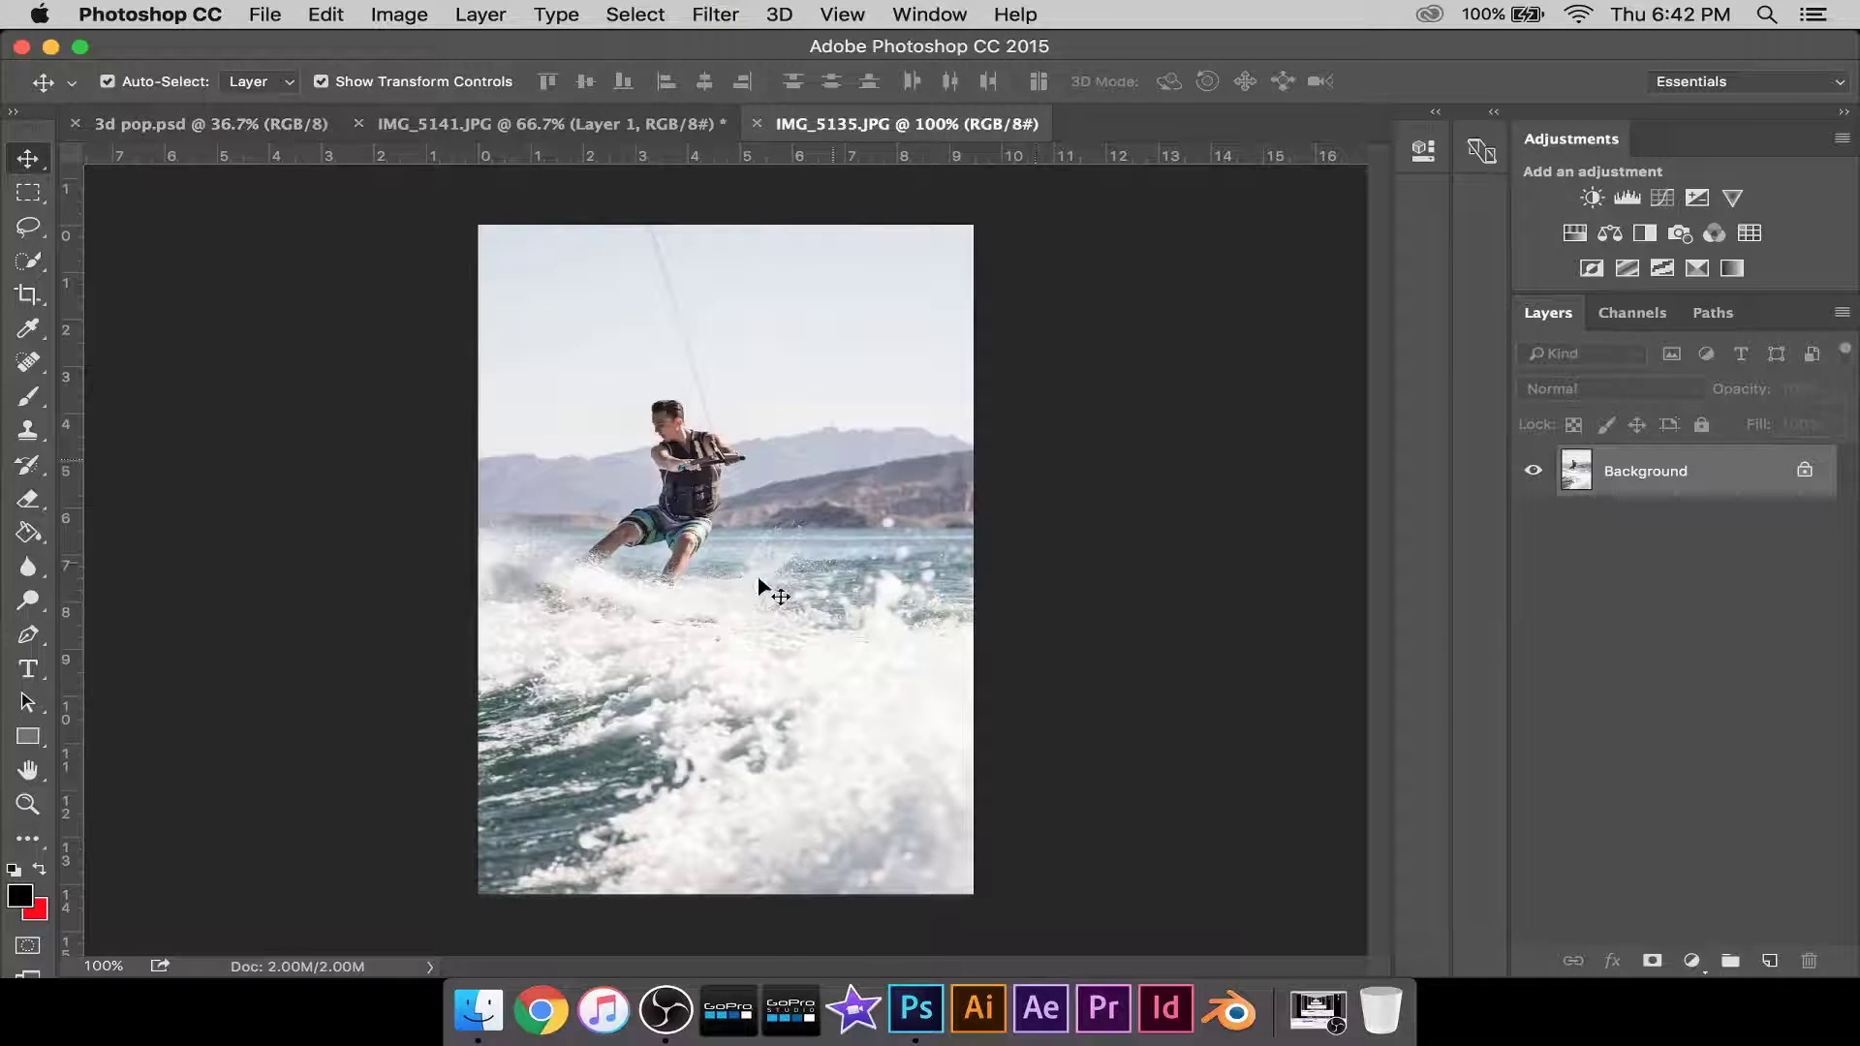
Bring a duplicate of the IMG_5135.JPG photo into 3d pop.psd above Layer 2 and enlarge it to about 333%.
{"action": "key", "text": "super+j"}
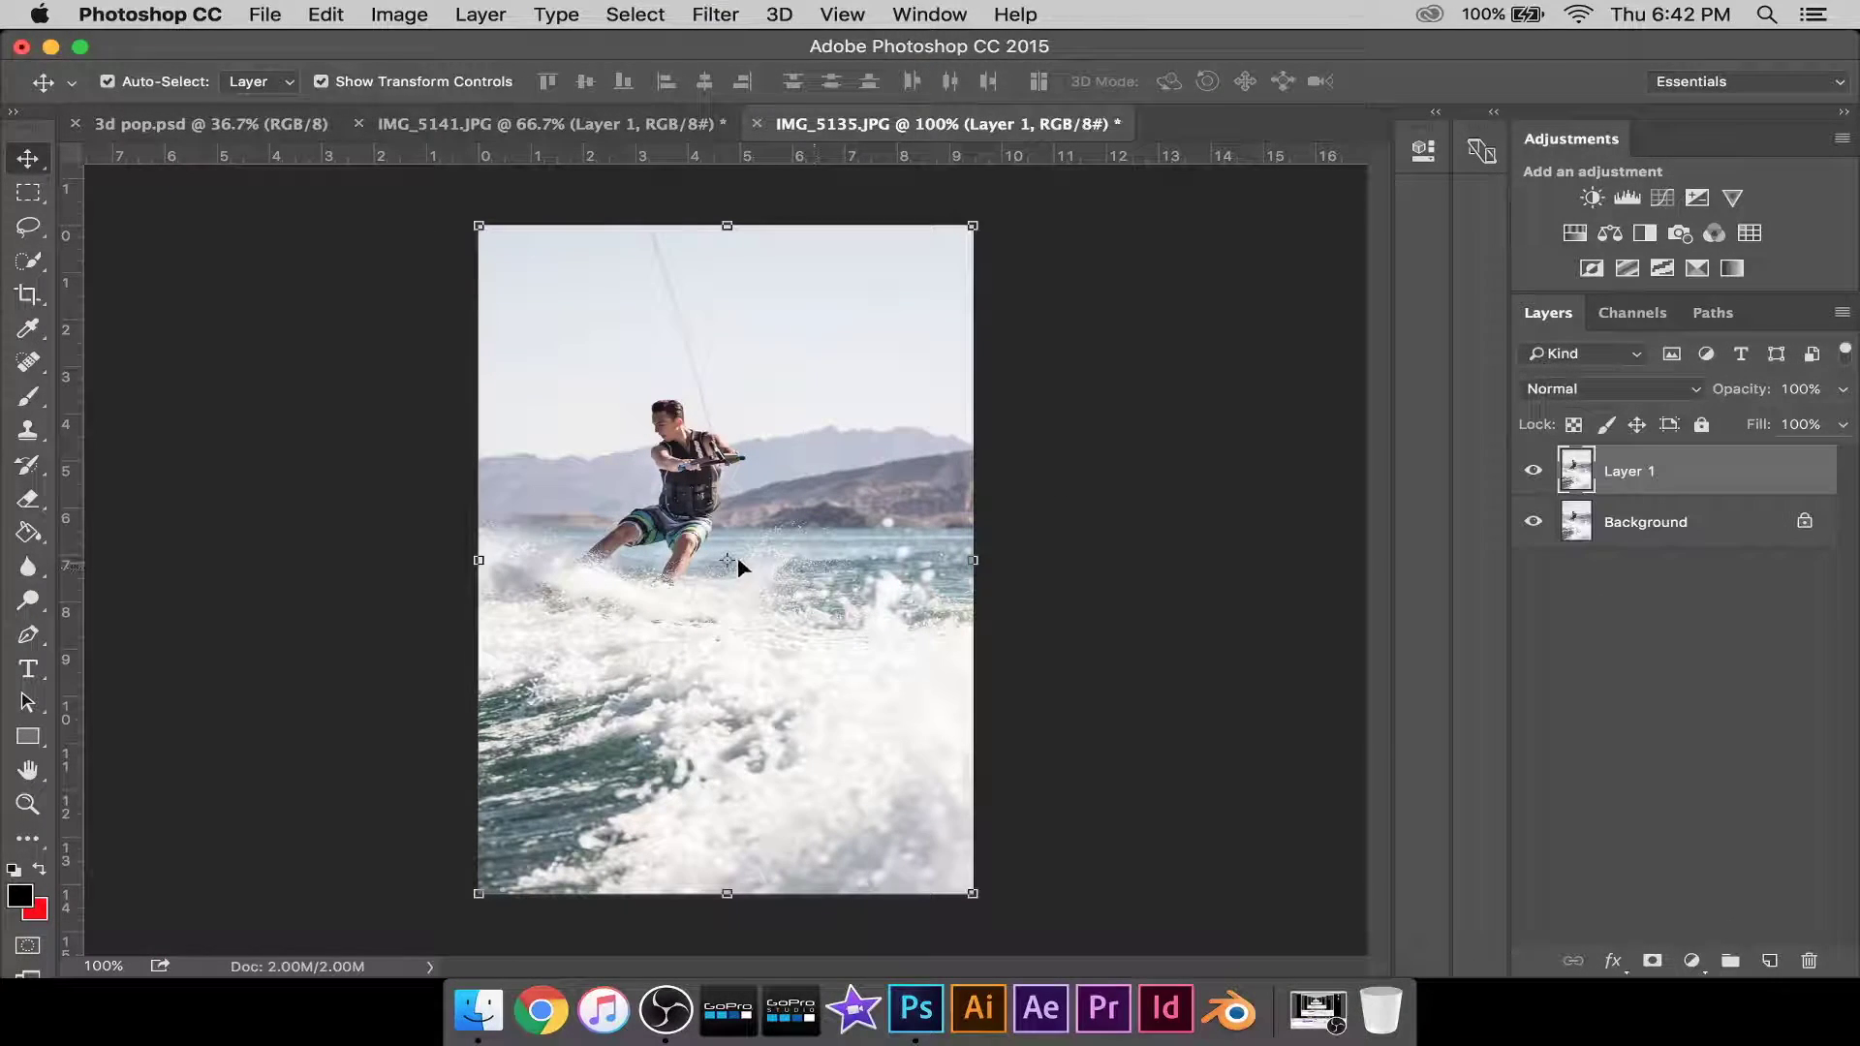
{"action": "left_click_drag", "start_coordinate": [804, 531], "coordinate": [767, 541]}
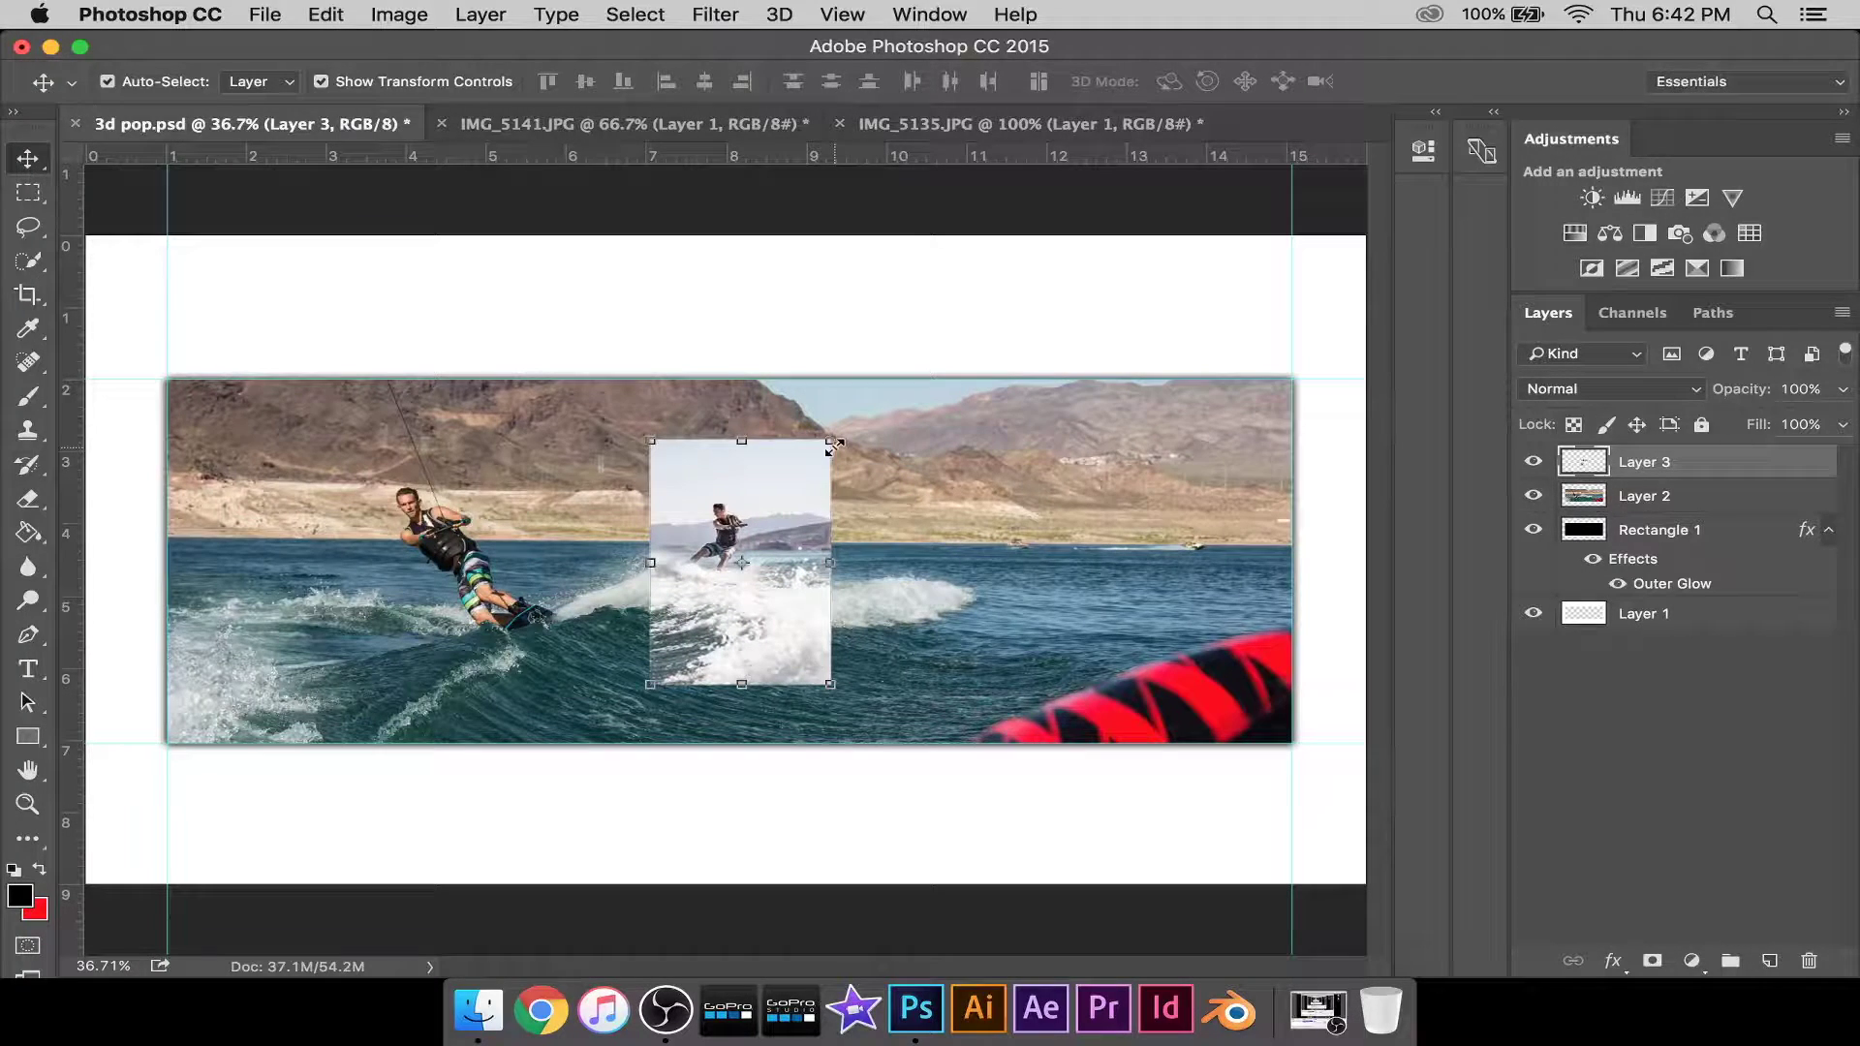
{"action": "left_click_drag", "start_coordinate": [831, 444], "coordinate": [1250, 228]}
{"action": "left_click", "coordinate": [1326, 185], "text": "alt"}
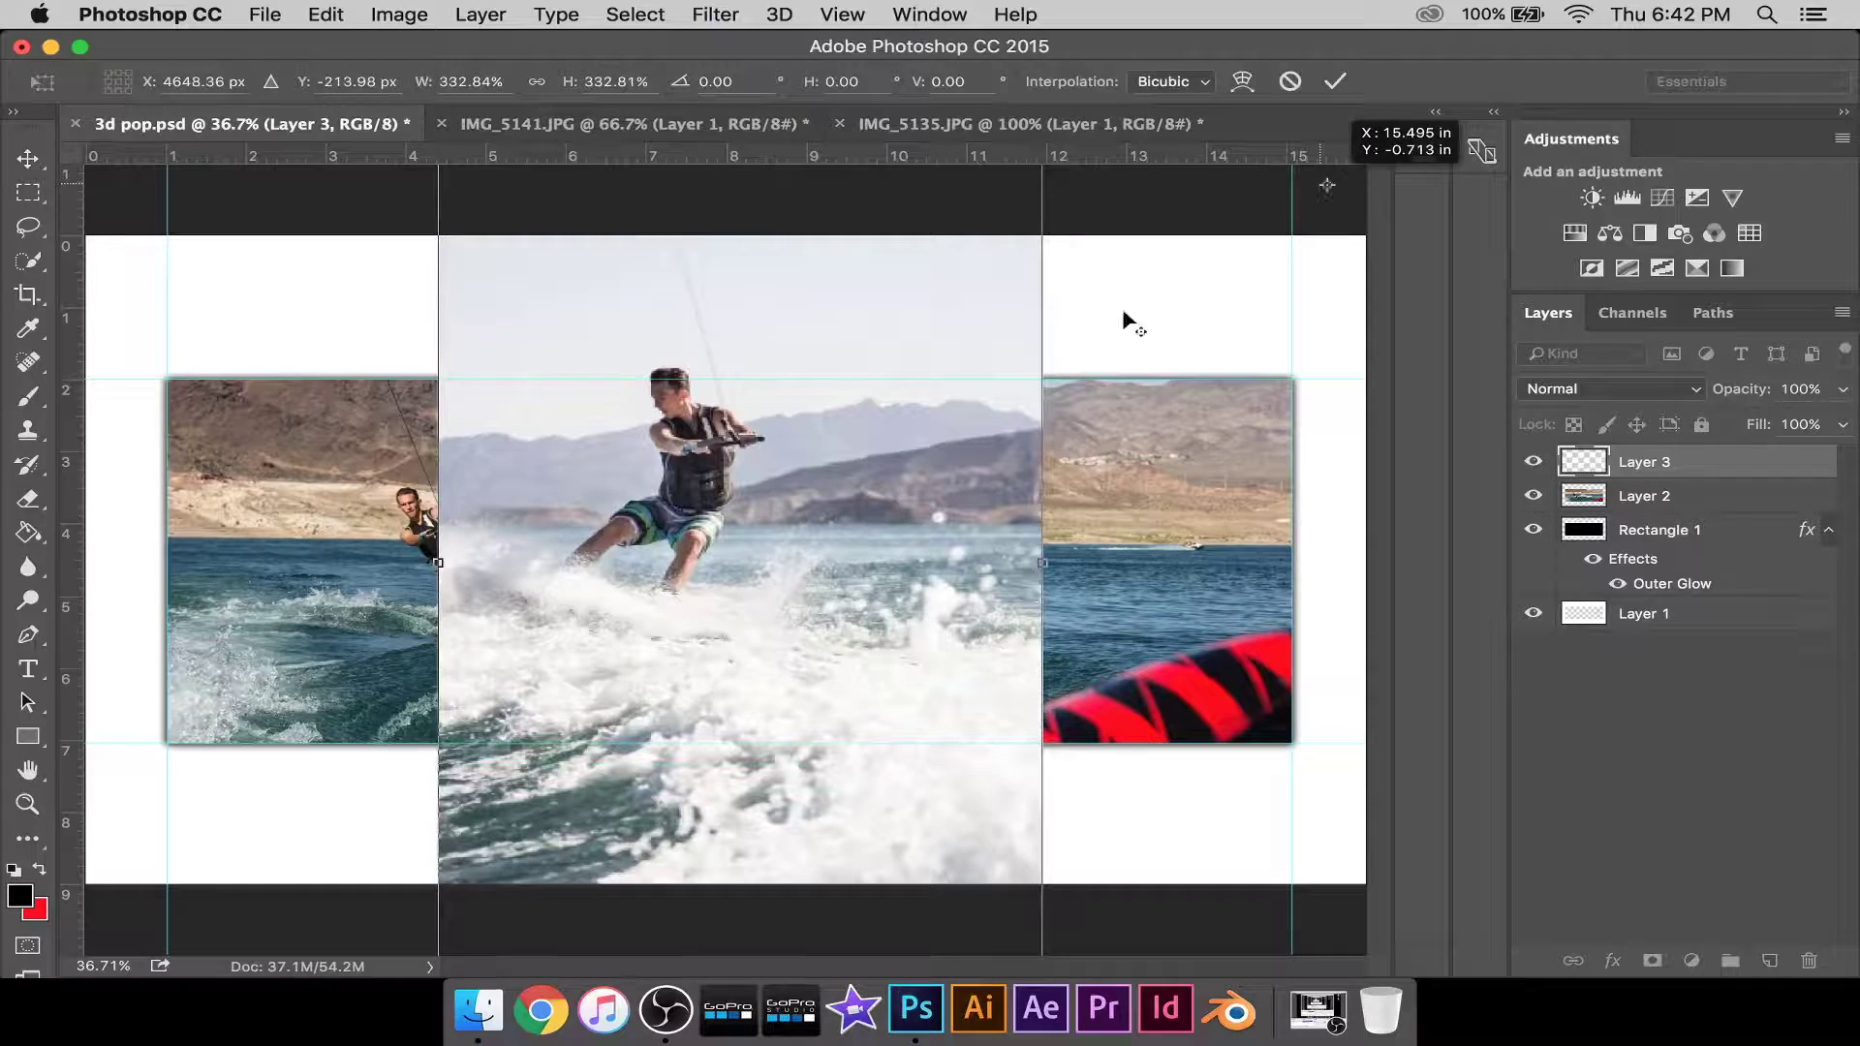
{"action": "left_click_drag", "start_coordinate": [853, 528], "coordinate": [853, 565]}
{"action": "key", "text": "super+minus"}
{"action": "key", "text": "super+minus"}
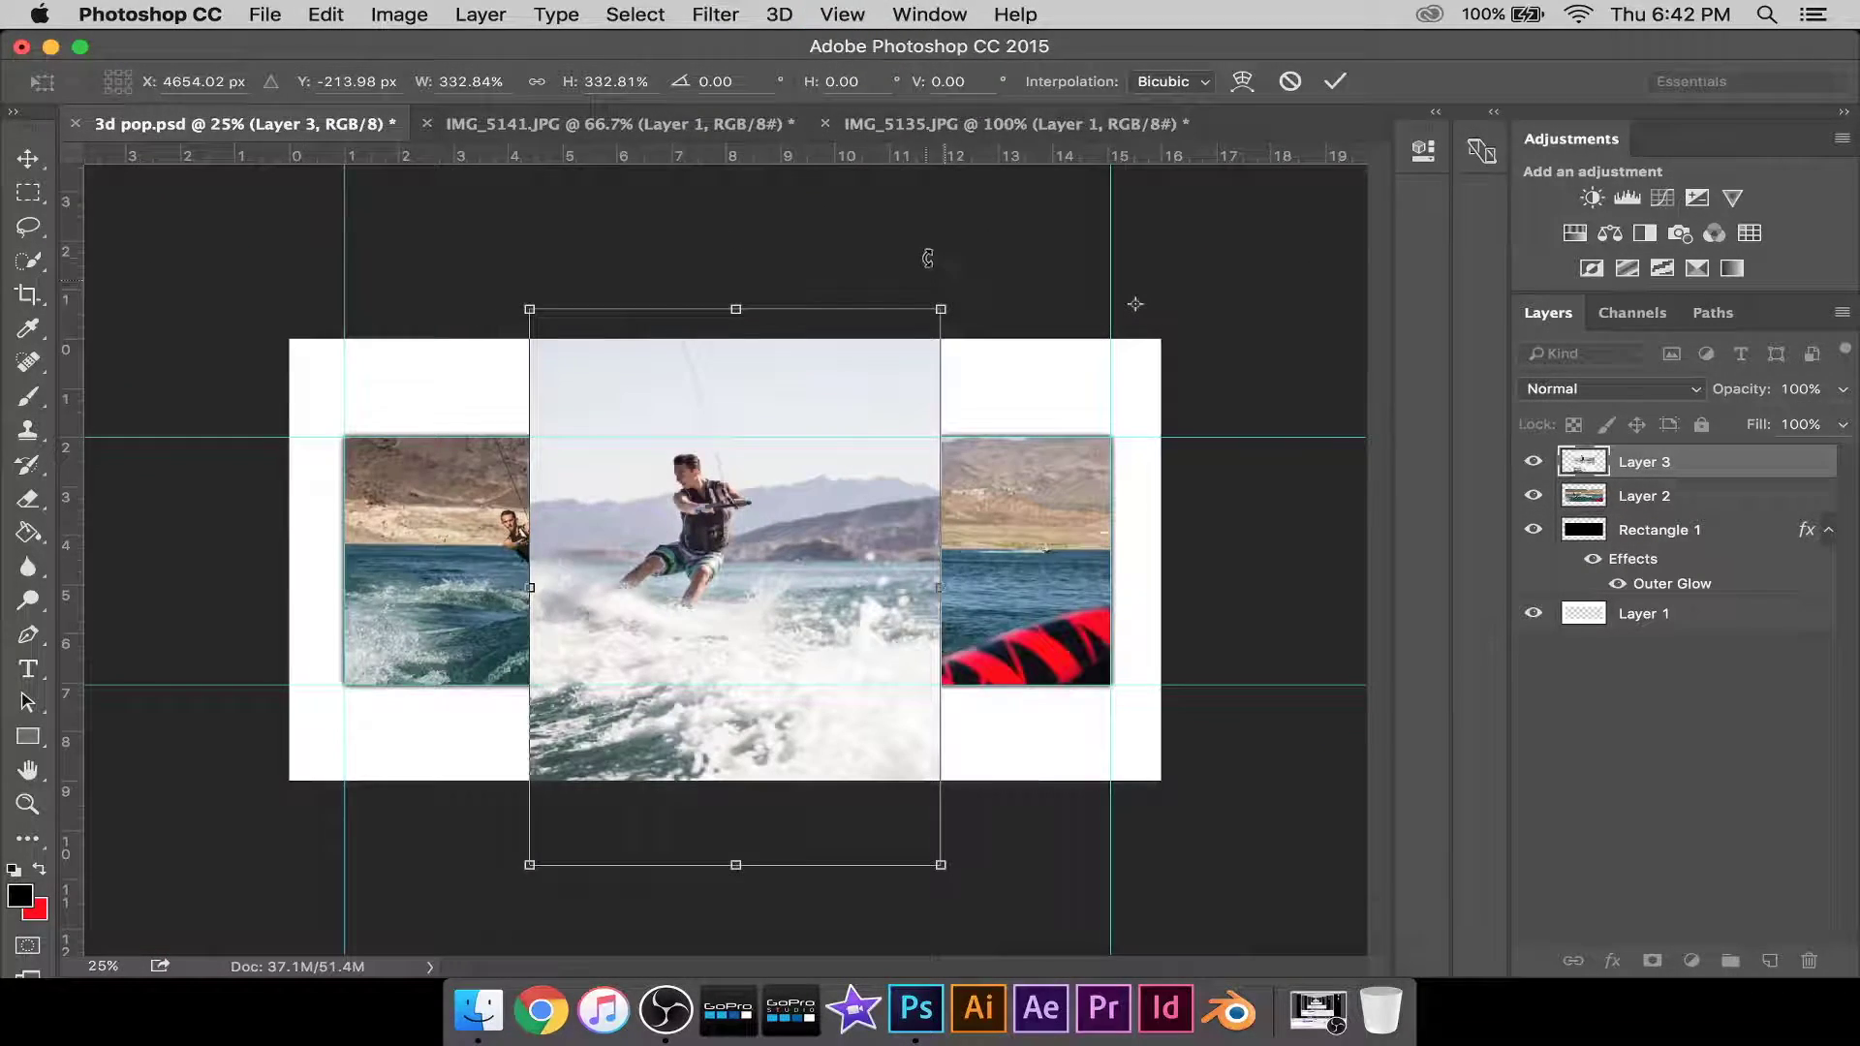
Scale the Layer 3 photo to about 638% and center it so it spans the full width of the frame.
{"action": "left_click_drag", "start_coordinate": [949, 303], "coordinate": [1029, 257]}
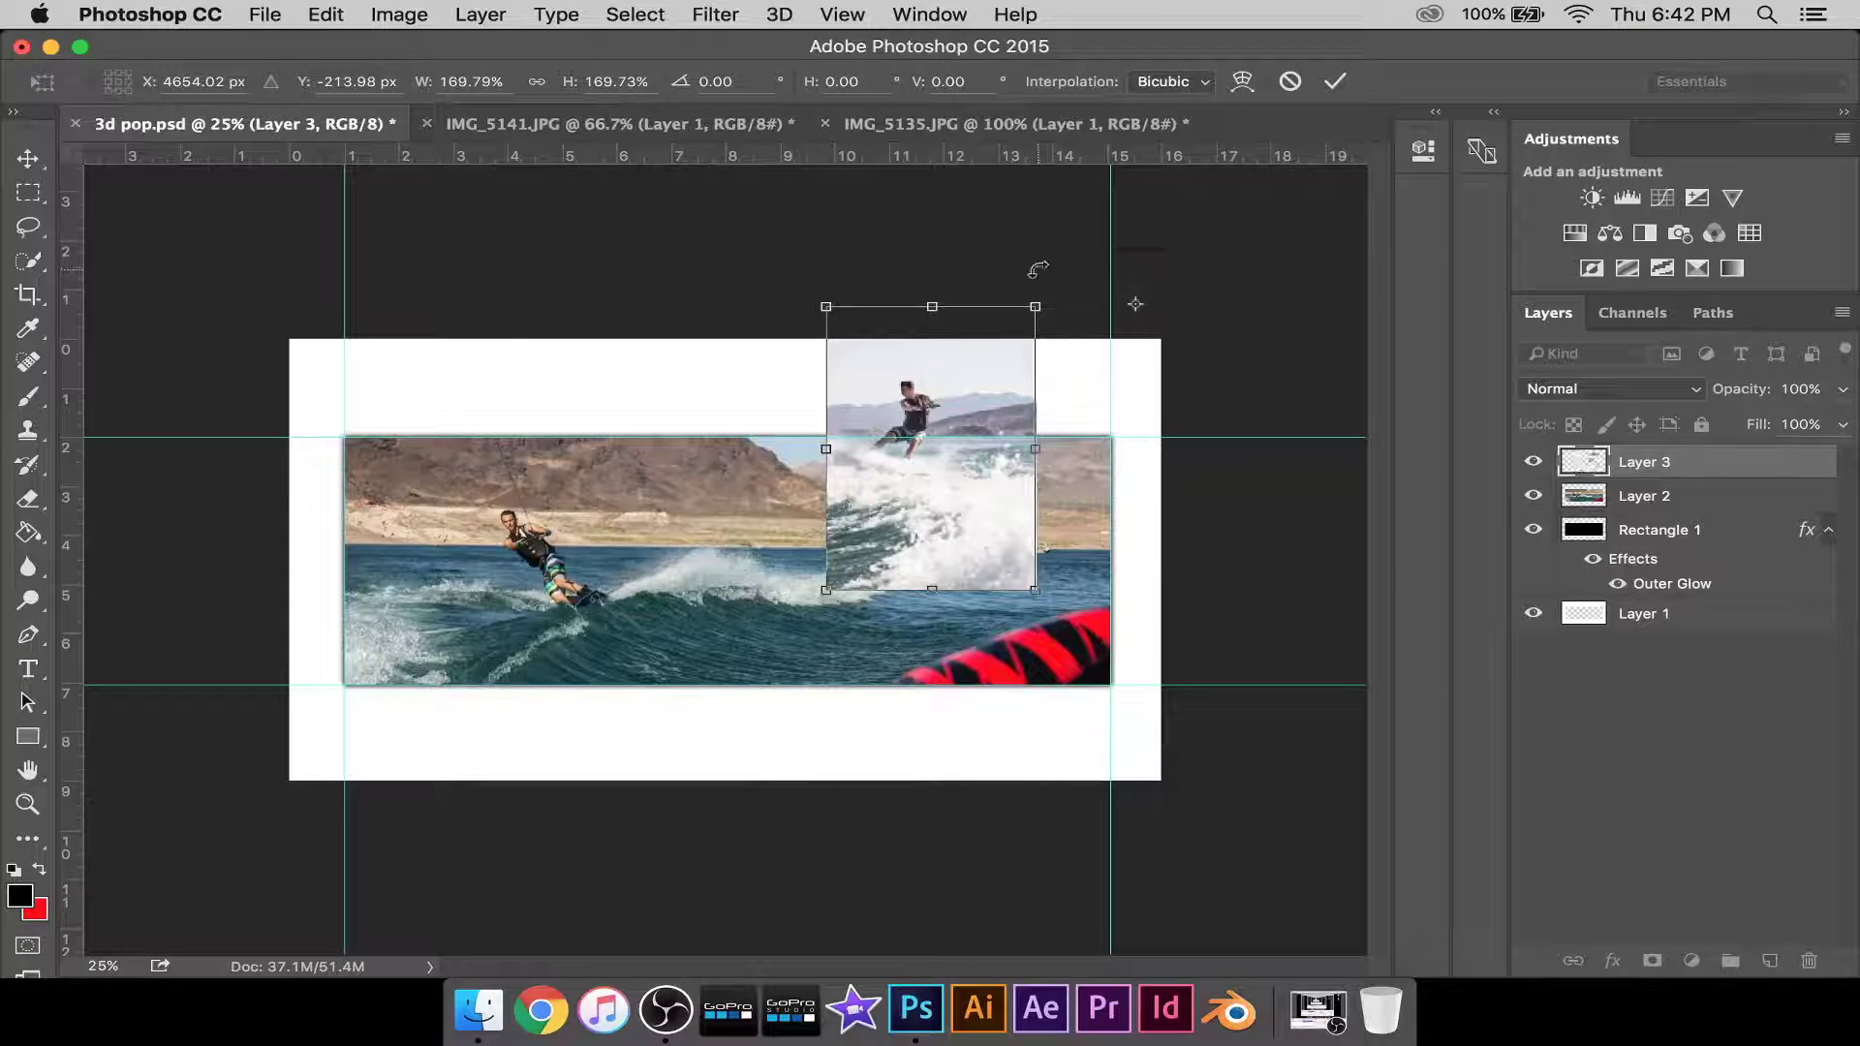
{"action": "left_click_drag", "start_coordinate": [1096, 329], "coordinate": [932, 449]}
{"action": "left_click_drag", "start_coordinate": [1051, 301], "coordinate": [1264, 24]}
{"action": "left_click_drag", "start_coordinate": [923, 620], "coordinate": [658, 719]}
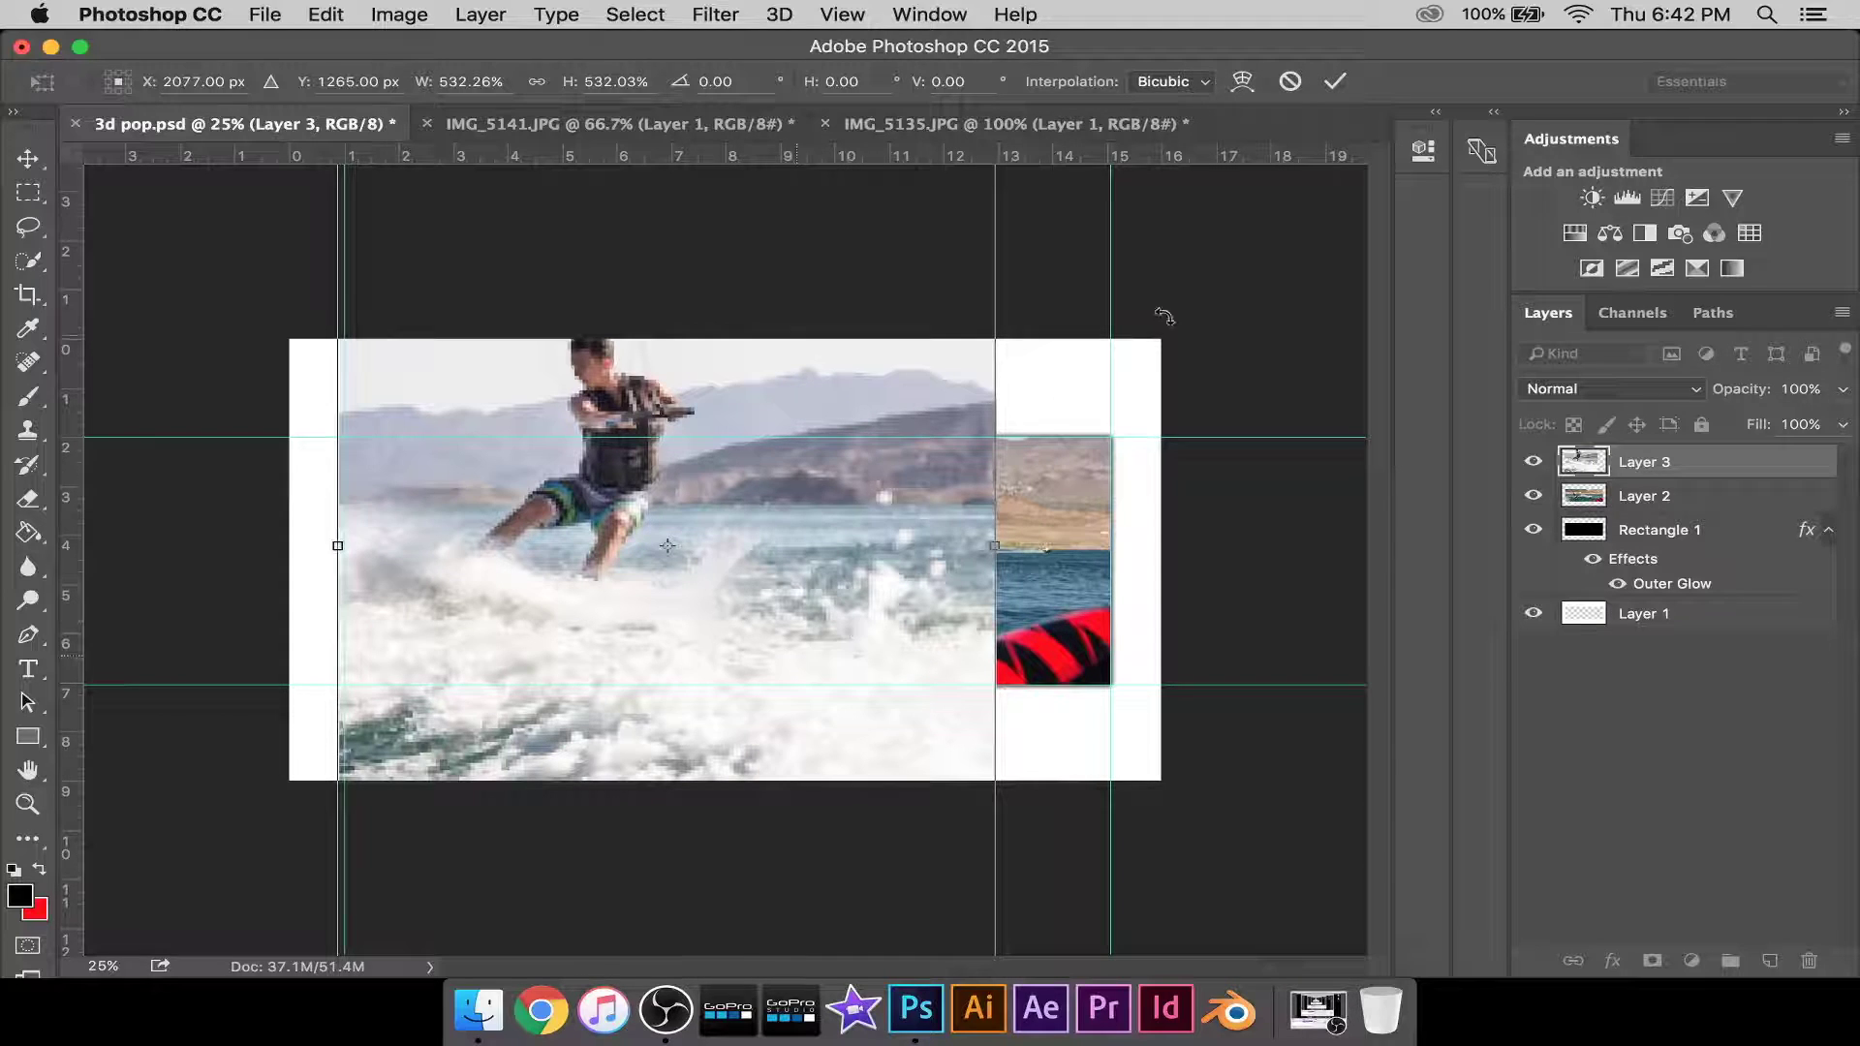
{"action": "key", "text": "super+minus"}
{"action": "key", "text": "super+minus"}
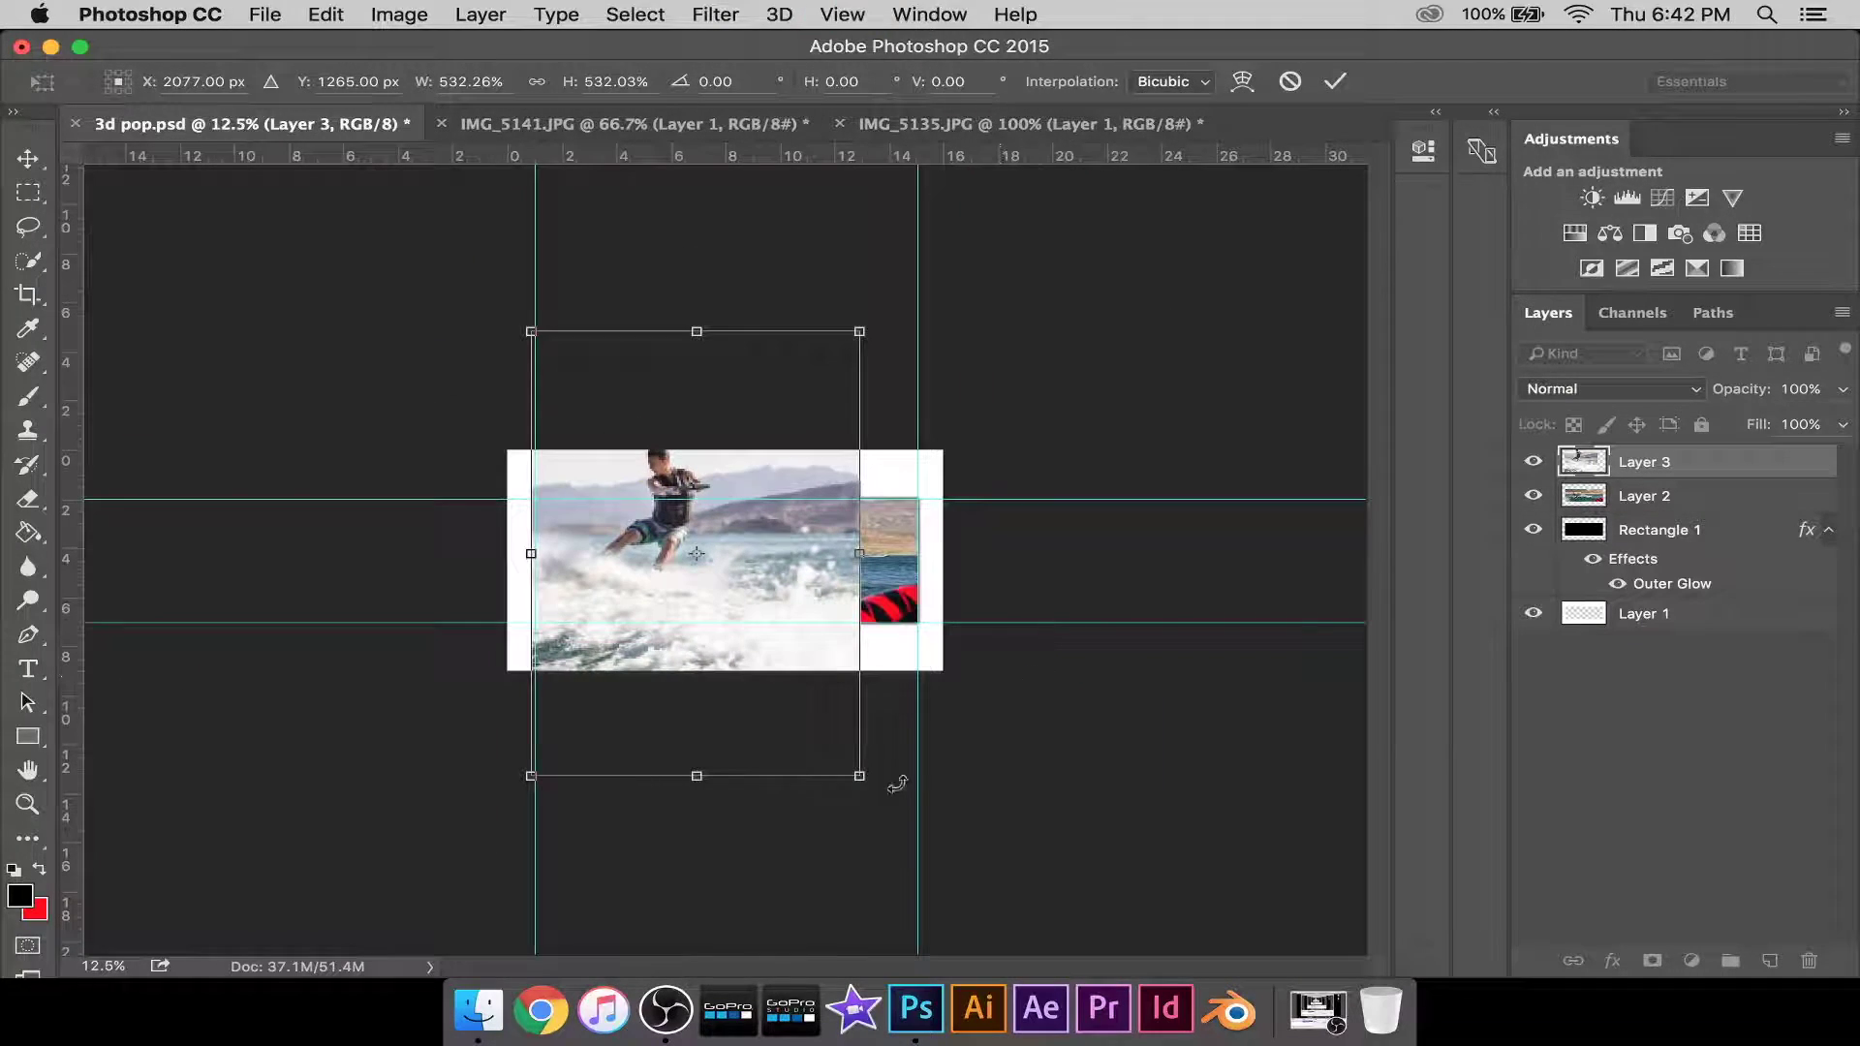
{"action": "left_click_drag", "start_coordinate": [861, 776], "coordinate": [900, 819]}
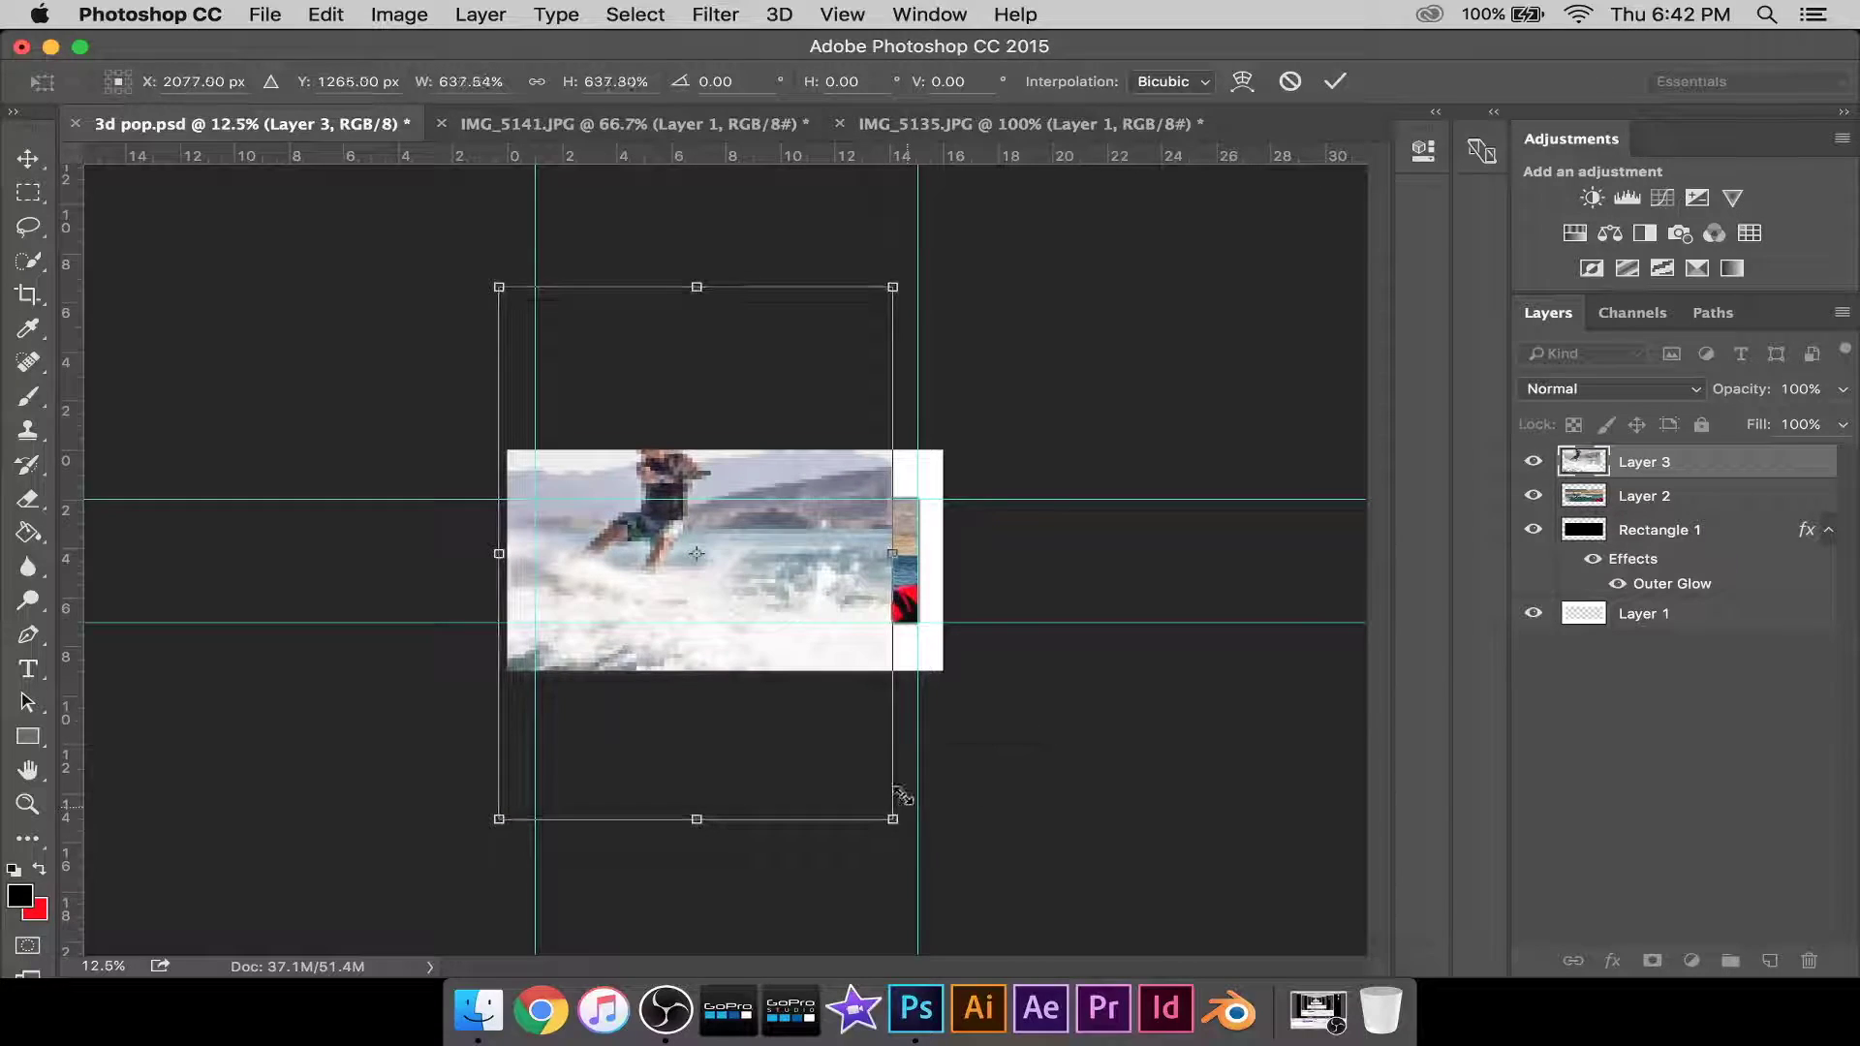
{"action": "left_click_drag", "start_coordinate": [778, 698], "coordinate": [801, 704]}
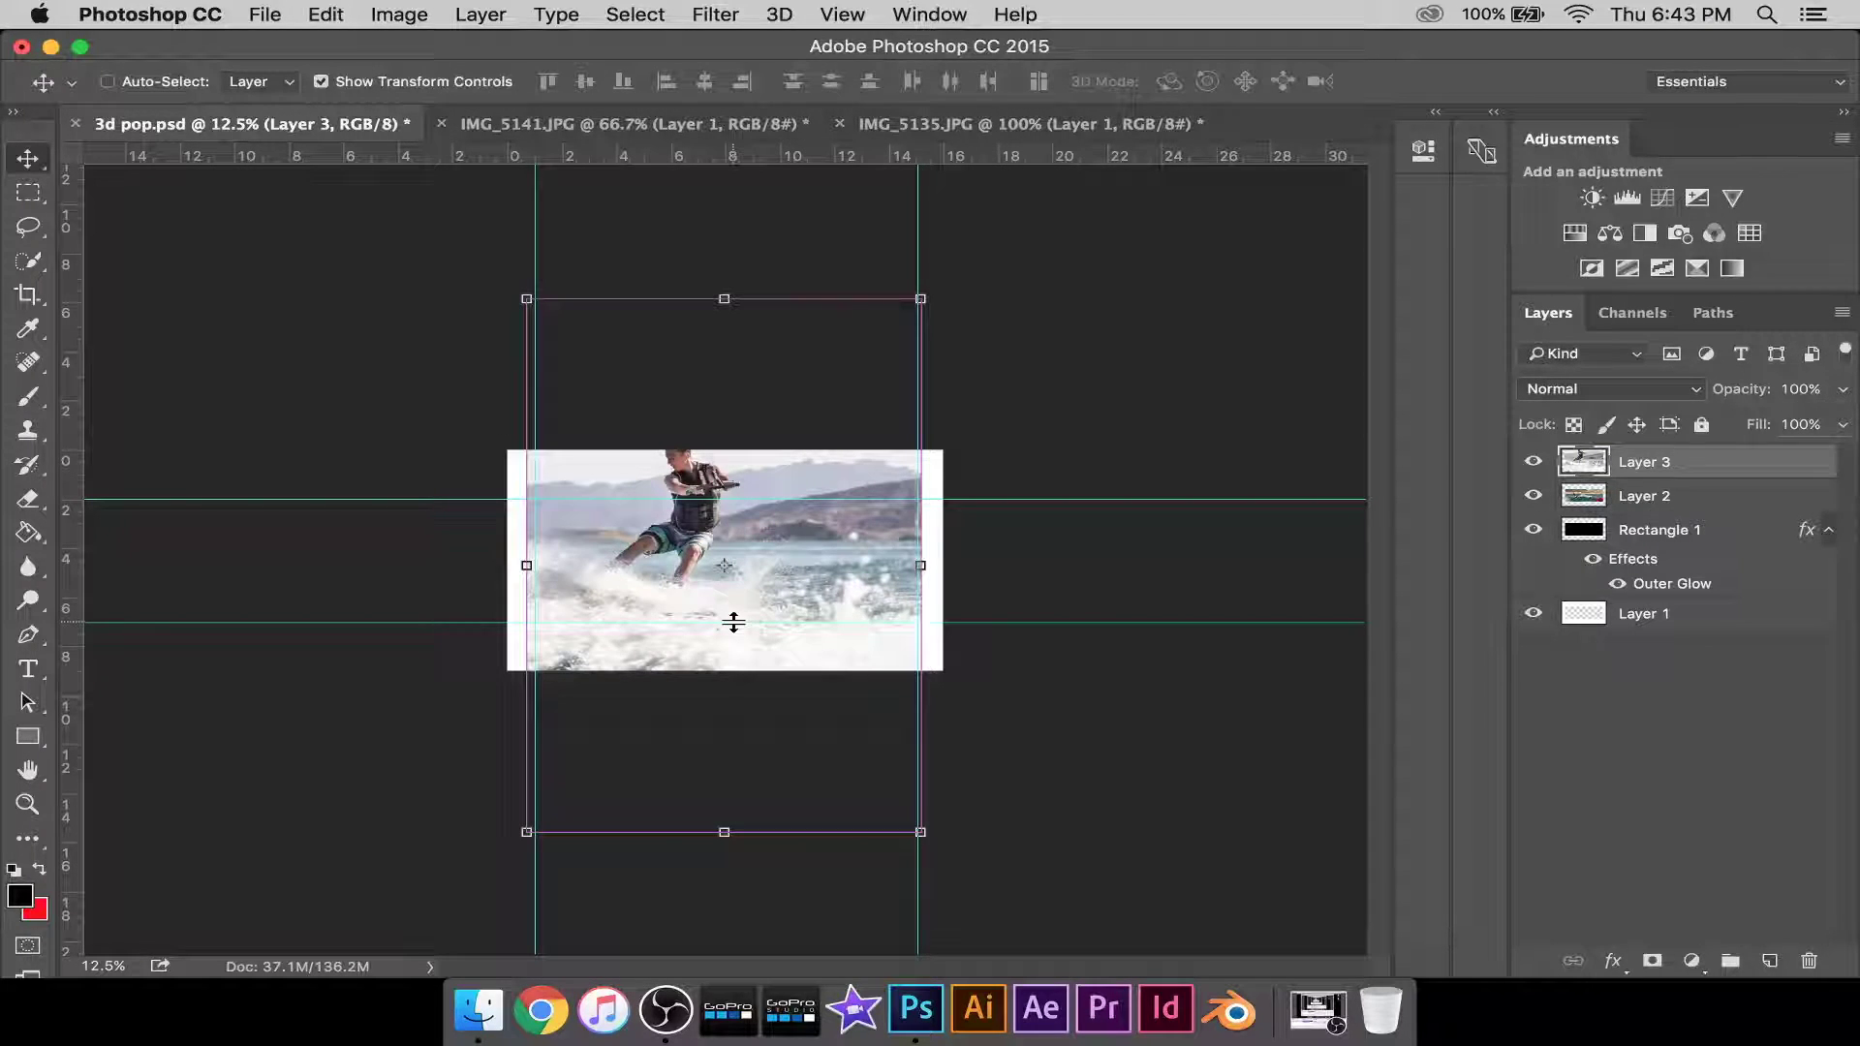
Delete Layer 2 with the previous wakeboarding photo.
{"action": "key", "text": "super+equal"}
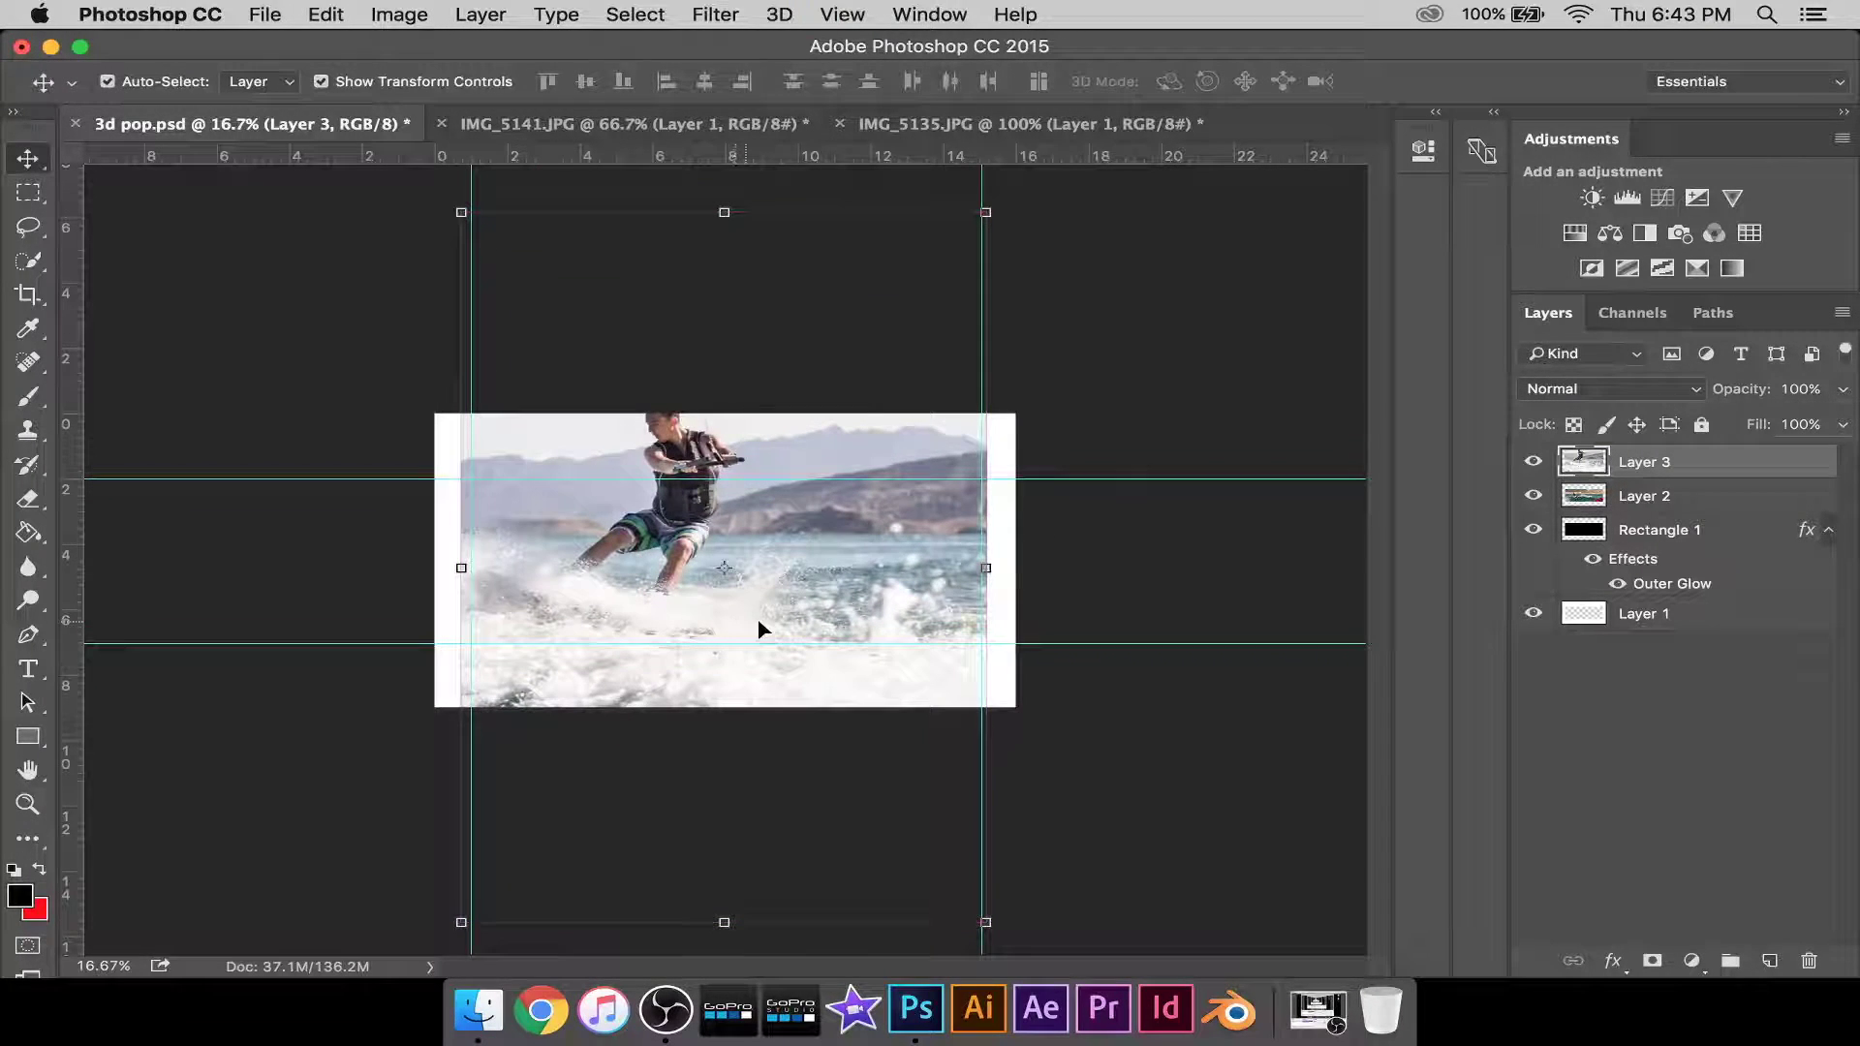
{"action": "left_click", "coordinate": [1612, 499]}
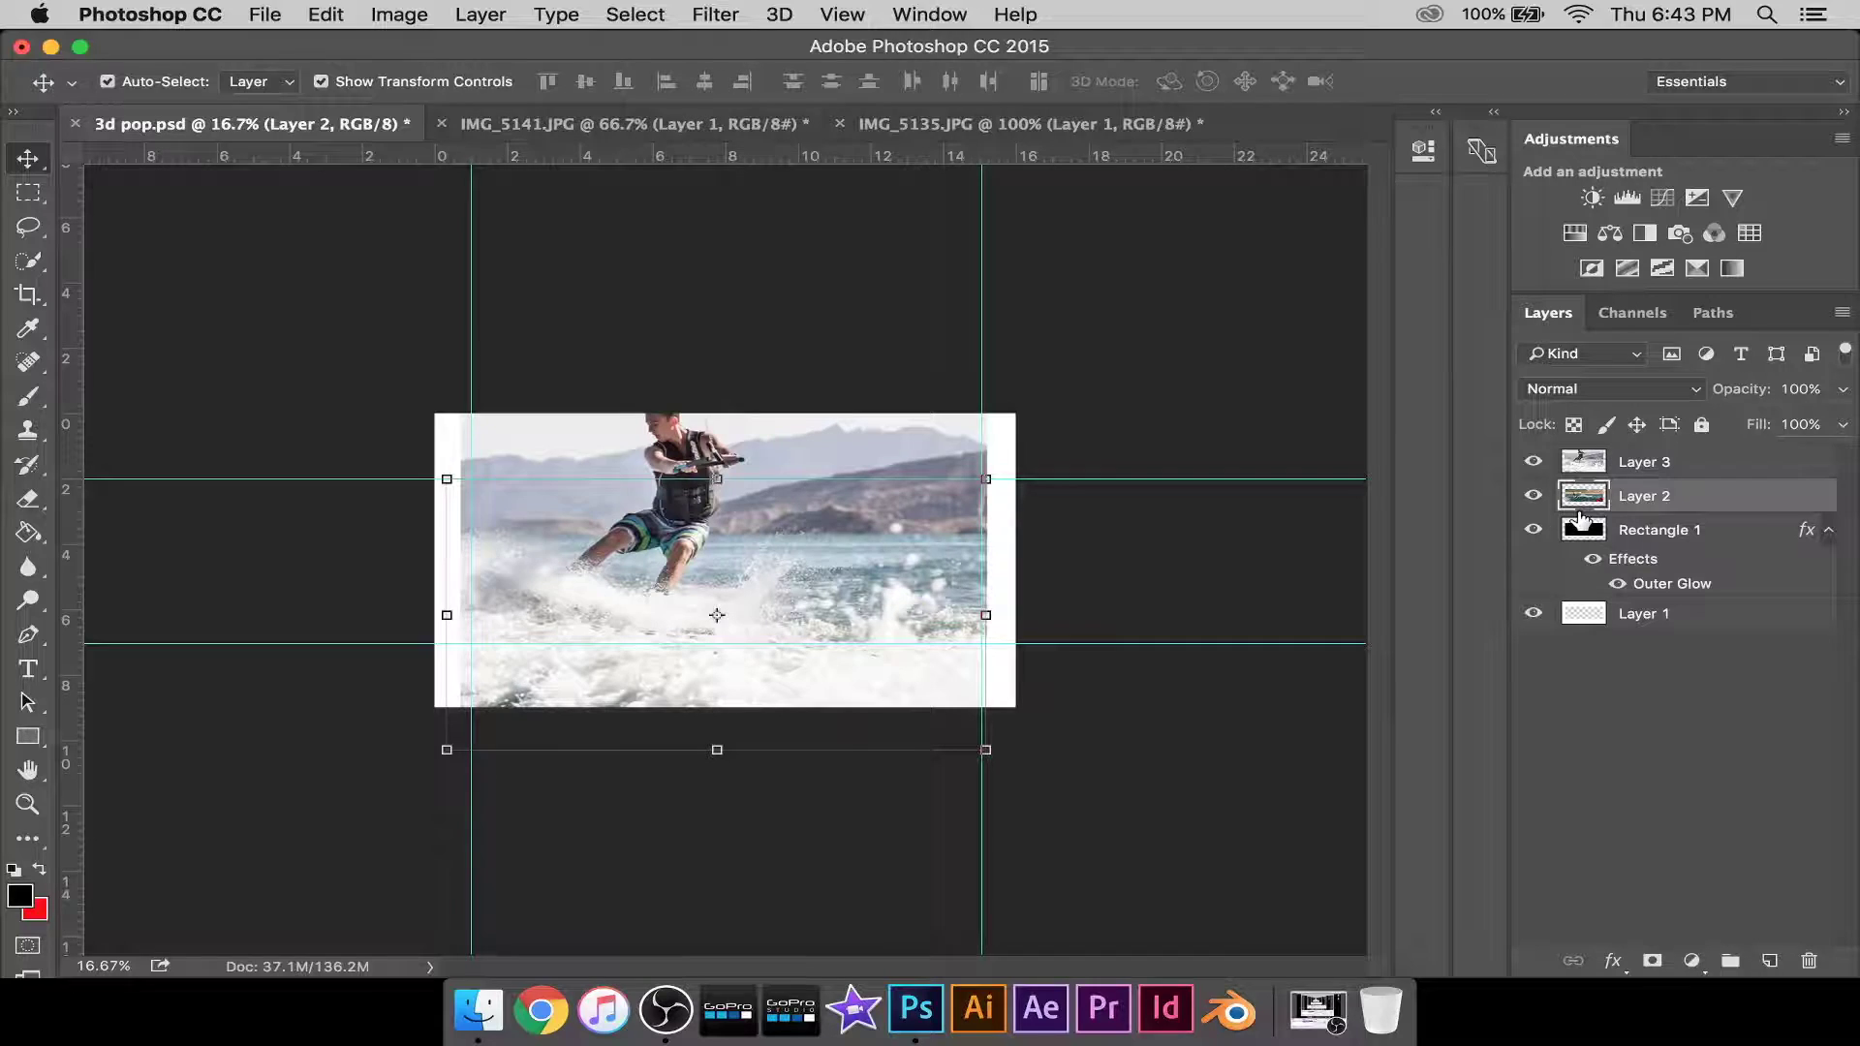
{"action": "key", "text": "BackSpace"}
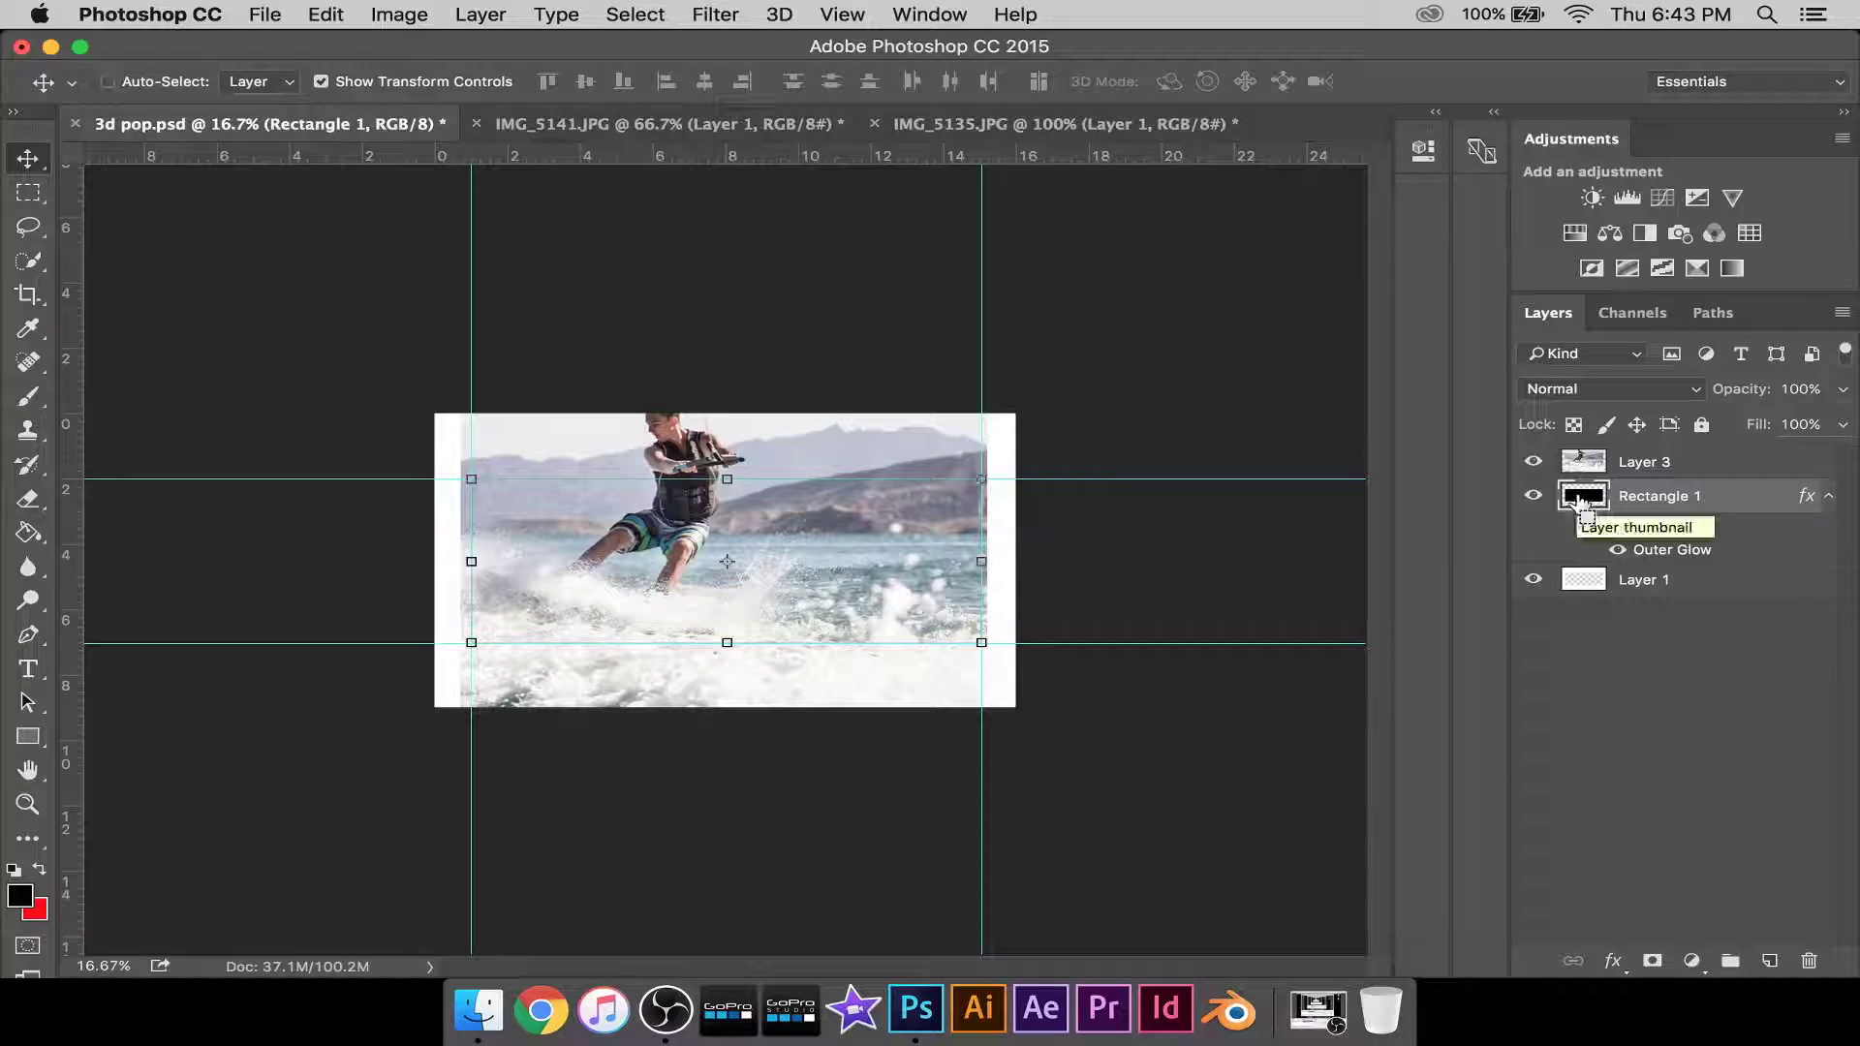
Load the Rectangle 1 outline as a selection and cut away the visible parts of Layer 3 outside it.
{"action": "left_click", "coordinate": [1579, 502], "text": "super"}
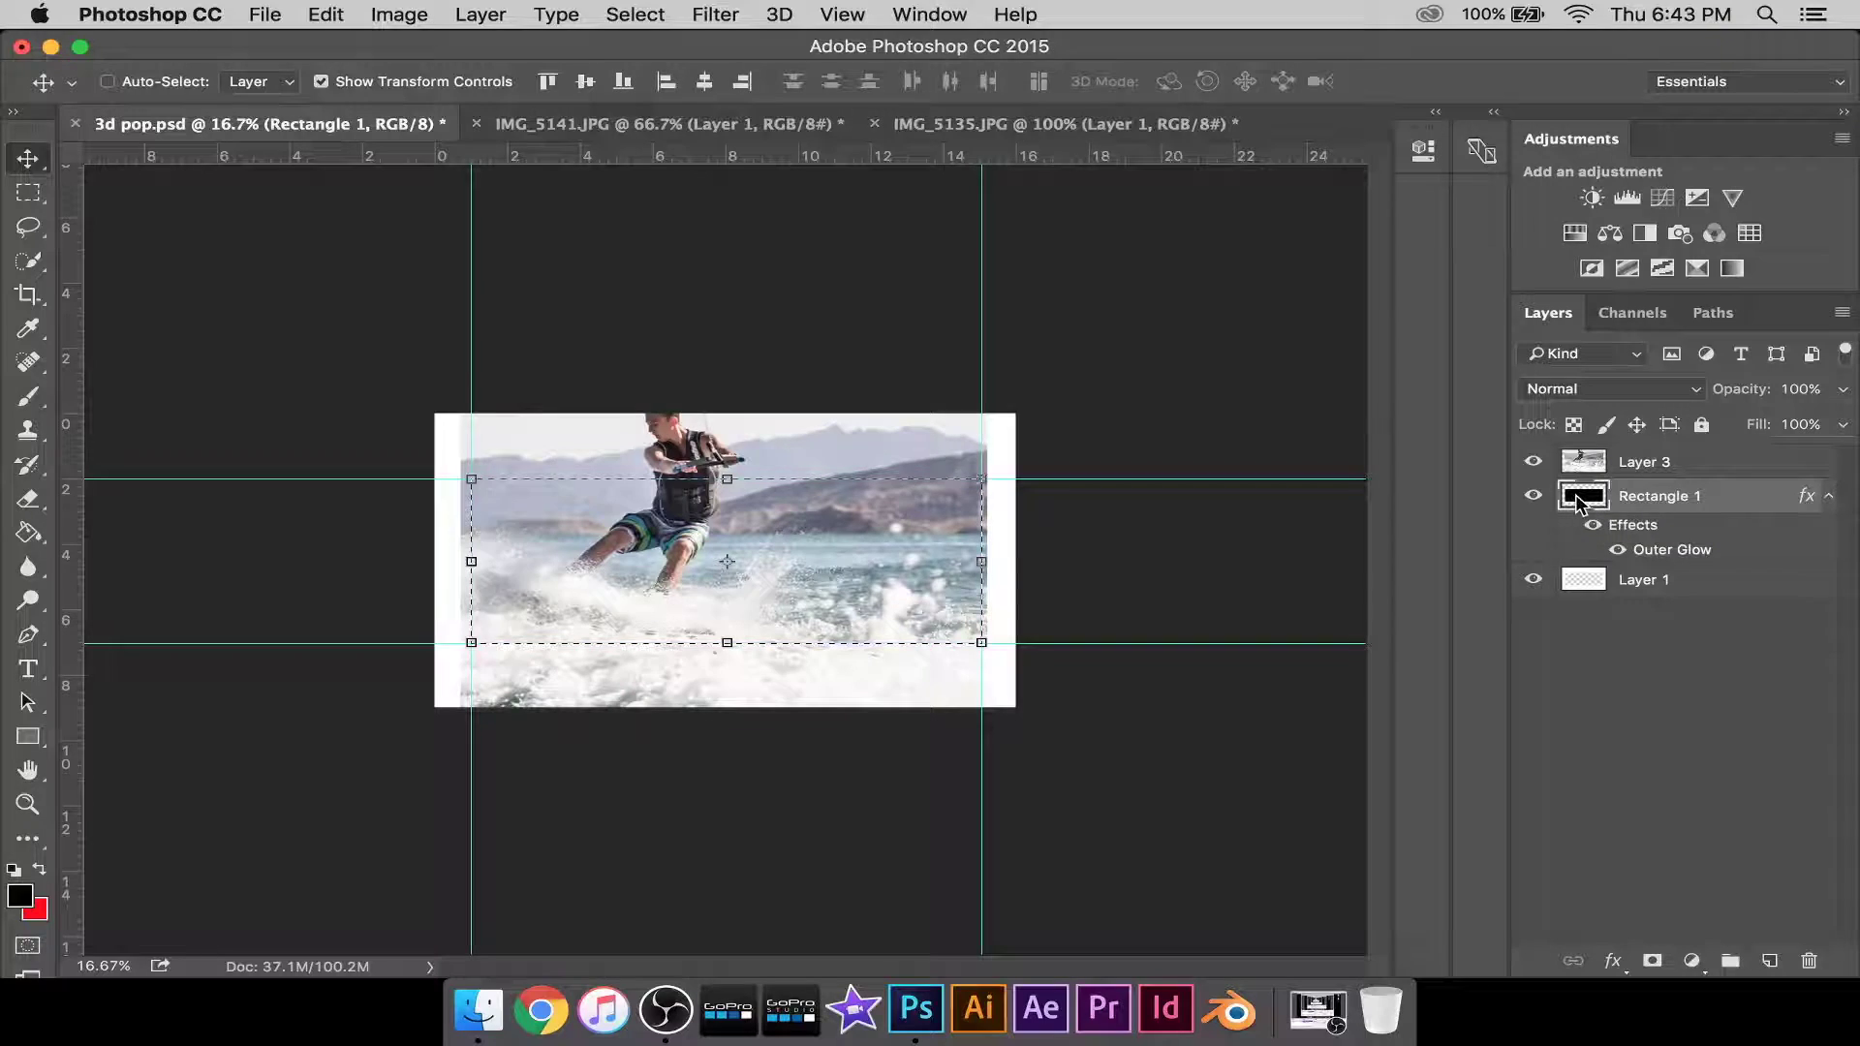
{"action": "left_click", "coordinate": [1633, 464]}
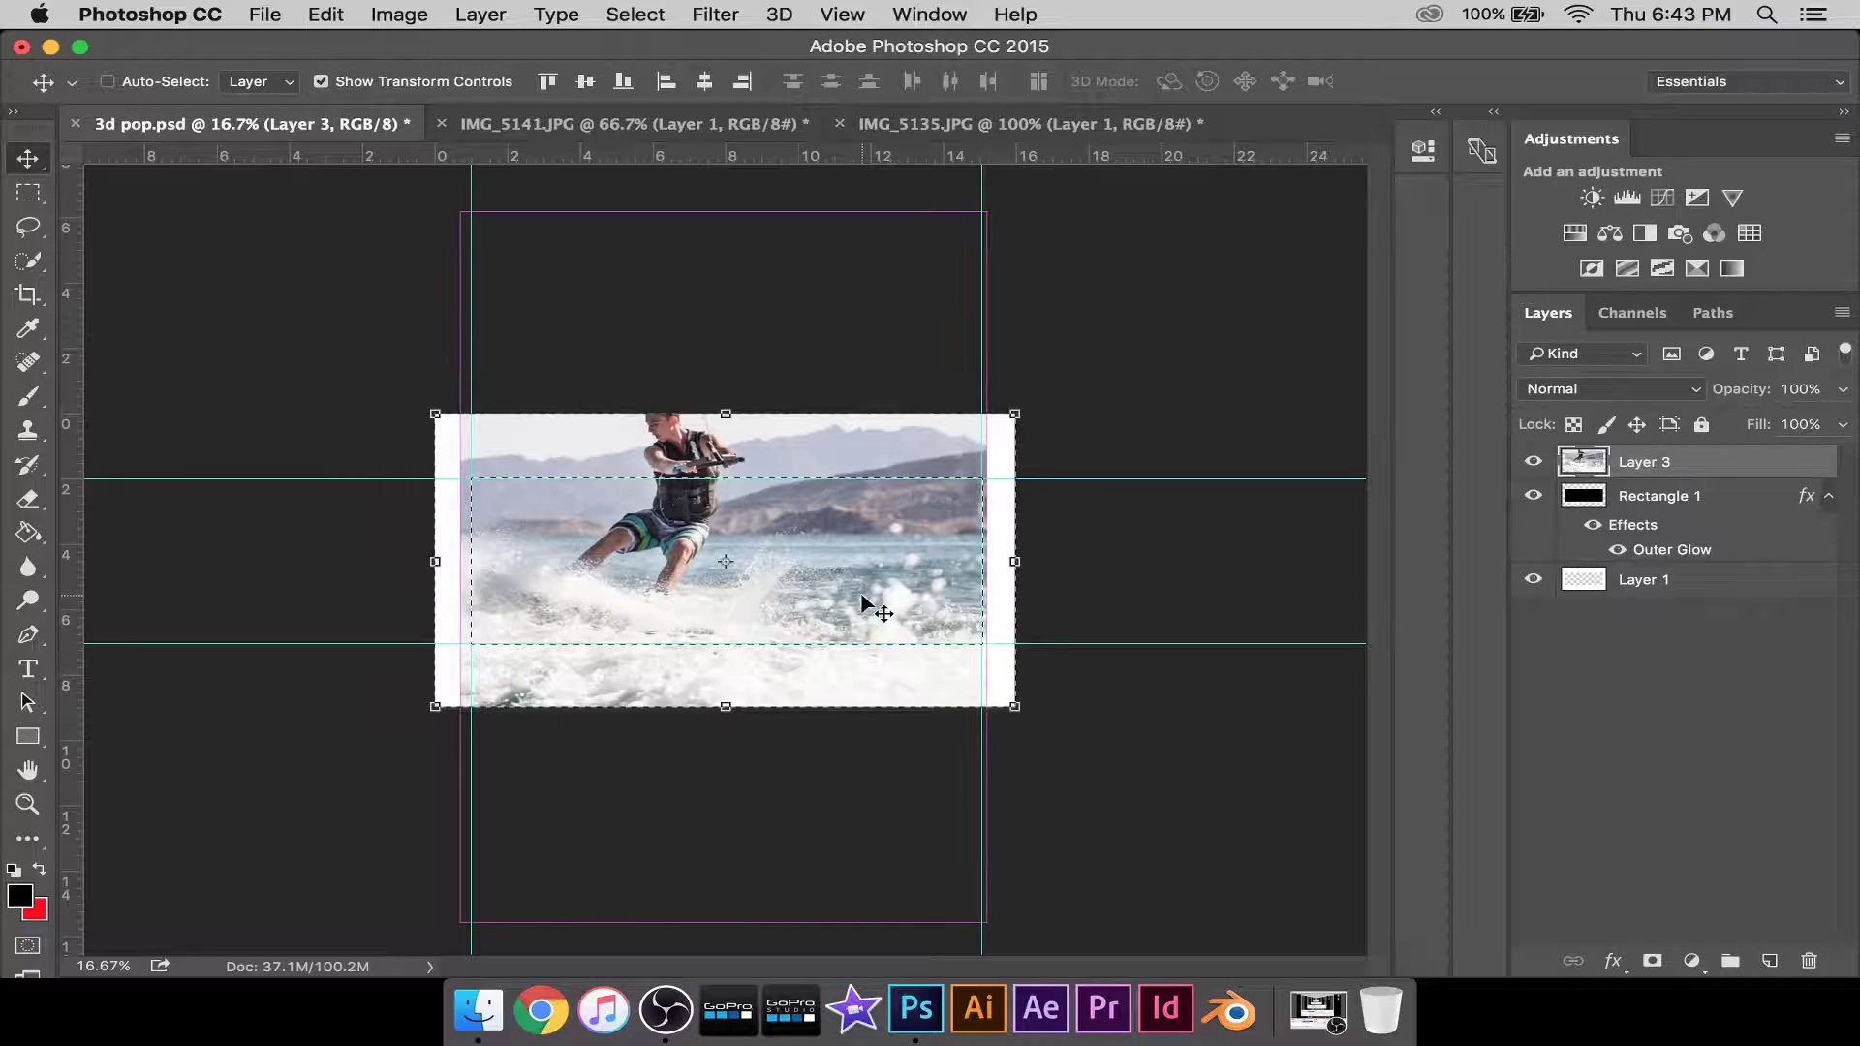
{"action": "key", "text": "super+x"}
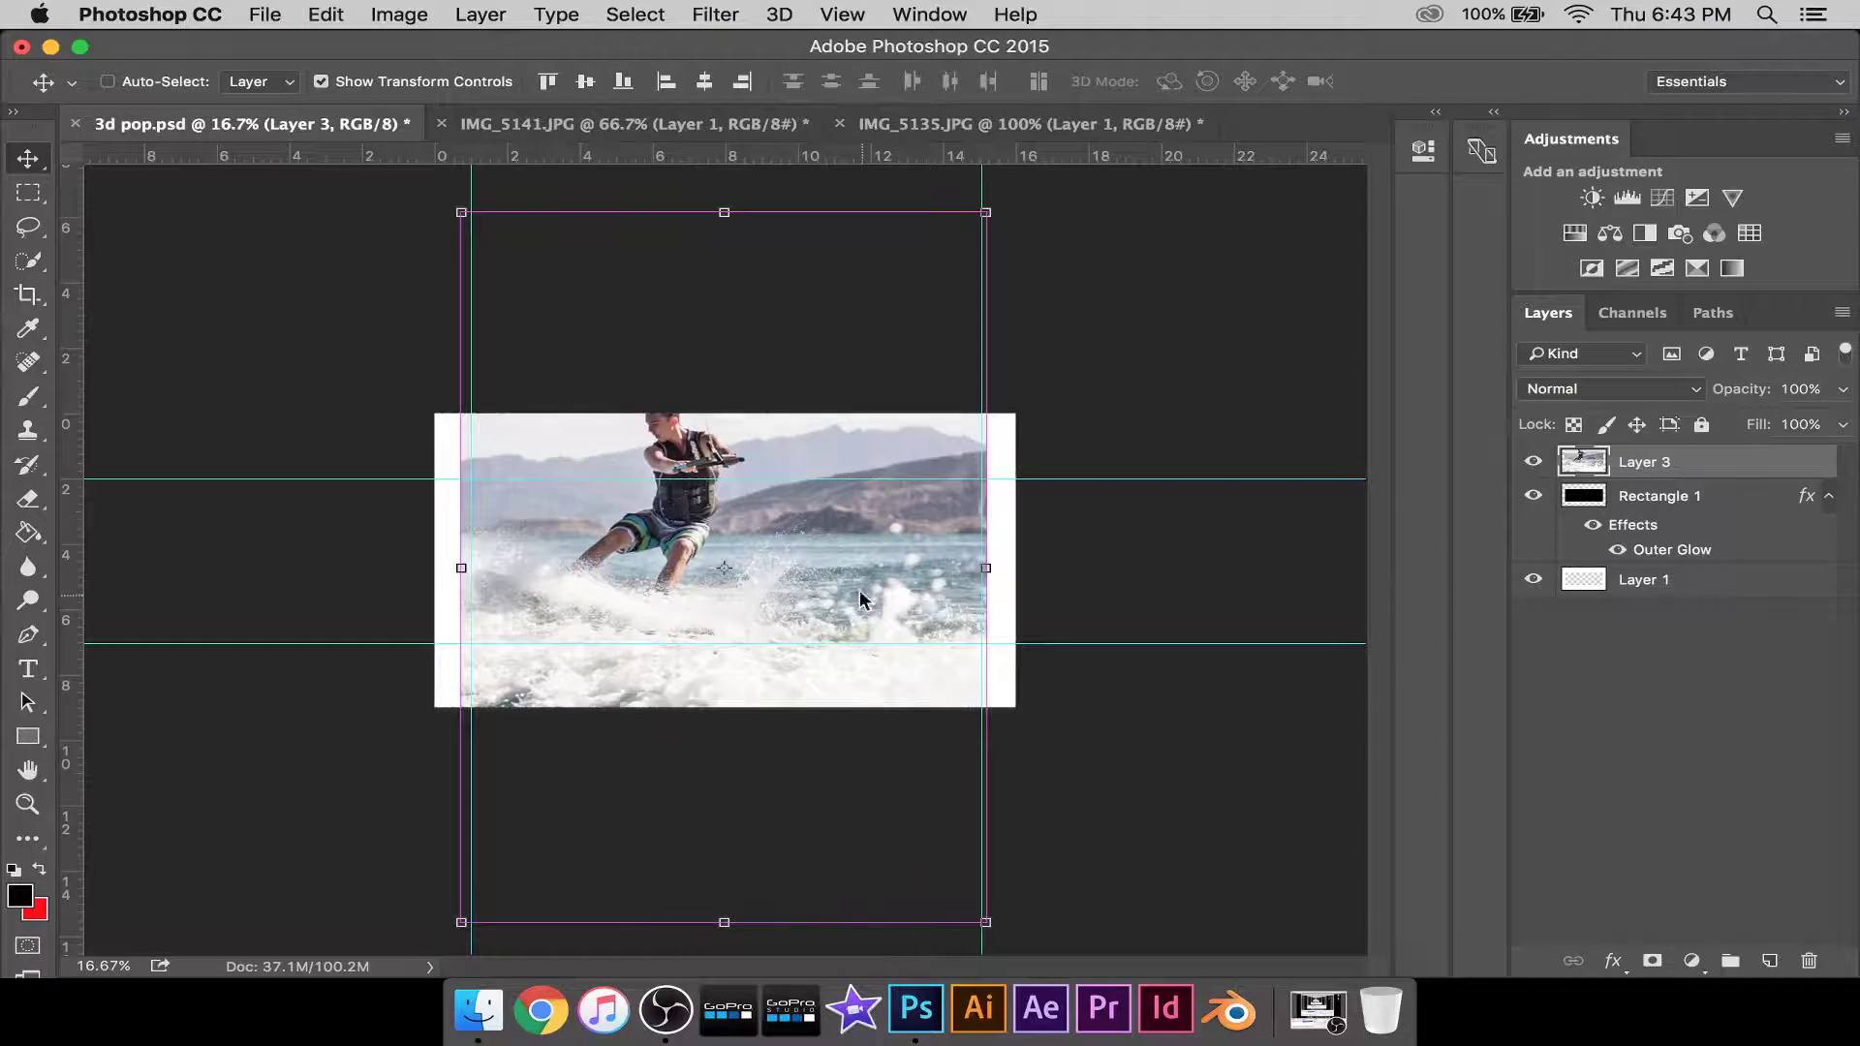
{"action": "key", "text": "super+equal"}
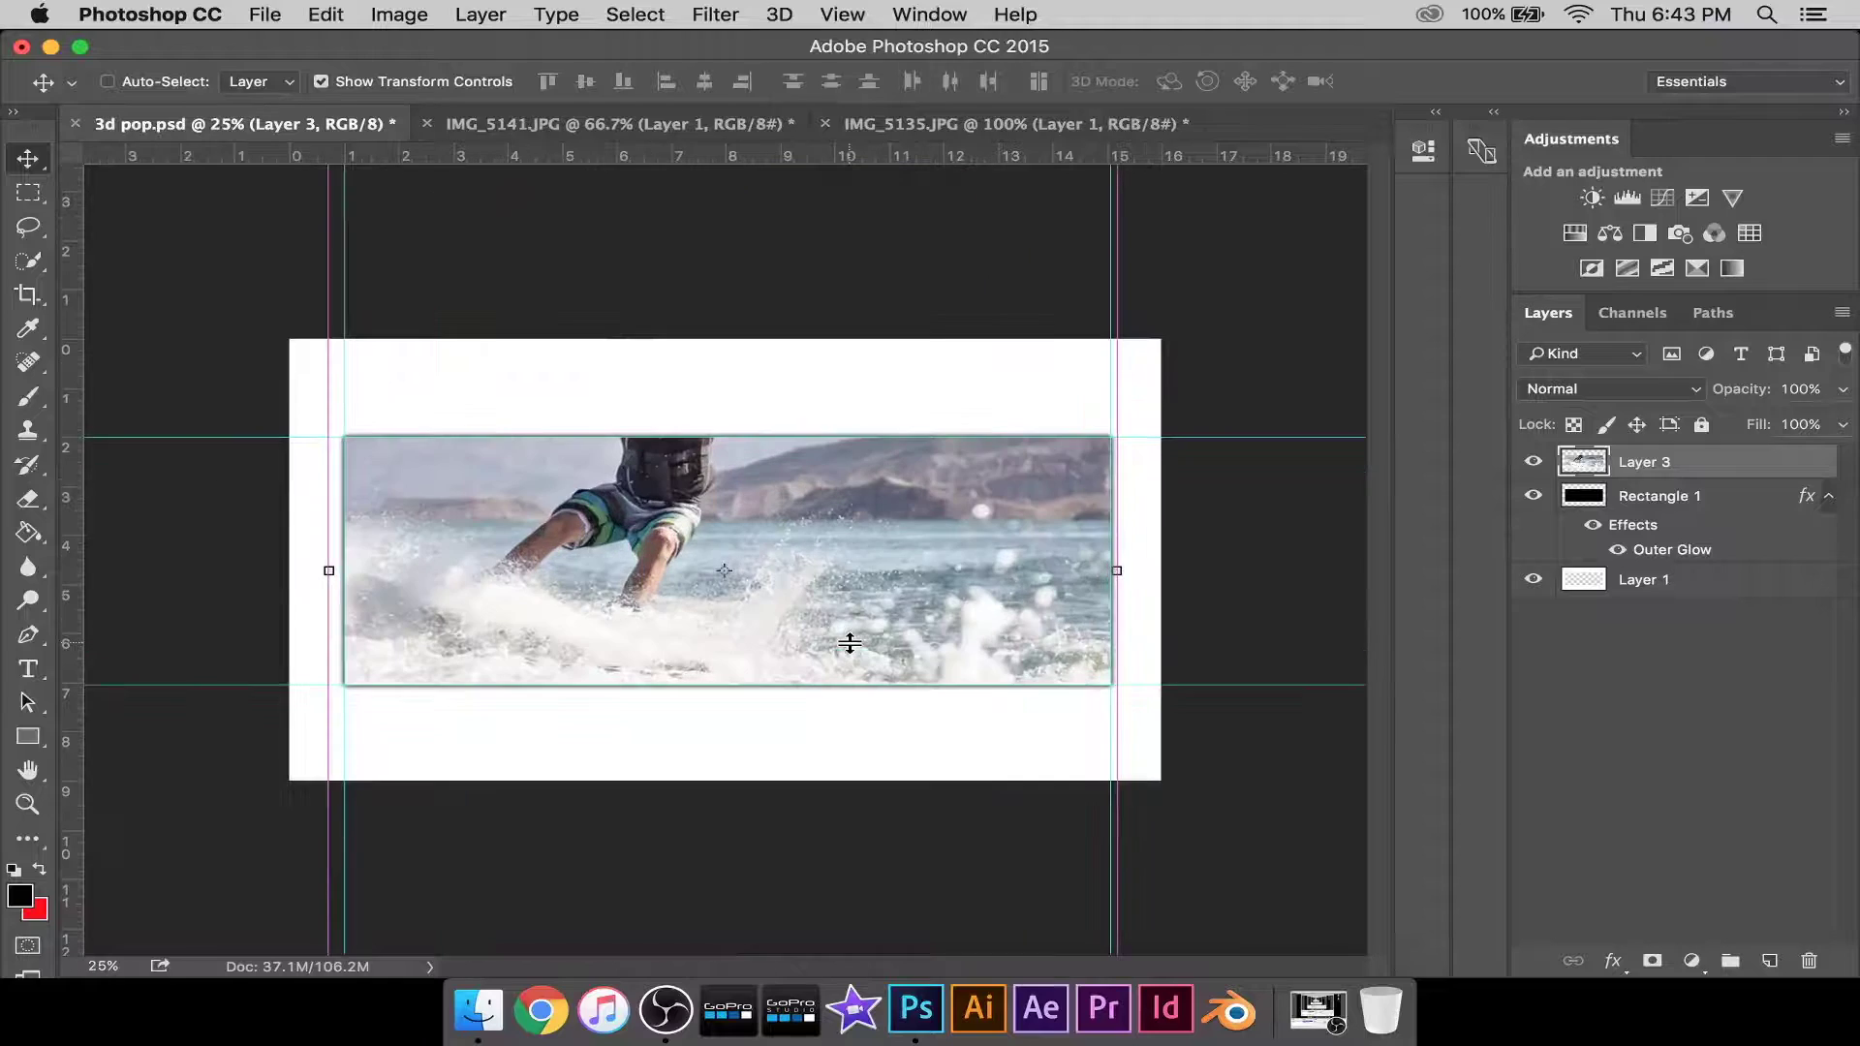
Save a JPEG copy to the Desktop as 3d pop.jpg with quality 12 (Maximum) and Baseline Optimized.
{"action": "left_click", "coordinate": [271, 16]}
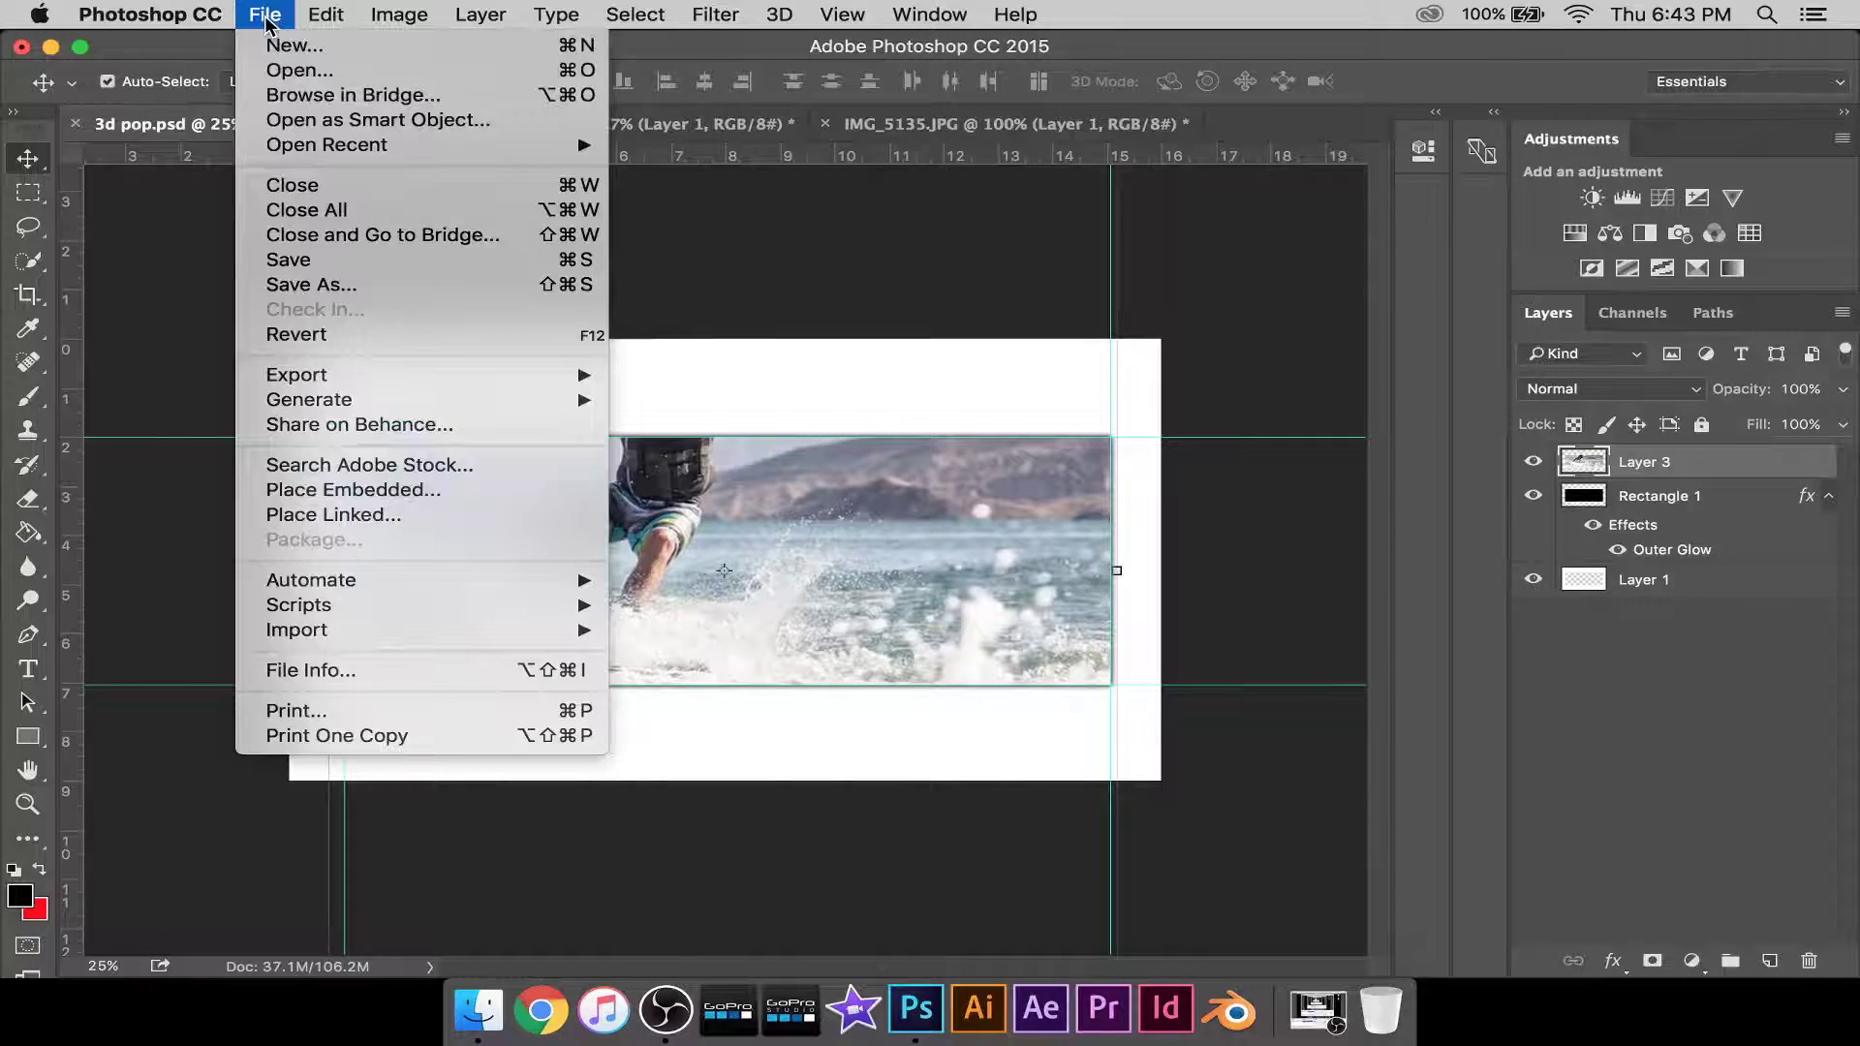
{"action": "left_click", "coordinate": [346, 288]}
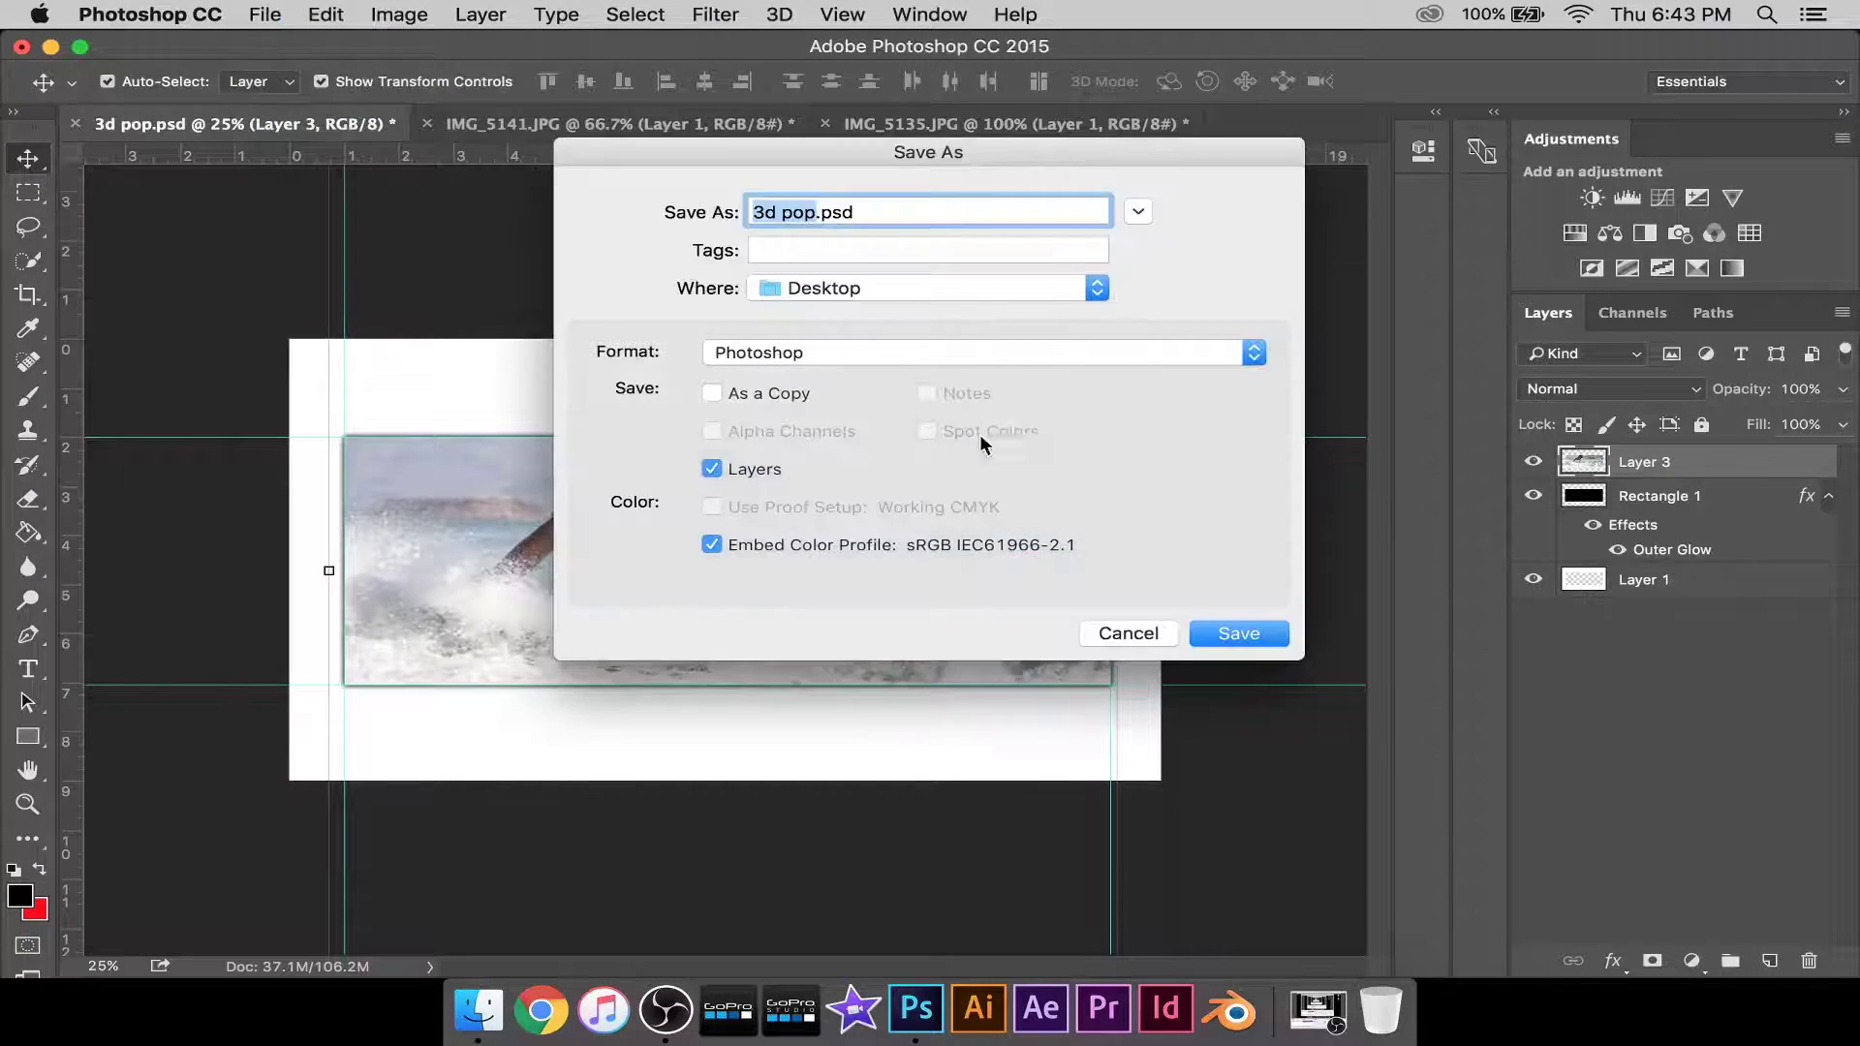
{"action": "left_click", "coordinate": [979, 351]}
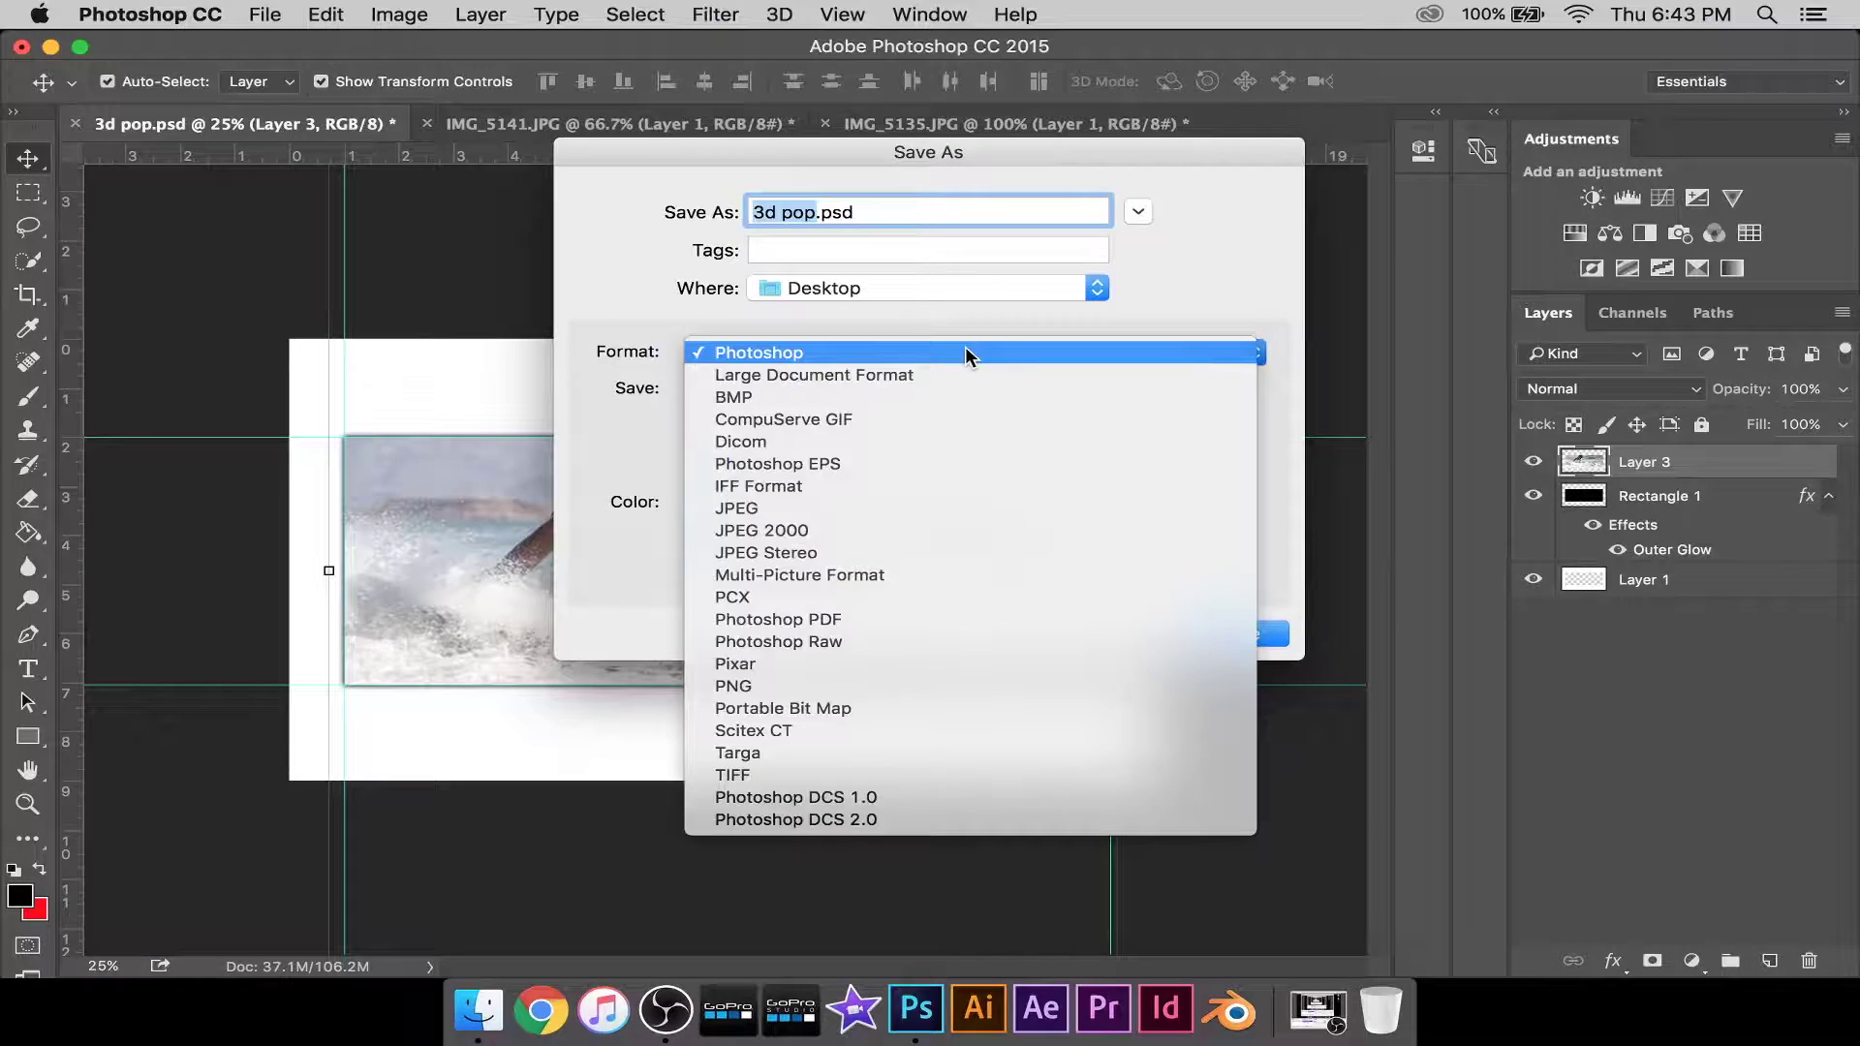
{"action": "left_click", "coordinate": [819, 507]}
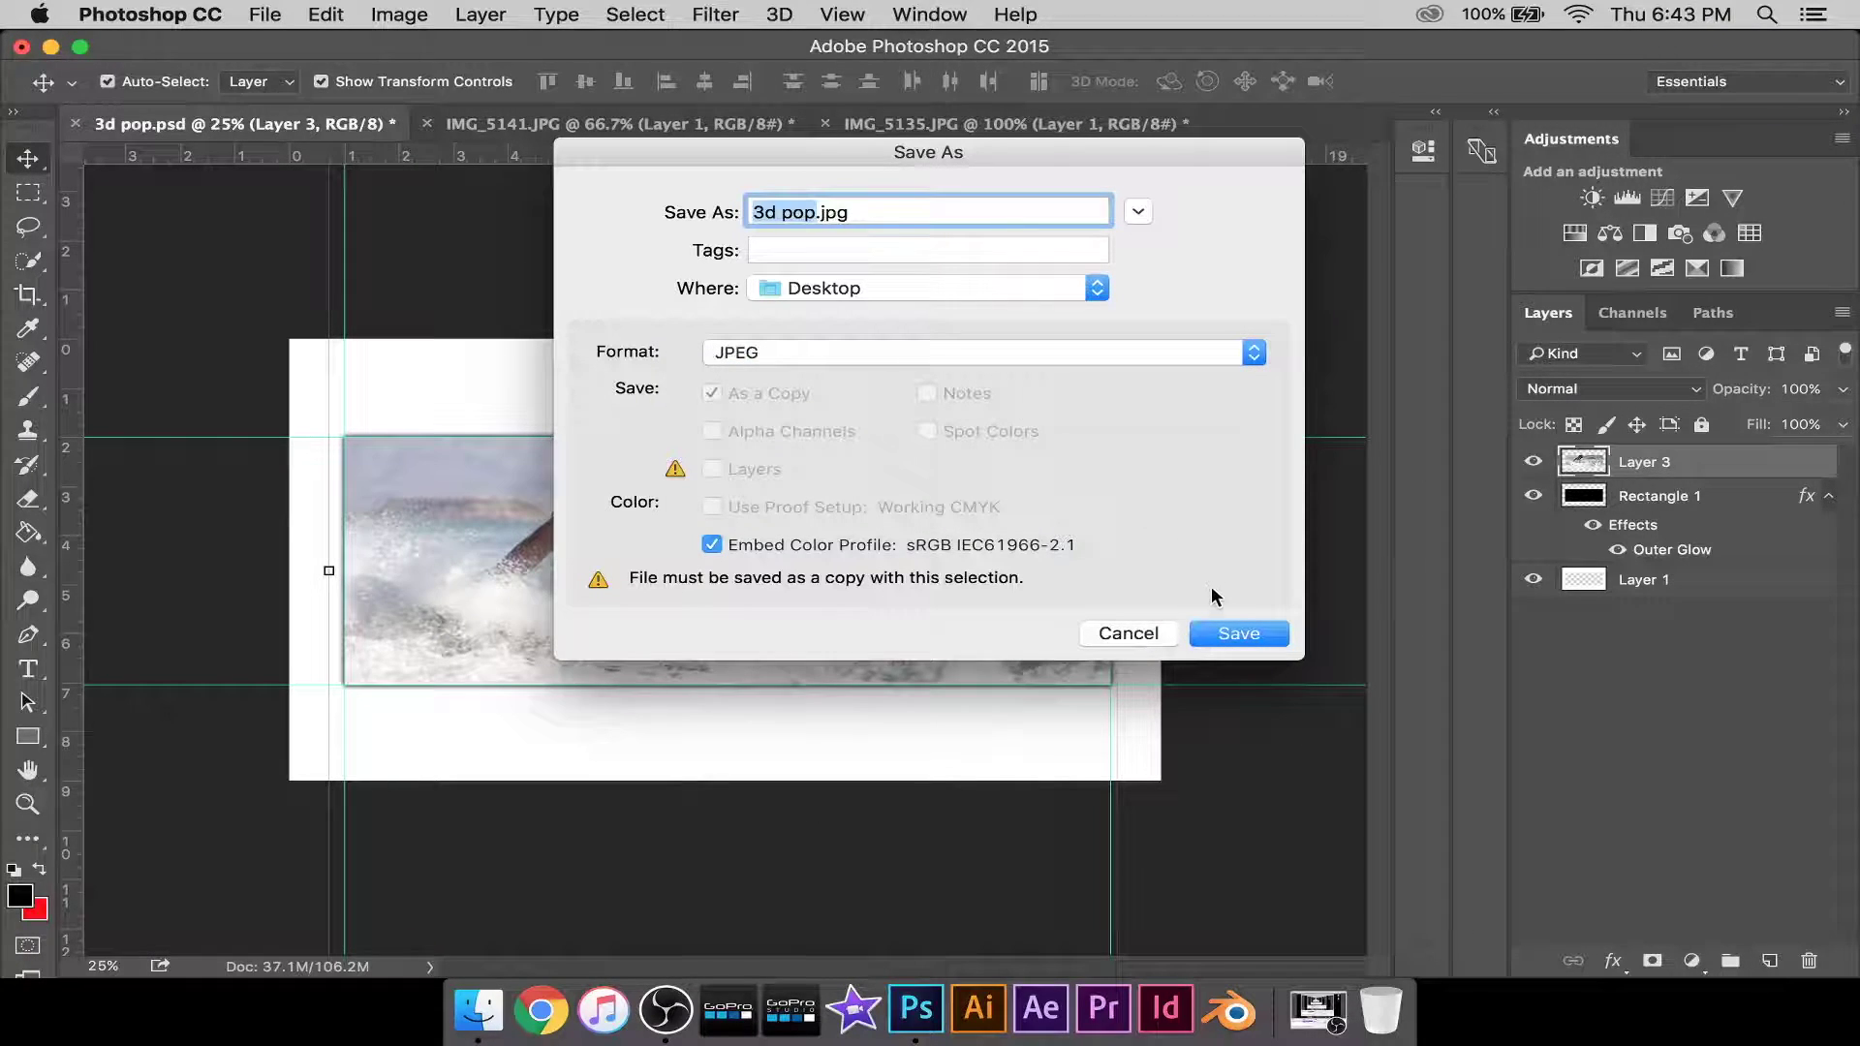
{"action": "left_click", "coordinate": [1220, 633]}
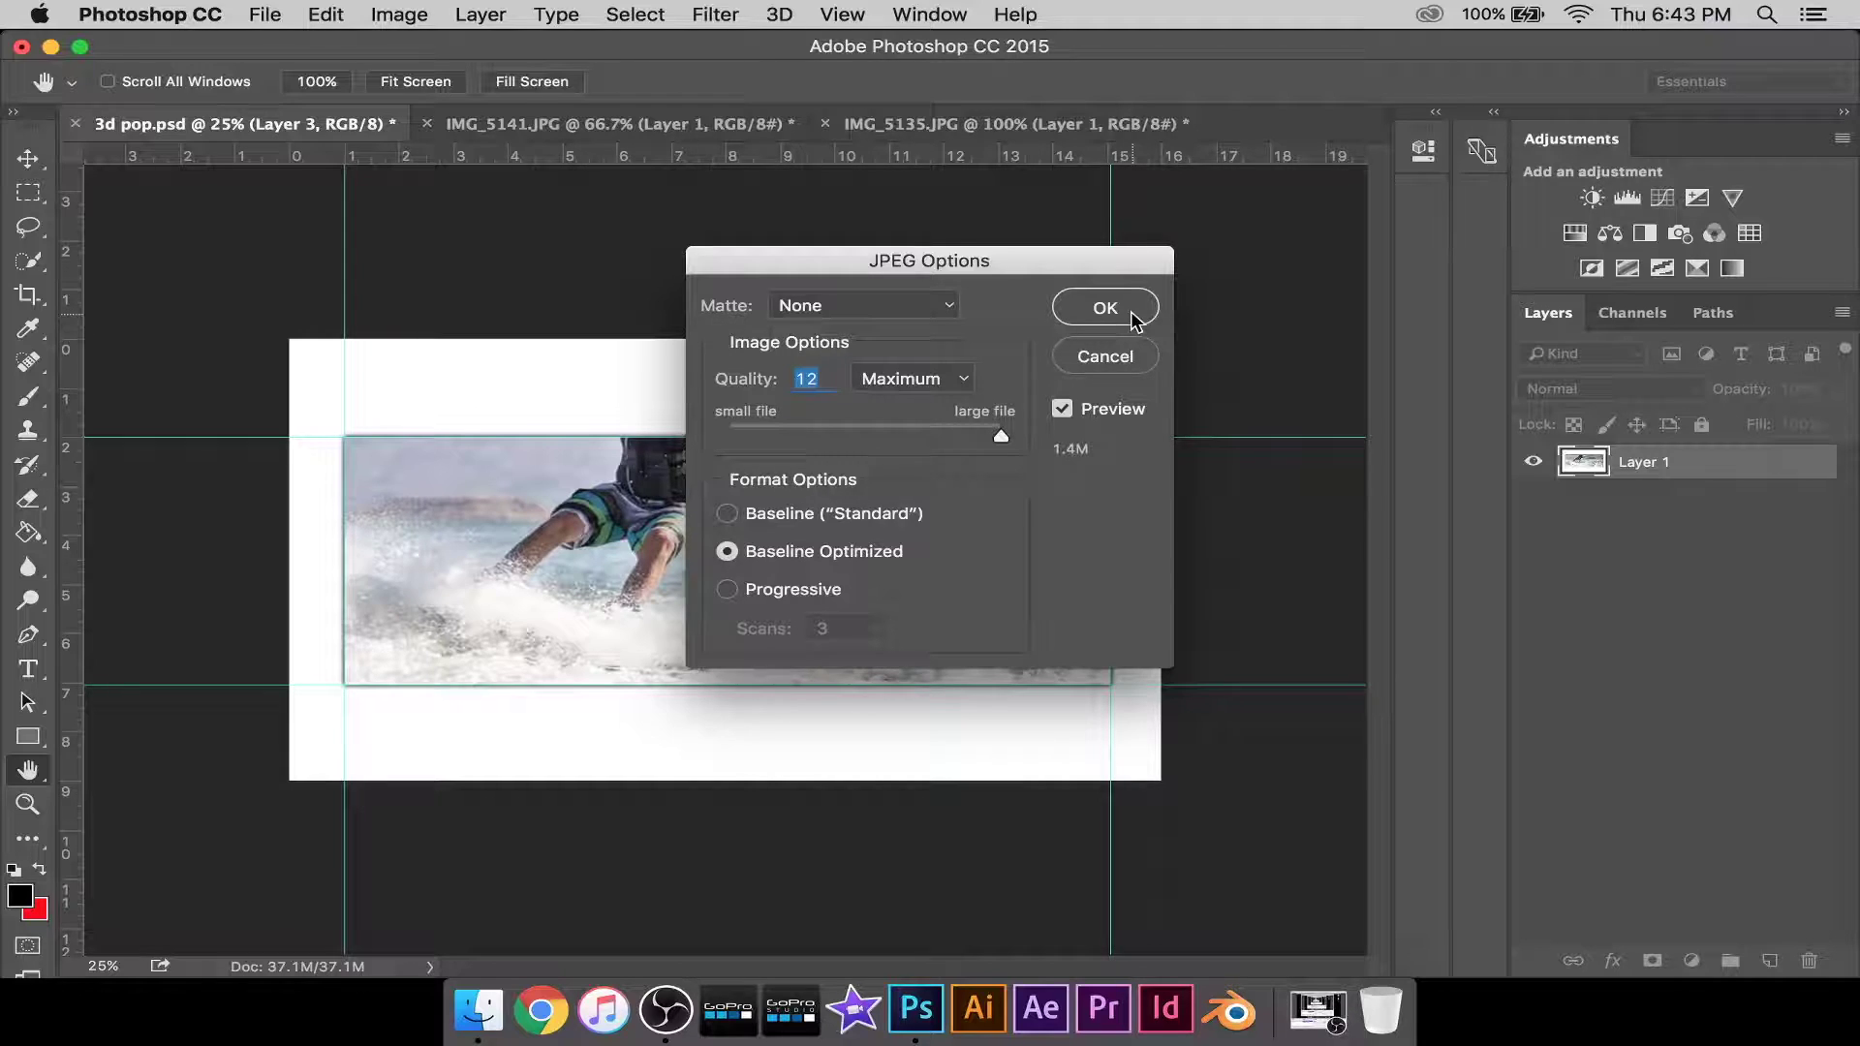
{"action": "left_click", "coordinate": [1105, 308]}
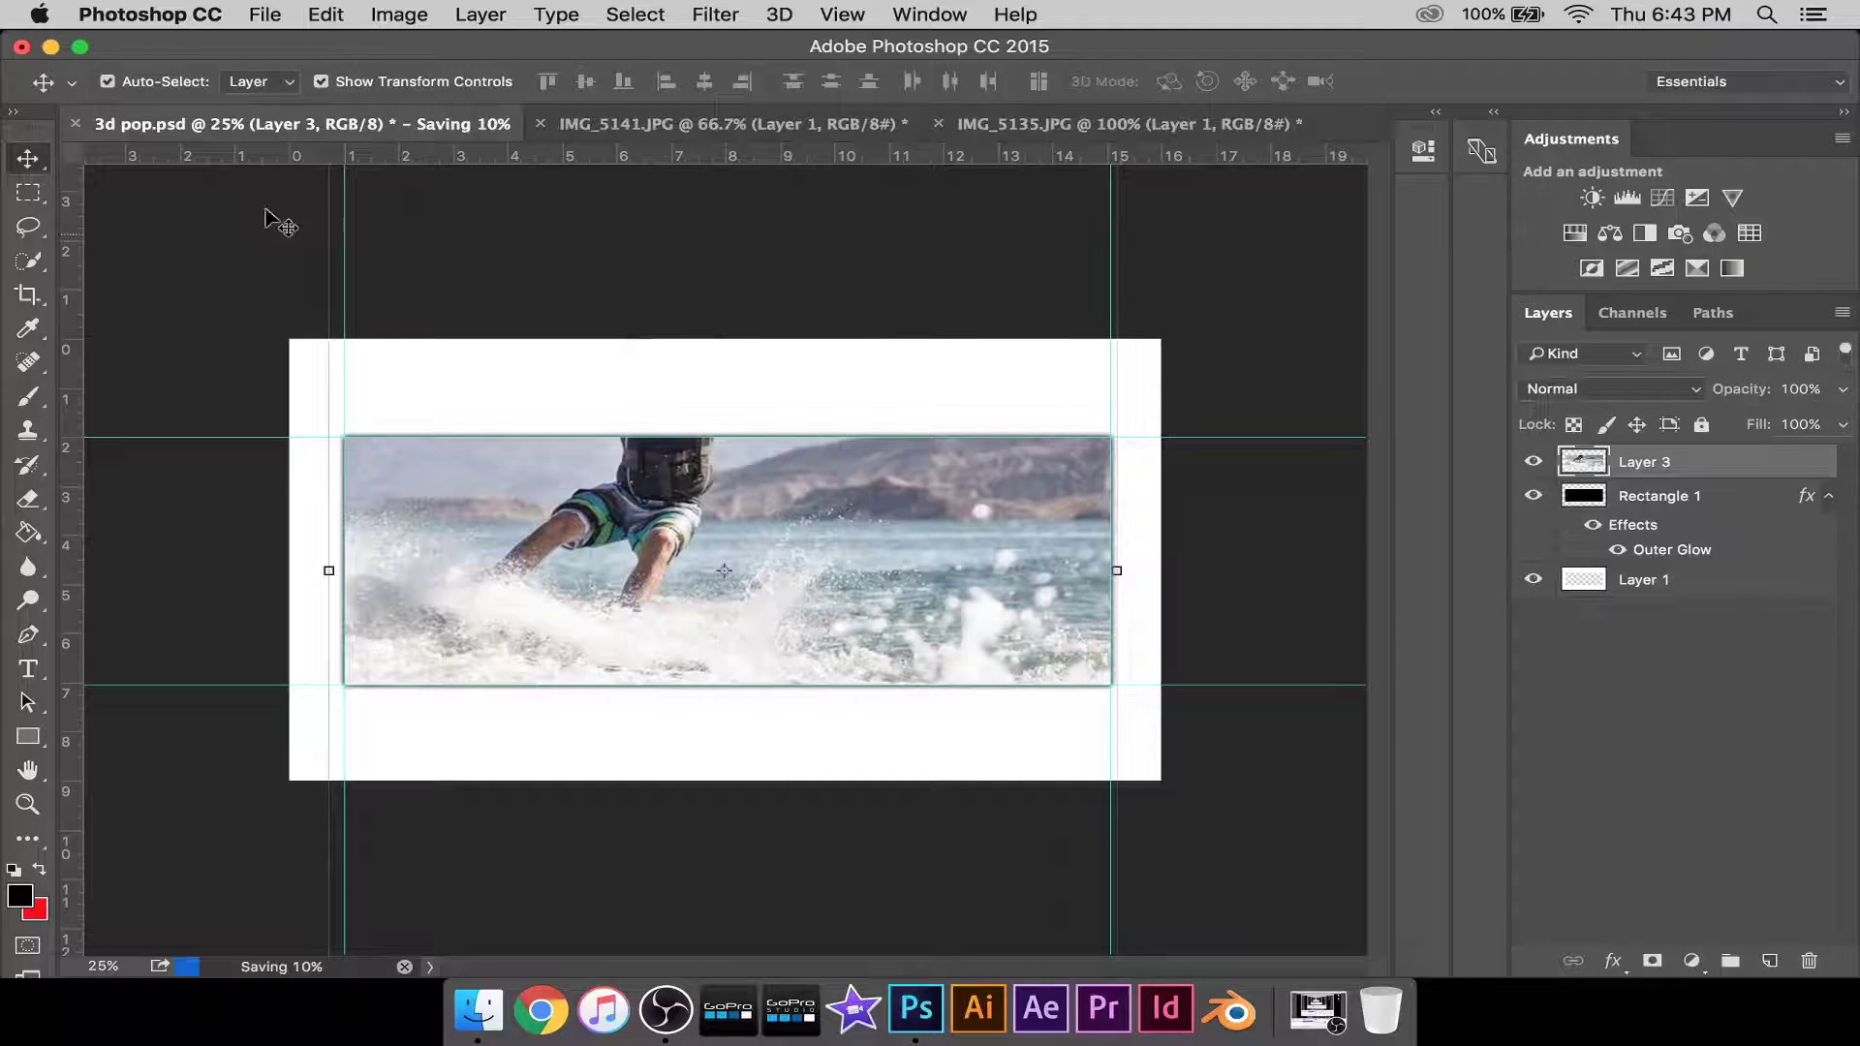
Switch to the desktop, view the exported 3d pop.jpg in Preview, and close it.
{"action": "left_click", "coordinate": [50, 47]}
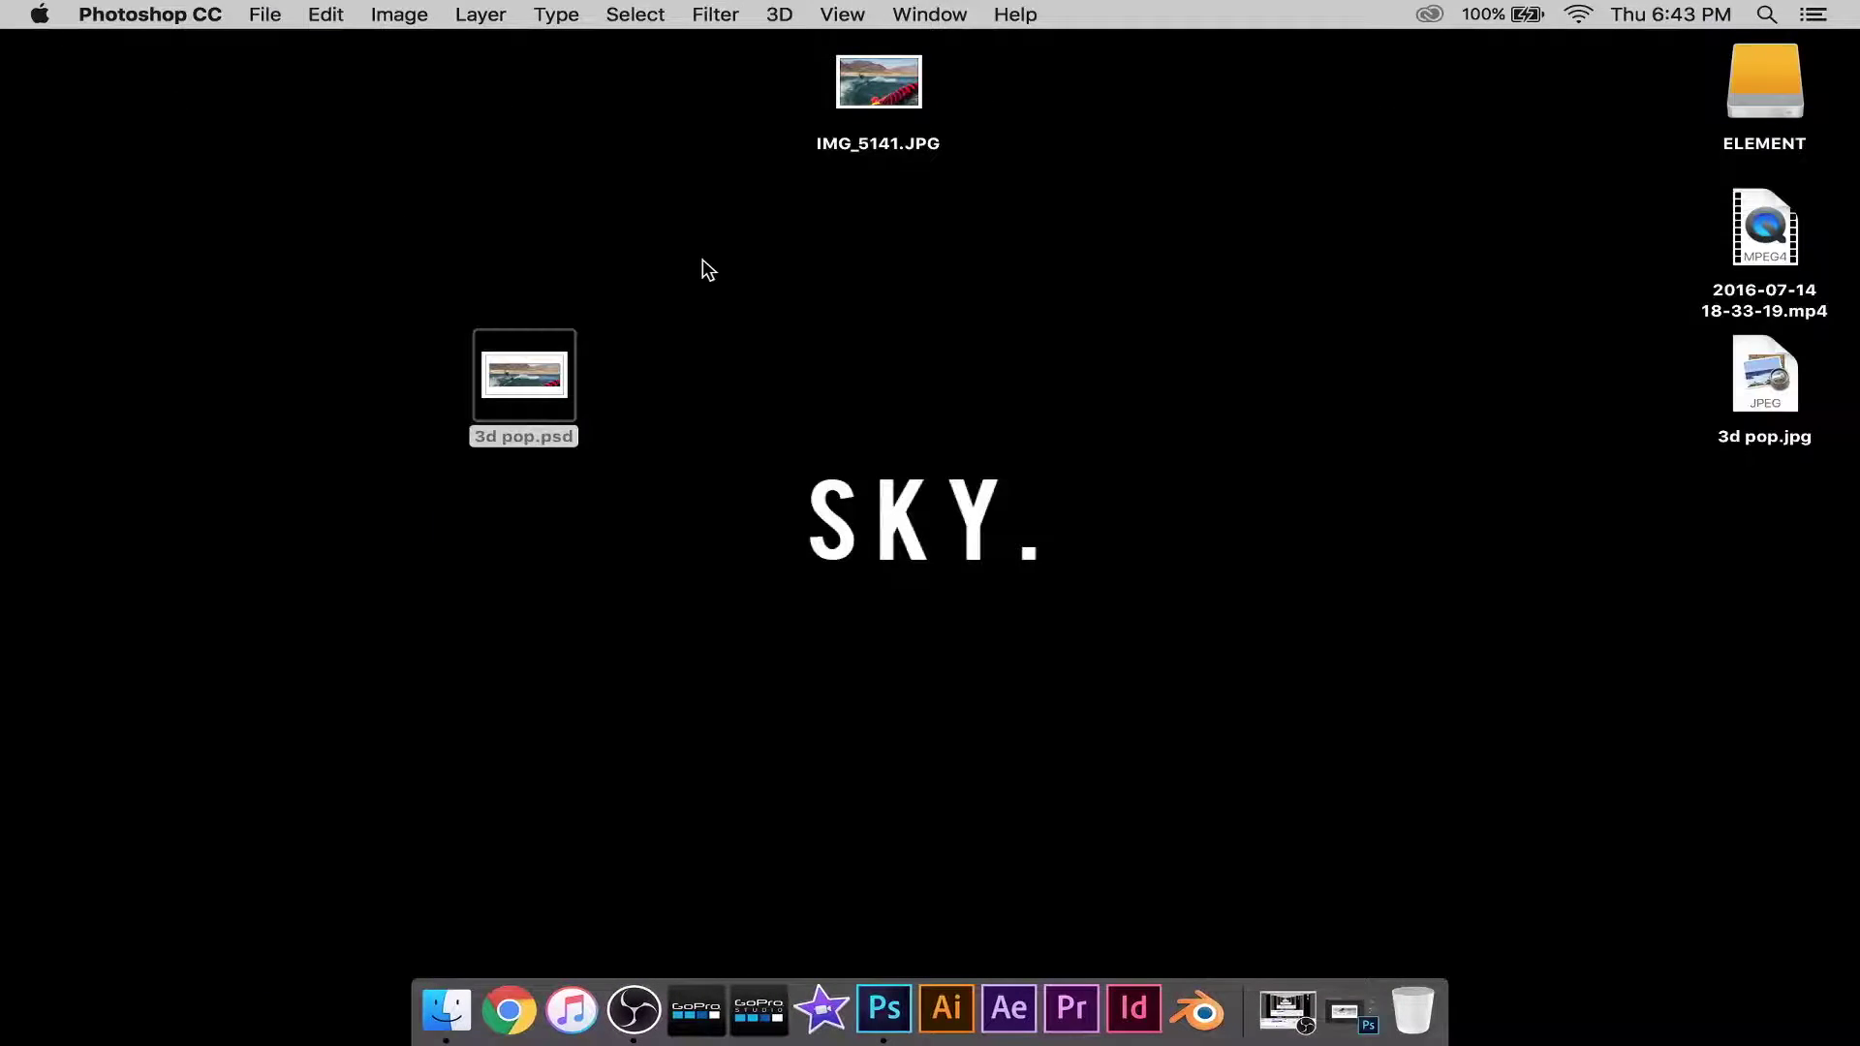
{"action": "left_click_drag", "start_coordinate": [1498, 440], "coordinate": [1395, 509]}
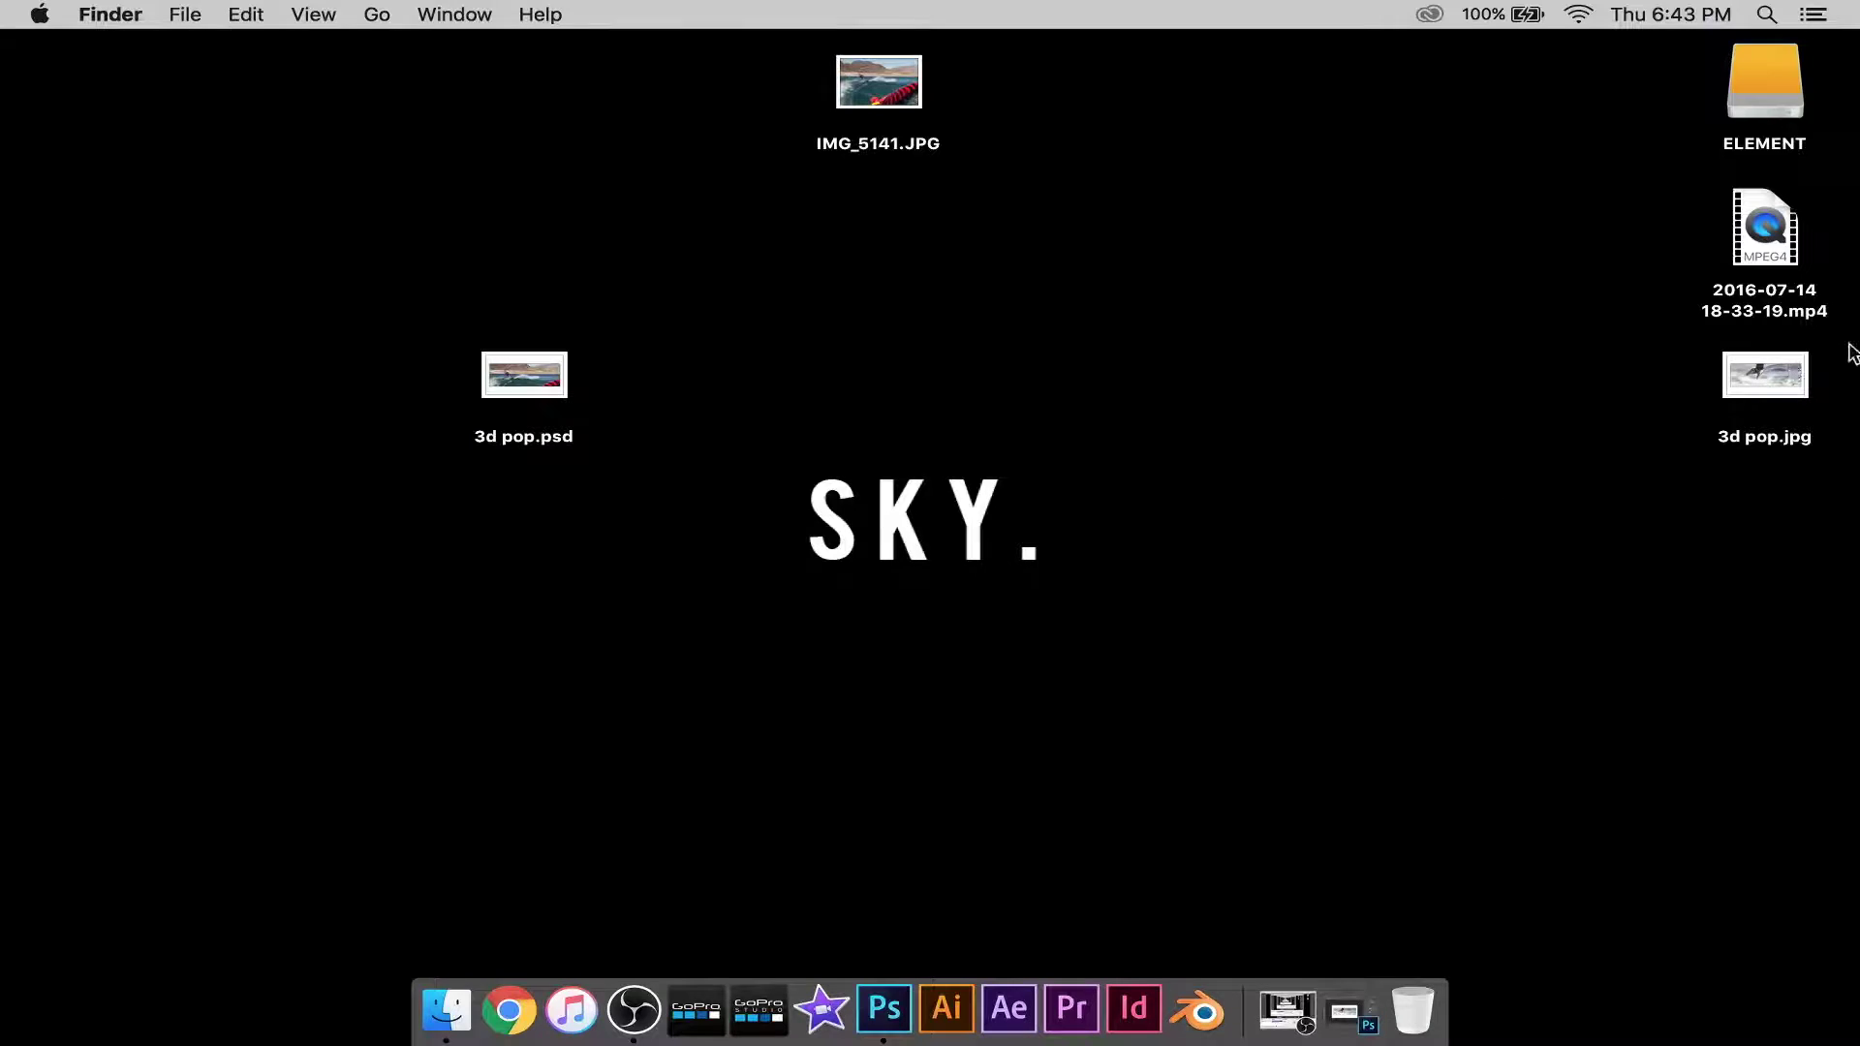
{"action": "left_click", "coordinate": [1787, 387]}
{"action": "double_click", "coordinate": [1787, 387]}
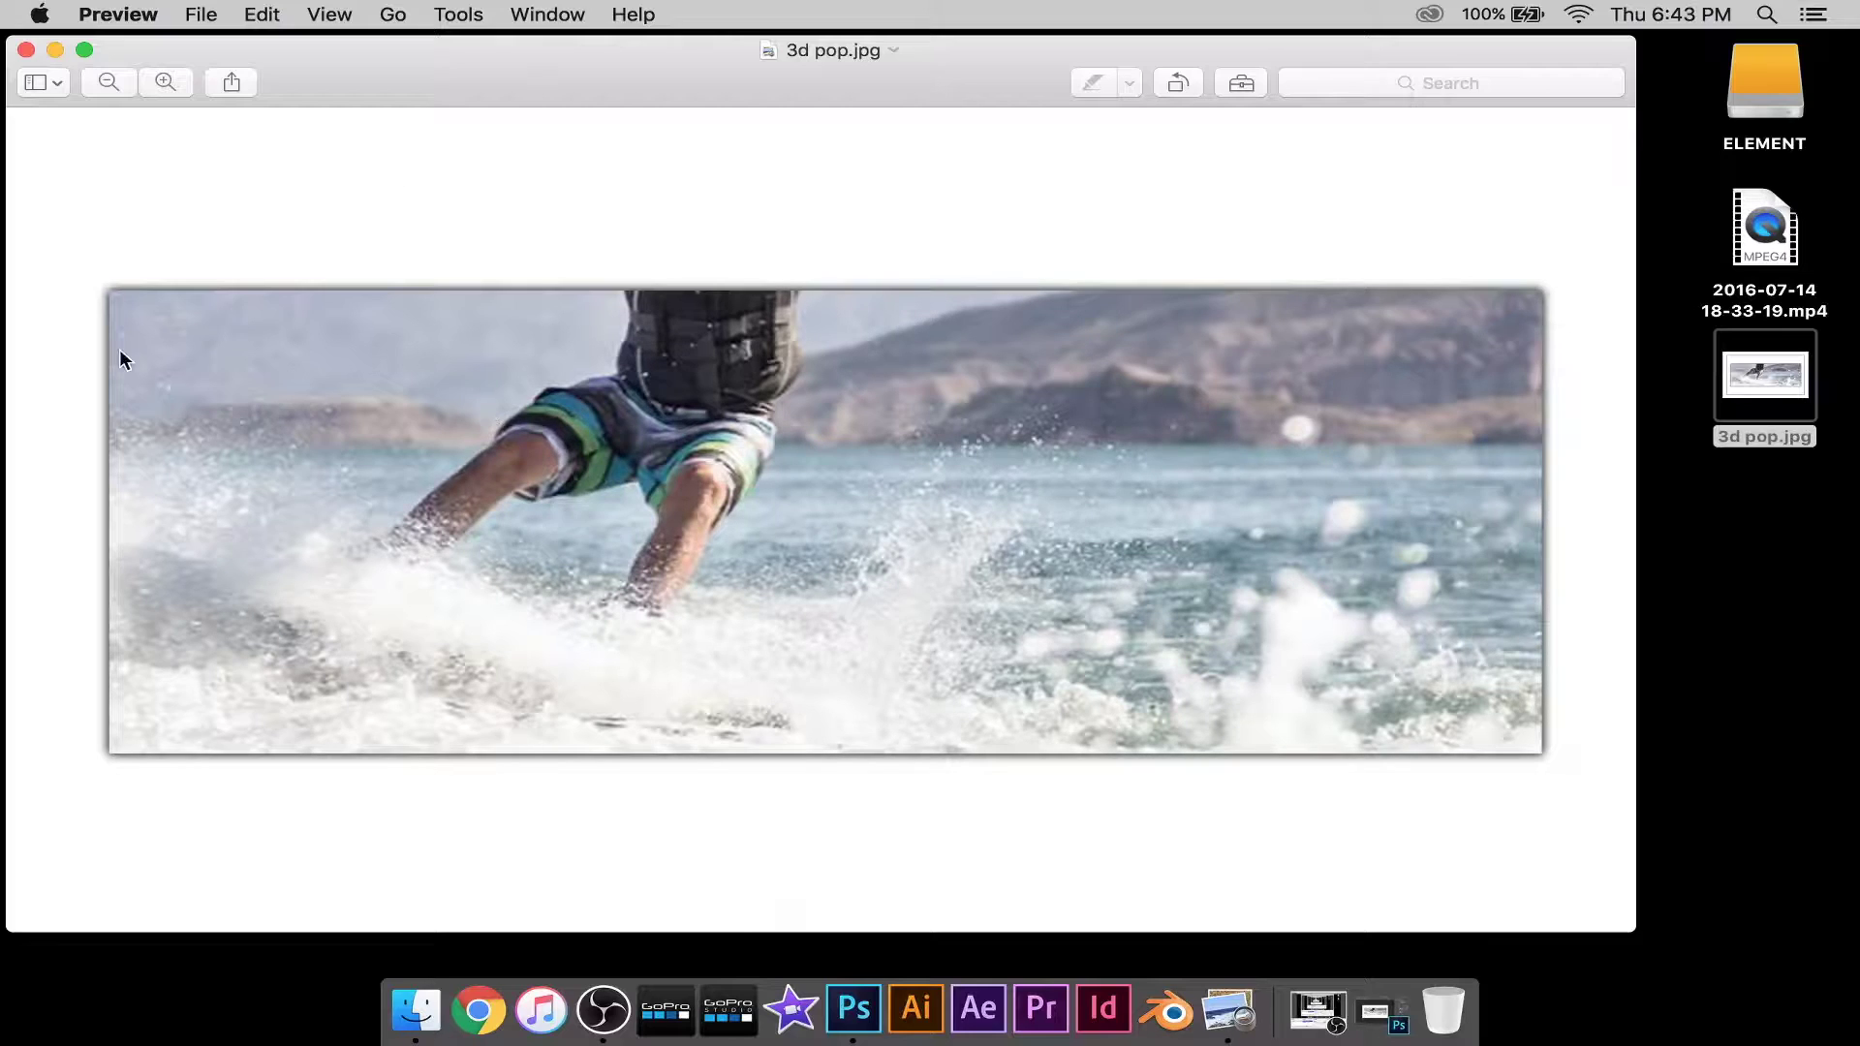
{"action": "left_click", "coordinate": [26, 50]}
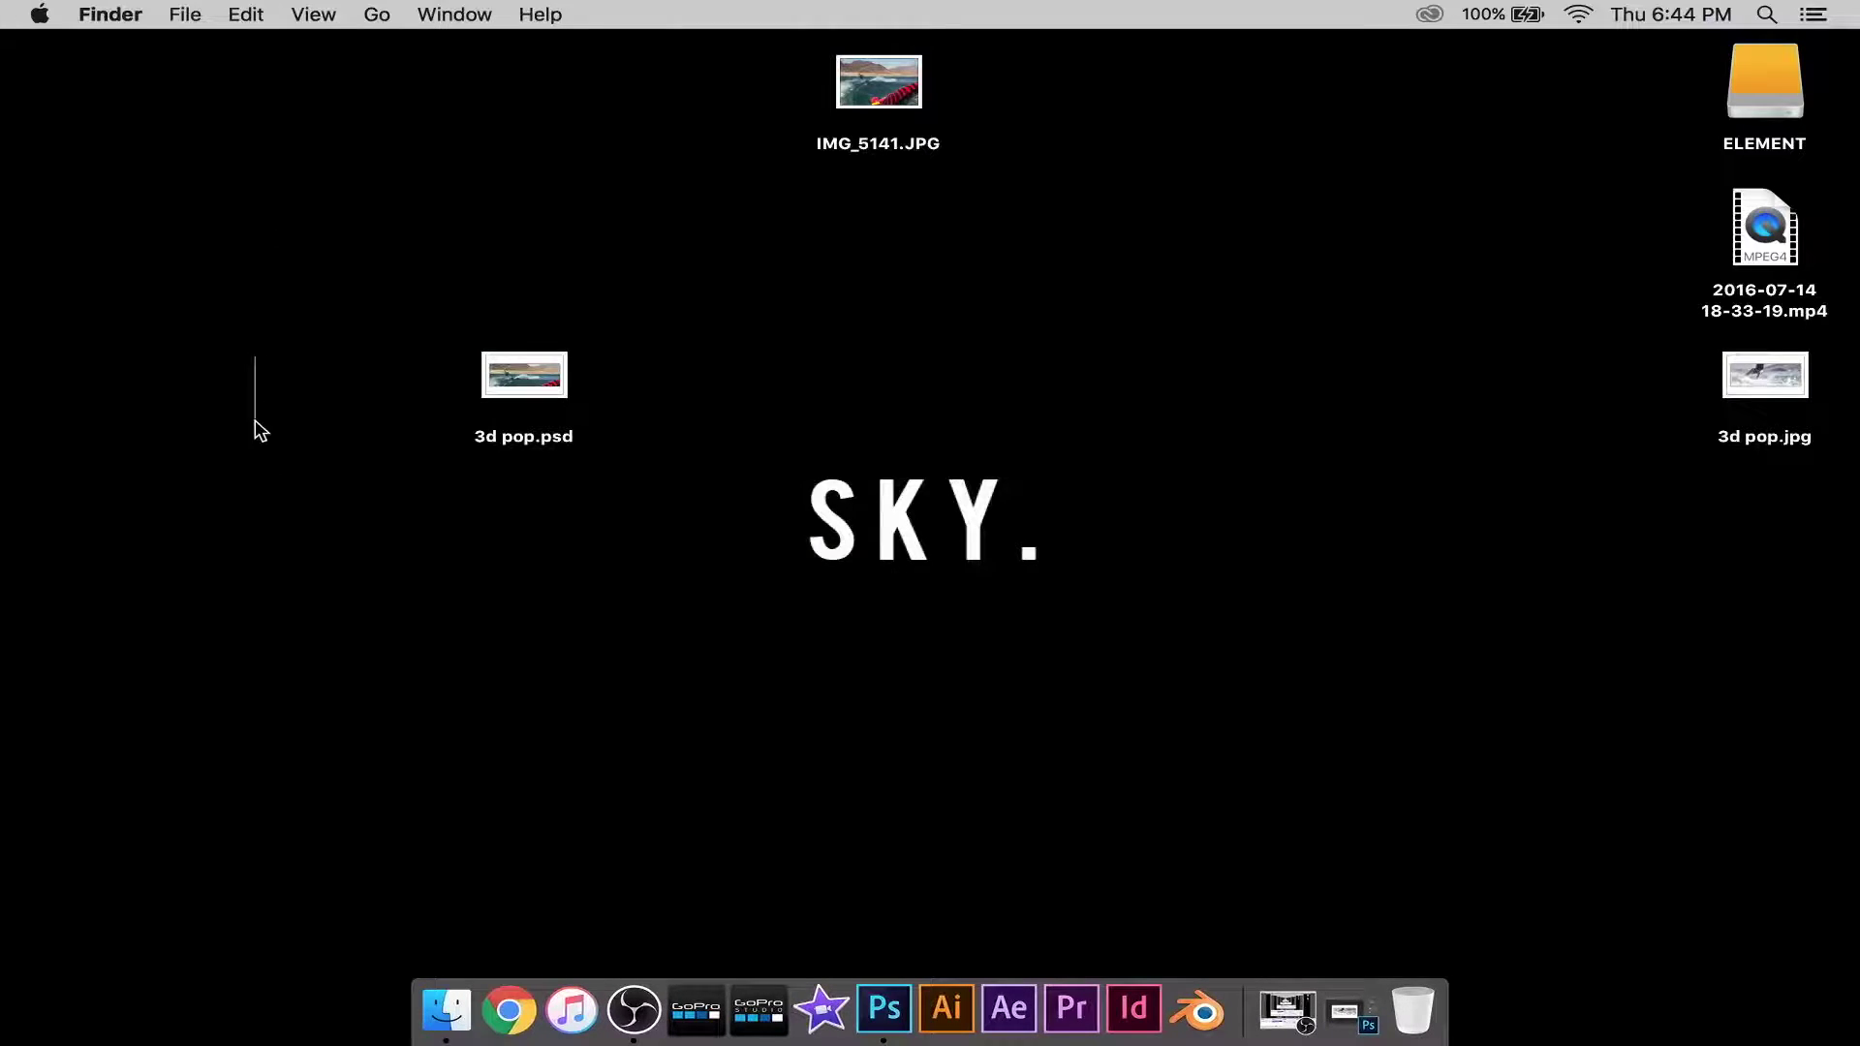
{"action": "left_click_drag", "start_coordinate": [275, 496], "coordinate": [249, 637]}
{"action": "left_click", "coordinate": [1286, 1010]}
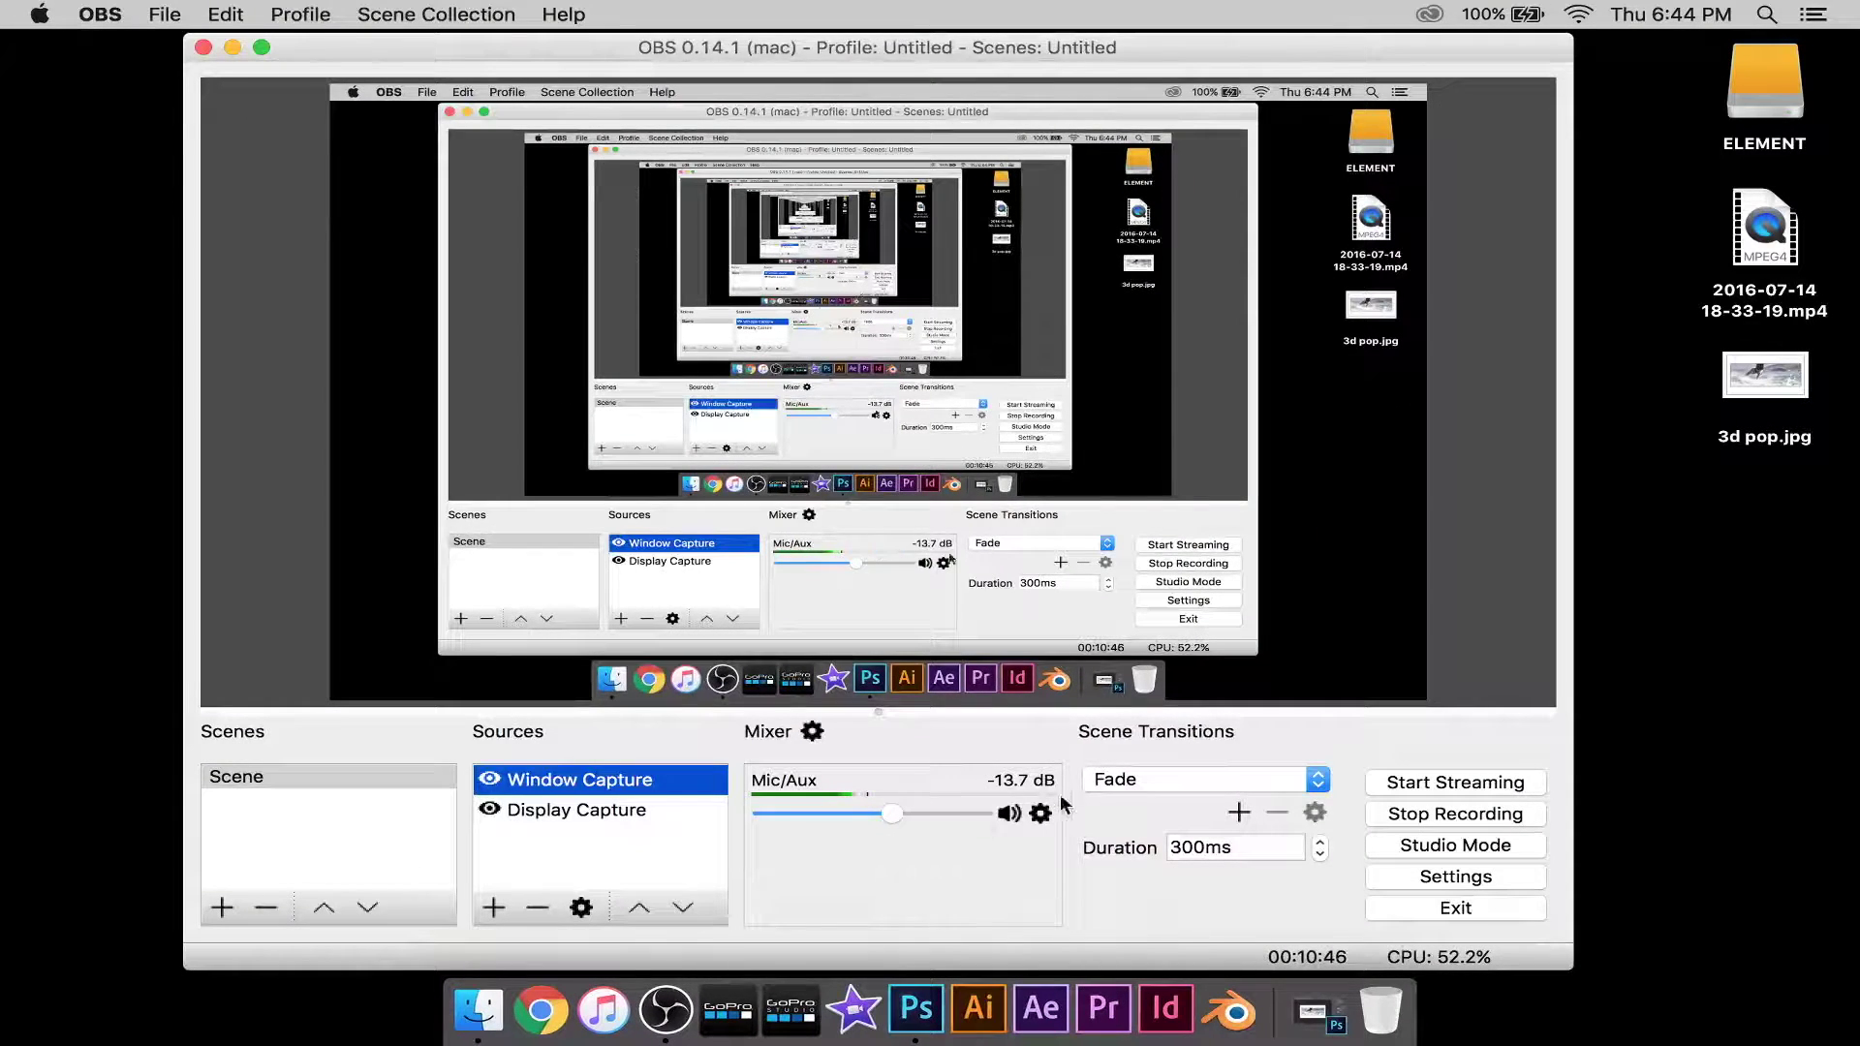
{"action": "left_click", "coordinate": [232, 48]}
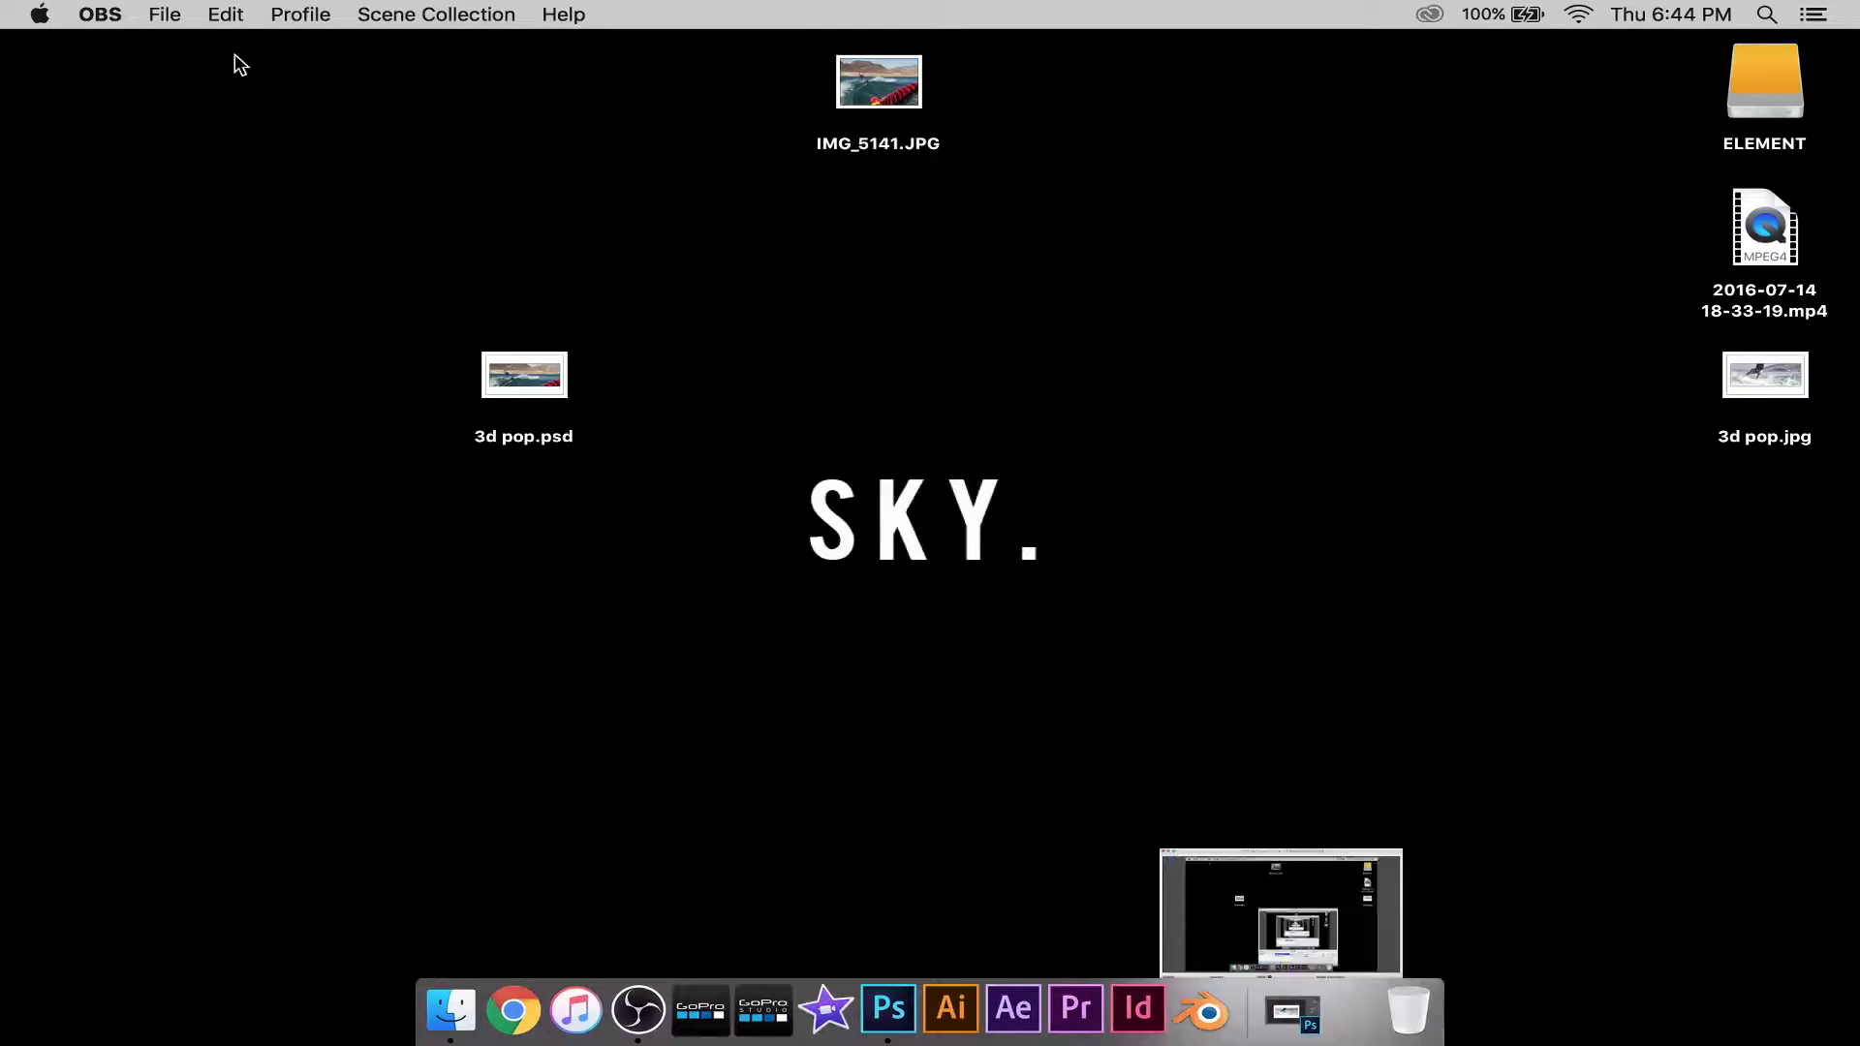
{"action": "left_click_drag", "start_coordinate": [578, 245], "coordinate": [120, 369]}
{"action": "left_click", "coordinate": [127, 374]}
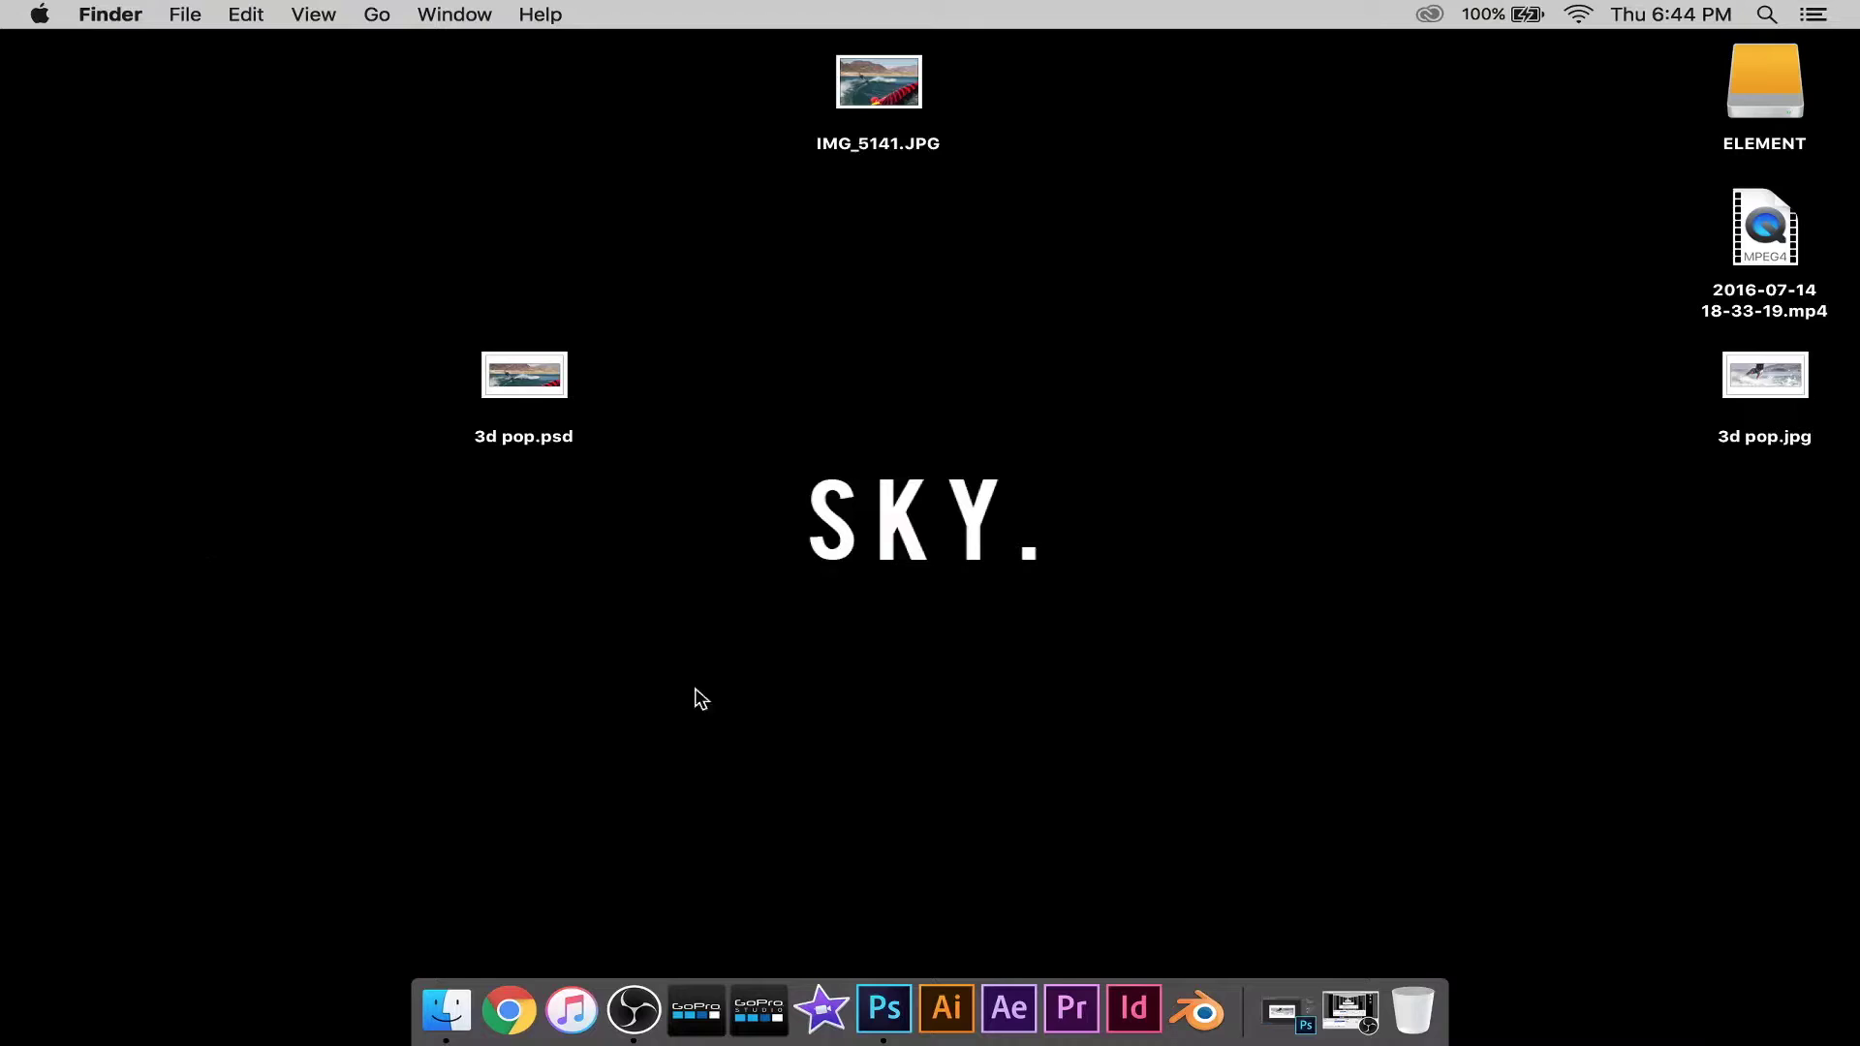
{"action": "left_click", "coordinate": [1350, 1012]}
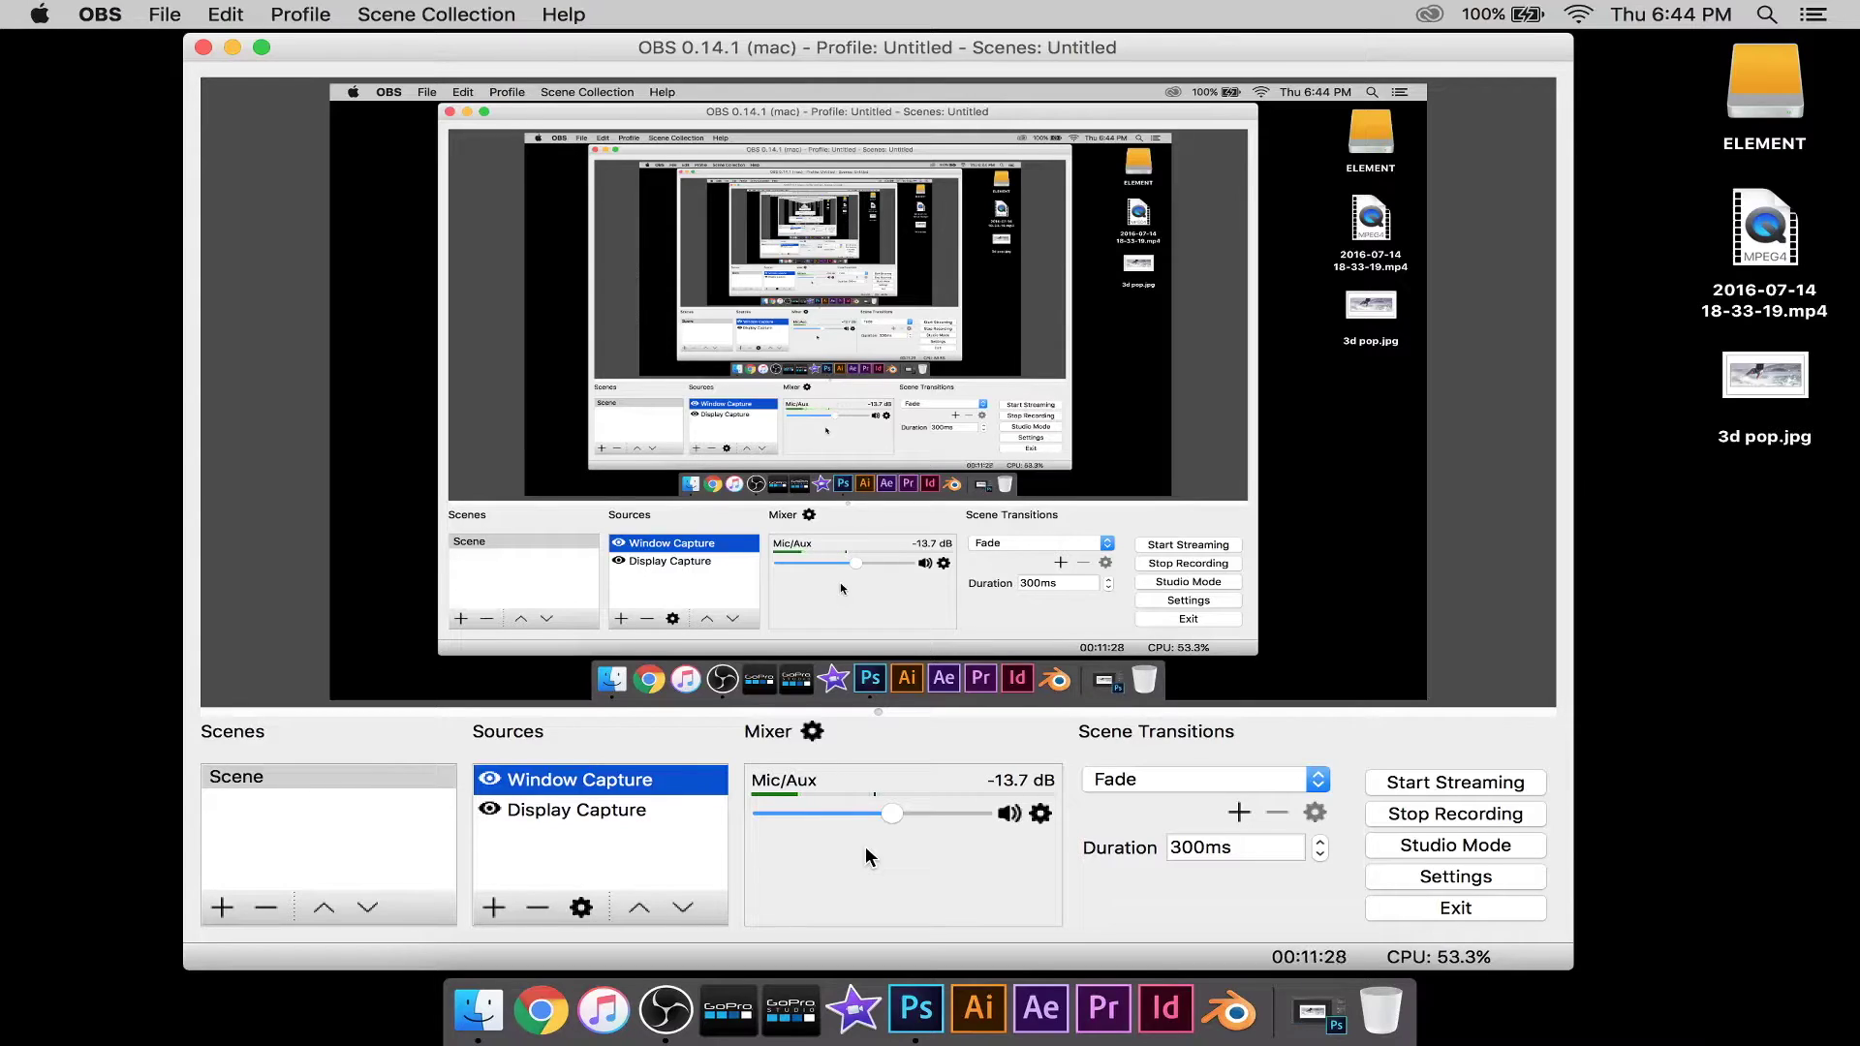
{"action": "left_click", "coordinate": [236, 48]}
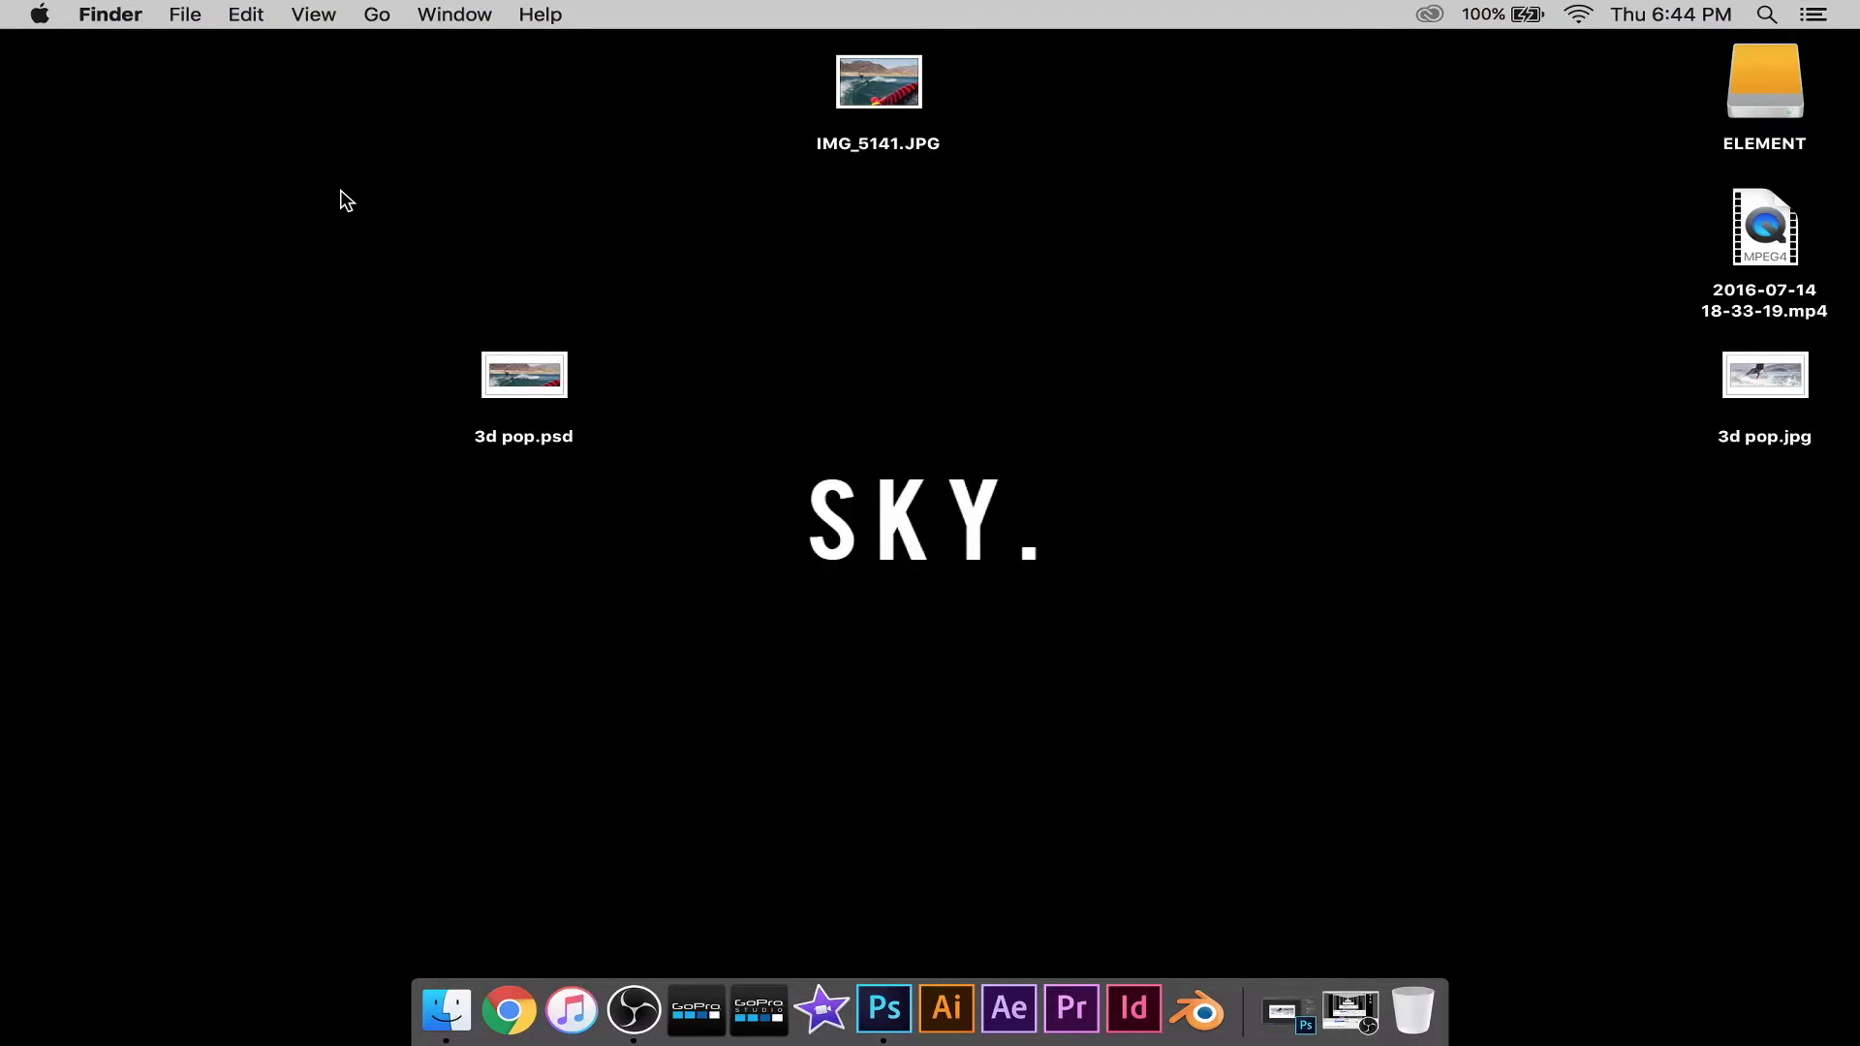
{"action": "left_click_drag", "start_coordinate": [494, 233], "coordinate": [490, 278]}
{"action": "left_click", "coordinate": [1349, 1012]}
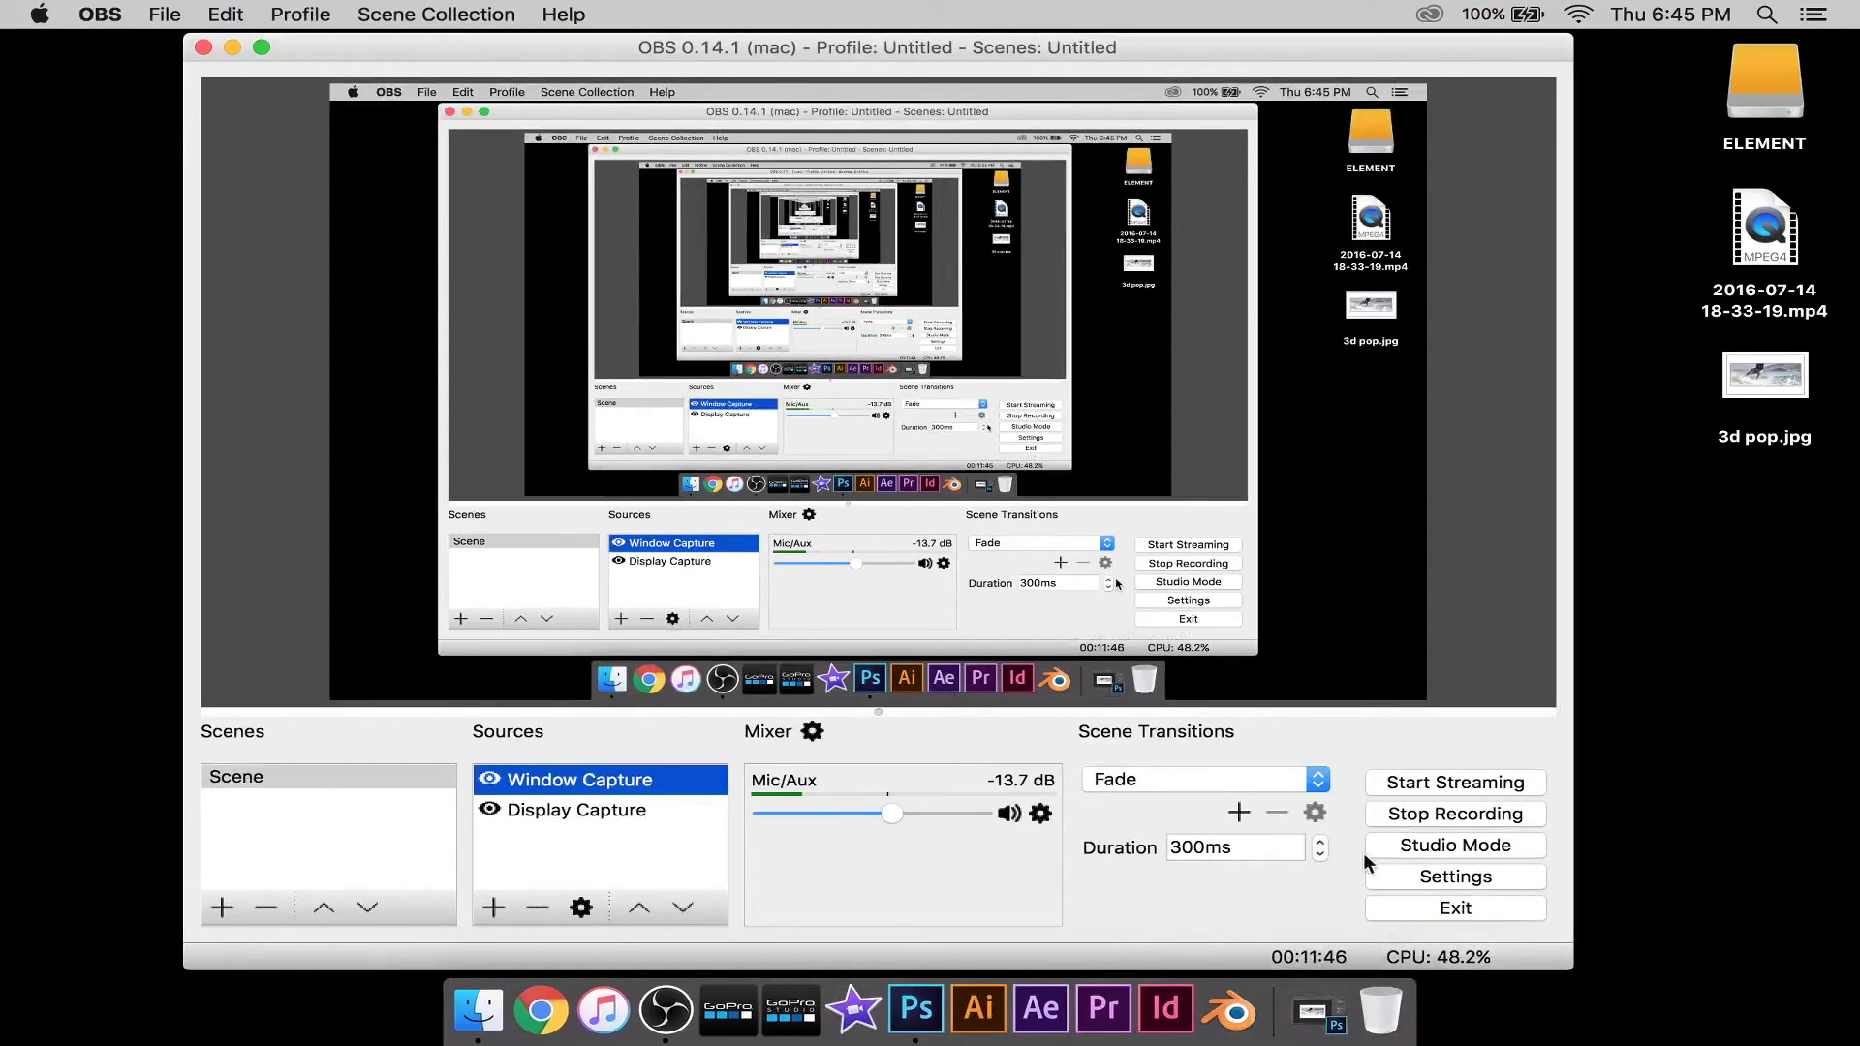